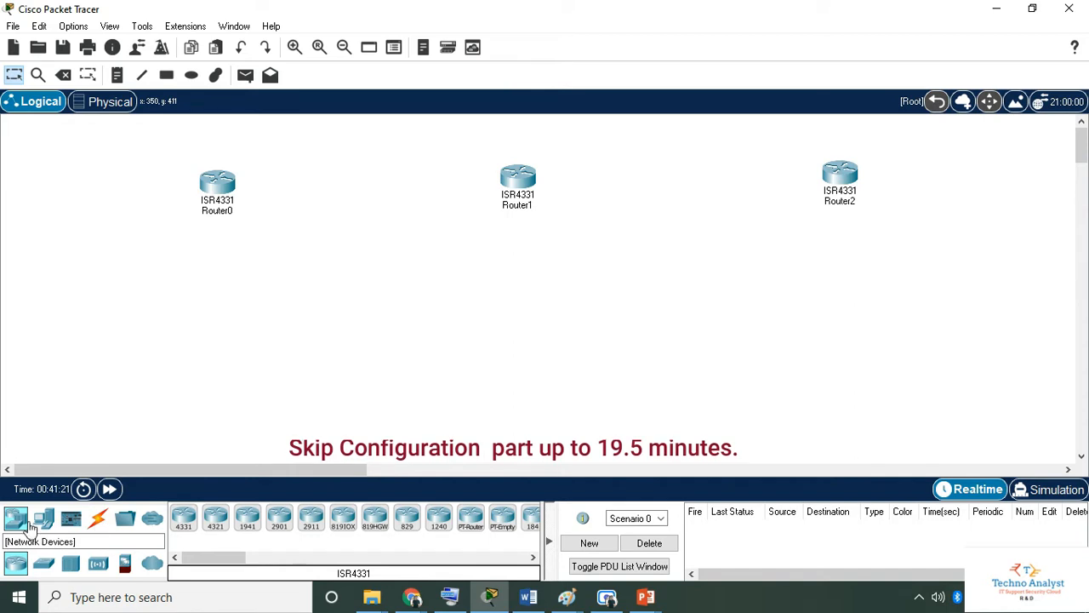
- Place three PC-PT end devices in the workspace, one below each of the three routers
{"action": "left_click", "coordinate": [61, 522]}
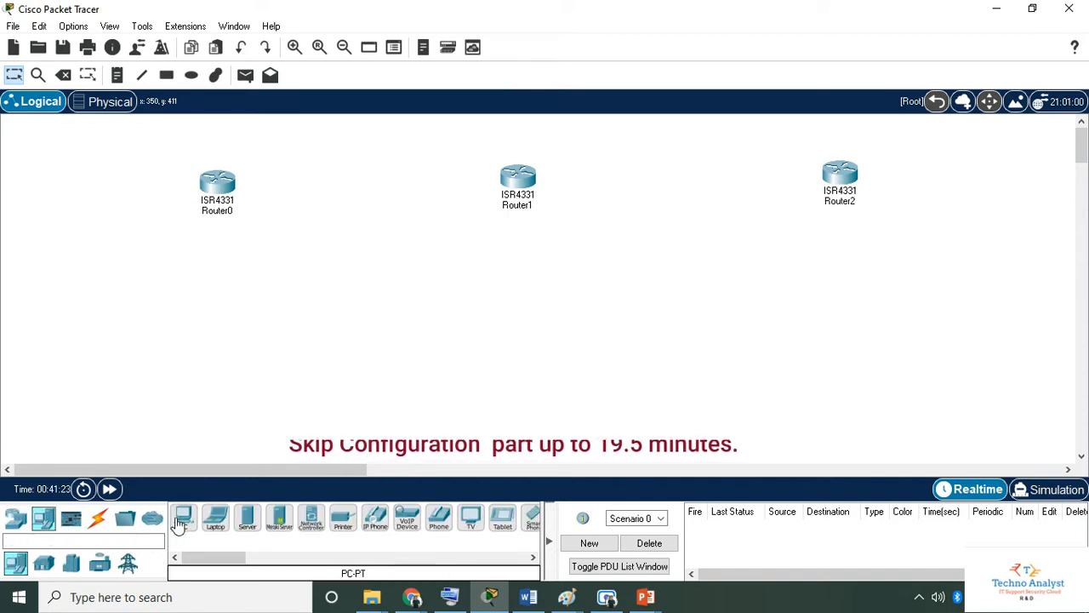
{"action": "left_click", "coordinate": [212, 377]}
{"action": "left_click", "coordinate": [183, 517]}
{"action": "left_click", "coordinate": [549, 351]}
{"action": "left_click", "coordinate": [184, 517]}
{"action": "left_click", "coordinate": [876, 334]}
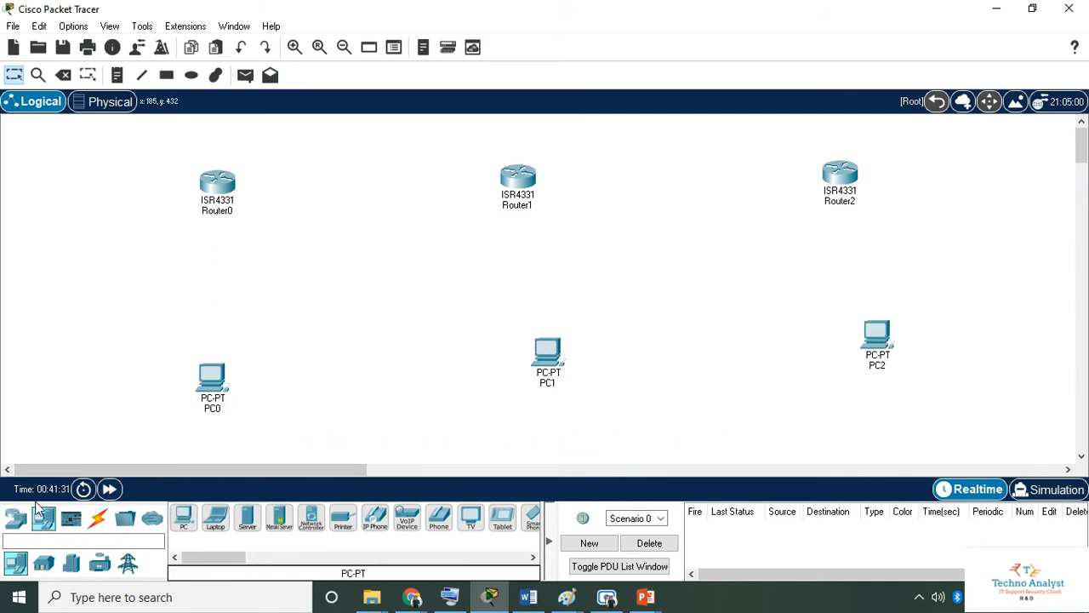
- Place three 2960 switches in the workspace, one between each router and the PC below it
{"action": "left_click", "coordinate": [17, 516]}
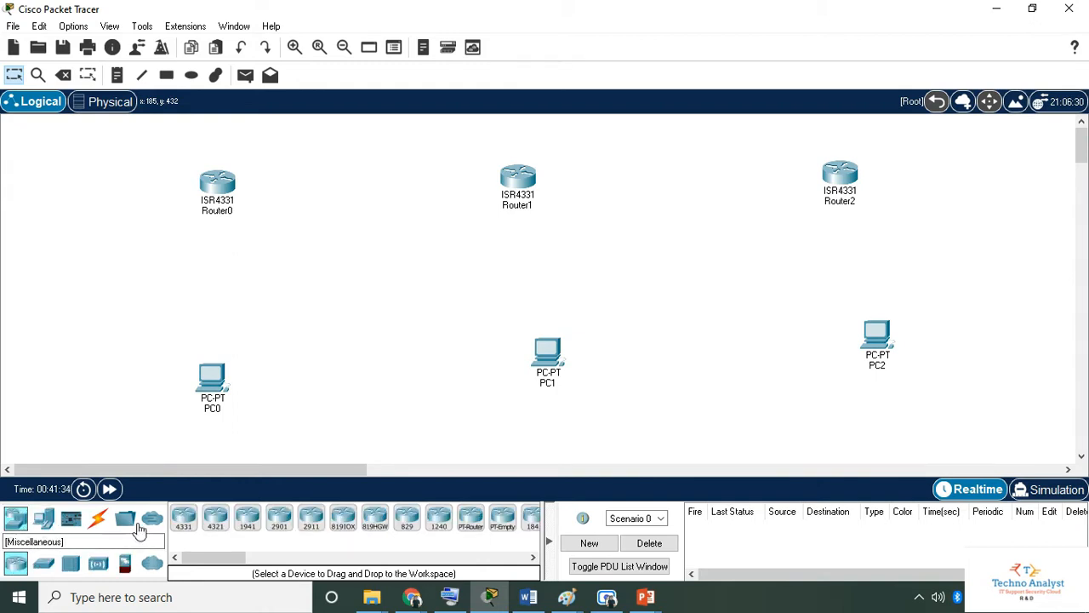
{"action": "left_click", "coordinate": [44, 565]}
{"action": "left_click", "coordinate": [184, 516]}
{"action": "left_click", "coordinate": [229, 274]}
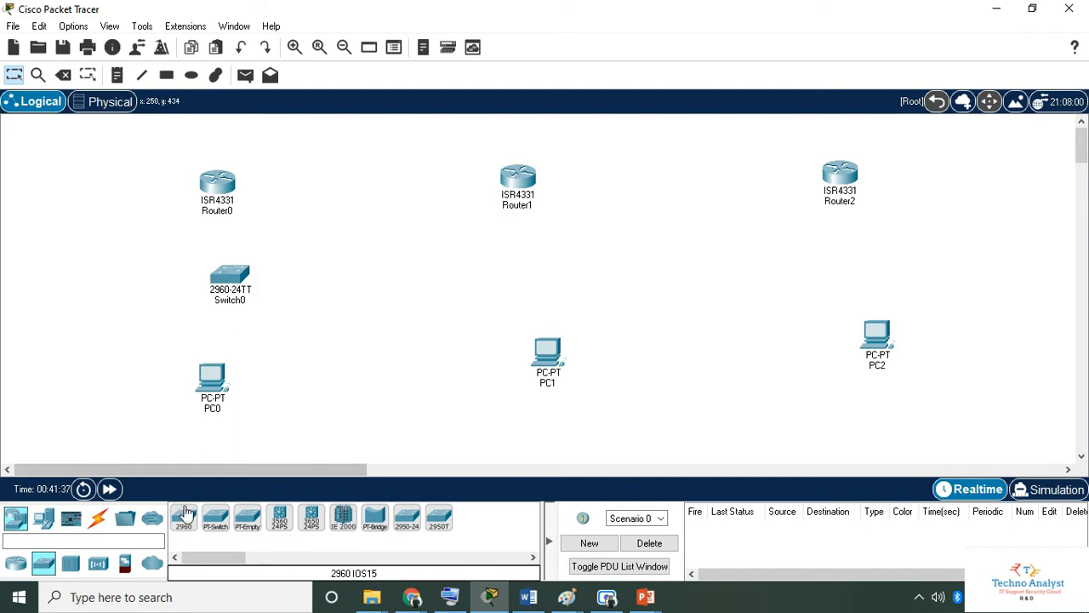
{"action": "left_click", "coordinate": [529, 277]}
{"action": "left_click", "coordinate": [184, 532]}
{"action": "left_click", "coordinate": [865, 267]}
- Reposition Router0, Switch0 and PC0, and Router1, Switch1 and PC1, so each set lines up in a roughly vertical column
{"action": "left_click_drag", "start_coordinate": [228, 181], "coordinate": [218, 152]}
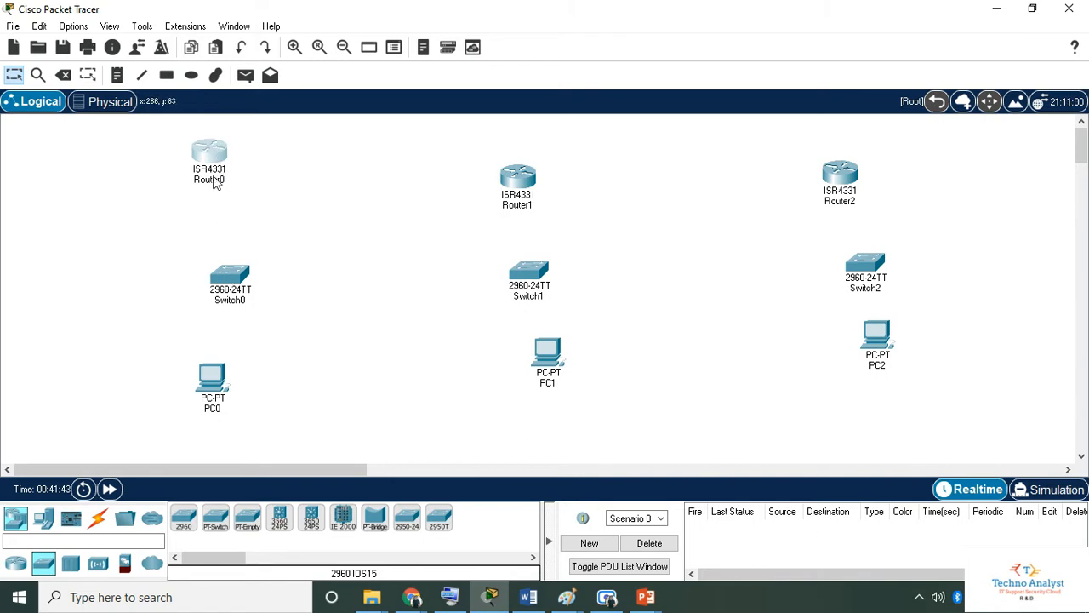
{"action": "left_click_drag", "start_coordinate": [214, 162], "coordinate": [260, 164]}
{"action": "left_click_drag", "start_coordinate": [229, 292], "coordinate": [250, 289]}
{"action": "left_click_drag", "start_coordinate": [223, 381], "coordinate": [272, 384]}
{"action": "left_click_drag", "start_coordinate": [520, 177], "coordinate": [567, 163]}
{"action": "left_click_drag", "start_coordinate": [536, 271], "coordinate": [578, 264]}
{"action": "left_click_drag", "start_coordinate": [546, 363], "coordinate": [586, 386]}
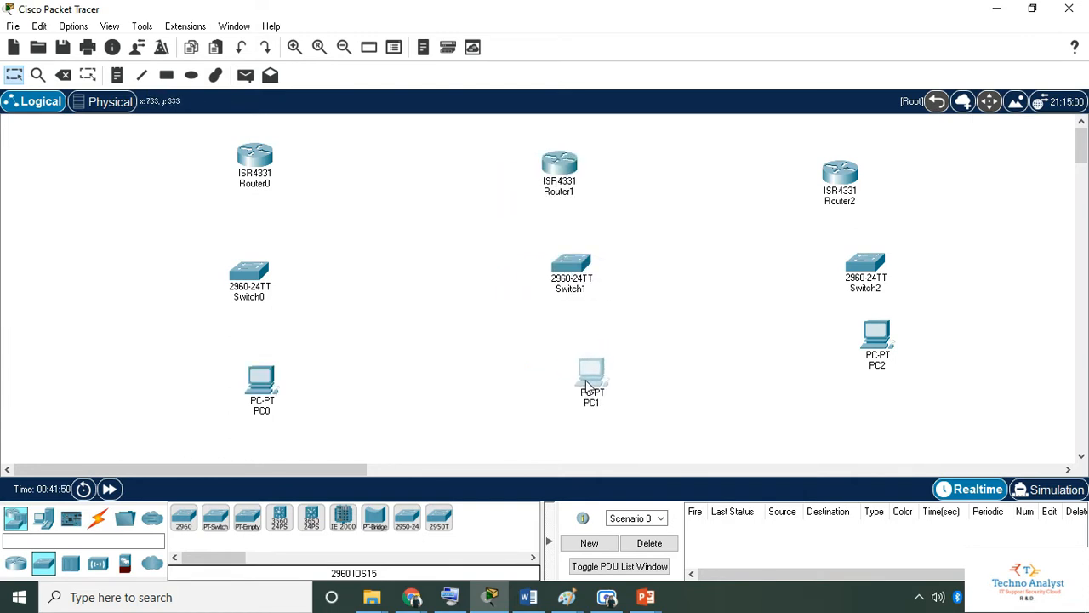
{"action": "left_click_drag", "start_coordinate": [575, 169], "coordinate": [579, 167]}
{"action": "left_click", "coordinate": [545, 367]}
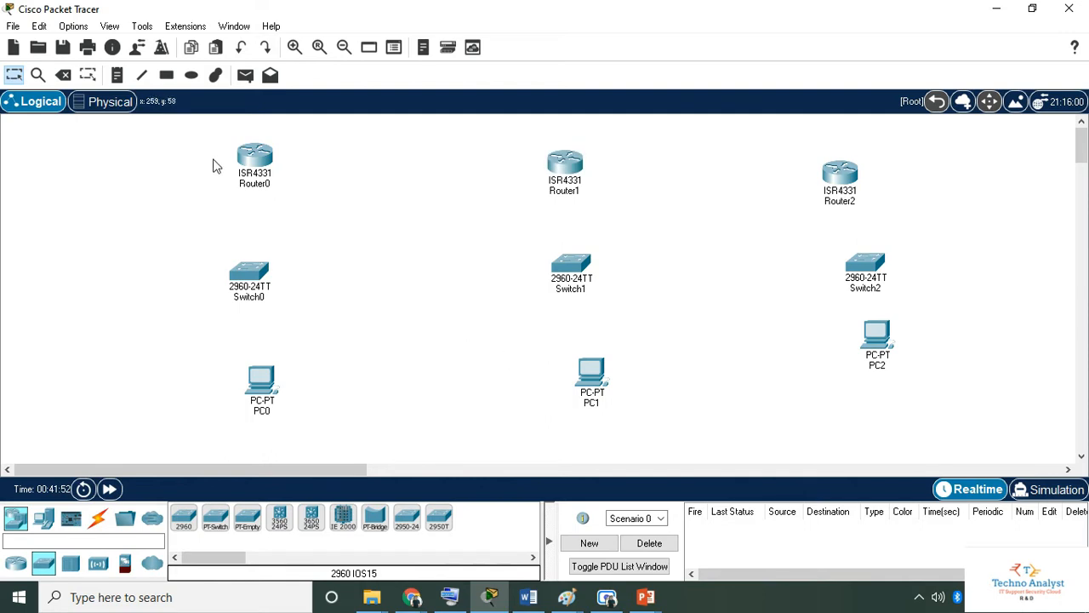
- Rename Router0, Router1 and Router2 as Router A, Router B and Router C
{"action": "left_click", "coordinate": [252, 187]}
{"action": "left_click_drag", "start_coordinate": [306, 180], "coordinate": [233, 241]}
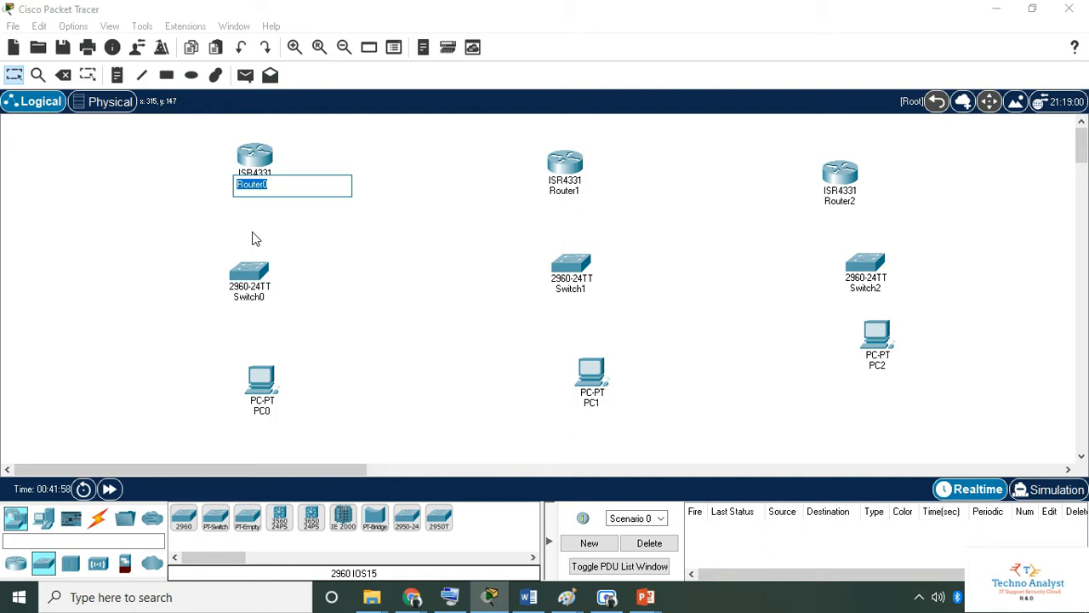
{"action": "type", "text": "R"}
{"action": "left_click", "coordinate": [285, 236]}
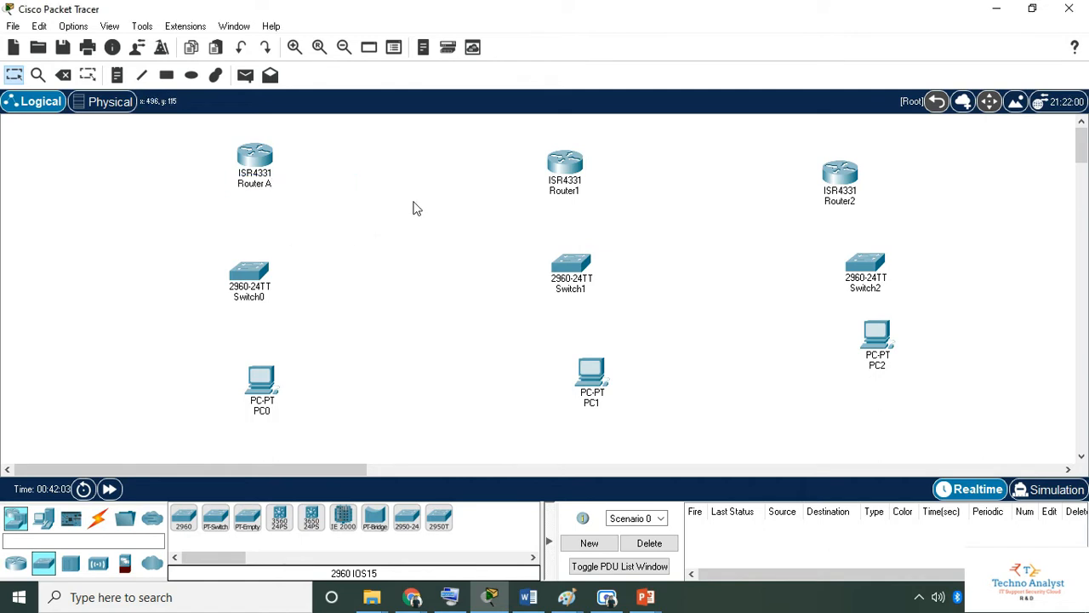
{"action": "left_click", "coordinate": [562, 192]}
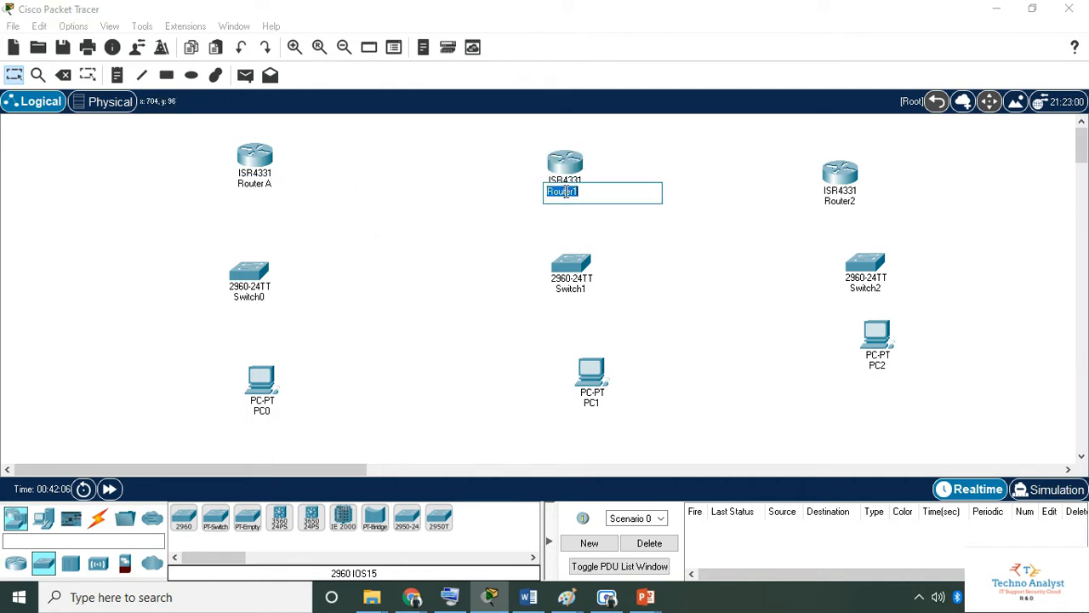
{"action": "type", "text": "Ro"}
{"action": "left_click", "coordinate": [634, 281]}
{"action": "left_click", "coordinate": [855, 200]}
{"action": "left_click_drag", "start_coordinate": [887, 202], "coordinate": [804, 201]}
{"action": "type", "text": "Ro"}
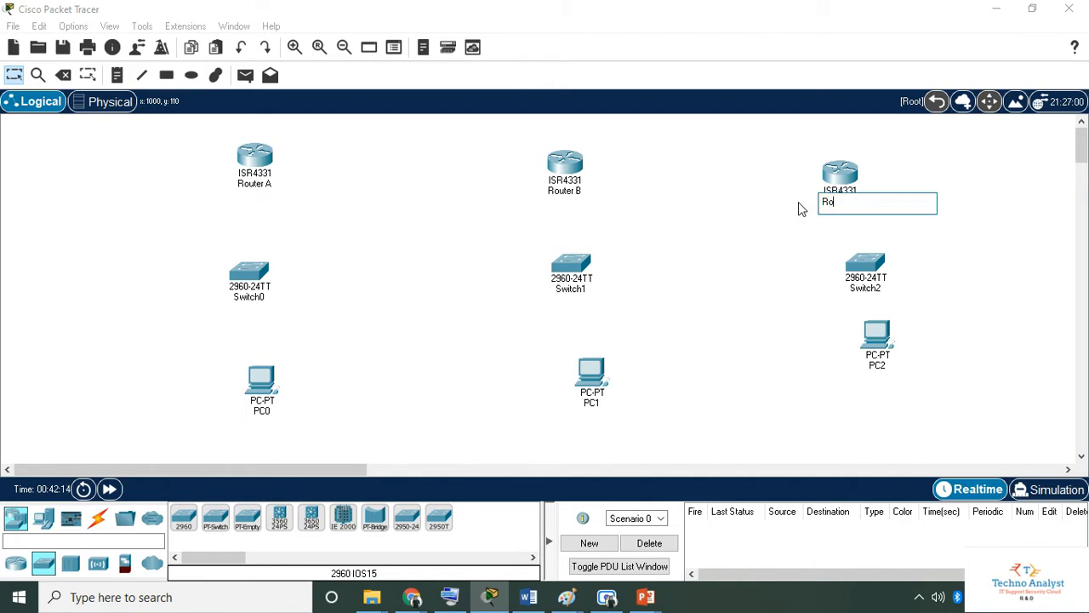
{"action": "type", "text": "uter C"}
{"action": "left_click", "coordinate": [750, 300]}
- Install a NIM-2T serial module in Router A's first NIM slot with the router powered off, and power it back on
{"action": "left_click", "coordinate": [252, 160]}
{"action": "left_click", "coordinate": [805, 19]}
{"action": "left_click", "coordinate": [254, 166]}
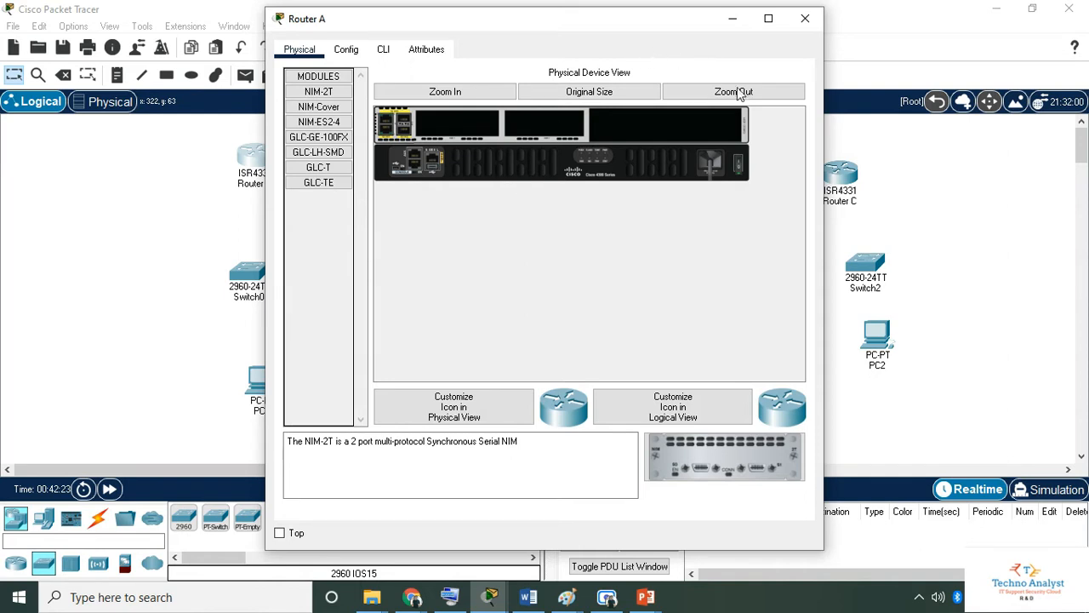
{"action": "left_click", "coordinate": [768, 19]}
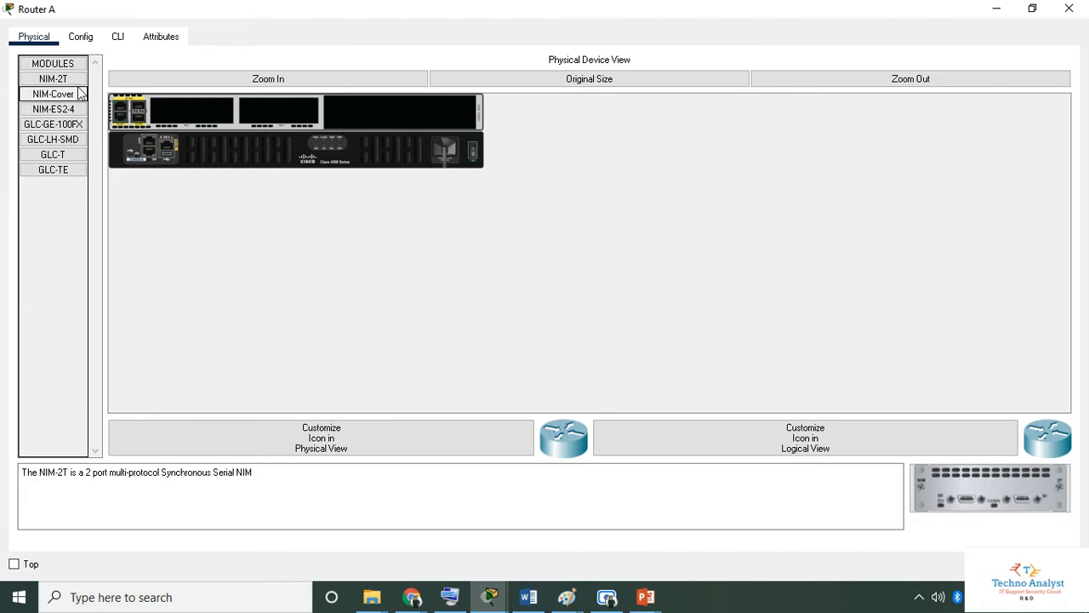
{"action": "left_click", "coordinate": [285, 81]}
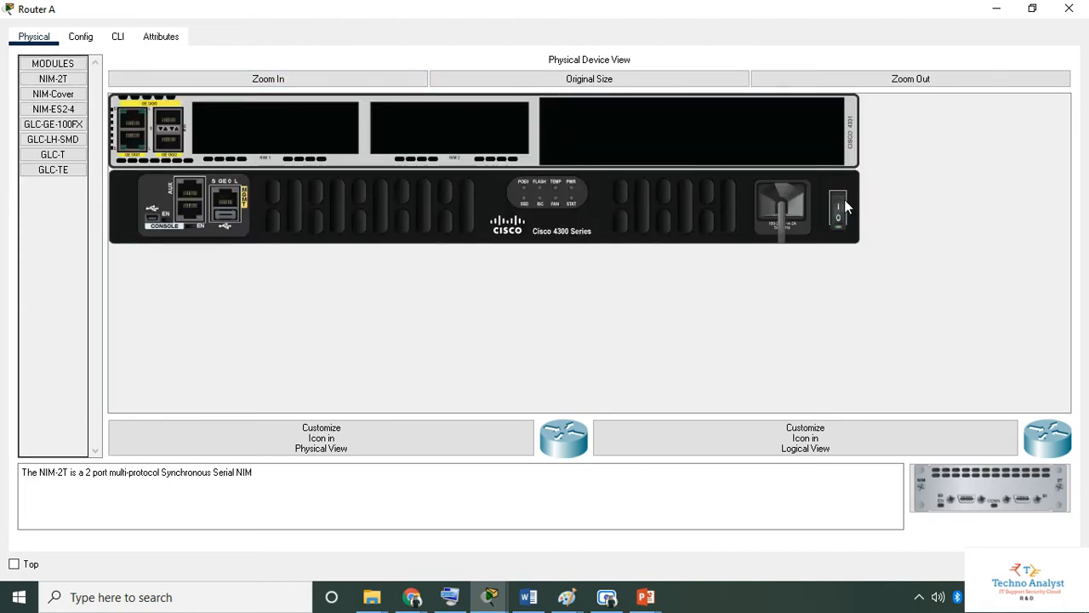
{"action": "left_click_drag", "start_coordinate": [990, 488], "coordinate": [296, 129]}
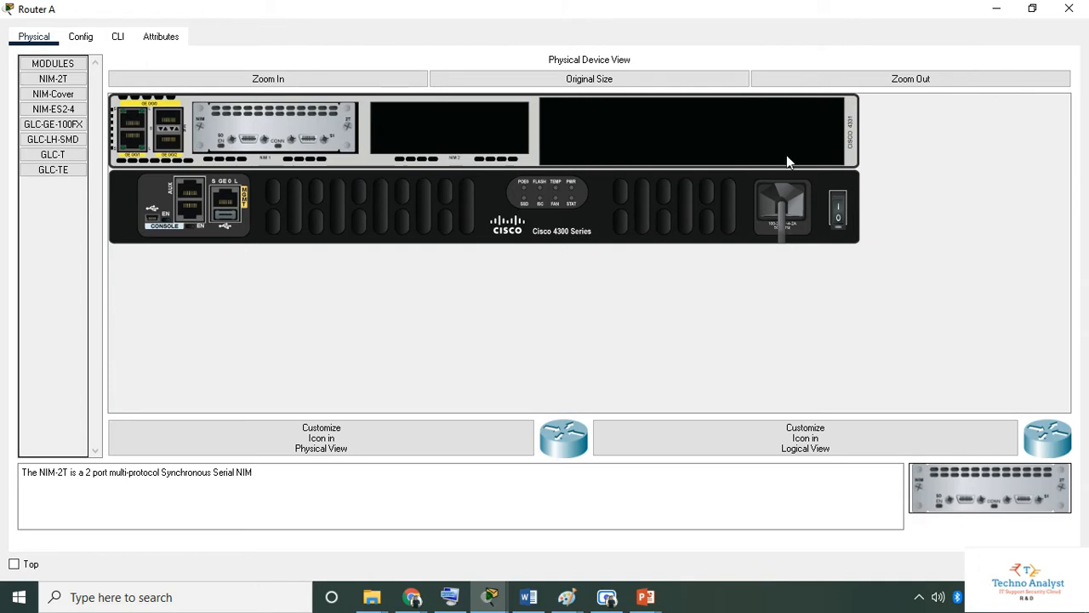
{"action": "left_click", "coordinate": [840, 207]}
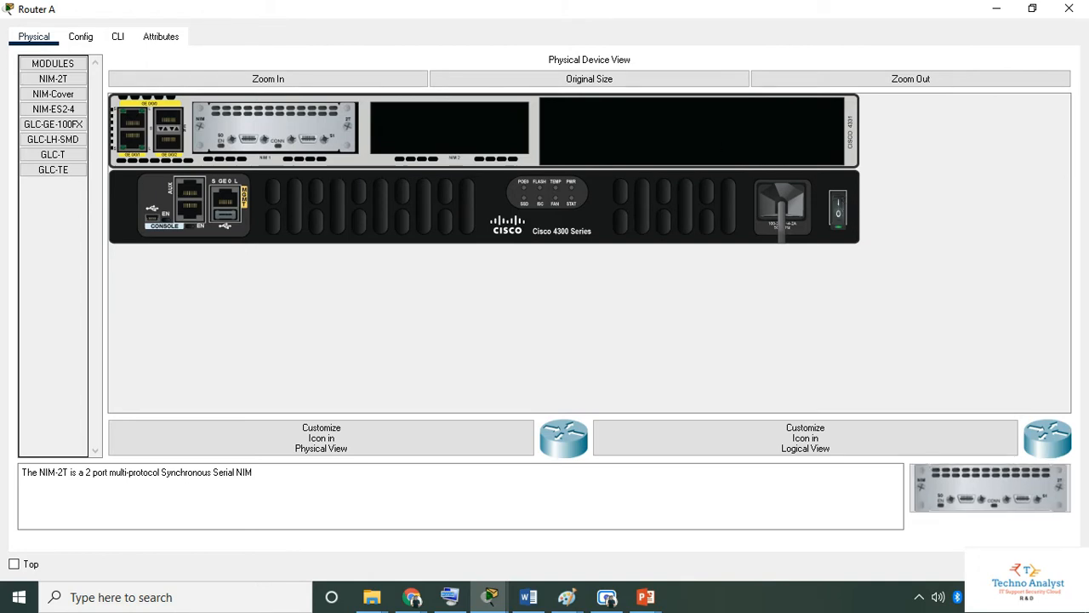
{"action": "left_click", "coordinate": [1069, 9]}
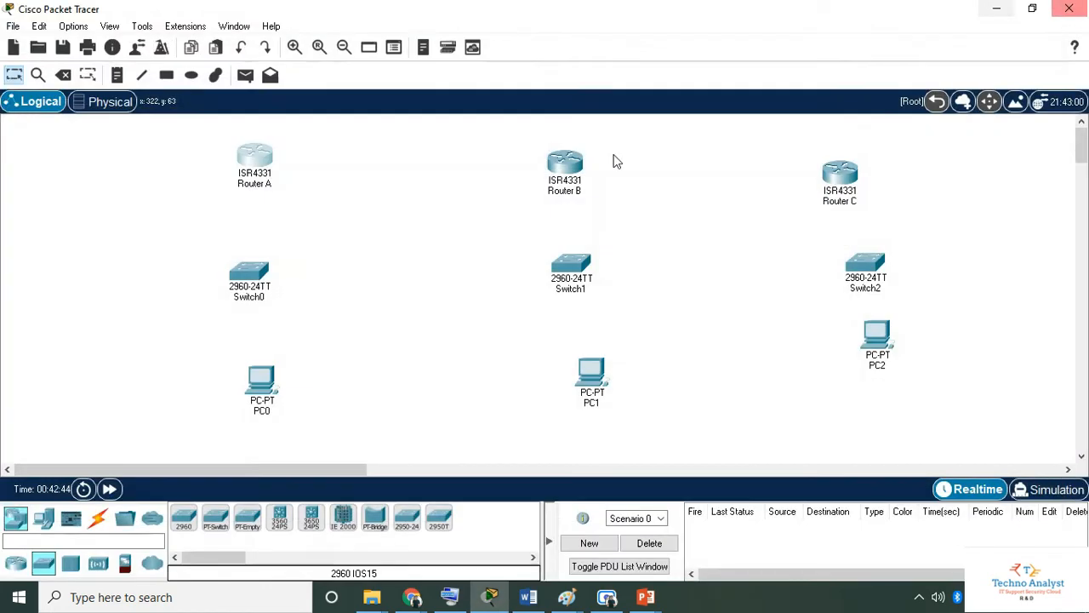
- Power off Router B and install a NIM-2T serial module in its first NIM slot
{"action": "left_click", "coordinate": [565, 163]}
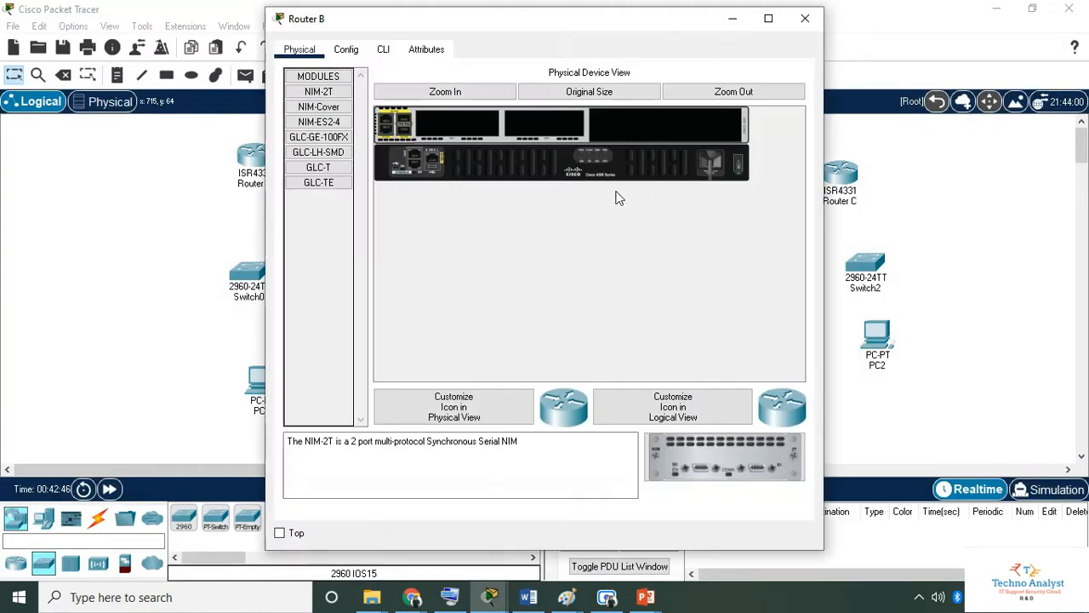
{"action": "left_click", "coordinate": [443, 91]}
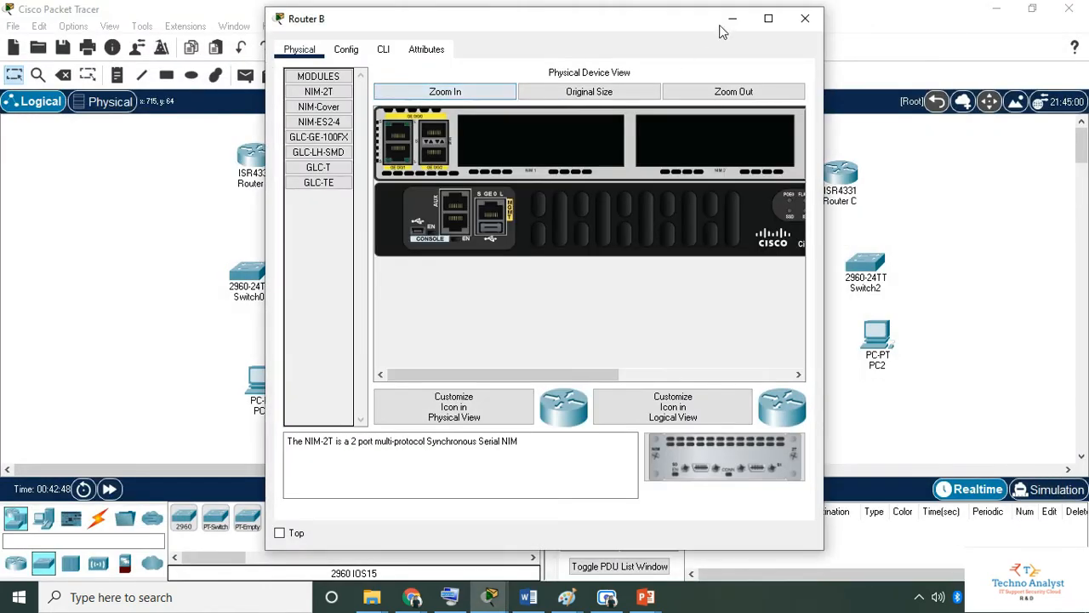
{"action": "left_click", "coordinate": [769, 18]}
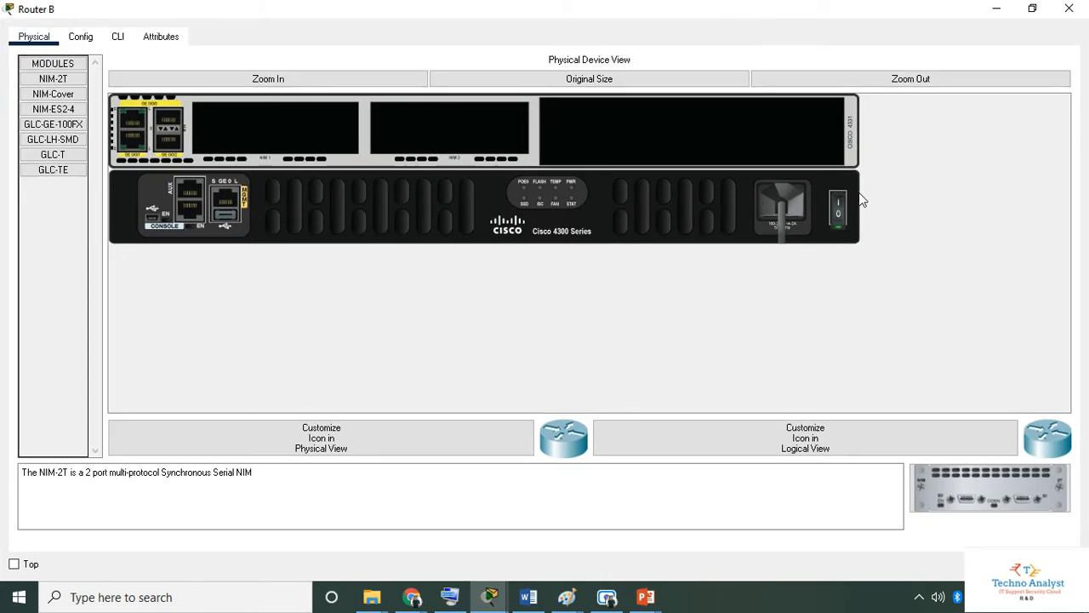
{"action": "left_click_drag", "start_coordinate": [987, 489], "coordinate": [302, 127]}
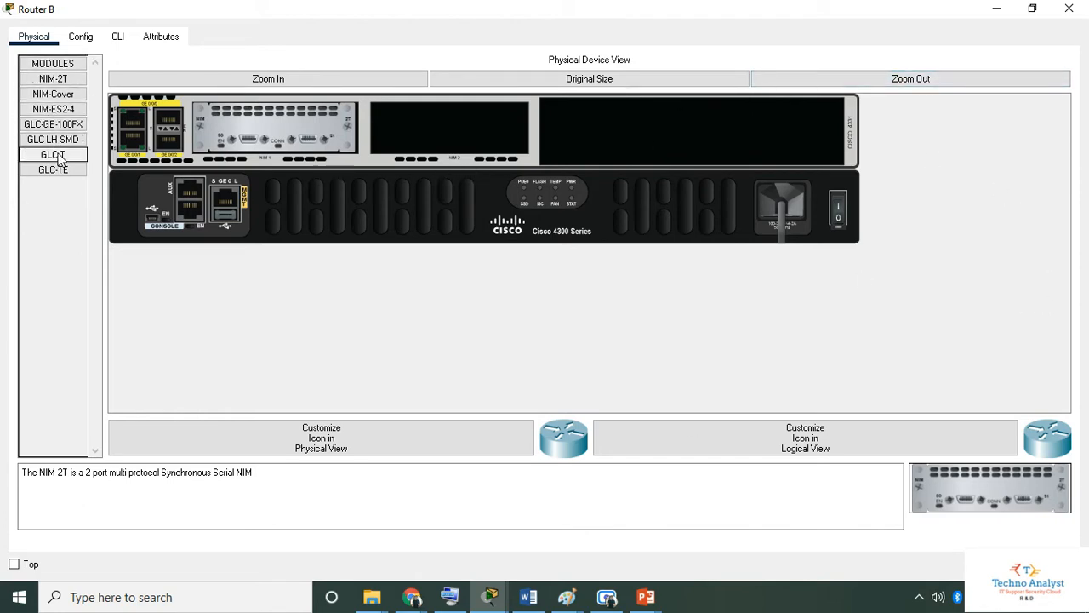
- Try a NIM-ES2-4 switching module in Router B's second NIM slot and take it out again
{"action": "left_click", "coordinate": [52, 115]}
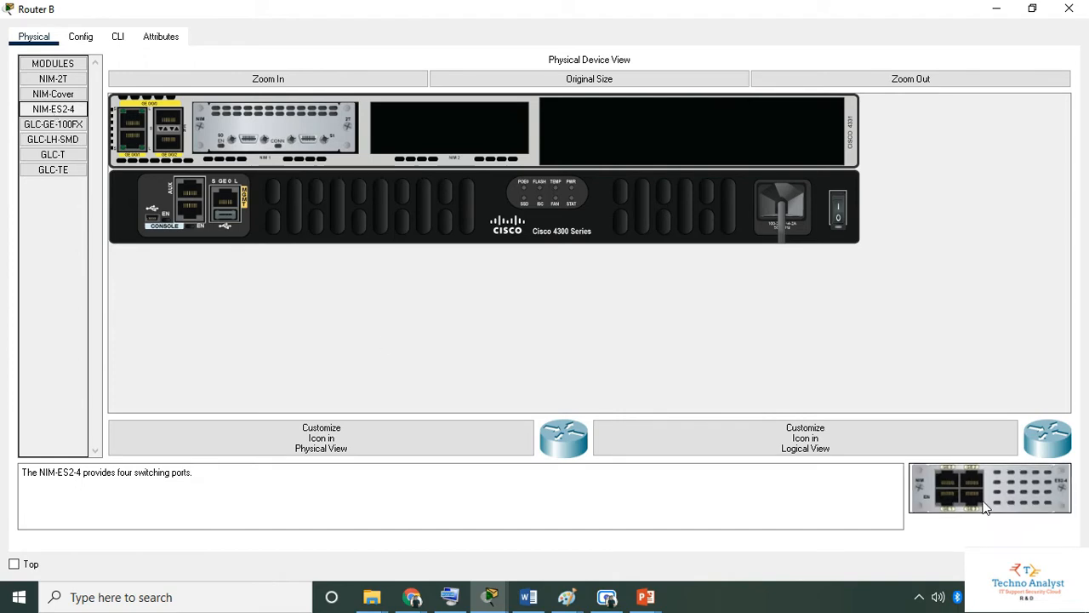
{"action": "left_click_drag", "start_coordinate": [975, 486], "coordinate": [457, 126]}
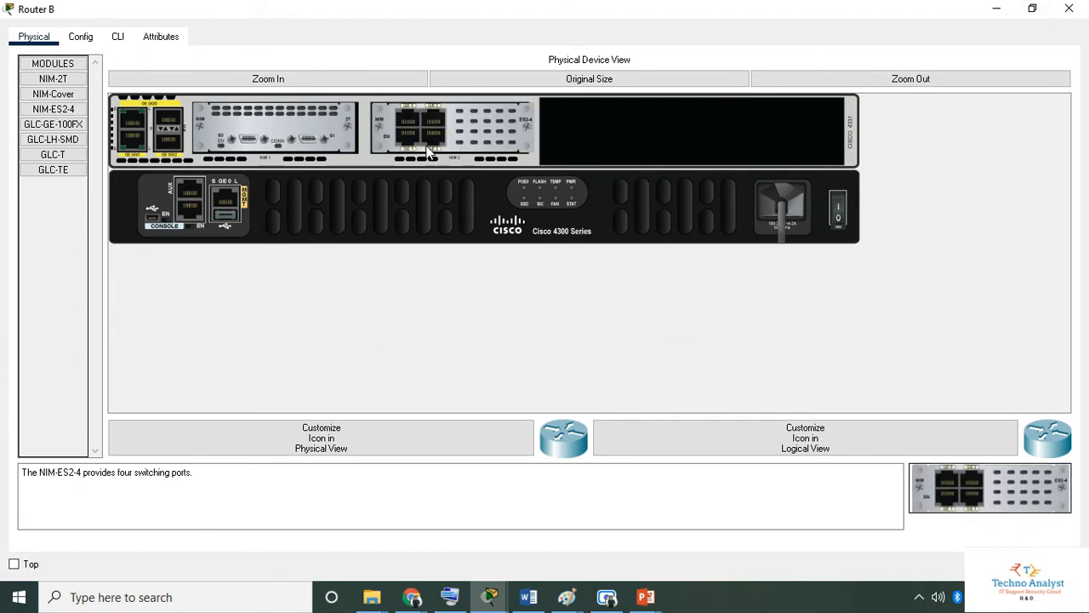
{"action": "left_click_drag", "start_coordinate": [441, 139], "coordinate": [966, 478]}
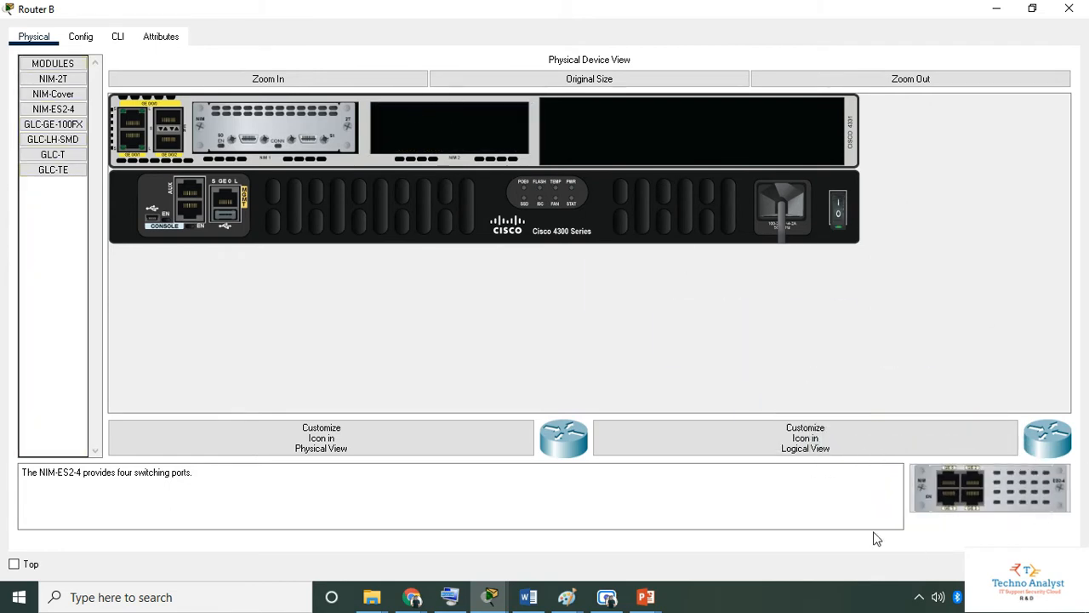
- Power Router B back on and close its device window
{"action": "left_click", "coordinate": [1069, 9]}
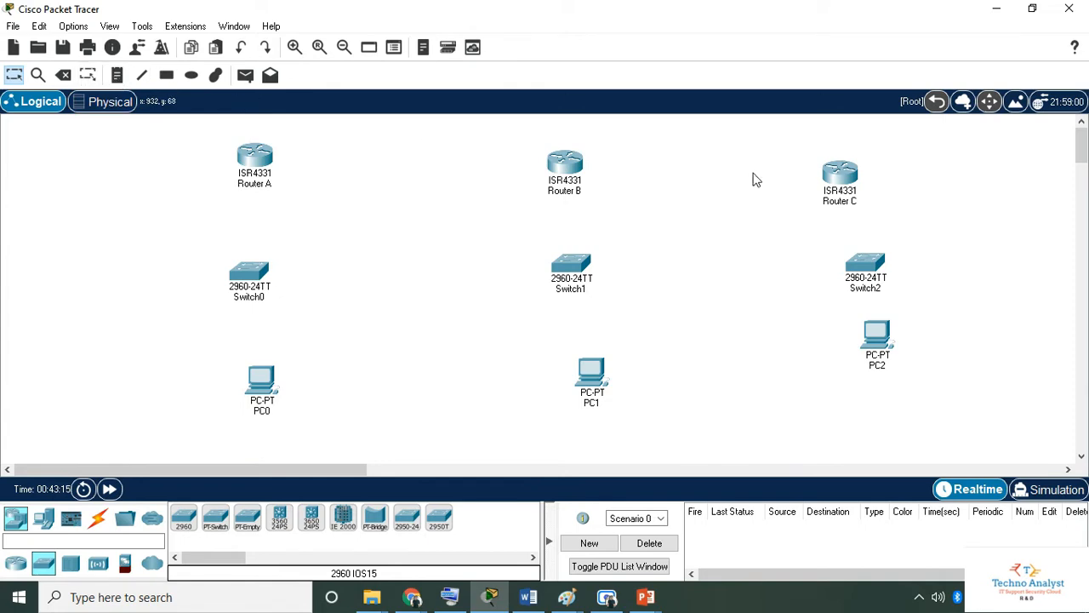
- Install a NIM-2T serial module in Router C's first NIM slot with the router powered off, and power it back on
{"action": "left_click", "coordinate": [846, 189]}
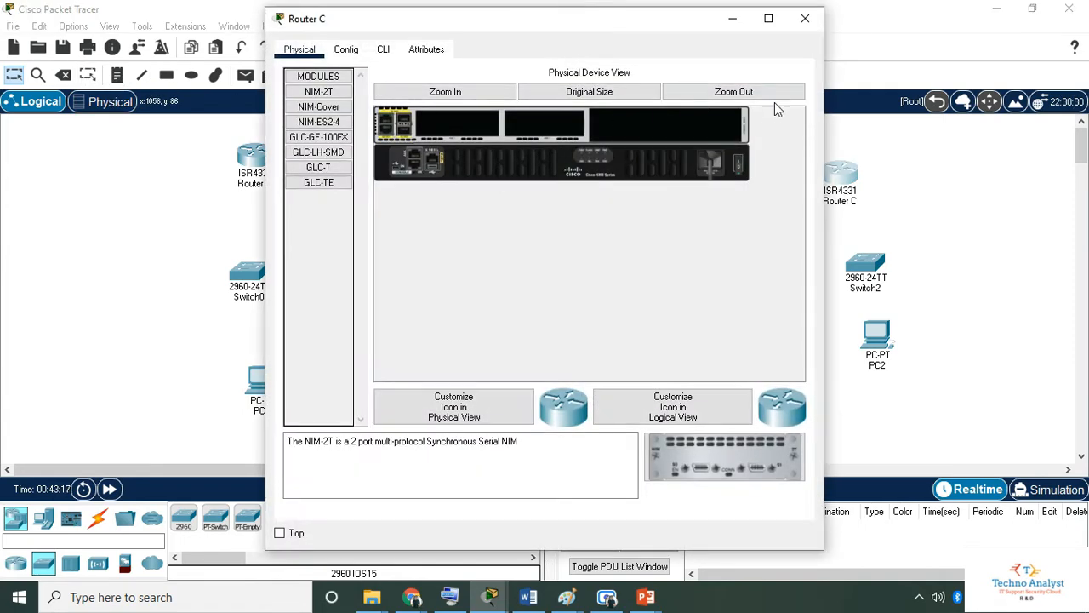
{"action": "left_click", "coordinate": [768, 17]}
{"action": "left_click", "coordinate": [289, 78]}
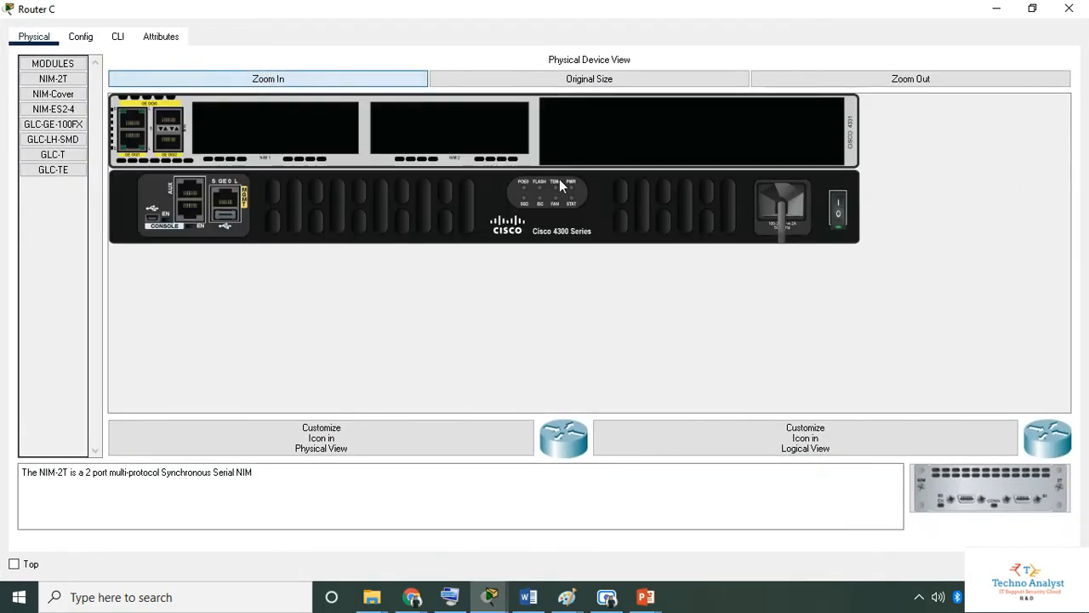
{"action": "left_click_drag", "start_coordinate": [990, 487], "coordinate": [292, 163]}
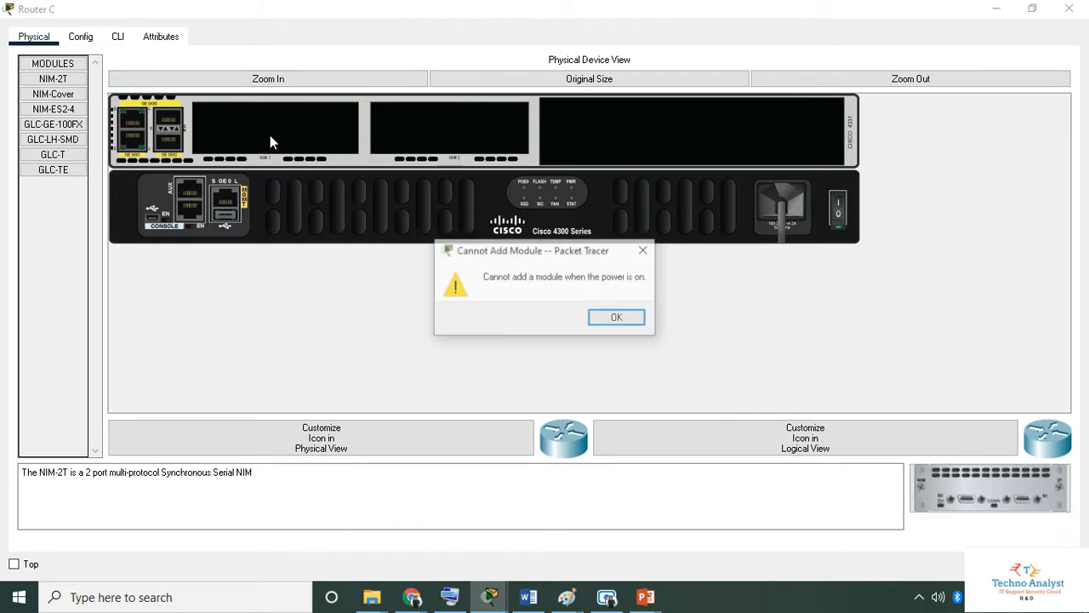
{"action": "left_click", "coordinate": [617, 316]}
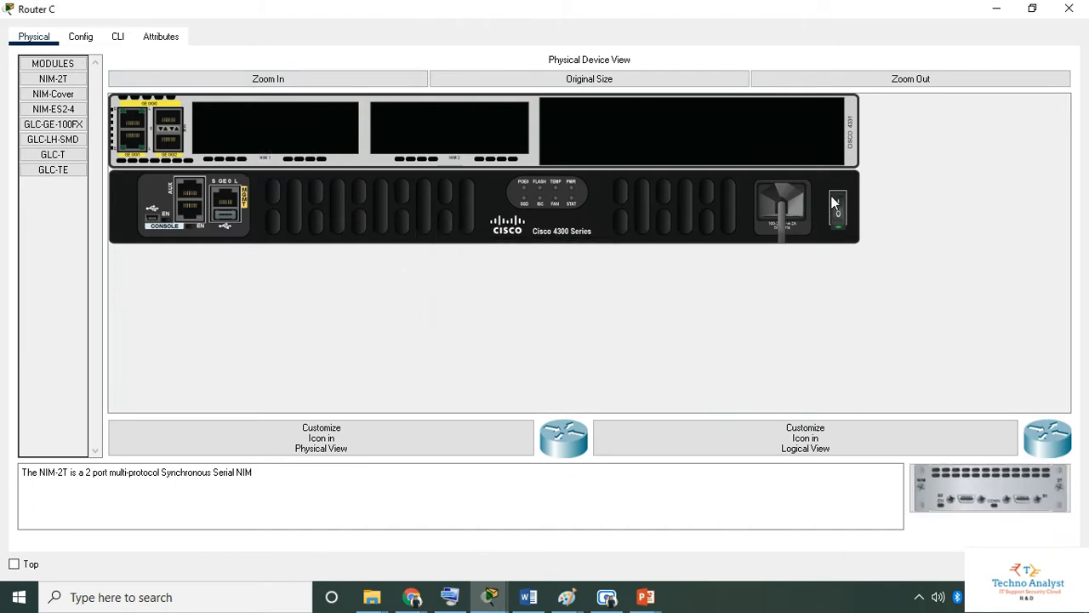
{"action": "left_click", "coordinate": [840, 201]}
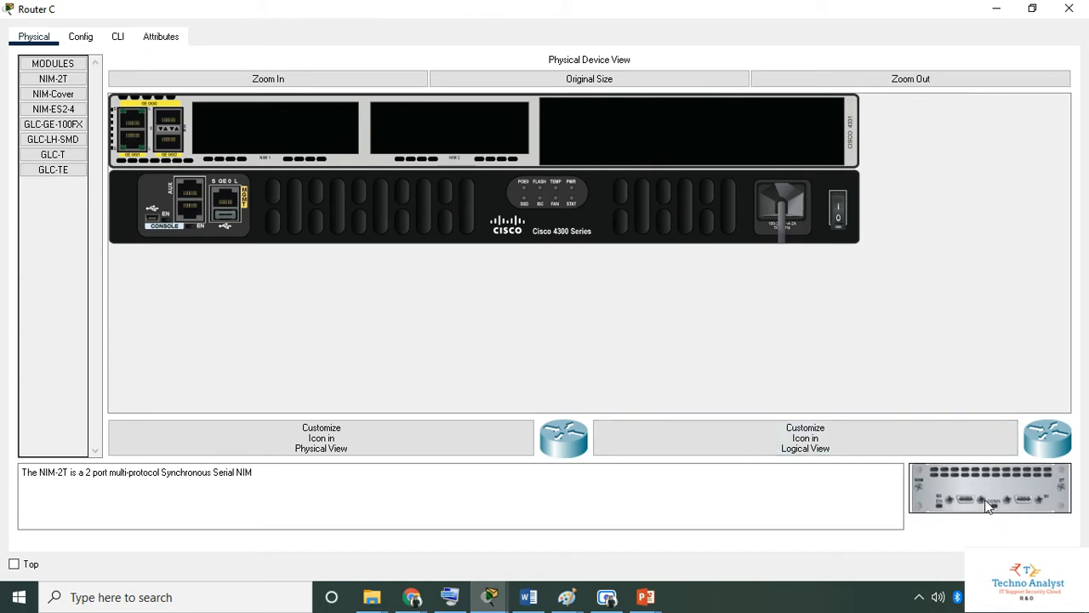
{"action": "left_click_drag", "start_coordinate": [988, 505], "coordinate": [309, 120]}
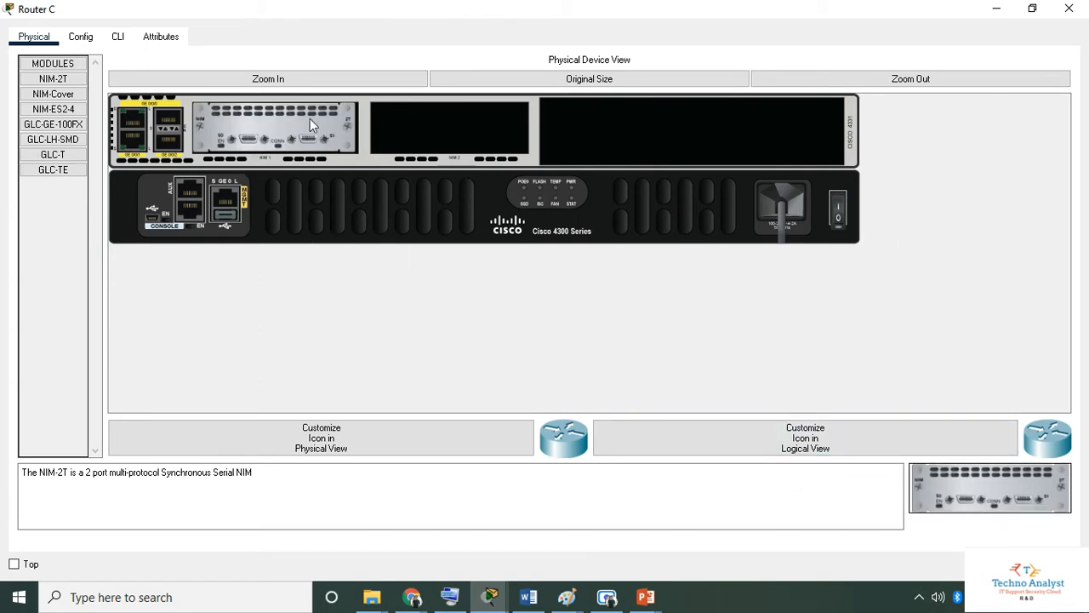
{"action": "left_click", "coordinate": [836, 204]}
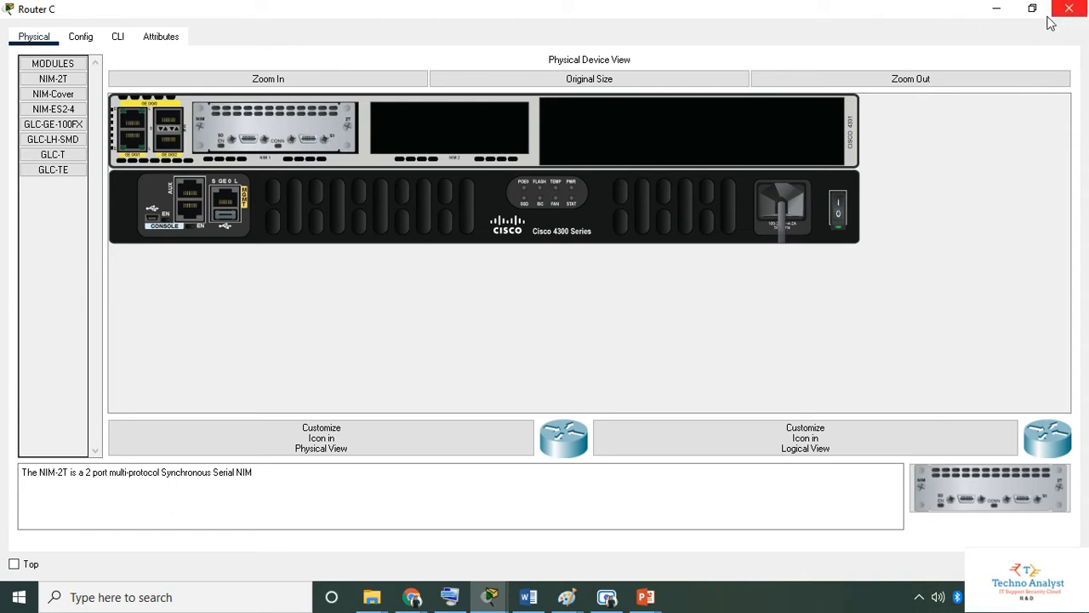
- Try to open Router C's global configuration settings
{"action": "left_click", "coordinate": [91, 37]}
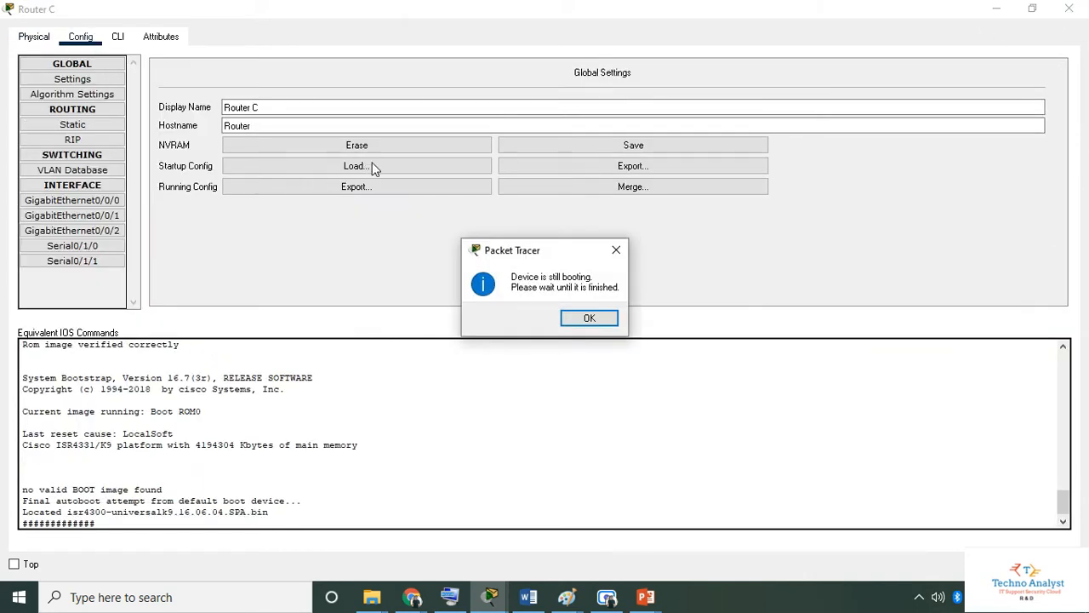
{"action": "left_click", "coordinate": [280, 121]}
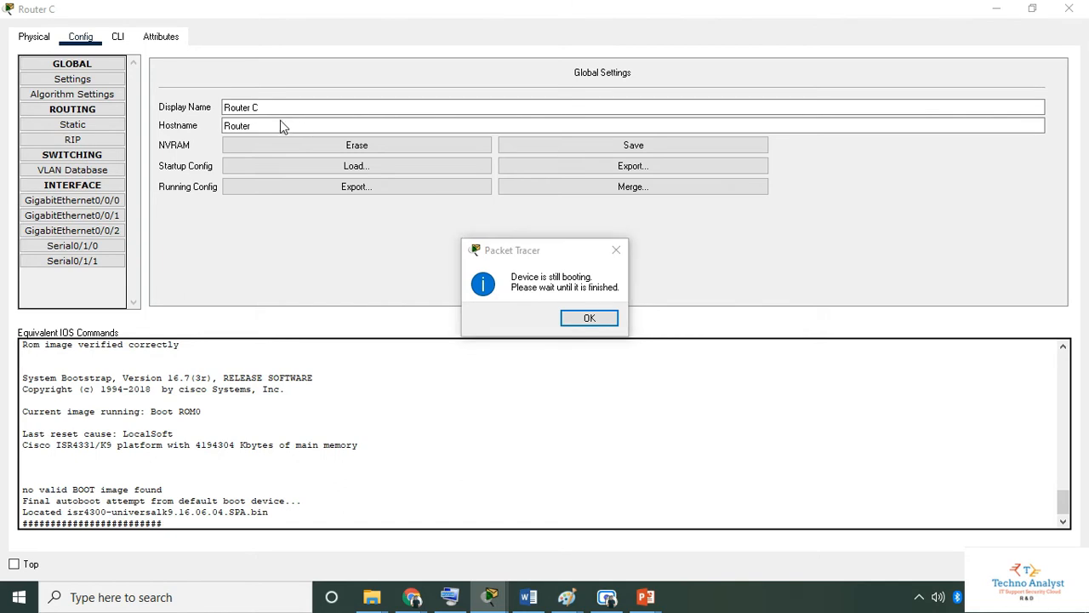
{"action": "left_click", "coordinate": [579, 325]}
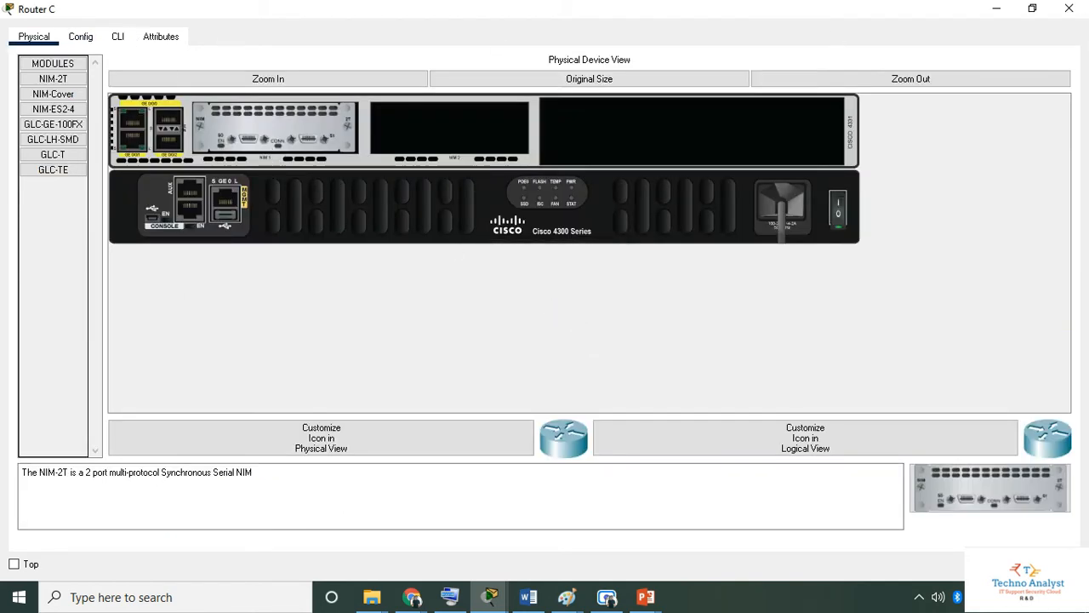
- Set Router A's hostname to Router_A and save its configuration to NVRAM
{"action": "left_click", "coordinate": [1069, 9]}
{"action": "left_click", "coordinate": [258, 159]}
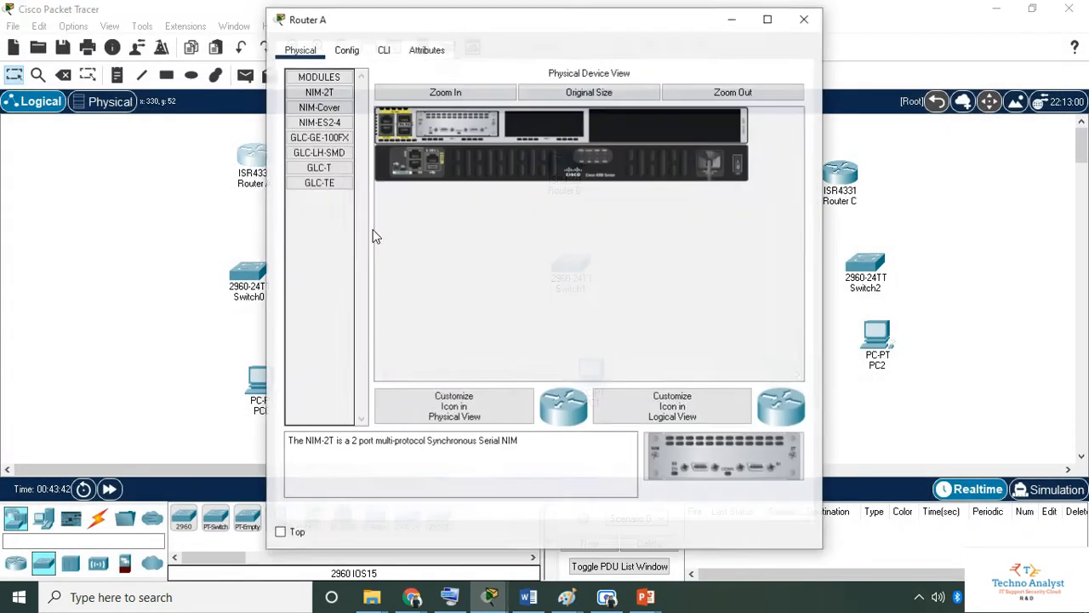
{"action": "left_click", "coordinate": [346, 48]}
{"action": "left_click", "coordinate": [534, 138]}
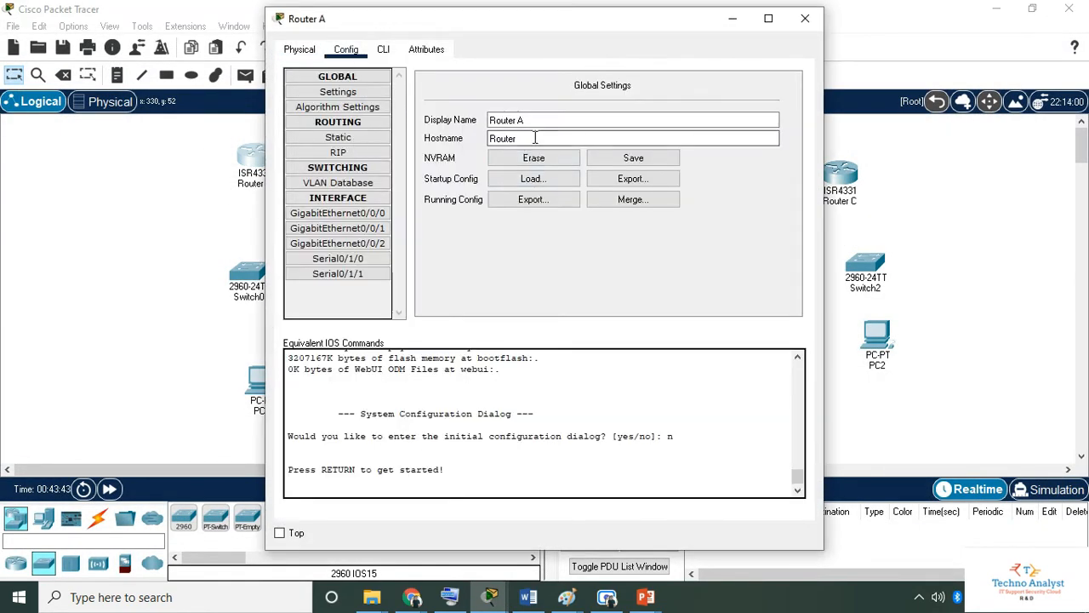
{"action": "double_click", "coordinate": [534, 138]}
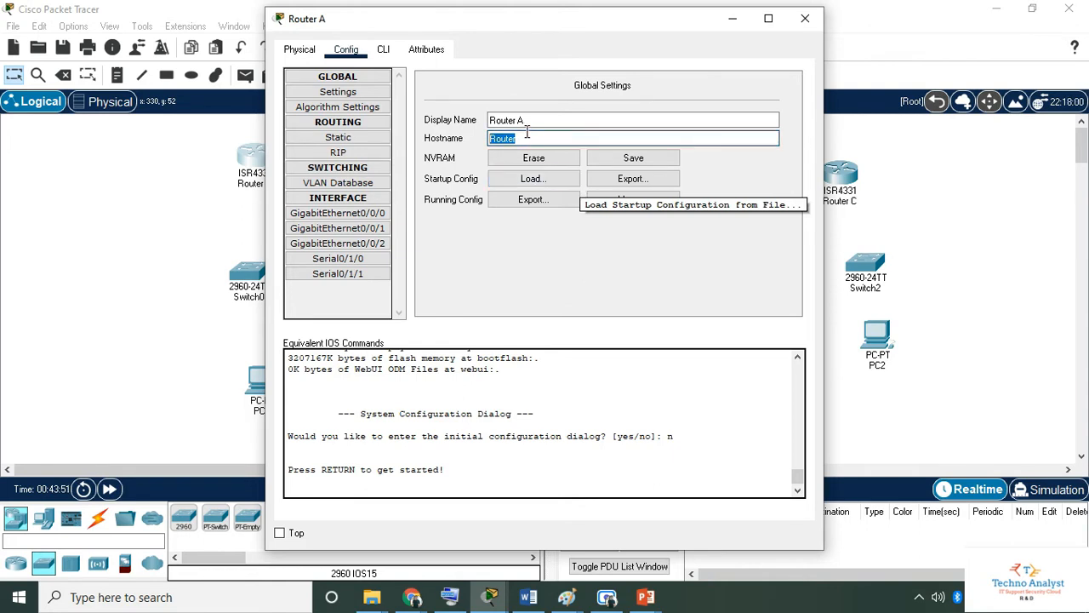
{"action": "left_click_drag", "start_coordinate": [525, 121], "coordinate": [460, 122]}
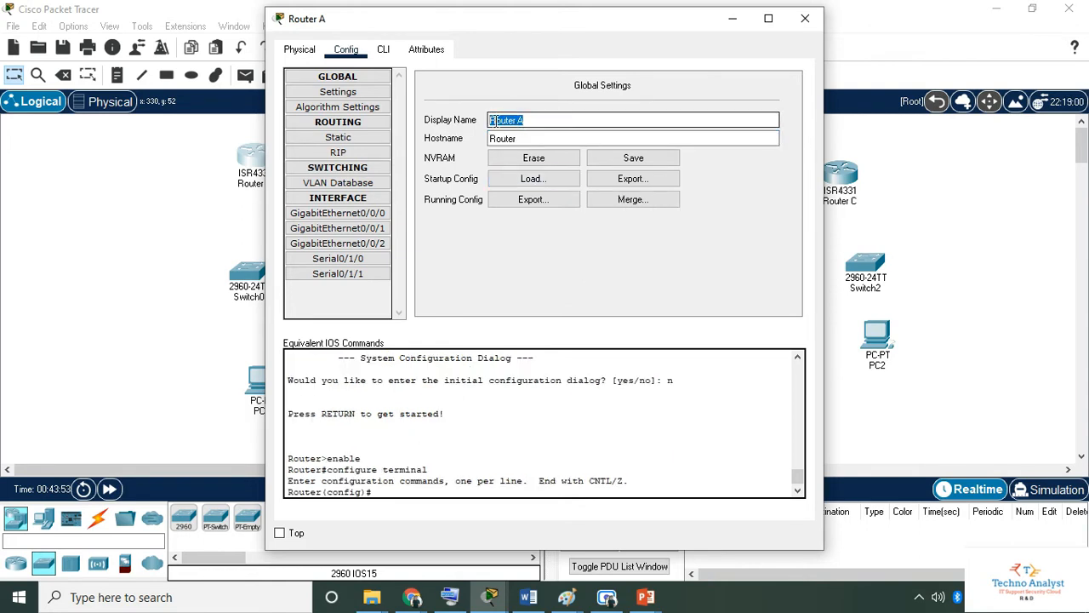
{"action": "right_click", "coordinate": [495, 121]}
{"action": "left_click", "coordinate": [528, 191]}
{"action": "key", "text": "Tab"}
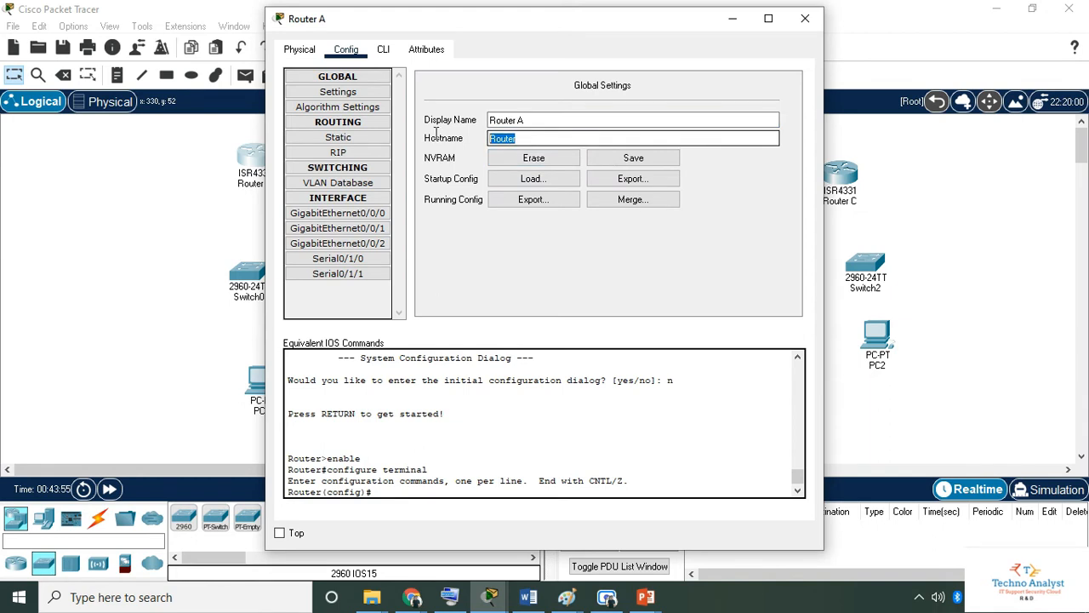
{"action": "key", "text": "ctrl+v"}
{"action": "type", "text": "_A"}
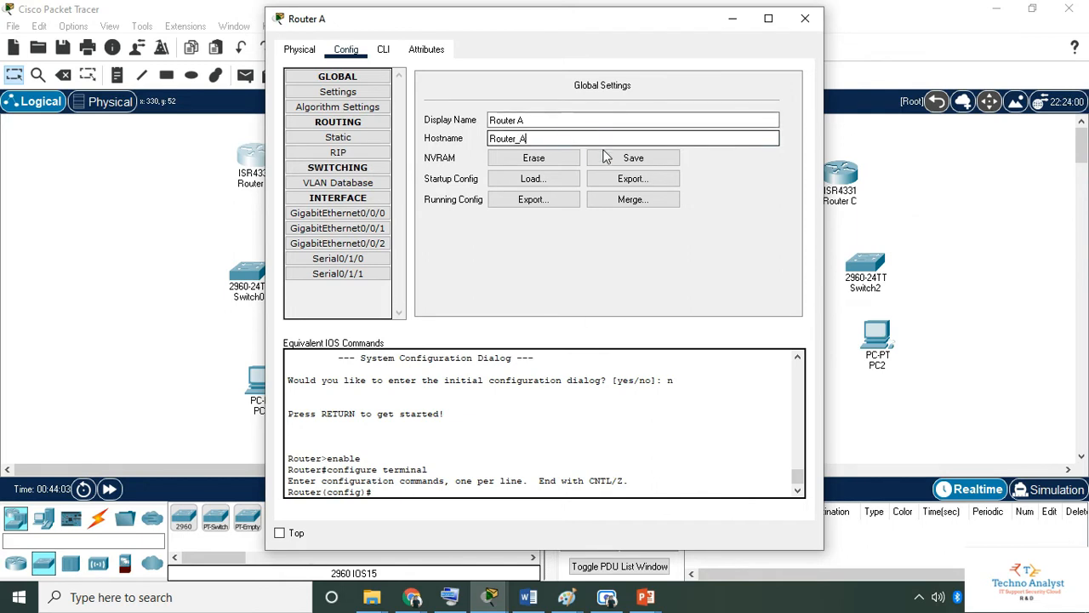
{"action": "left_click", "coordinate": [634, 157]}
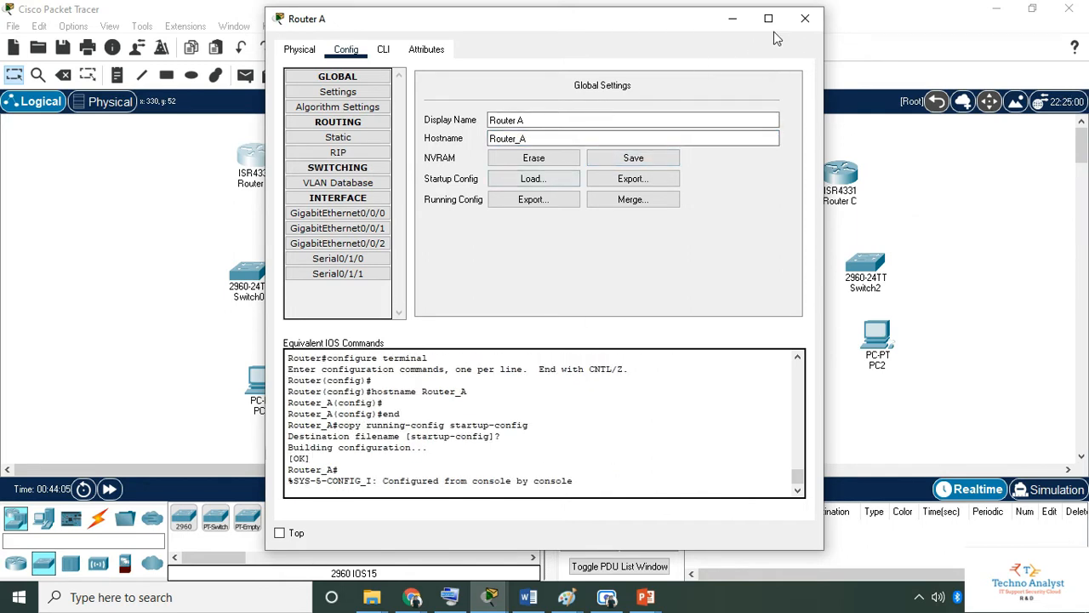
{"action": "left_click", "coordinate": [805, 18]}
- Set Router B's hostname to Router_B and save its configuration to NVRAM
{"action": "left_click", "coordinate": [564, 164]}
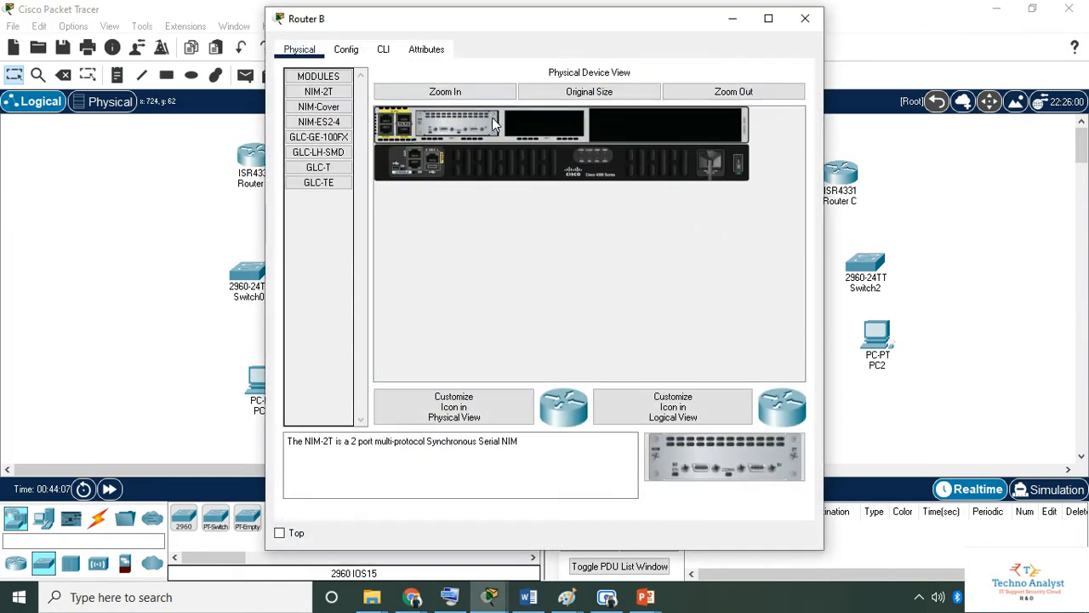
{"action": "left_click", "coordinate": [346, 49]}
{"action": "left_click", "coordinate": [533, 138]}
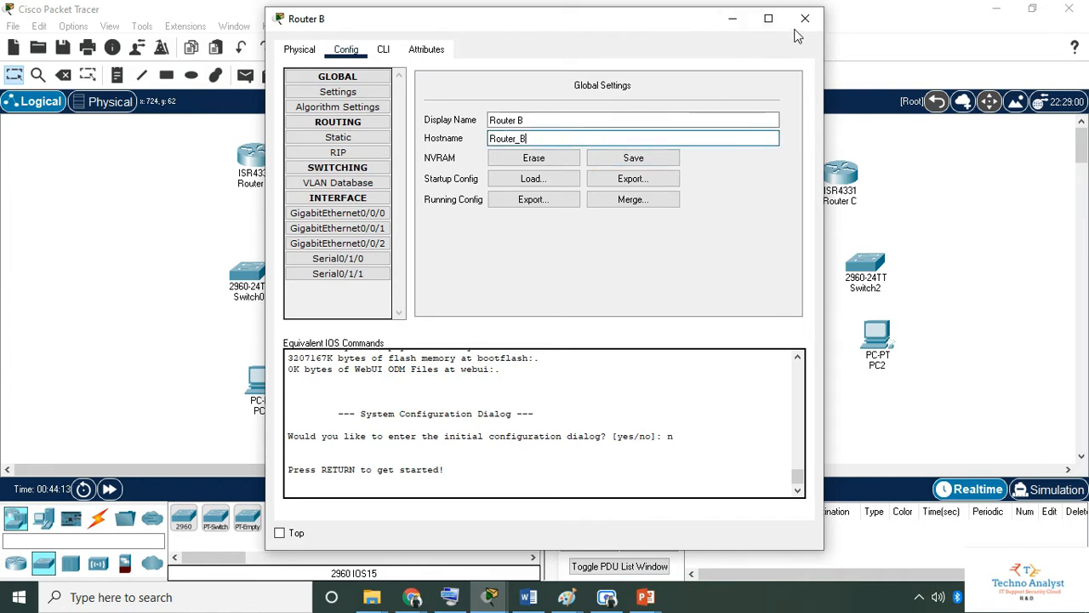
{"action": "left_click", "coordinate": [633, 158]}
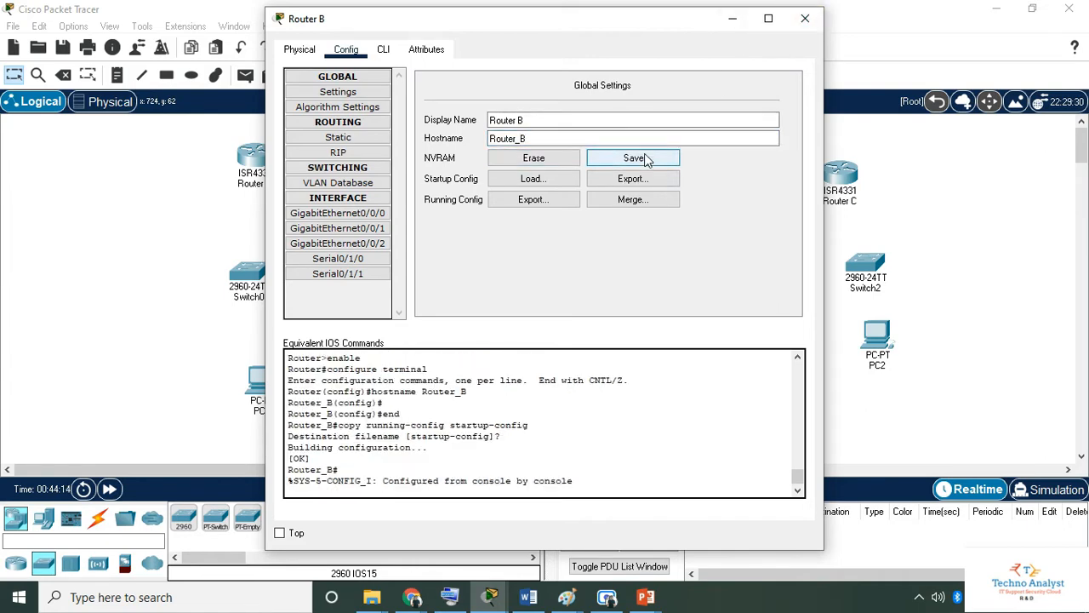
{"action": "left_click", "coordinate": [805, 18]}
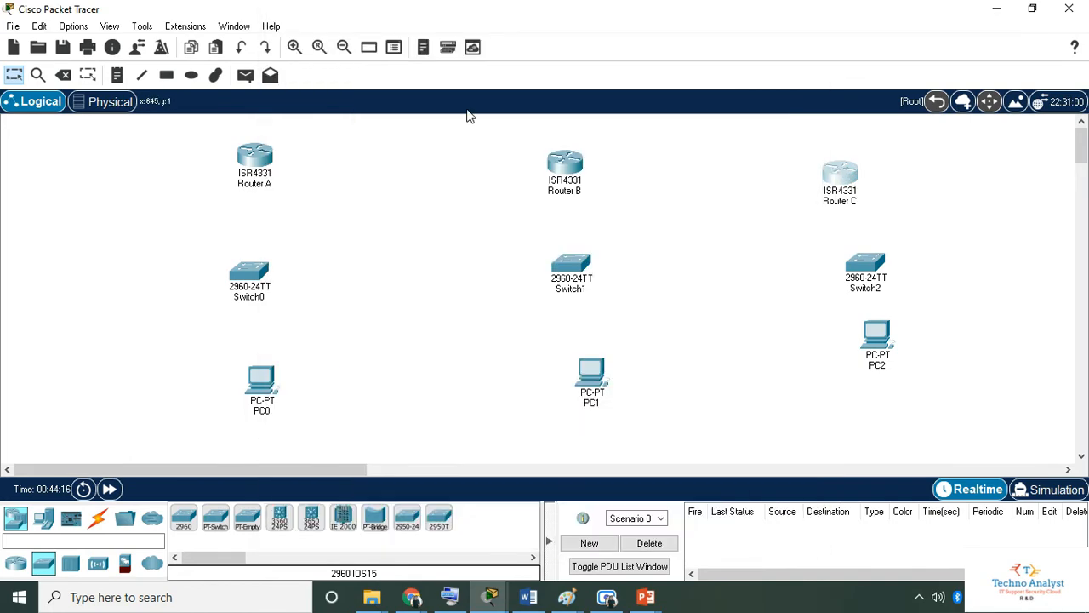
- Set Router C's hostname to Router_C and save its configuration to NVRAM
{"action": "left_click", "coordinate": [838, 172]}
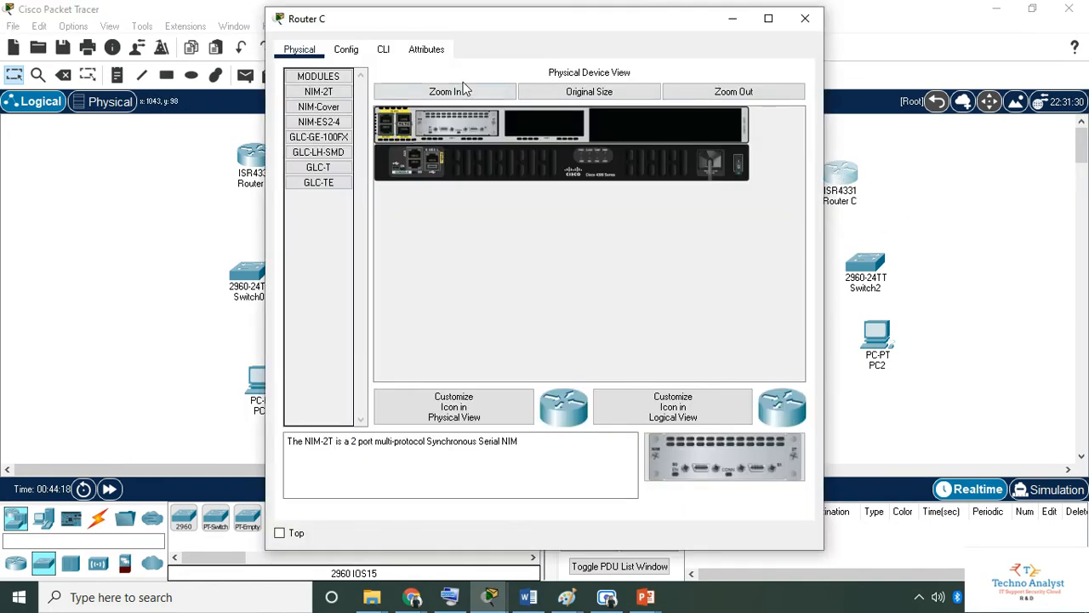
{"action": "left_click", "coordinate": [380, 51]}
{"action": "left_click", "coordinate": [345, 50]}
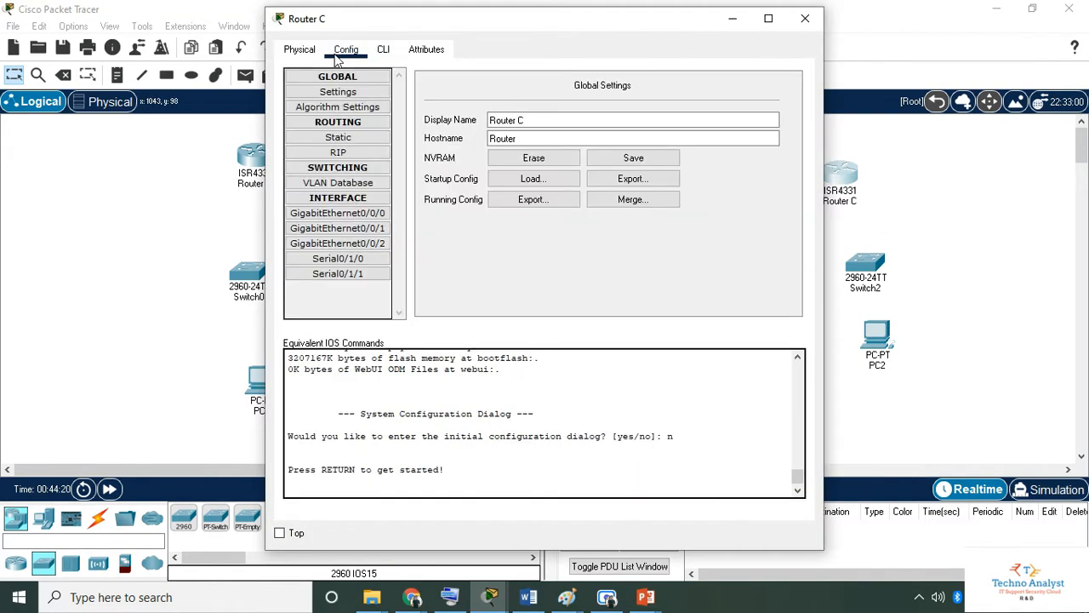
{"action": "double_click", "coordinate": [526, 137]}
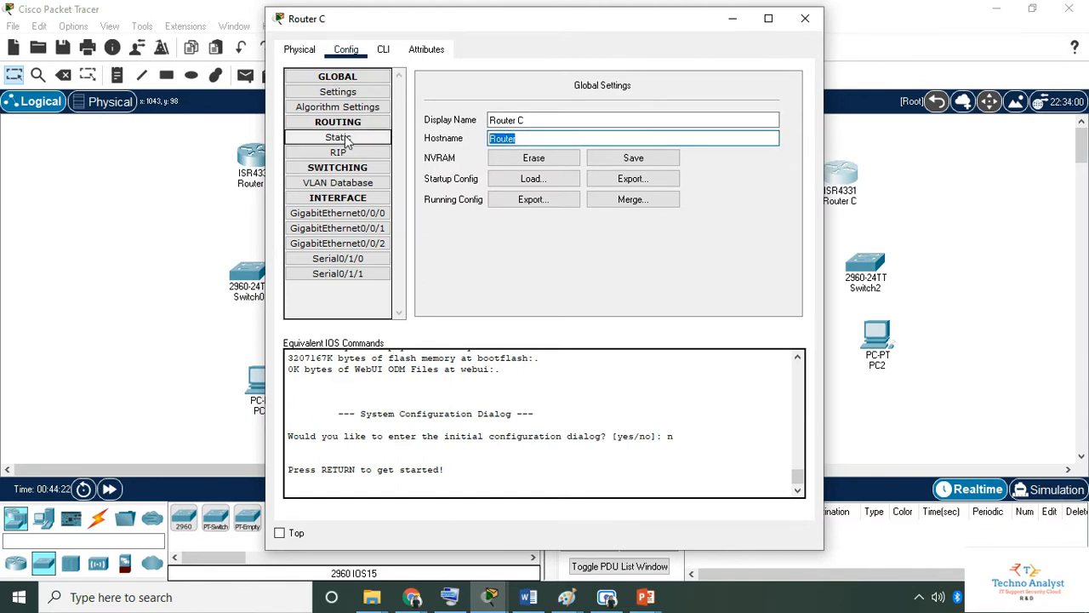
{"action": "left_click", "coordinate": [602, 138]}
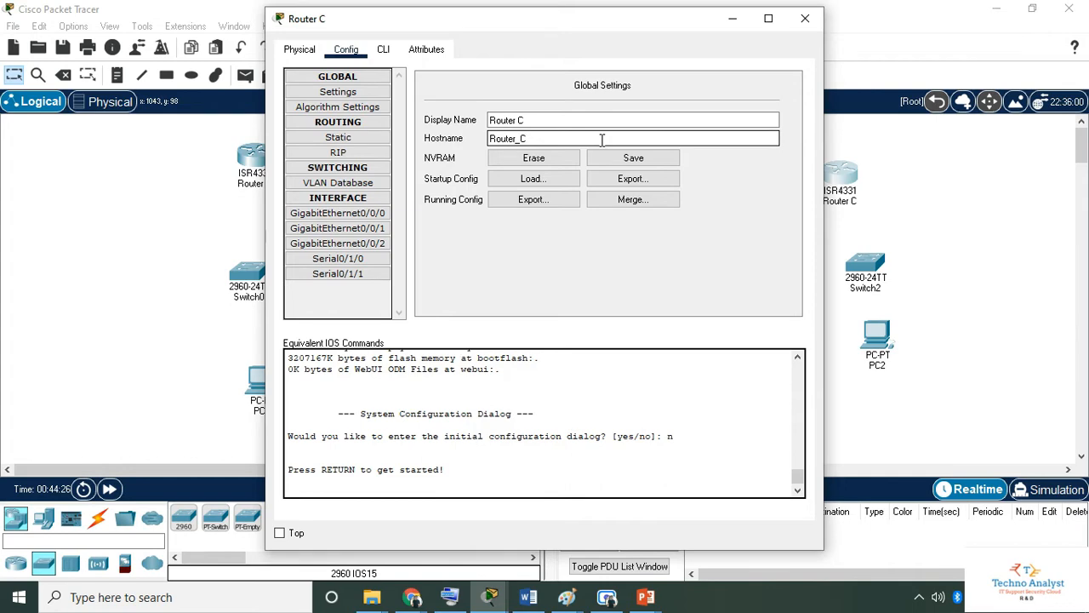
{"action": "key", "text": "Return"}
{"action": "left_click", "coordinate": [669, 162]}
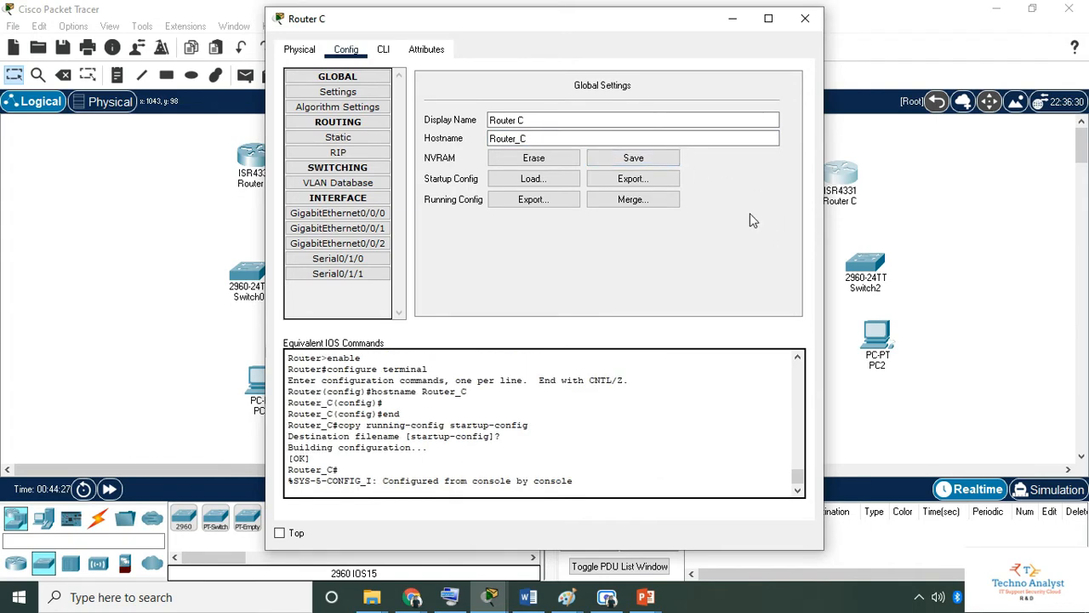
{"action": "left_click", "coordinate": [805, 18]}
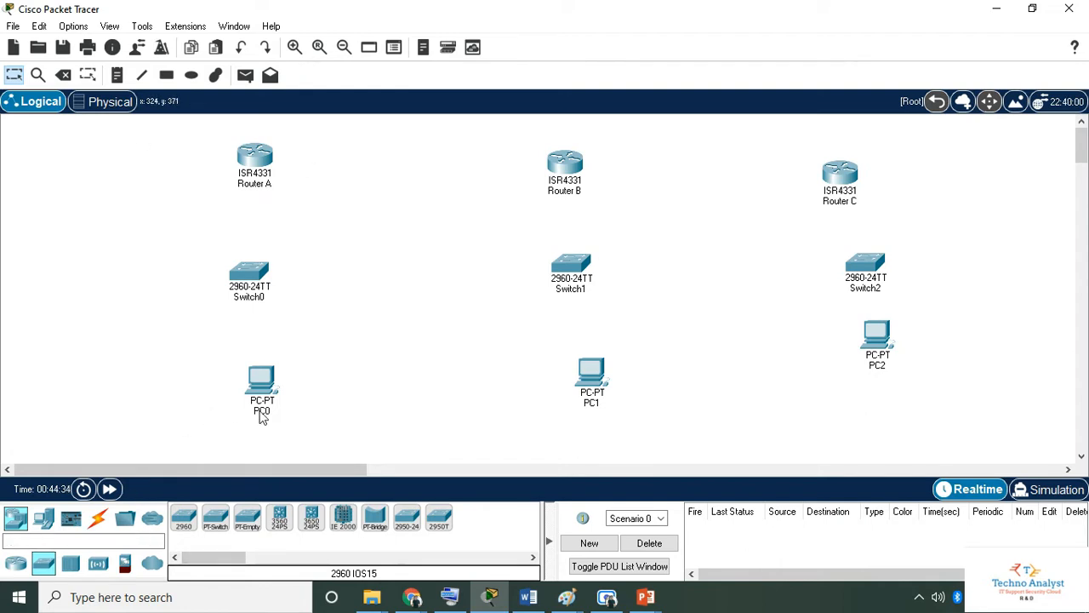
- Tidy the topology by aligning Switch0, PC1, Router C, Switch2 and PC2 into three columns and roughly level rows
{"action": "mouse_move", "coordinate": [262, 415]}
{"action": "left_click", "coordinate": [568, 597]}
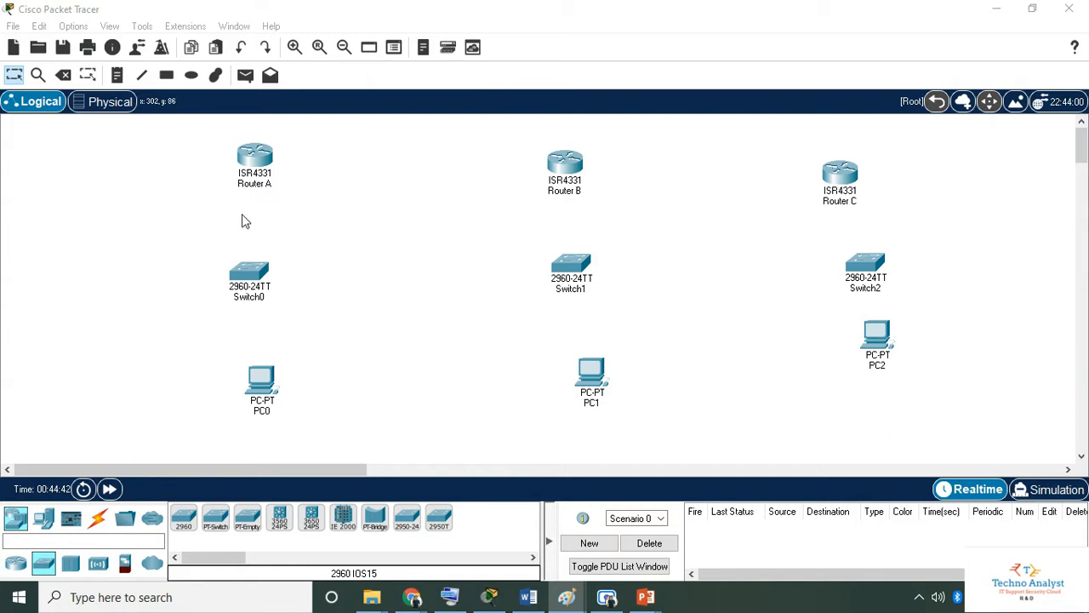
{"action": "mouse_move", "coordinate": [251, 284]}
{"action": "left_mouse_down"}
{"action": "mouse_move", "coordinate": [268, 278]}
{"action": "mouse_move", "coordinate": [255, 283]}
{"action": "left_mouse_up"}
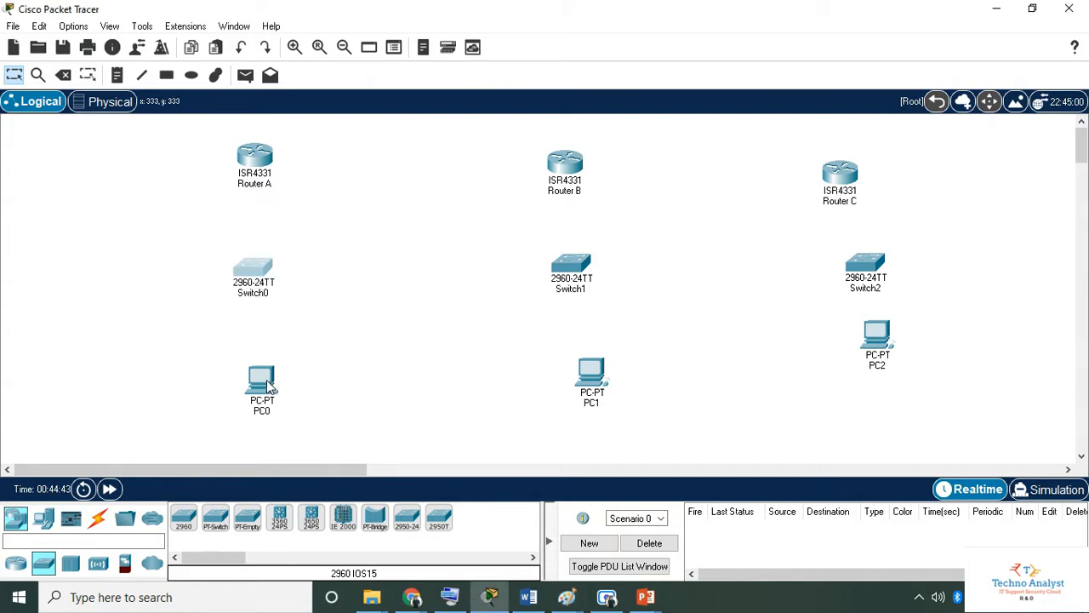
{"action": "left_click_drag", "start_coordinate": [593, 389], "coordinate": [580, 392]}
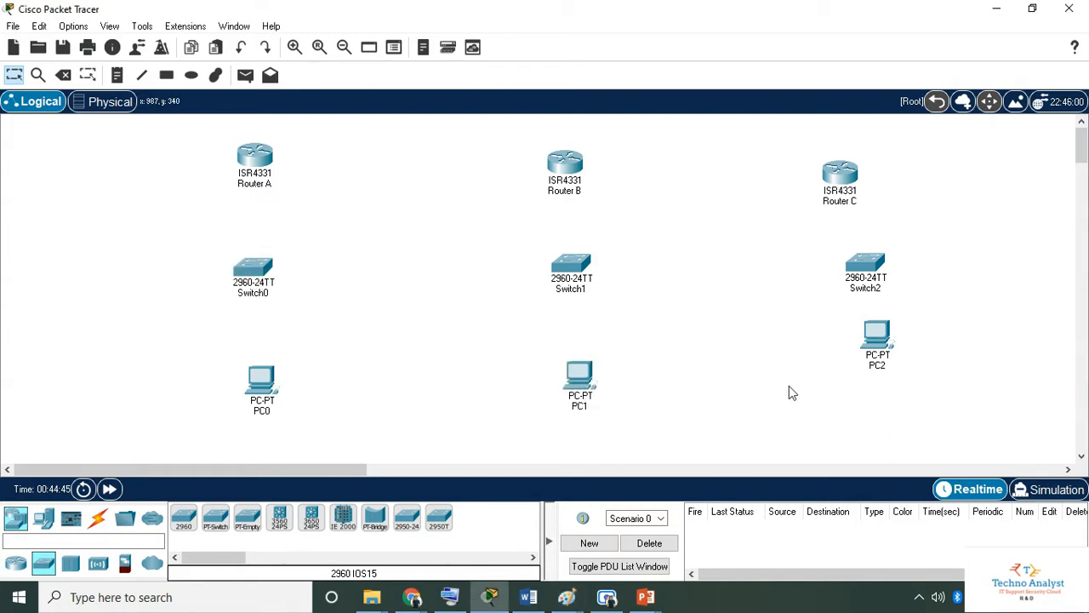
{"action": "left_click_drag", "start_coordinate": [859, 177], "coordinate": [861, 169]}
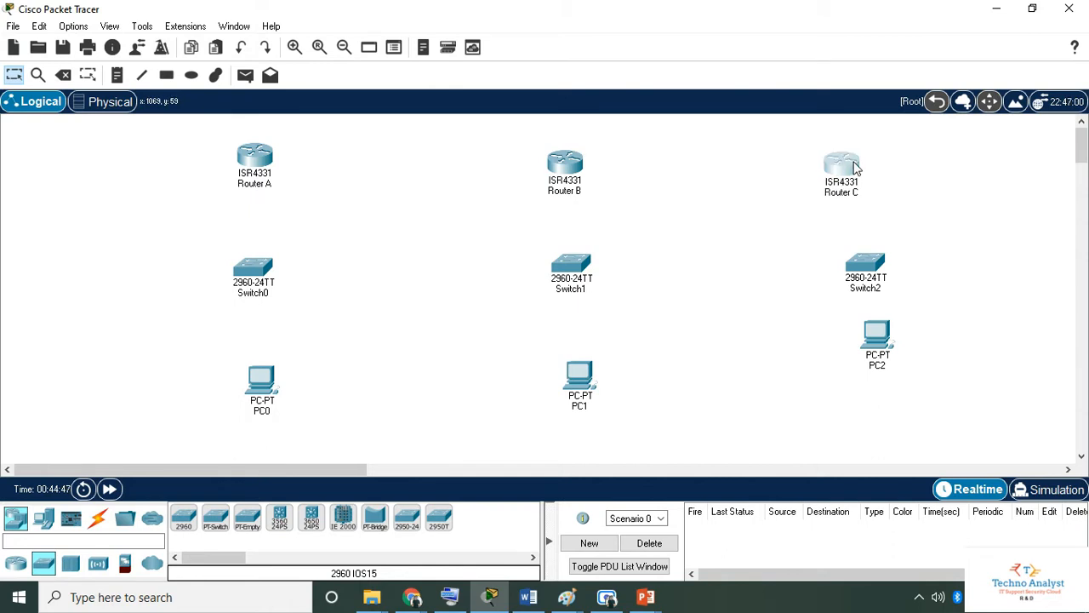
{"action": "left_click_drag", "start_coordinate": [873, 271], "coordinate": [861, 271]}
{"action": "left_click_drag", "start_coordinate": [890, 350], "coordinate": [874, 388]}
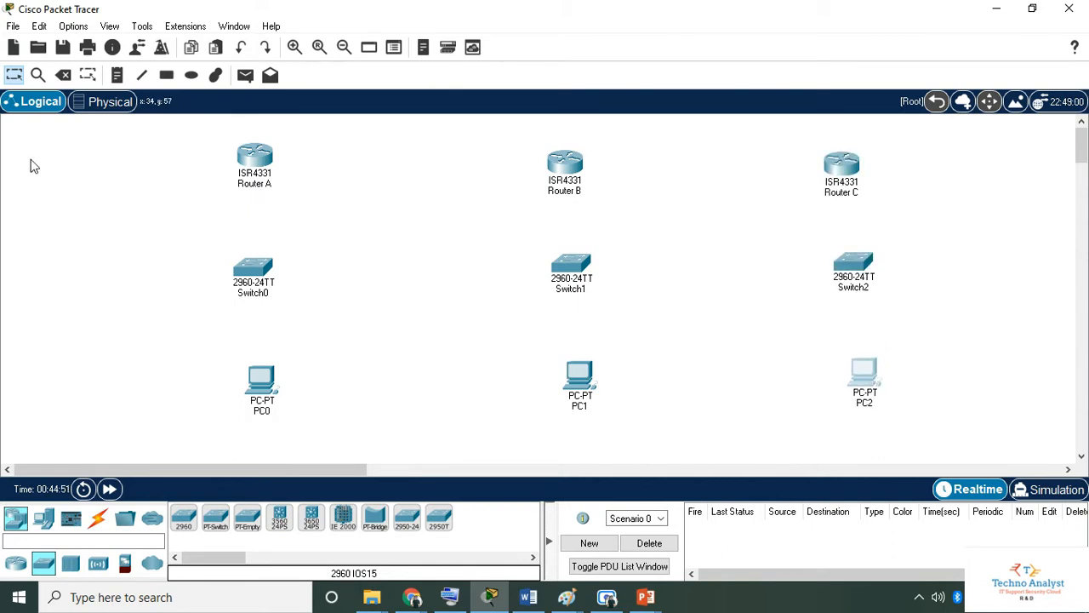
- Add text notes with the addresses 10.0.0.1 beside Router A and 10.0.0.2 beside Router B on the side facing Router A
{"action": "left_click", "coordinate": [118, 76]}
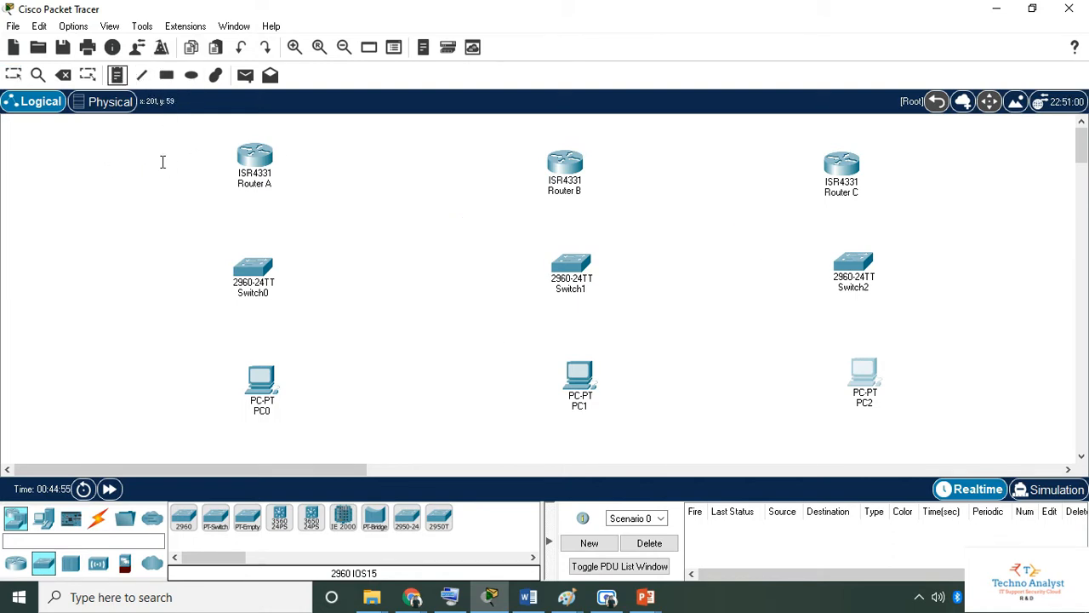
{"action": "left_click", "coordinate": [128, 161]}
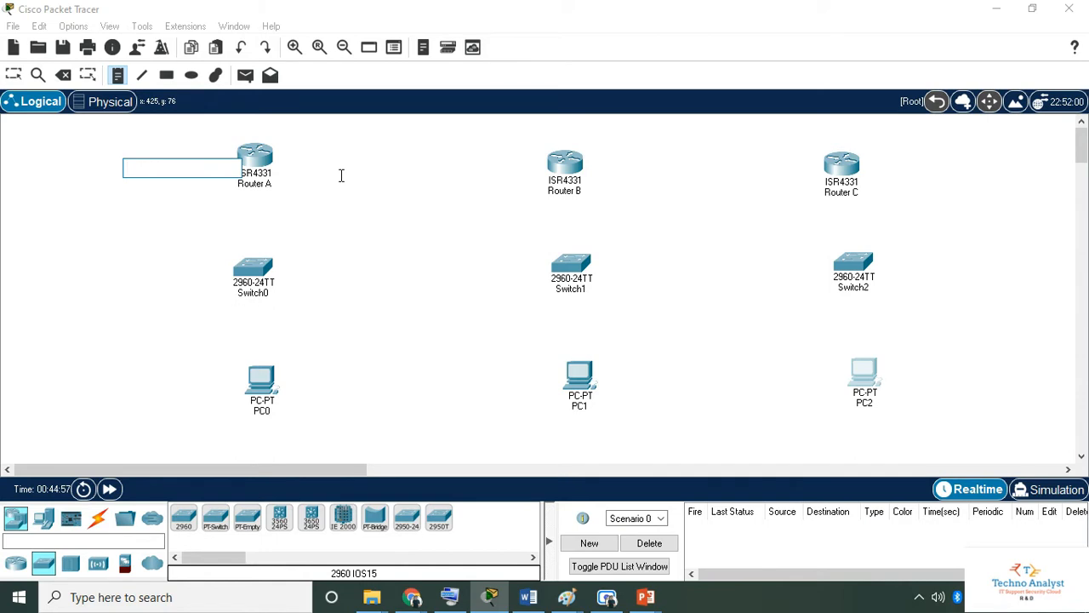
{"action": "type", "text": "10.0.0.1"}
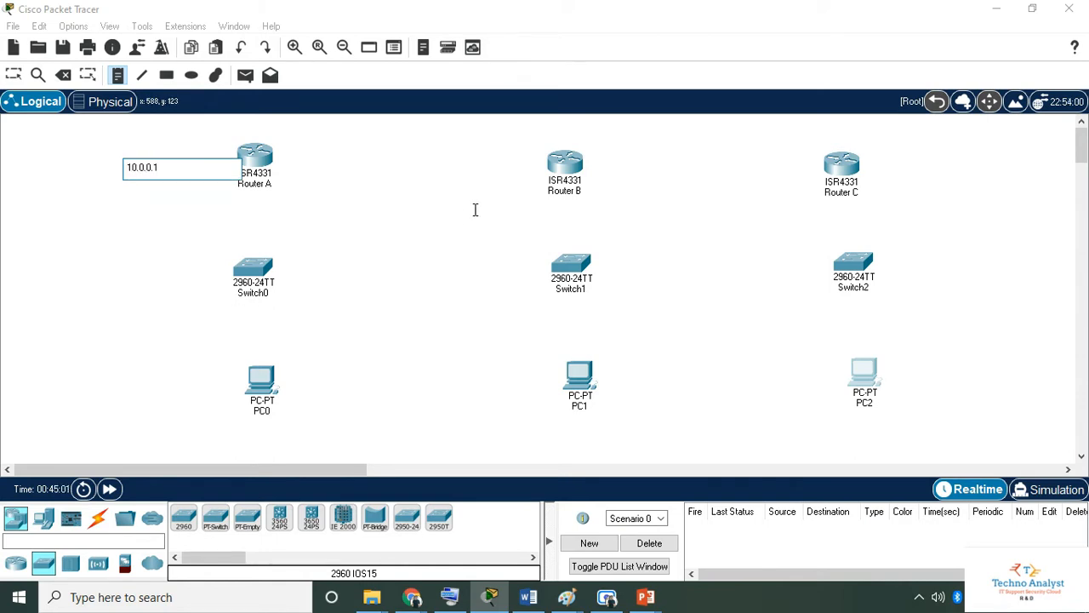
{"action": "left_click", "coordinate": [503, 171]}
{"action": "type", "text": "10.0.0.2"}
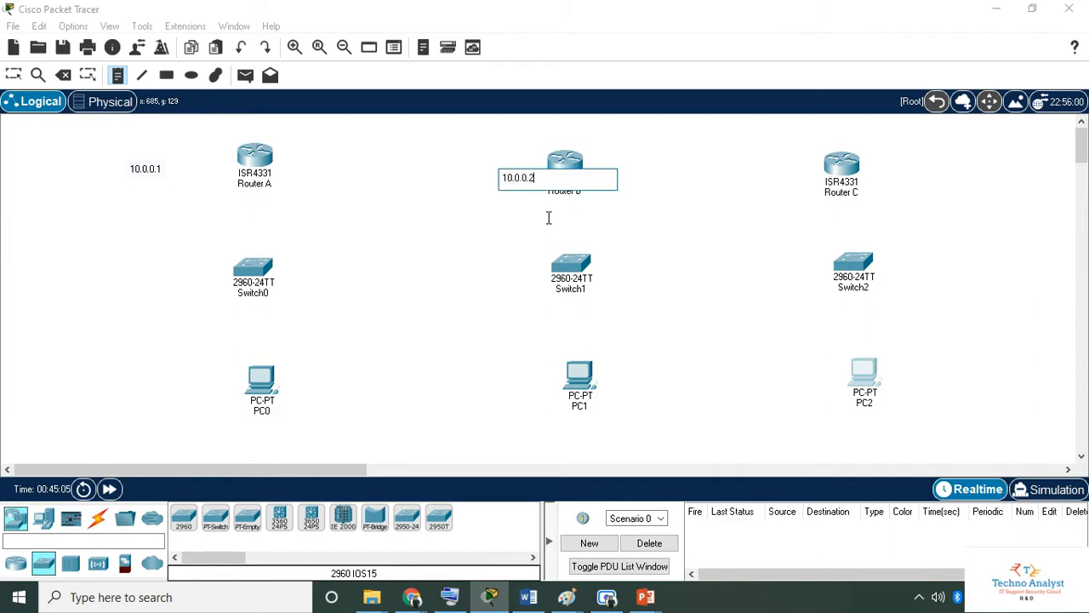
- Add text notes with the addresses 20.0.0.1 beside Router B on the side facing Router C and 20.0.0.2 above Router C
{"action": "left_click", "coordinate": [591, 139]}
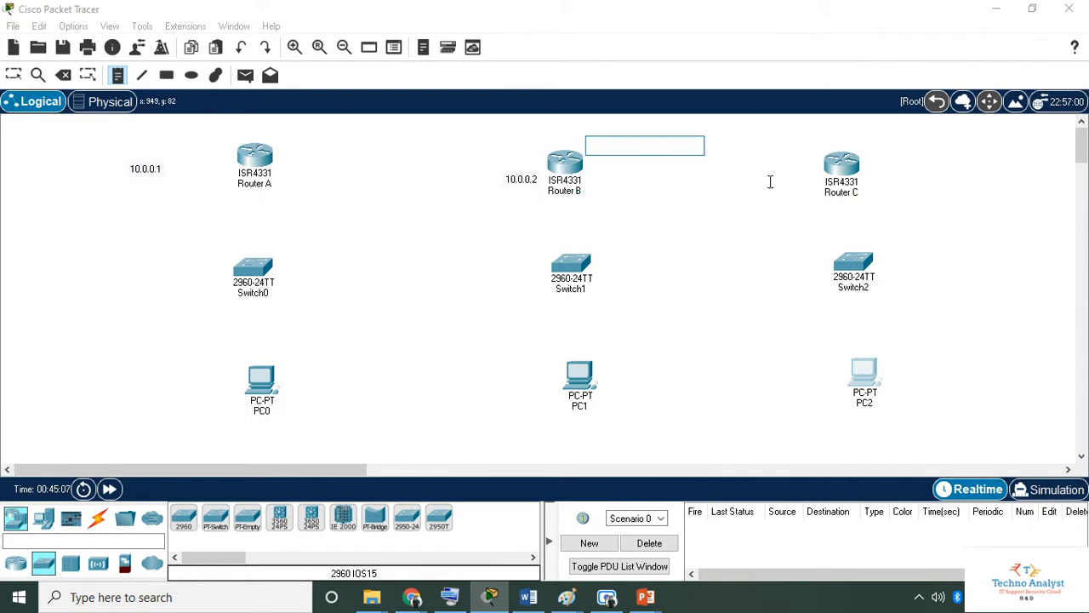
{"action": "type", "text": "20.0.0.1"}
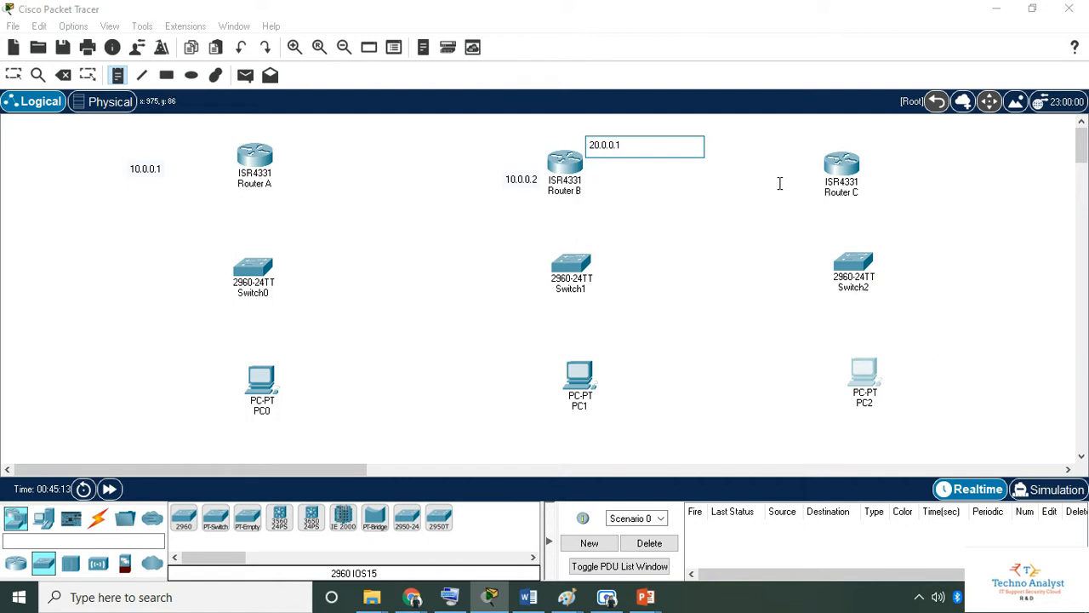
{"action": "left_click", "coordinate": [839, 142]}
{"action": "type", "text": "20.0.0.2"}
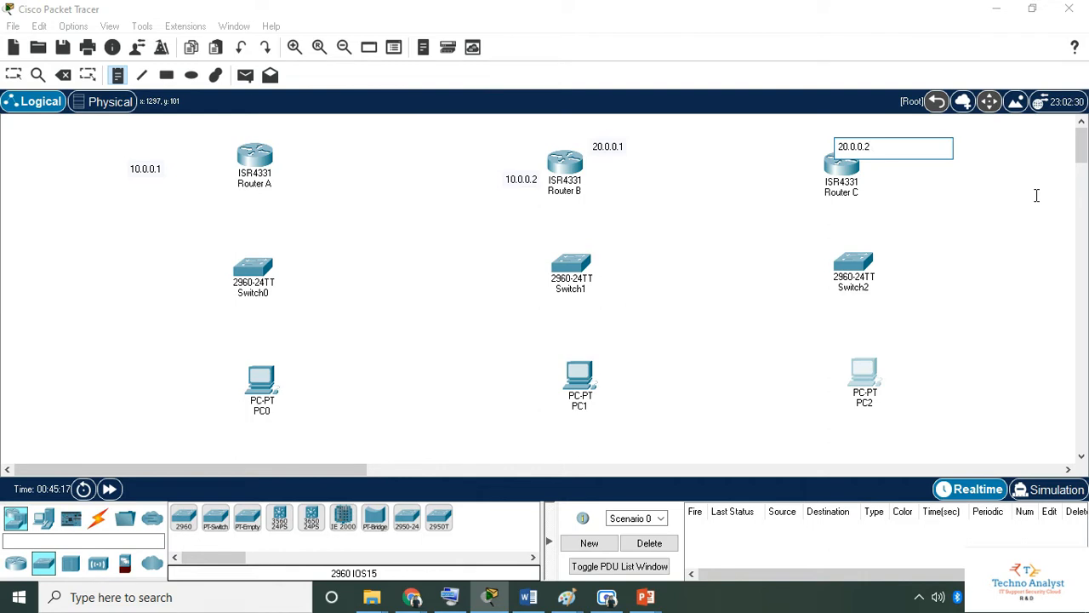
{"action": "left_click", "coordinate": [1004, 222]}
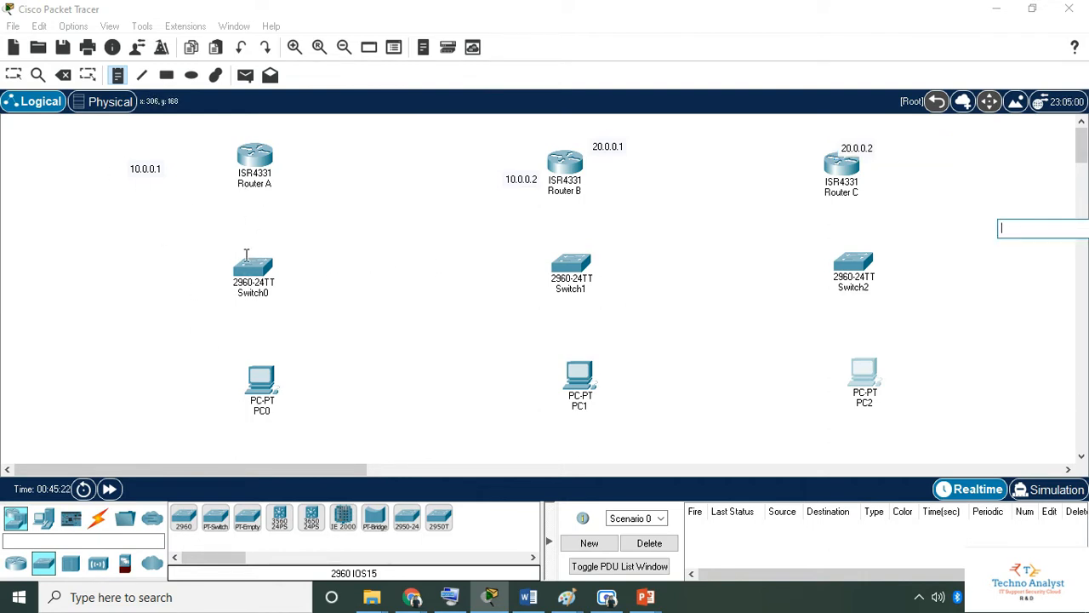
- Add address notes 192.168.1.1 between Router A and Switch0 and 172.16.0.1 between Router B and Switch1
{"action": "left_click", "coordinate": [257, 215]}
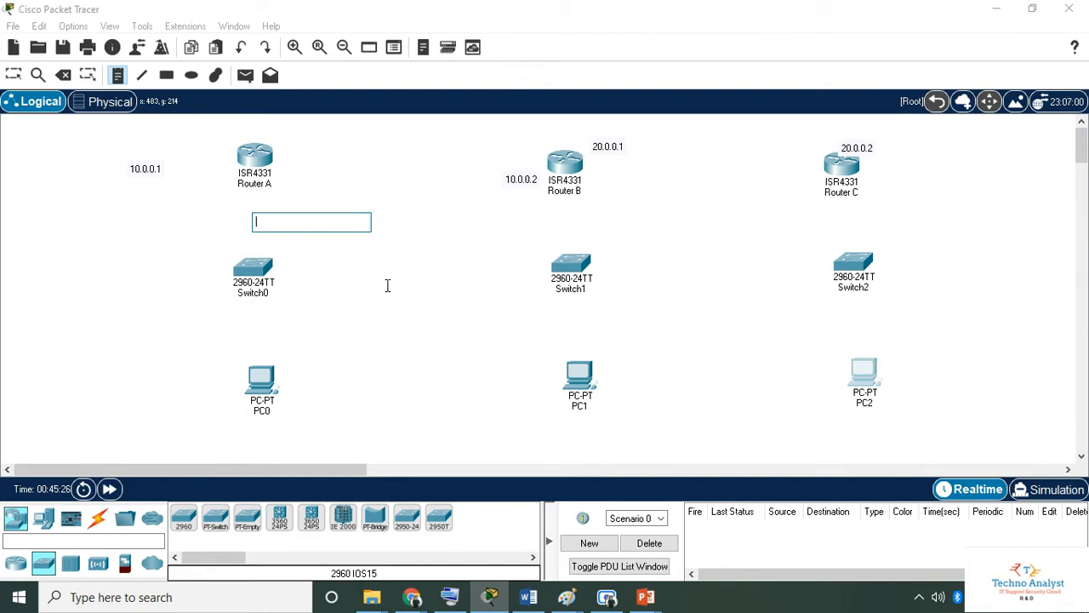
{"action": "type", "text": "192.168.1."}
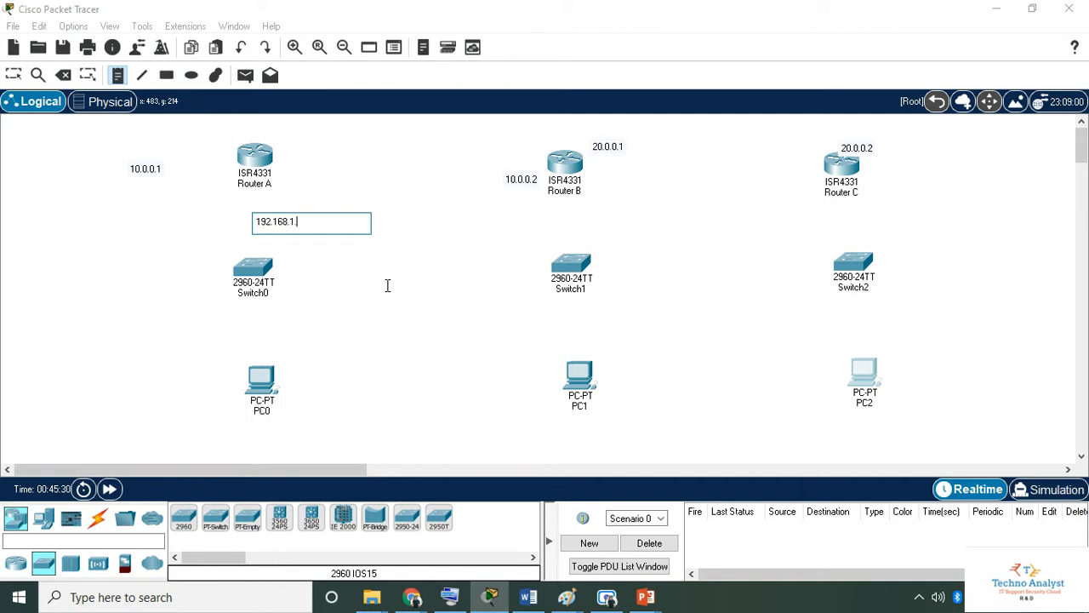
{"action": "type", "text": "1"}
{"action": "left_click", "coordinate": [554, 229]}
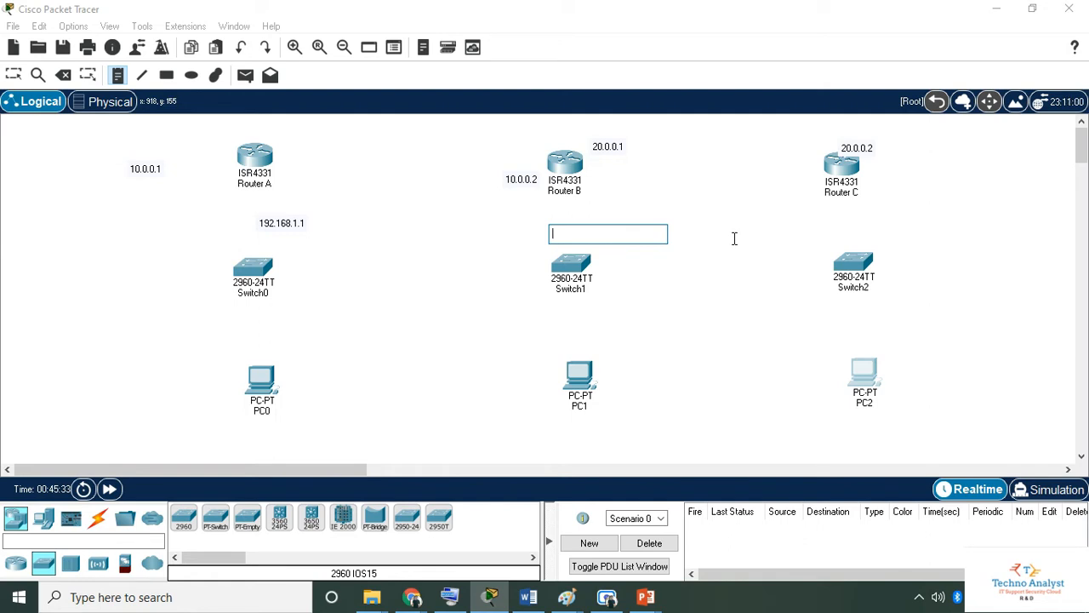
{"action": "type", "text": "172"}
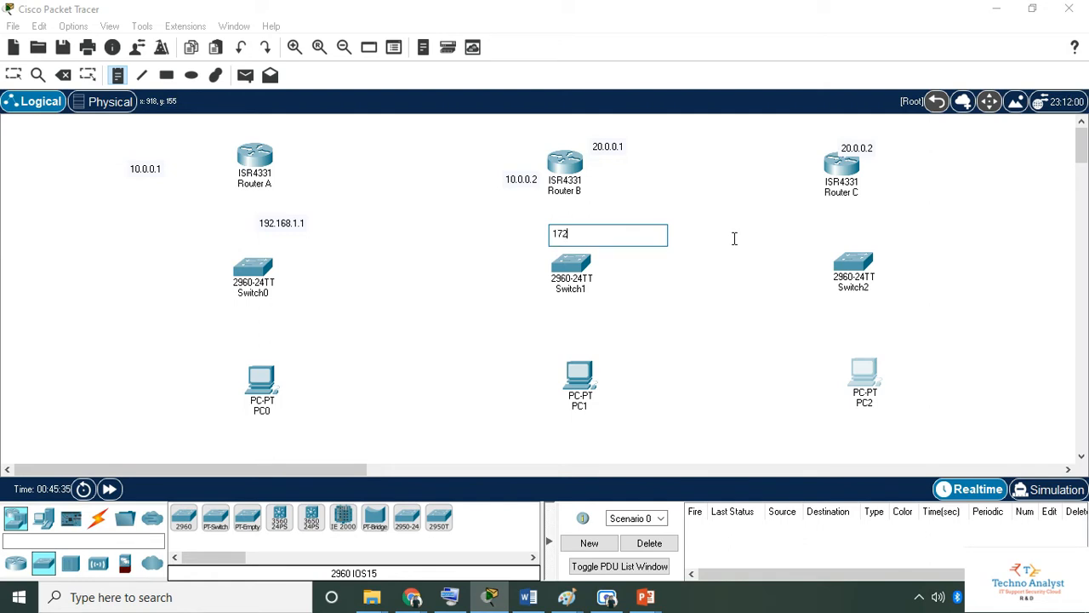
{"action": "type", "text": ".16.0.1"}
- Add a text note with the address 192.168.28.1 between Router C and Switch2
{"action": "left_click", "coordinate": [842, 223]}
{"action": "type", "text": "1"}
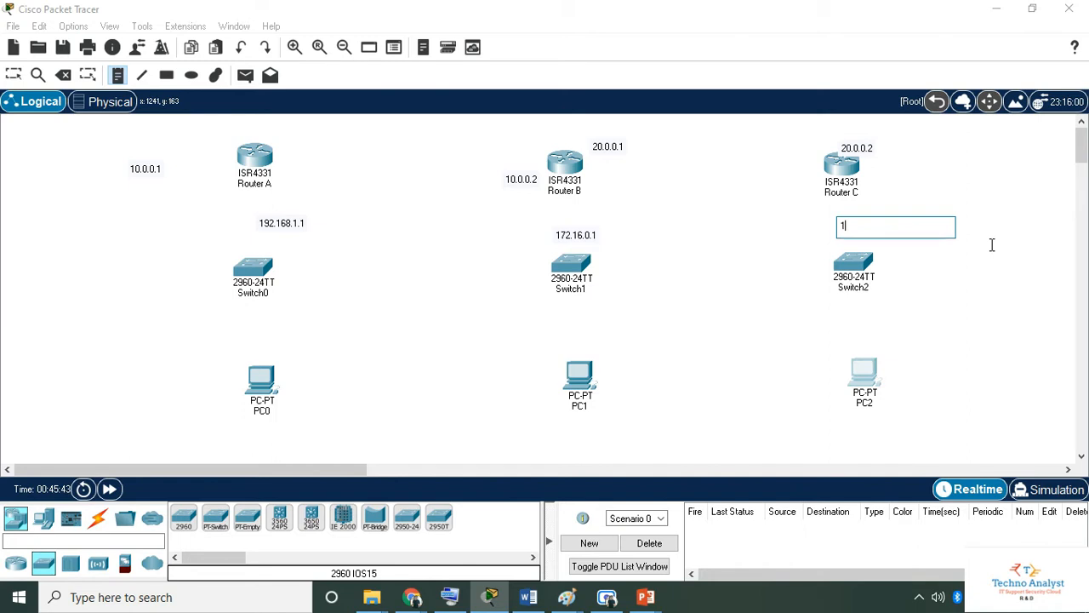
{"action": "type", "text": "92.168.28.1"}
{"action": "left_click", "coordinate": [938, 336]}
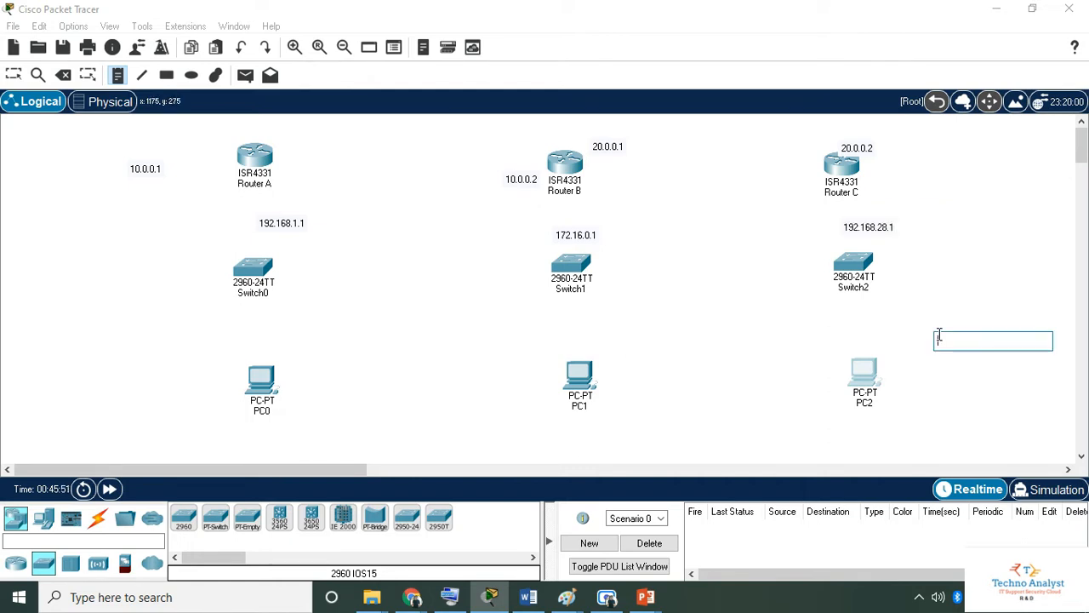
- Add address notes 192.168.1.2 below PC0 and 172.16.0.2 below PC1
{"action": "left_click", "coordinate": [267, 442]}
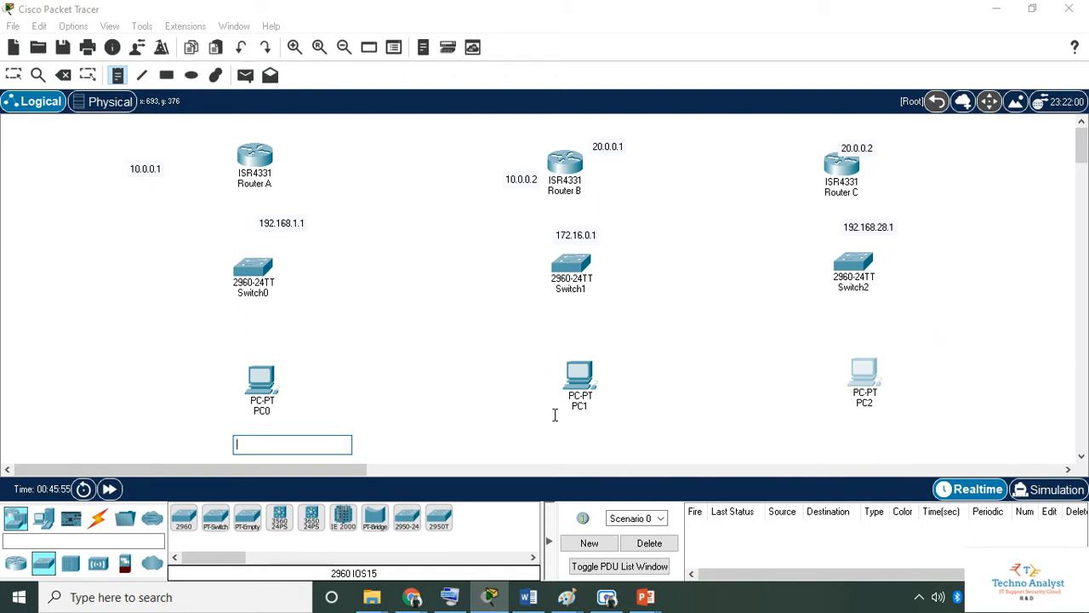
{"action": "type", "text": "192.168.1.2"}
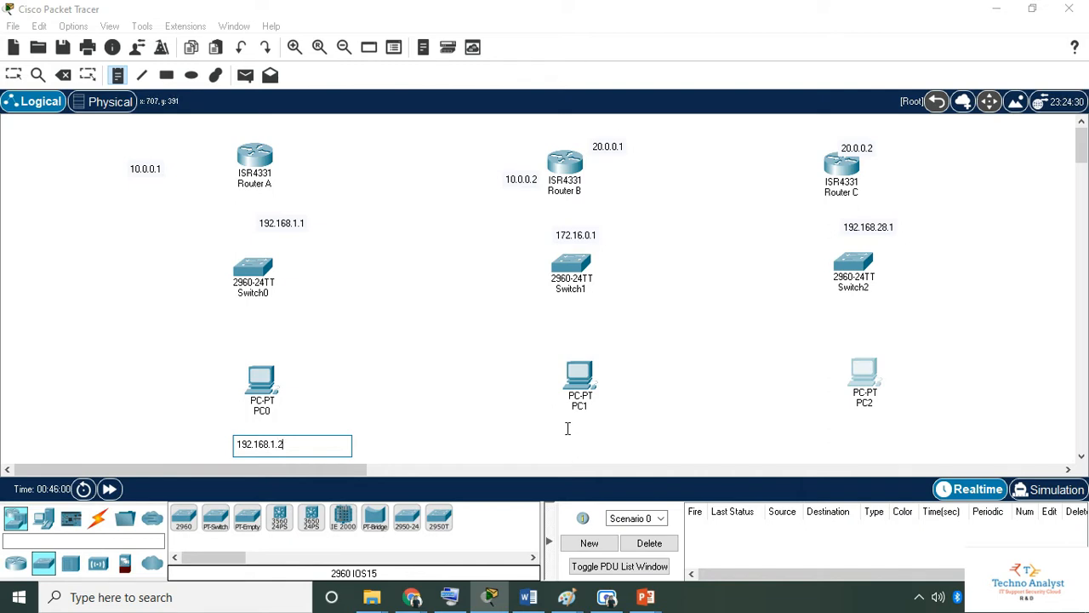
{"action": "left_click", "coordinate": [567, 430]}
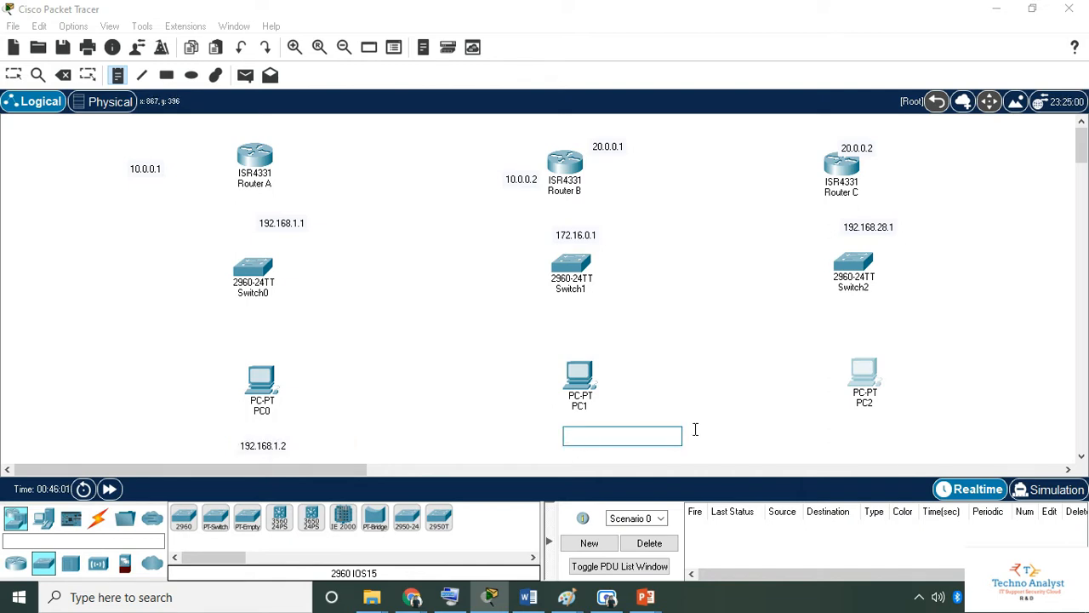
{"action": "type", "text": "172"}
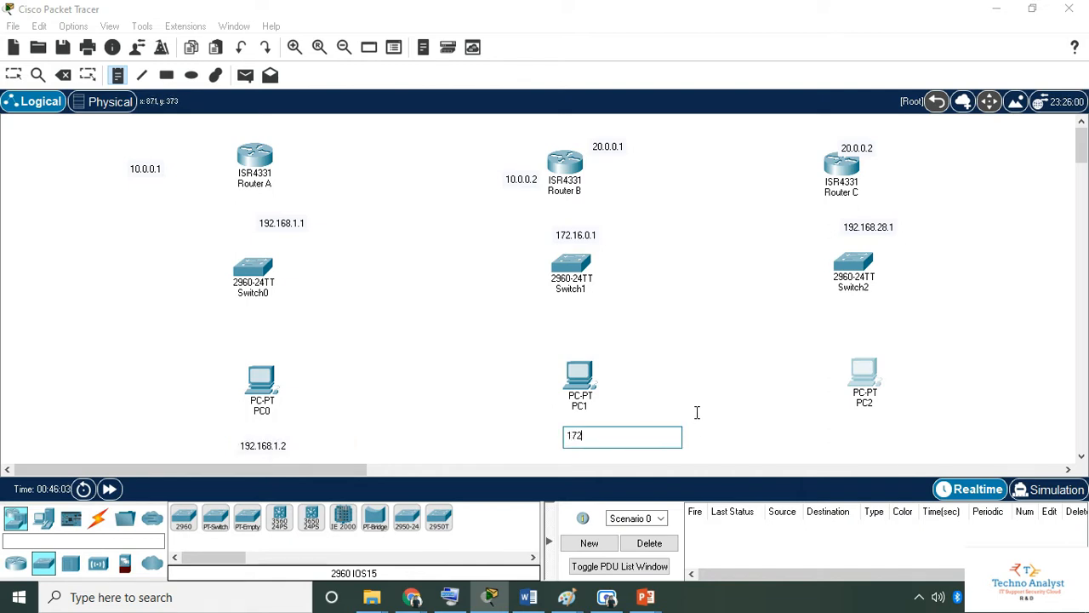
{"action": "type", "text": ".16.0.2"}
- Add a text note with the address 192.168.28.2 below PC2 and leave the note tool
{"action": "left_click", "coordinate": [851, 429]}
{"action": "type", "text": "12"}
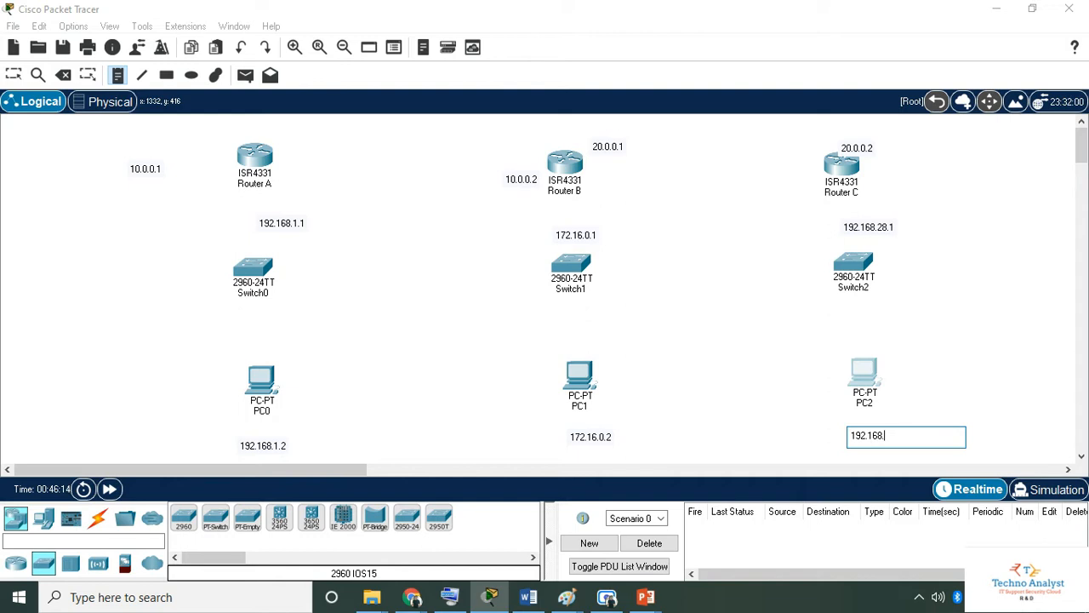
{"action": "type", "text": "2.168.28.2"}
{"action": "left_click", "coordinate": [782, 404]}
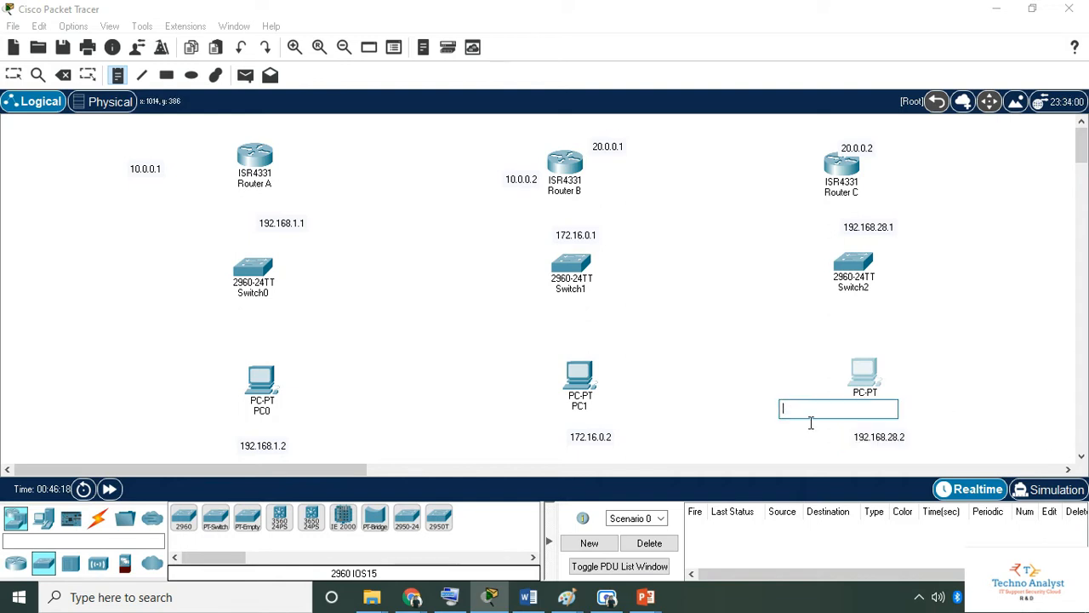
{"action": "key", "text": "Escape"}
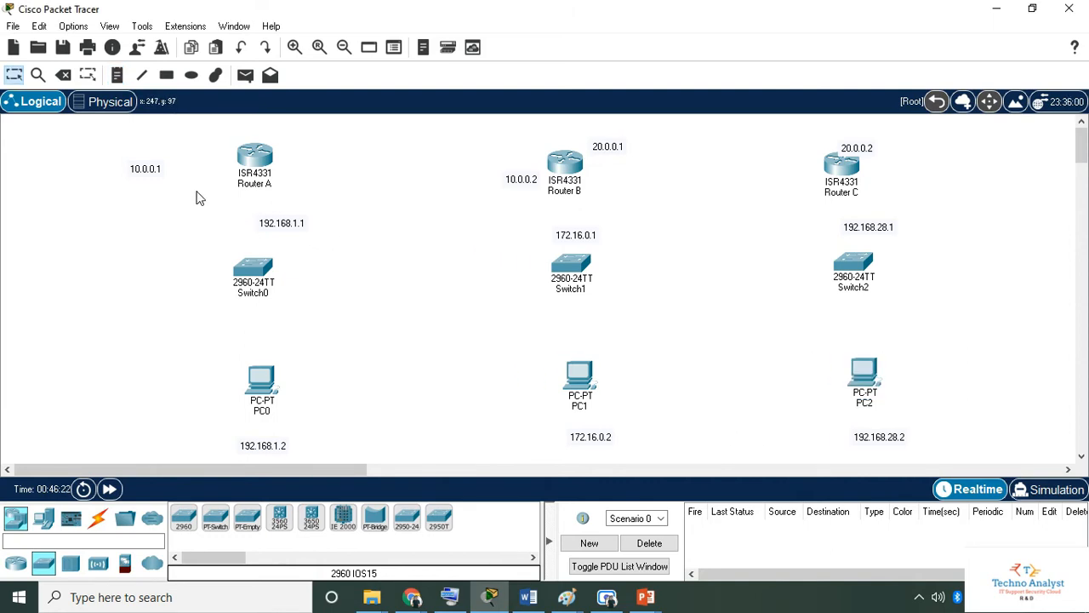
- Connect Router A's GigabitEthernet0/0/0 to Switch0 with a copper straight-through cable
{"action": "left_click", "coordinate": [96, 521]}
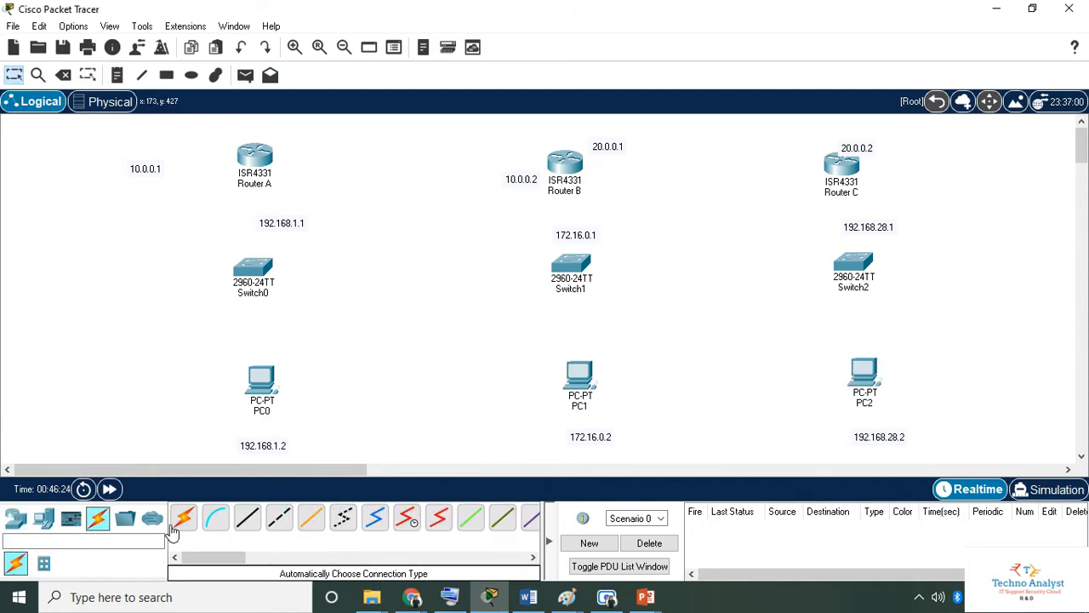
{"action": "left_click", "coordinate": [246, 519]}
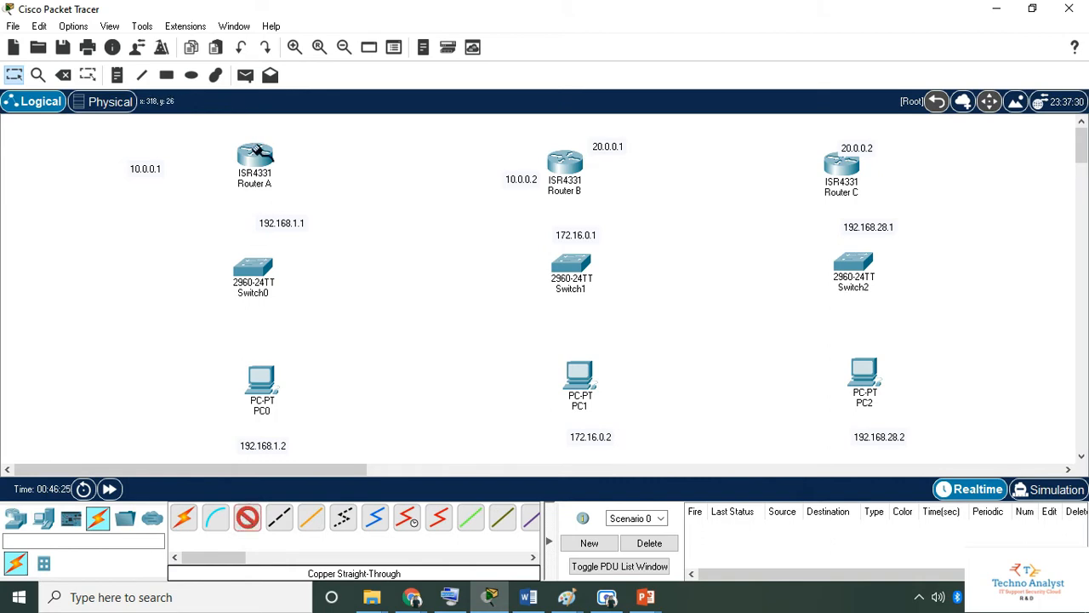
{"action": "left_click", "coordinate": [254, 157]}
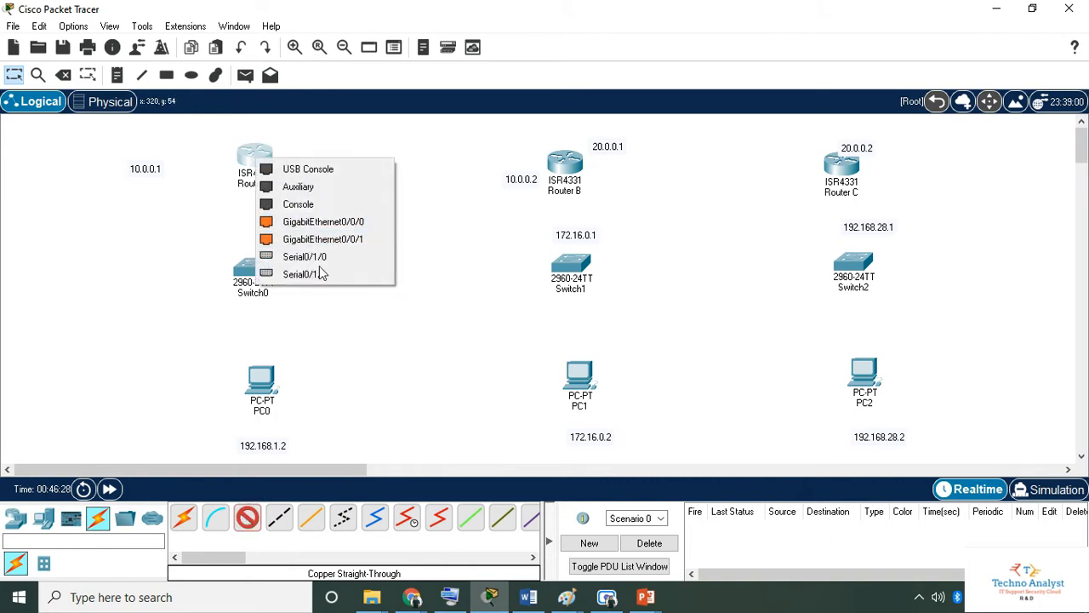
{"action": "left_click", "coordinate": [374, 226]}
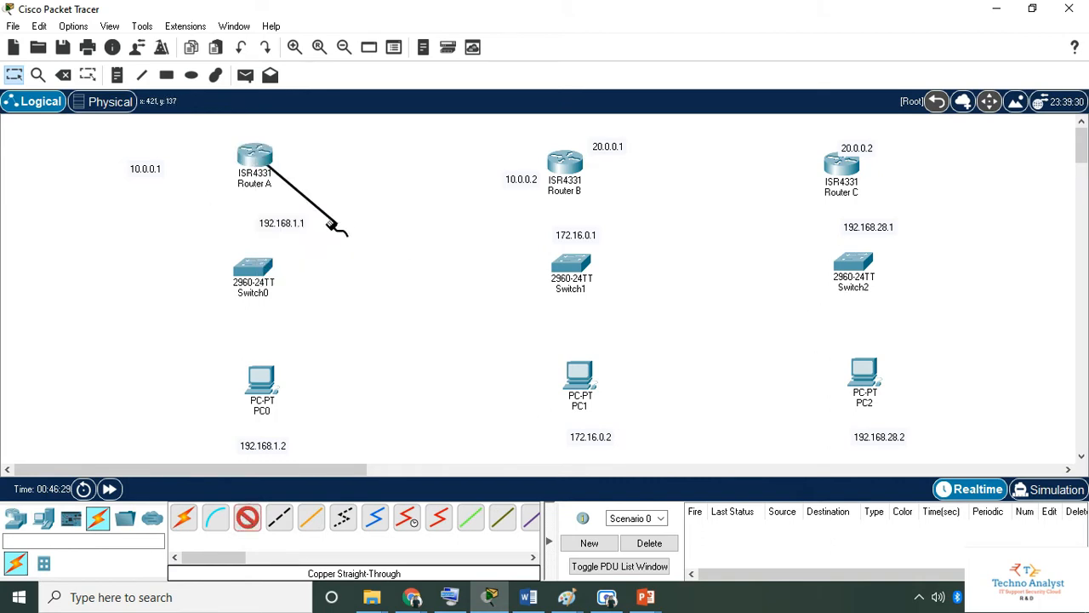
{"action": "left_click", "coordinate": [252, 268]}
{"action": "left_click", "coordinate": [332, 467]}
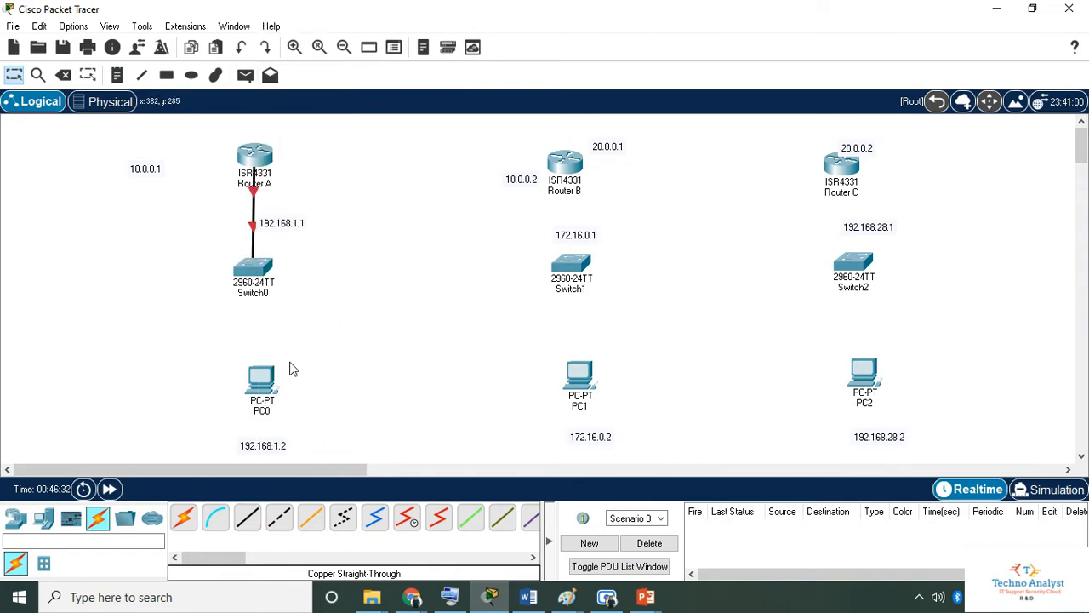
- Connect Switch0 to PC0 with a copper straight-through cable
{"action": "left_click", "coordinate": [247, 517]}
{"action": "left_click", "coordinate": [264, 281]}
{"action": "left_click", "coordinate": [368, 449]}
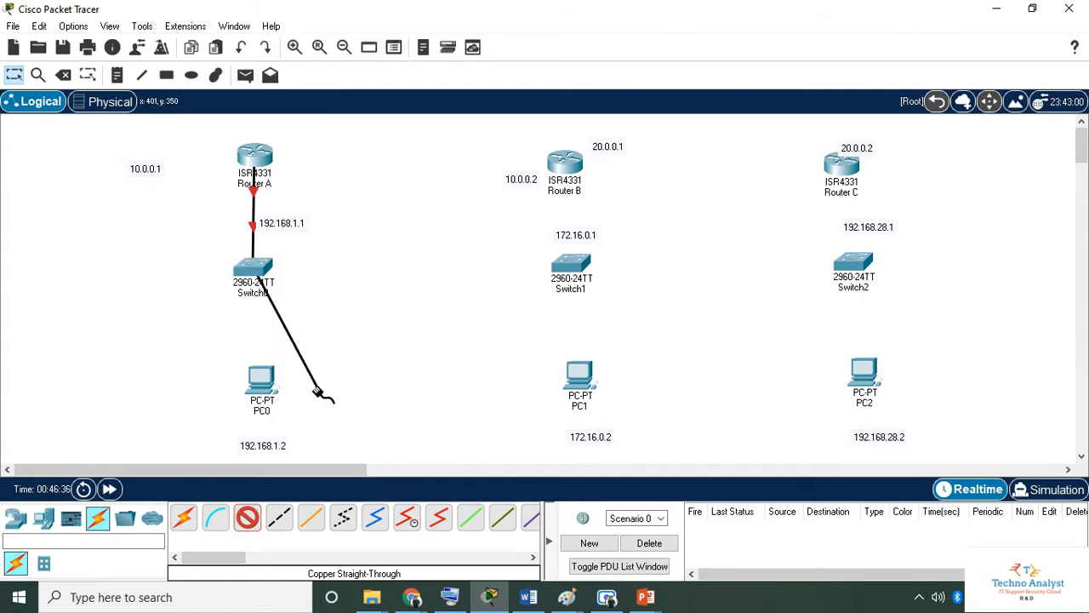
{"action": "left_click", "coordinate": [260, 376]}
{"action": "left_click", "coordinate": [315, 439]}
- Connect Router B's GigabitEthernet0/0/0 to Switch1's GigabitEthernet0/1 with a copper straight-through cable
{"action": "left_click", "coordinate": [247, 517]}
{"action": "left_click", "coordinate": [579, 167]}
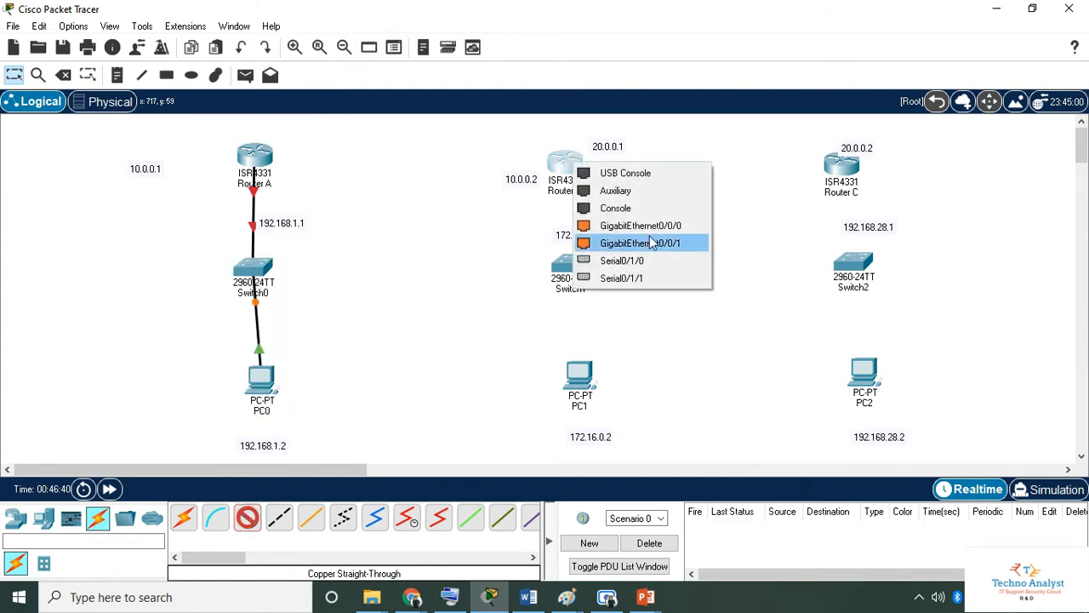
{"action": "left_click", "coordinate": [673, 244]}
{"action": "left_click", "coordinate": [587, 265]}
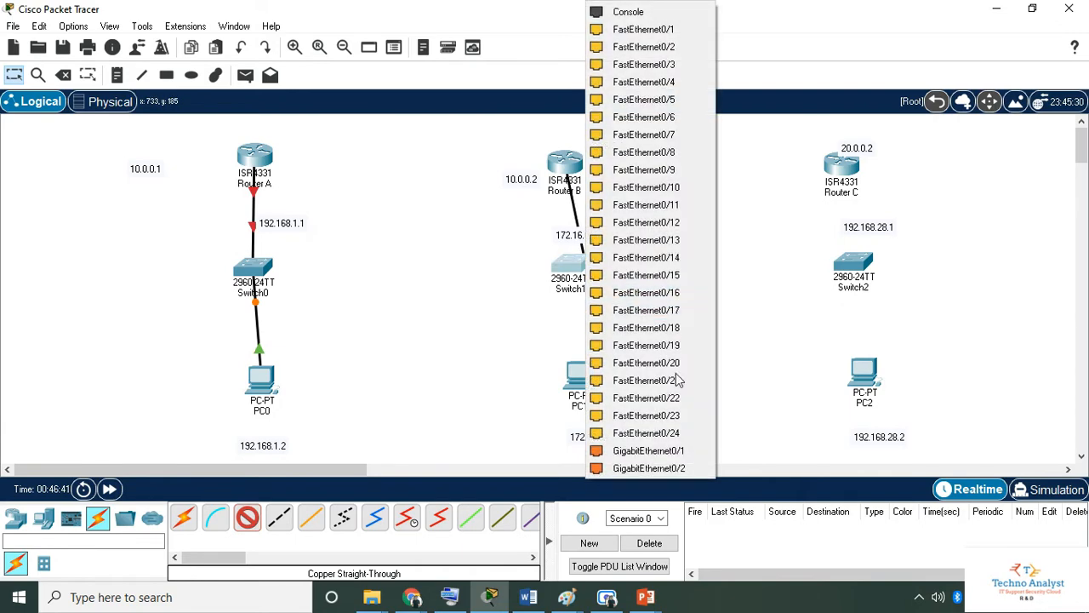
{"action": "left_click", "coordinate": [640, 450]}
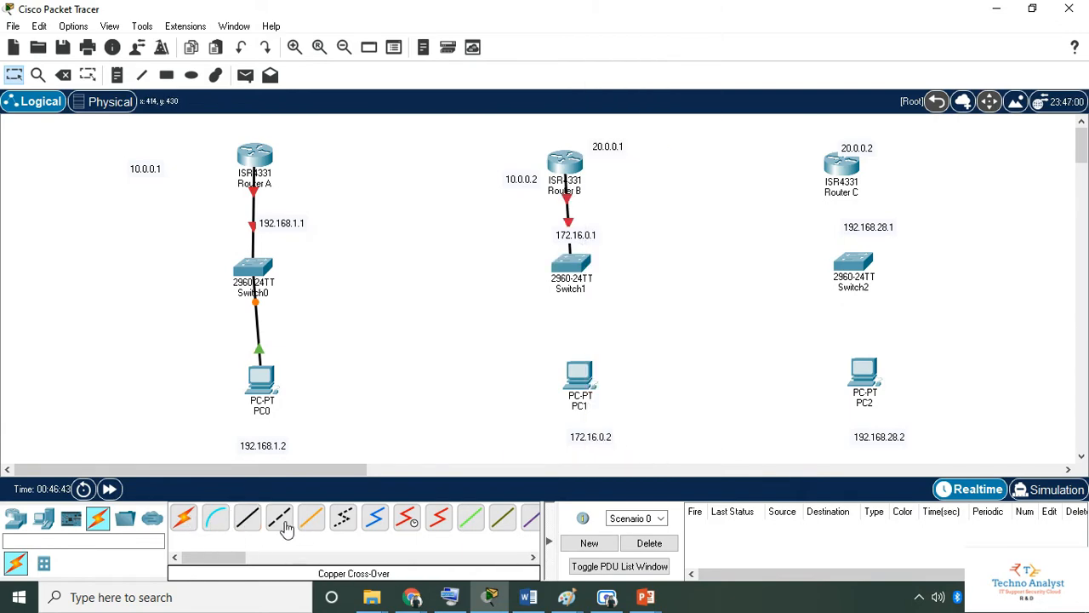
- Connect Switch1's FastEthernet0/24 to PC1's FastEthernet0 with a copper straight-through cable
{"action": "left_click", "coordinate": [247, 517]}
{"action": "left_click", "coordinate": [578, 269]}
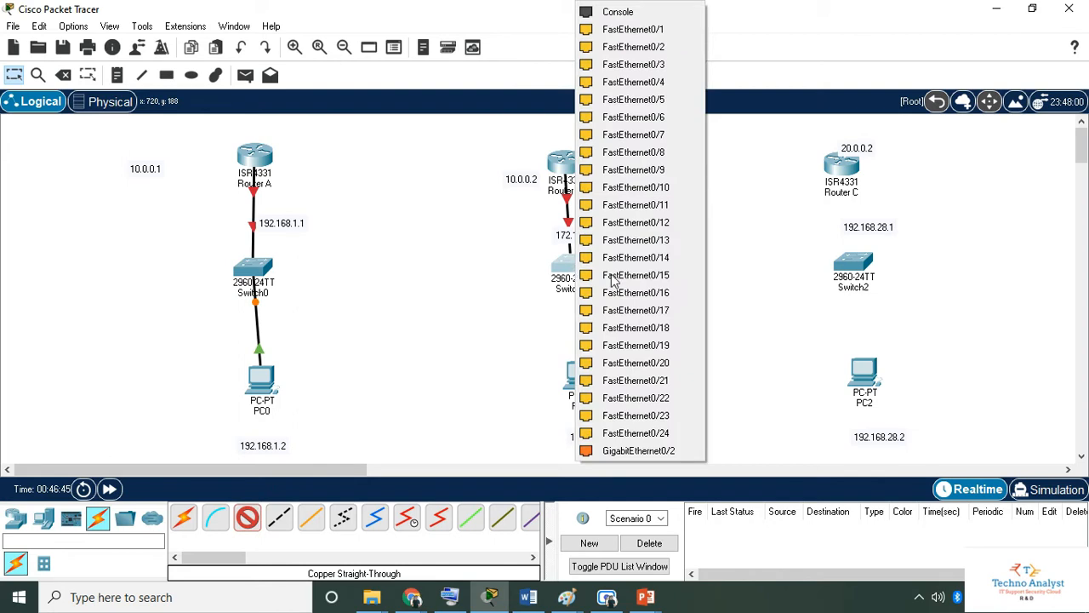
{"action": "left_click", "coordinate": [629, 434]}
{"action": "left_click", "coordinate": [584, 376]}
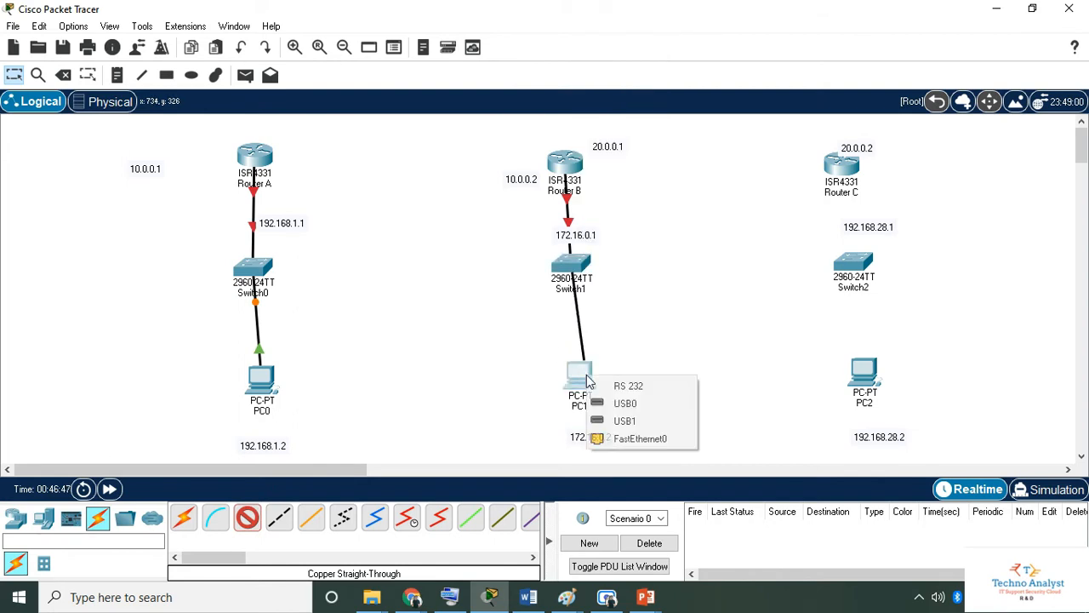
{"action": "left_click", "coordinate": [652, 434]}
- Connect Router C's GigabitEthernet0/0/0 to Switch2's GigabitEthernet0/1 with a copper straight-through cable
{"action": "left_click", "coordinate": [247, 517]}
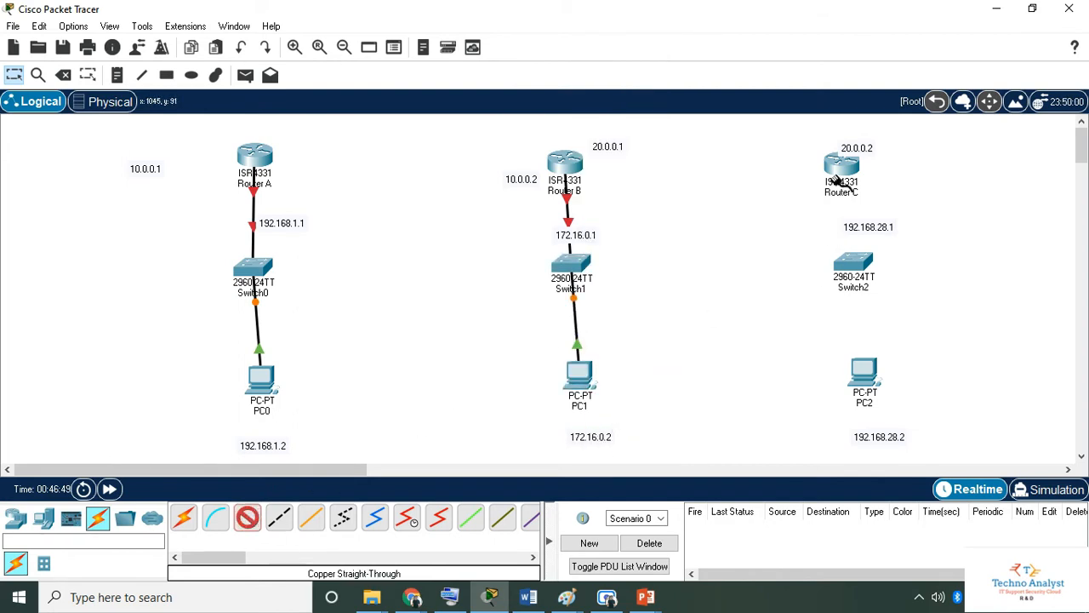
{"action": "left_click", "coordinate": [842, 170]}
{"action": "left_click", "coordinate": [909, 232]}
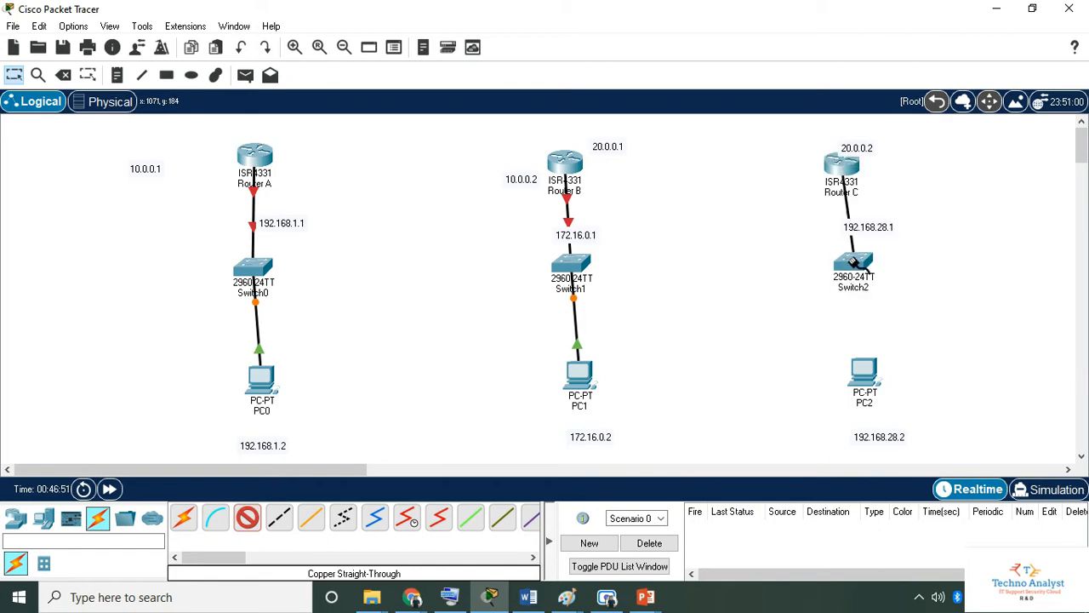
{"action": "left_click", "coordinate": [853, 263]}
{"action": "left_click", "coordinate": [913, 451]}
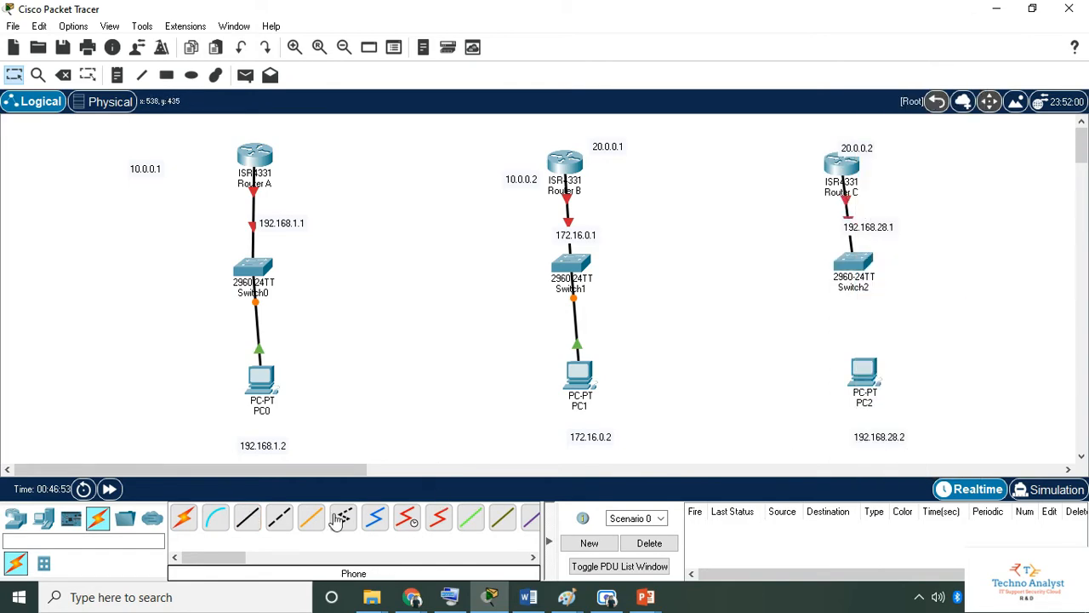
- Connect Switch2's GigabitEthernet0/2 to PC2's FastEthernet0 with a copper straight-through cable
{"action": "left_click", "coordinate": [246, 517]}
{"action": "left_click", "coordinate": [853, 264]}
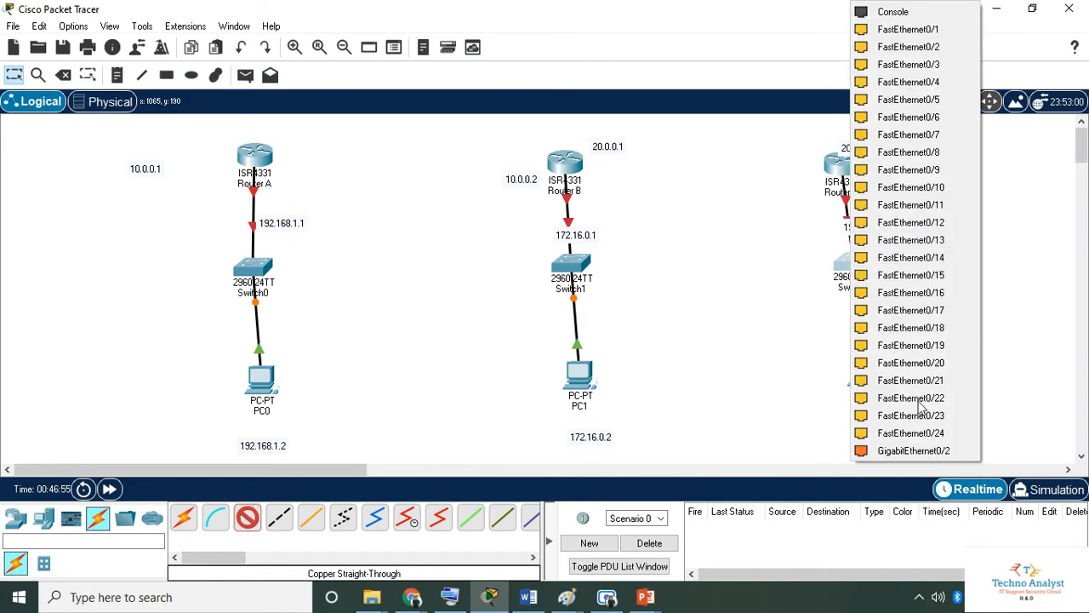
{"action": "left_click", "coordinate": [909, 450]}
{"action": "left_click", "coordinate": [866, 370]}
{"action": "left_click", "coordinate": [865, 371]}
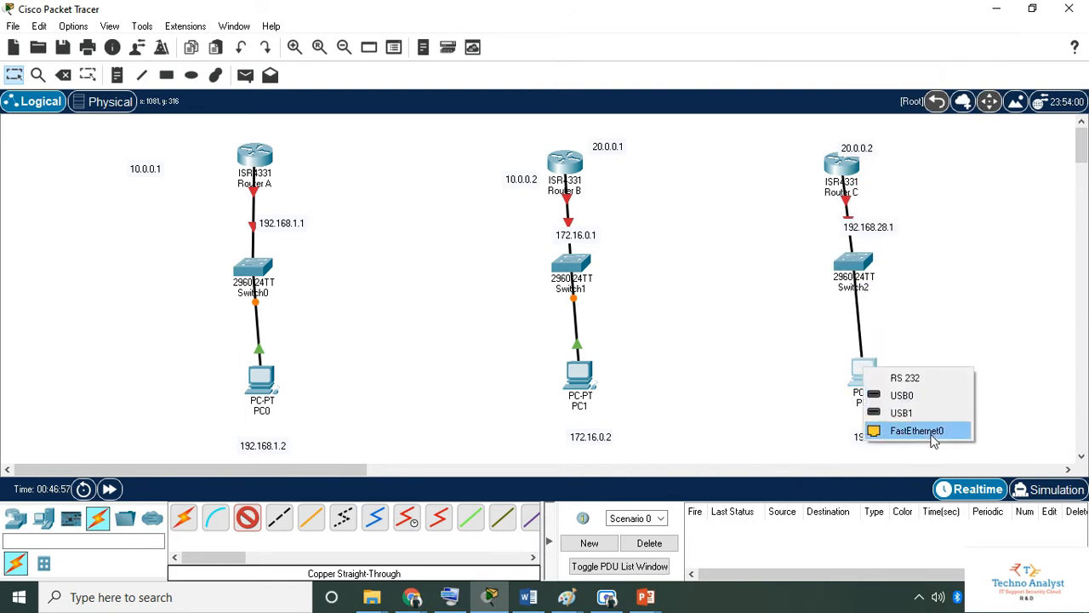
{"action": "left_click", "coordinate": [868, 431]}
- Move the 172.16.0.2 and 192.168.1.2 notes up so they sit directly under PC1 and PC0
{"action": "left_click_drag", "start_coordinate": [582, 438], "coordinate": [576, 426]}
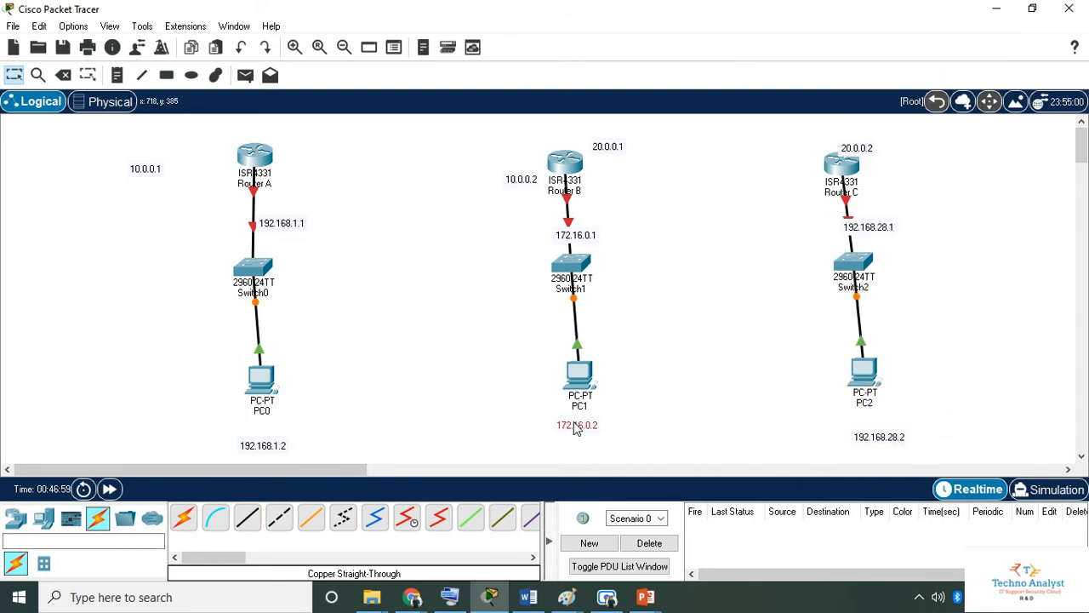
{"action": "left_click_drag", "start_coordinate": [263, 457], "coordinate": [267, 438]}
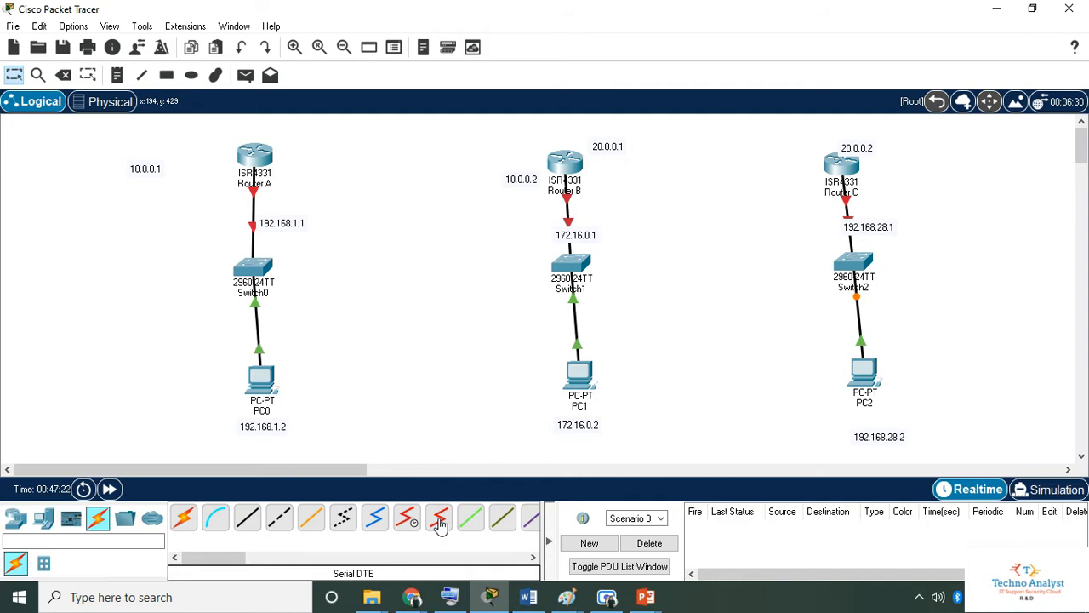
- Link Router A's Serial0/1/0 to Router B's Serial0/1/0 with a Serial DTE cable
{"action": "left_click", "coordinate": [439, 519]}
{"action": "left_click", "coordinate": [271, 158]}
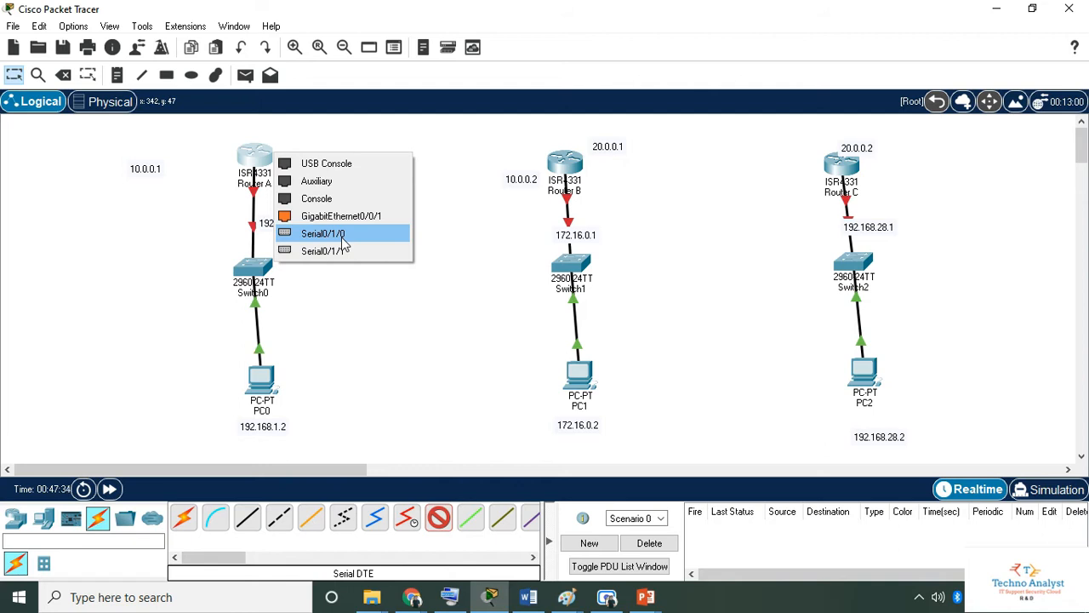
{"action": "left_click", "coordinate": [343, 240]}
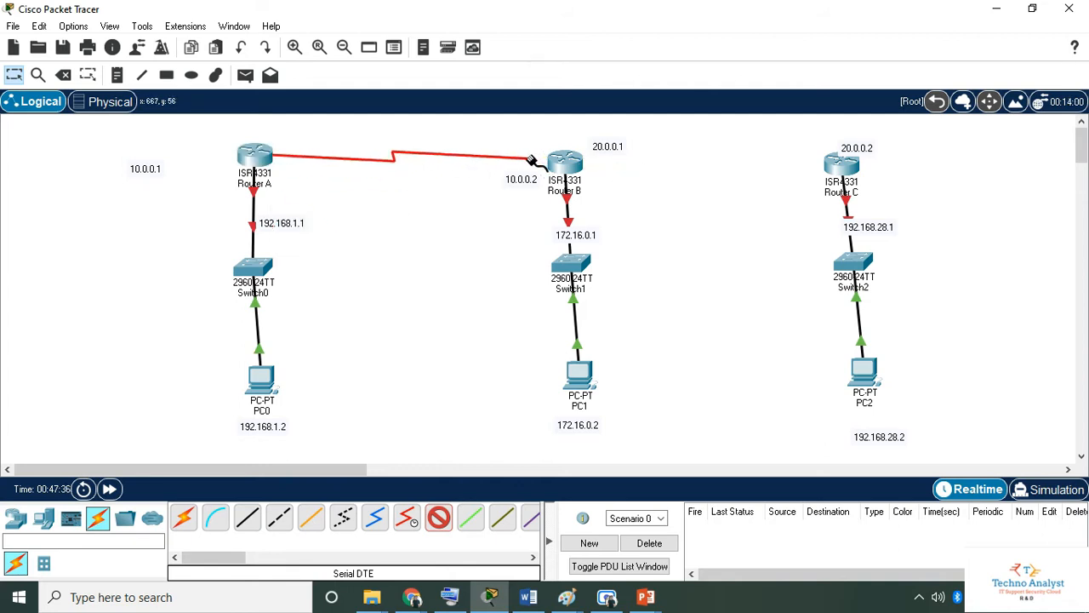
{"action": "left_click", "coordinate": [554, 163]}
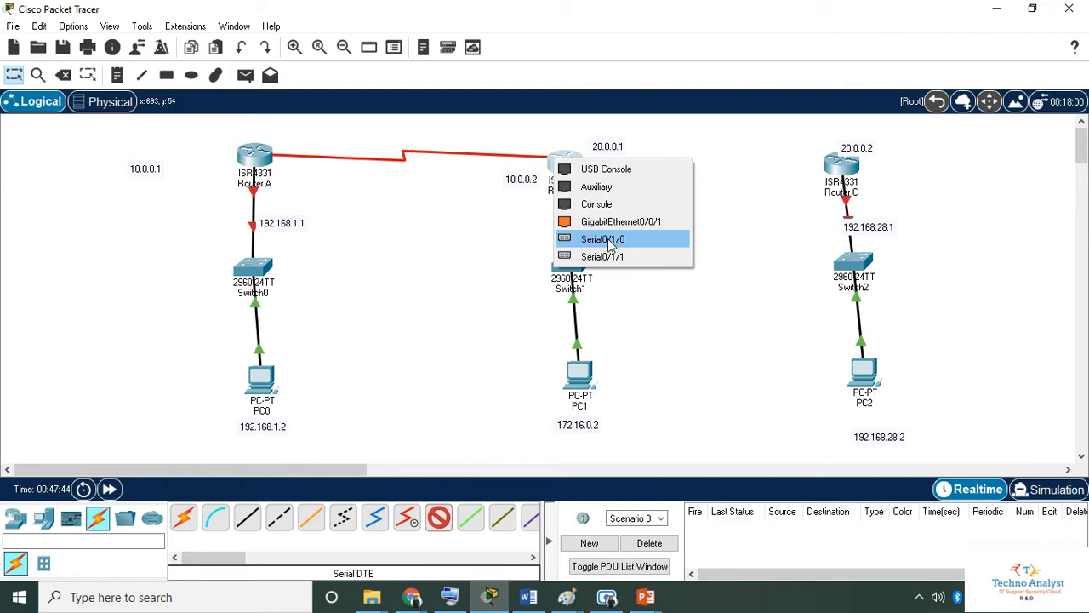
{"action": "left_click", "coordinate": [609, 246]}
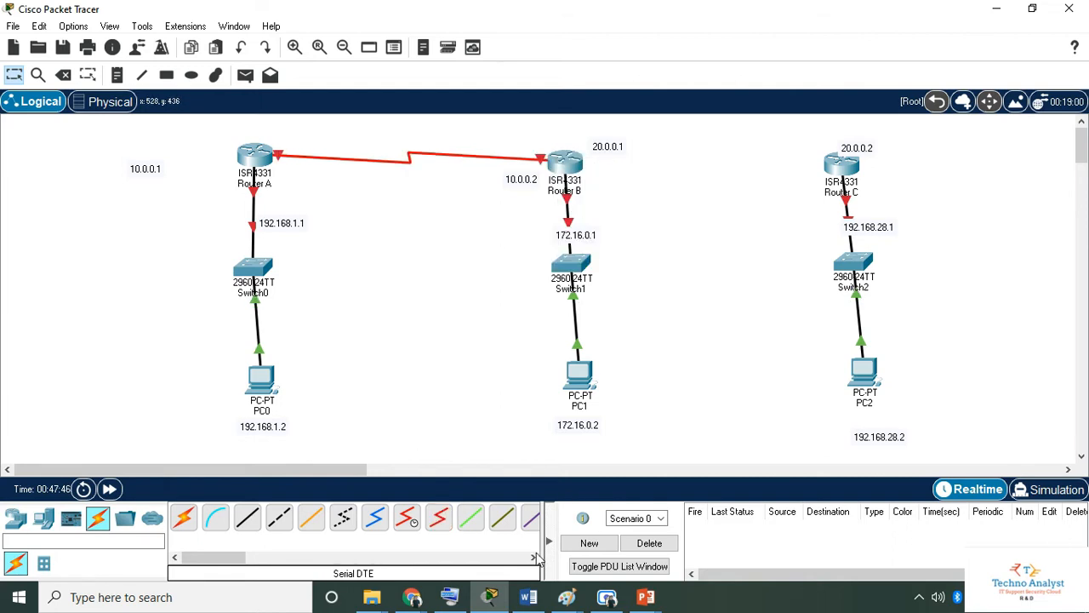
- Link Router B's Serial0/1/1 to Router C's Serial0/1/0 with a Serial DTE cable
{"action": "left_click", "coordinate": [438, 517]}
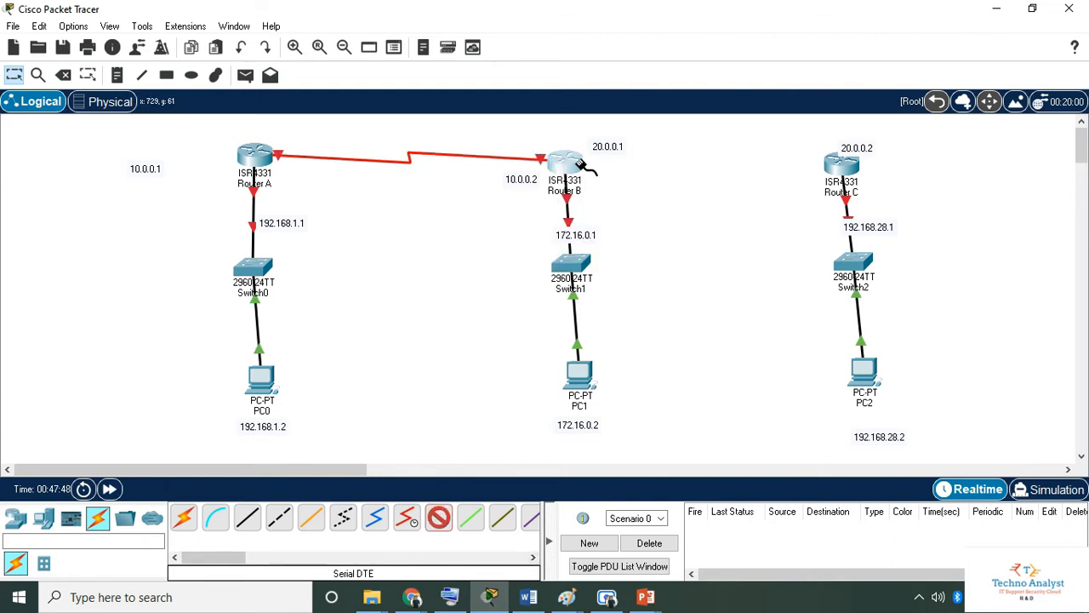
{"action": "left_click", "coordinate": [575, 161]}
{"action": "left_click", "coordinate": [673, 228]}
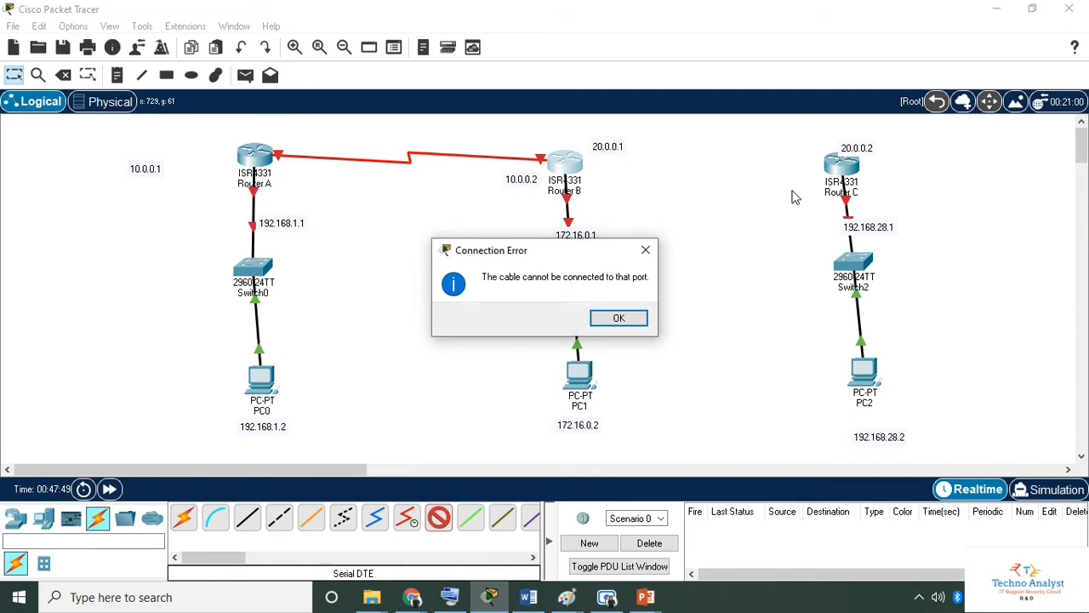
{"action": "left_click", "coordinate": [619, 318]}
{"action": "left_click", "coordinate": [565, 166]}
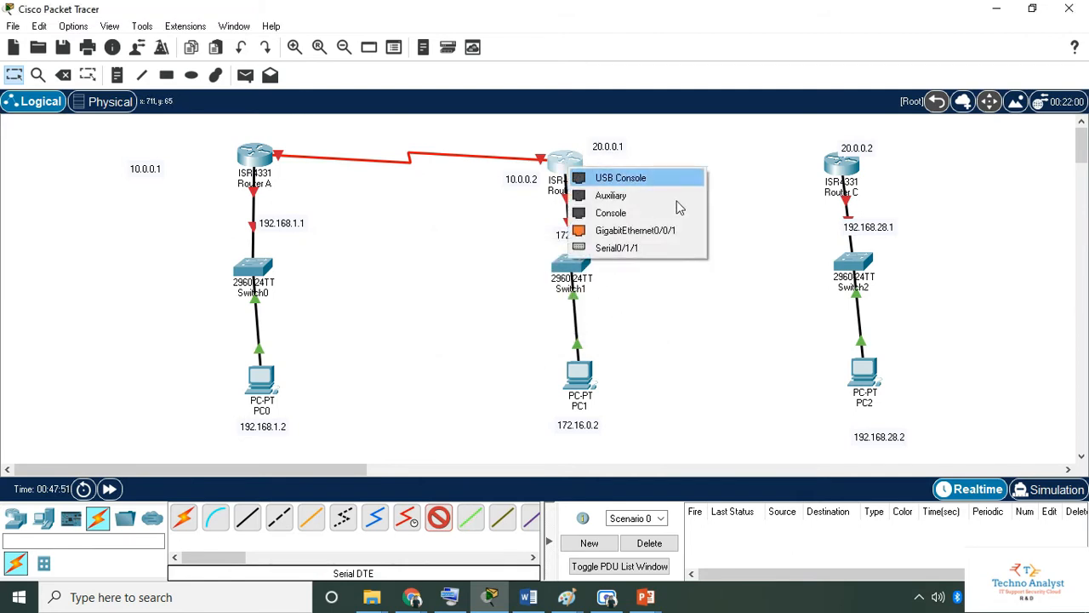
{"action": "left_click", "coordinate": [655, 246]}
{"action": "left_click", "coordinate": [838, 168]}
{"action": "left_click", "coordinate": [837, 167]}
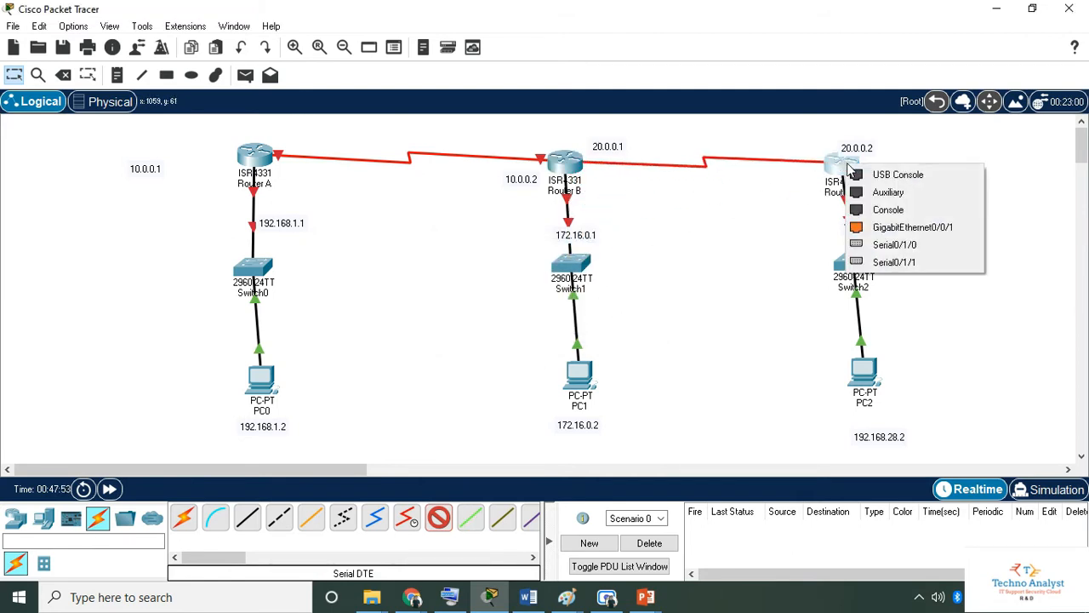
{"action": "left_click", "coordinate": [895, 245]}
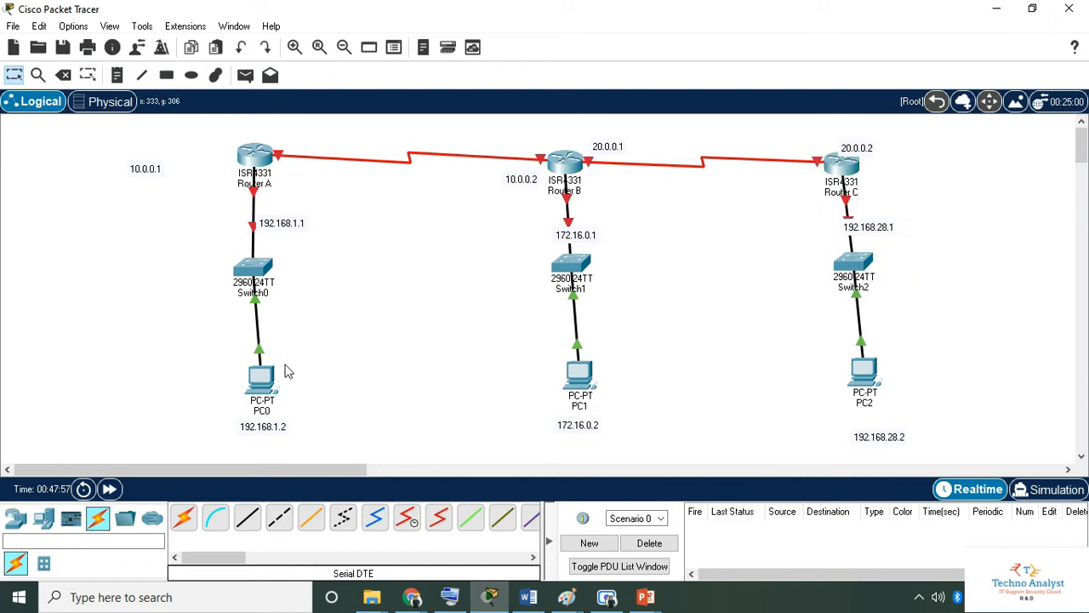
- Move the 10.0.0.1, 10.0.0.2 and 20.0.0.2 notes beside the serial link ends at Routers A, B and C
{"action": "left_click_drag", "start_coordinate": [252, 137], "coordinate": [287, 133]}
{"action": "left_click_drag", "start_coordinate": [524, 181], "coordinate": [525, 146]}
{"action": "left_click_drag", "start_coordinate": [859, 153], "coordinate": [811, 150]}
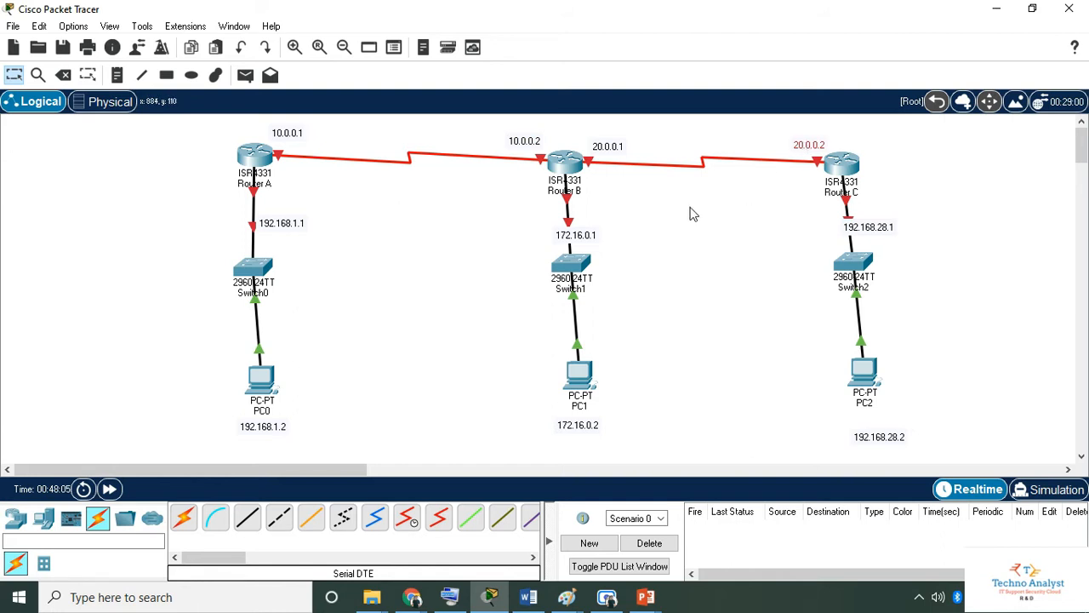
- Move the 192.168.1.1, 172.16.0.1 and 192.168.28.1 notes to the lower left of Routers A, B and C
{"action": "left_click_drag", "start_coordinate": [291, 234], "coordinate": [220, 194]}
{"action": "left_click_drag", "start_coordinate": [588, 238], "coordinate": [531, 192]}
{"action": "left_click_drag", "start_coordinate": [879, 228], "coordinate": [804, 195]}
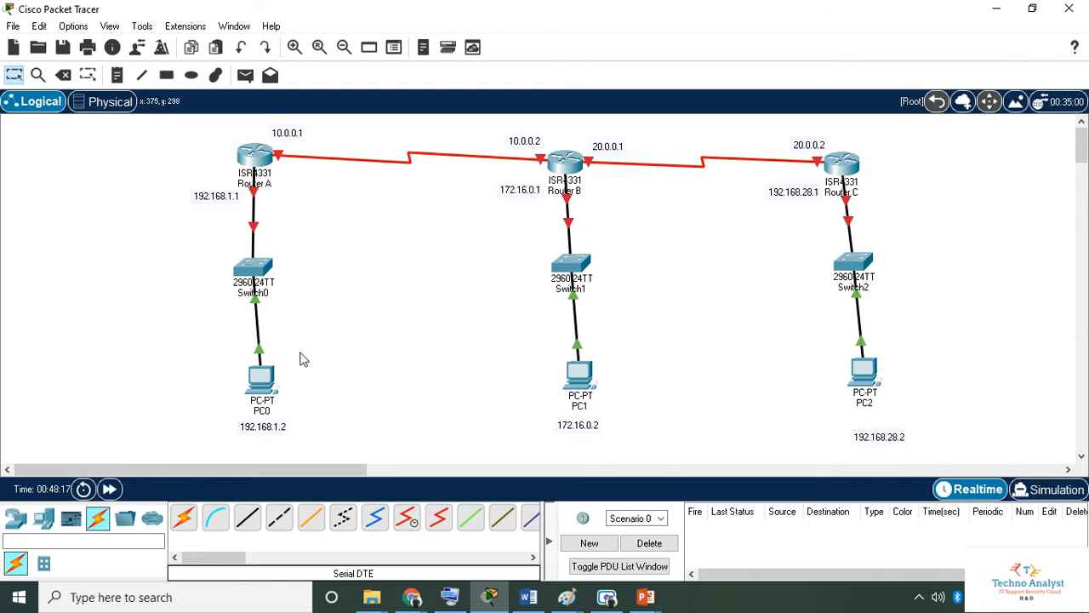
- Give PC0 the static IPv4 address 192.168.1.2 with subnet mask 255.255.255.0
{"action": "left_click", "coordinate": [262, 381]}
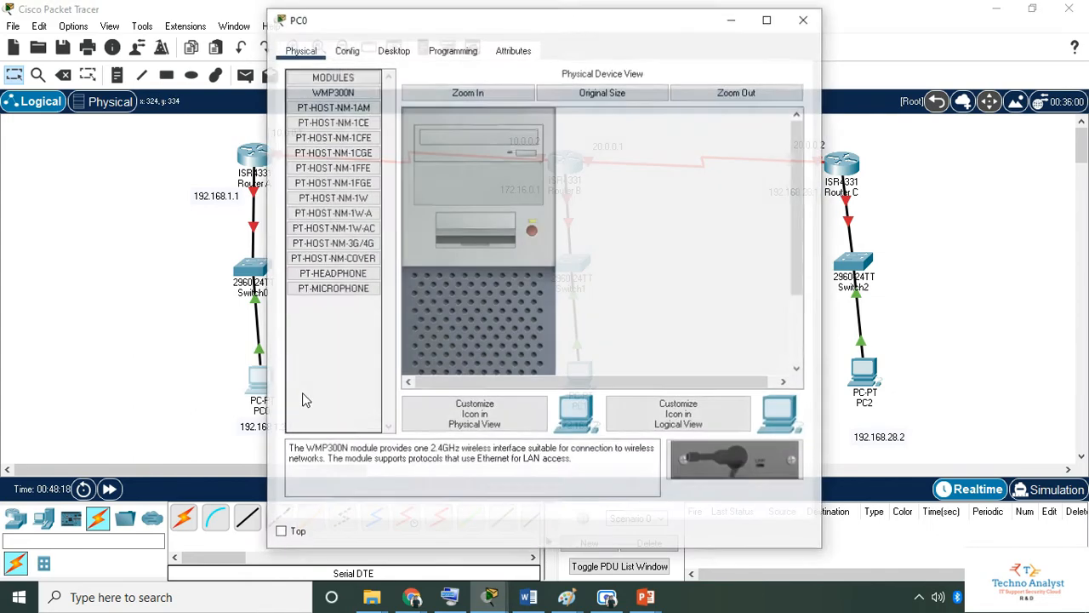
{"action": "left_click", "coordinate": [398, 51]}
{"action": "left_click_drag", "start_coordinate": [540, 26], "coordinate": [636, 33]}
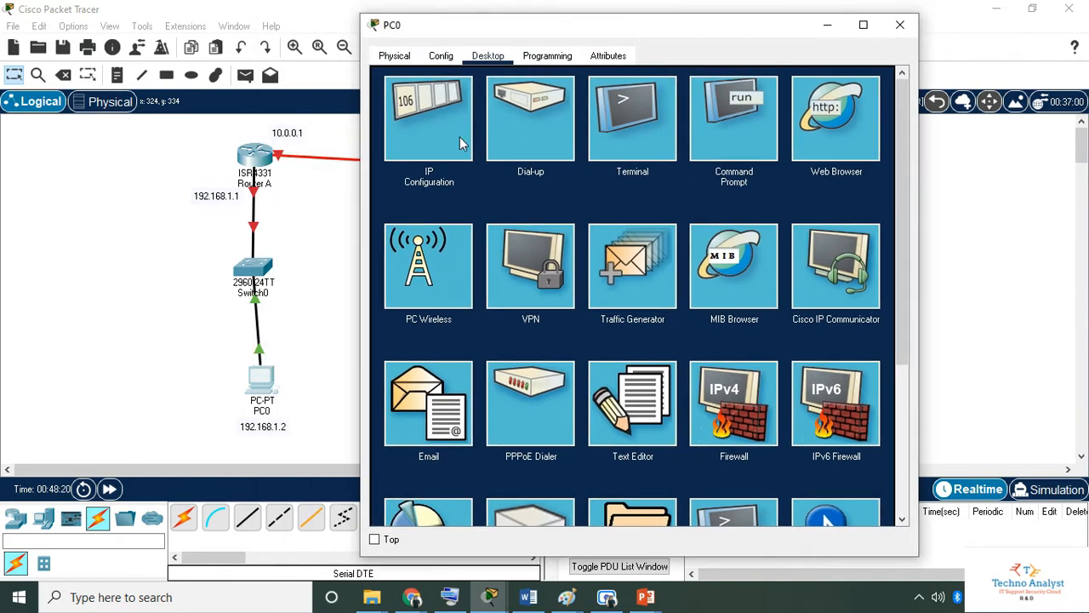
{"action": "left_click", "coordinate": [459, 140]}
{"action": "left_click", "coordinate": [586, 165]}
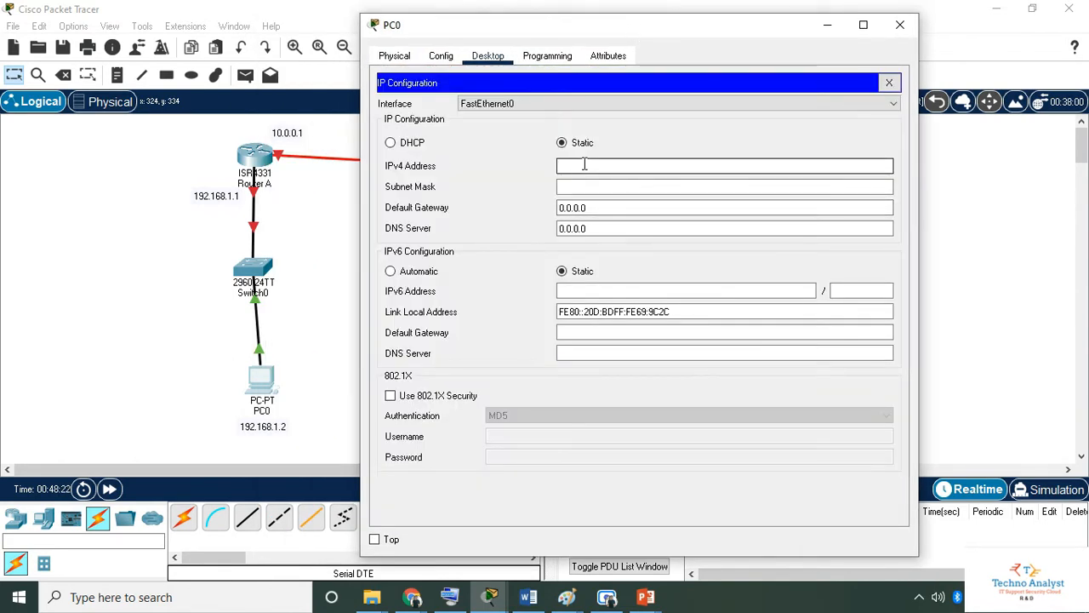
{"action": "type", "text": "192.168.1.2"}
{"action": "left_click", "coordinate": [601, 187]}
- Set PC0's default gateway to 192.168.1.1 and close its configuration
{"action": "left_click", "coordinate": [611, 207]}
{"action": "left_click_drag", "start_coordinate": [603, 212], "coordinate": [516, 212]}
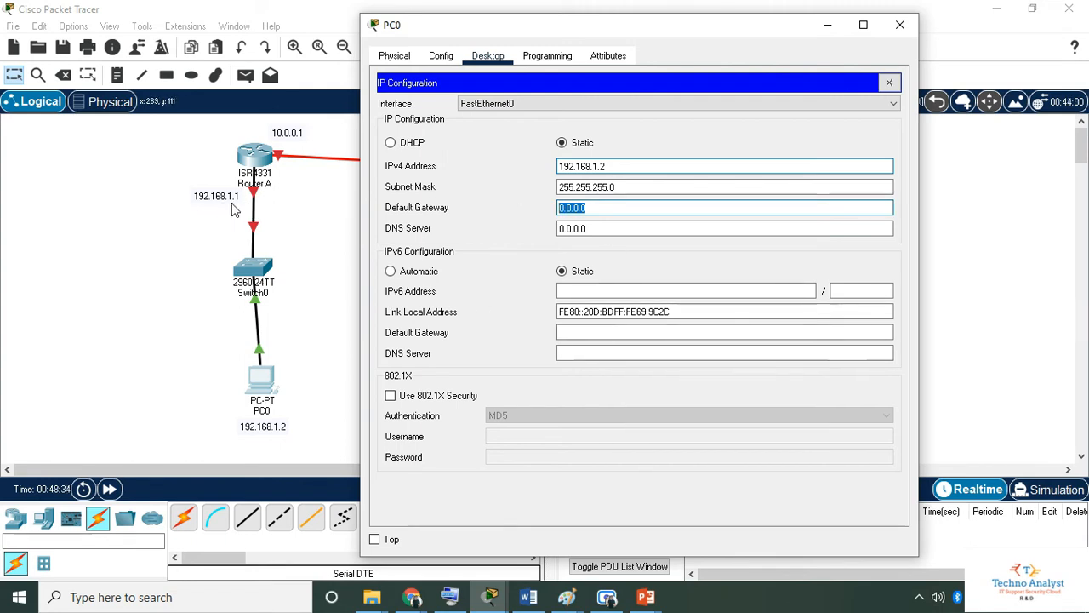
{"action": "type", "text": "192.168"}
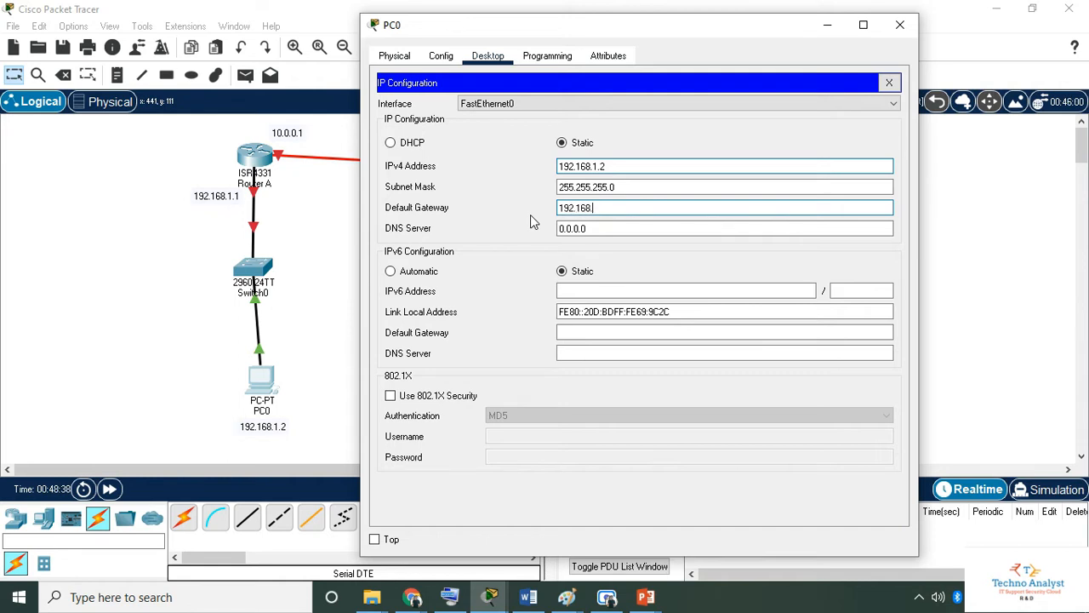
{"action": "type", "text": ".1.1"}
{"action": "left_click", "coordinate": [899, 25]}
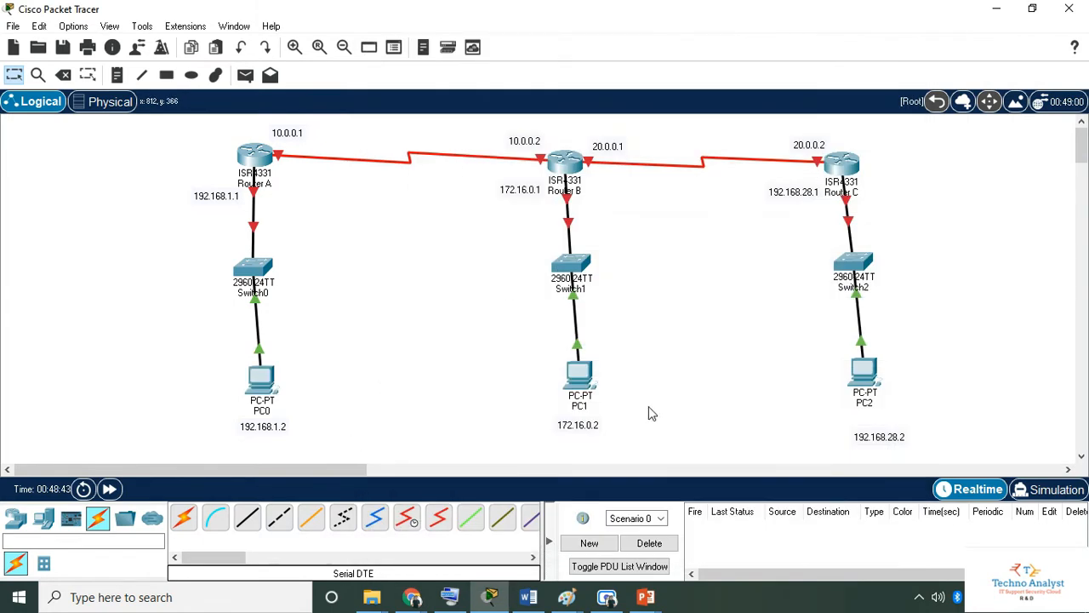
- Give PC1 the static IPv4 address 172.16.0.2 with subnet mask 255.255.0.0
{"action": "left_click", "coordinate": [600, 378]}
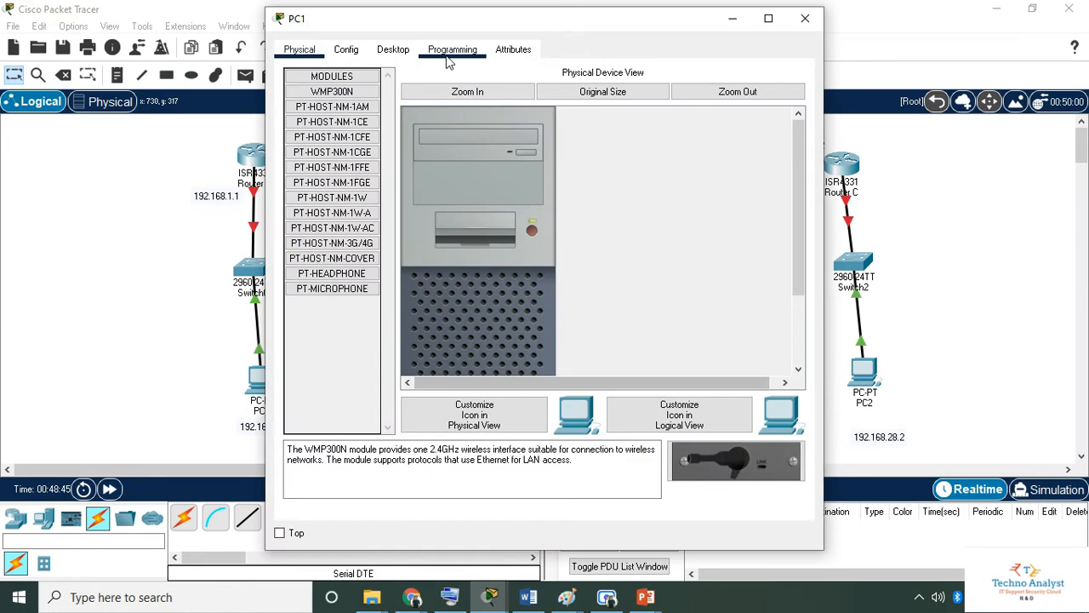
{"action": "left_click", "coordinate": [393, 49]}
{"action": "left_click", "coordinate": [345, 100]}
{"action": "left_click_drag", "start_coordinate": [632, 24], "coordinate": [911, 34]}
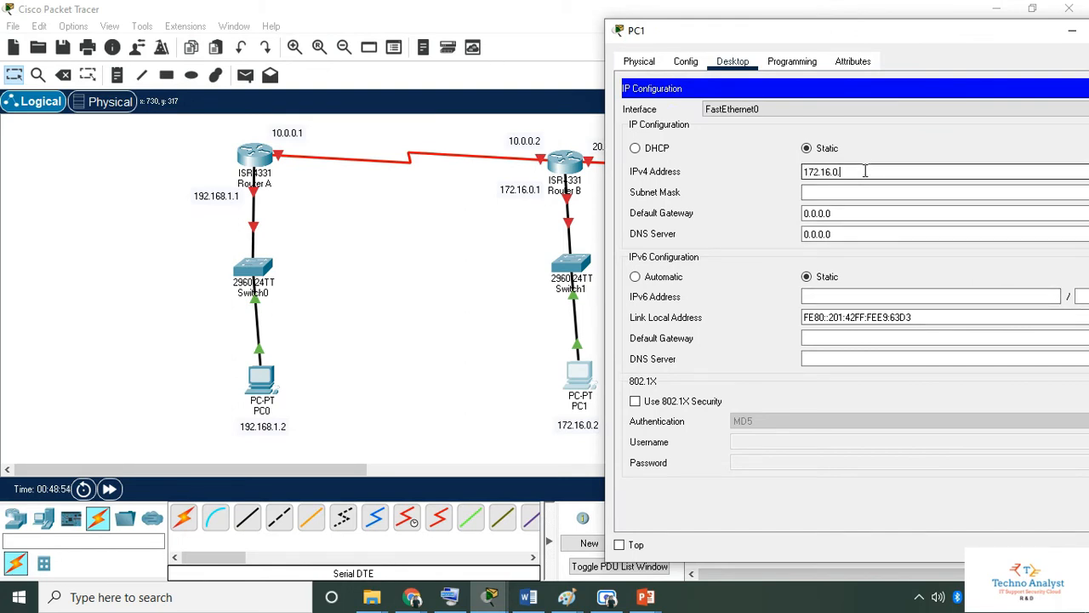
{"action": "left_click", "coordinate": [859, 192]}
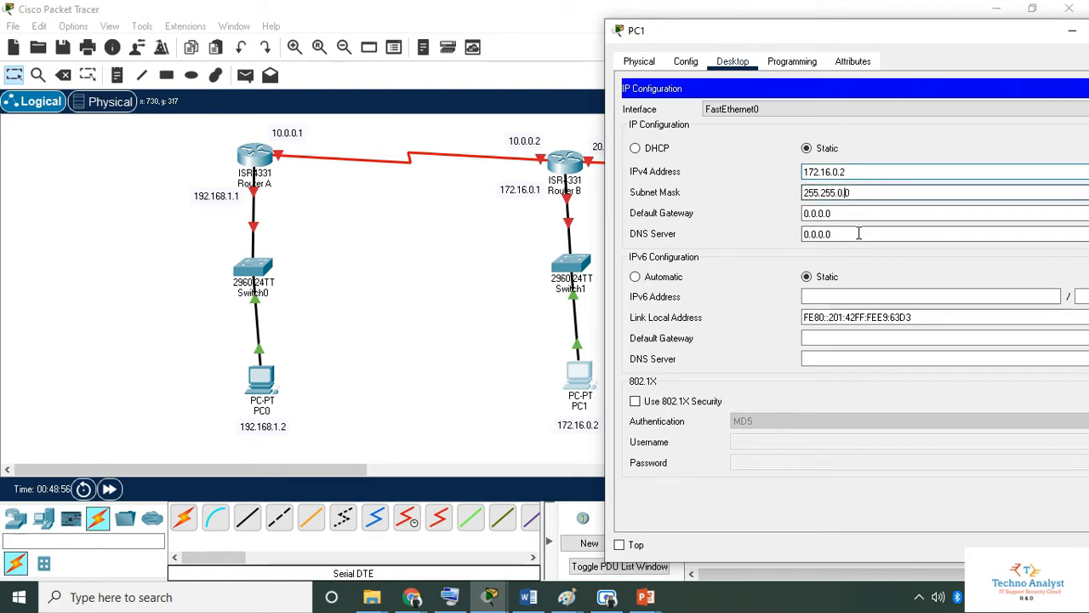
- Set PC1's default gateway to 172.16.0.1 and close its configuration
{"action": "left_click_drag", "start_coordinate": [855, 213], "coordinate": [773, 213]}
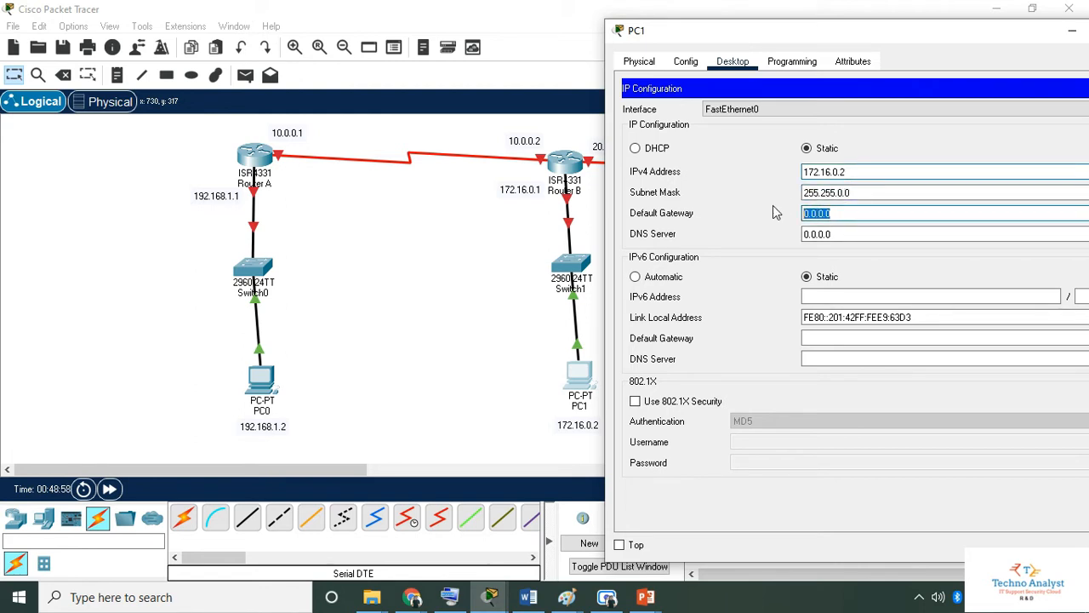
{"action": "type", "text": "172.16.0.1"}
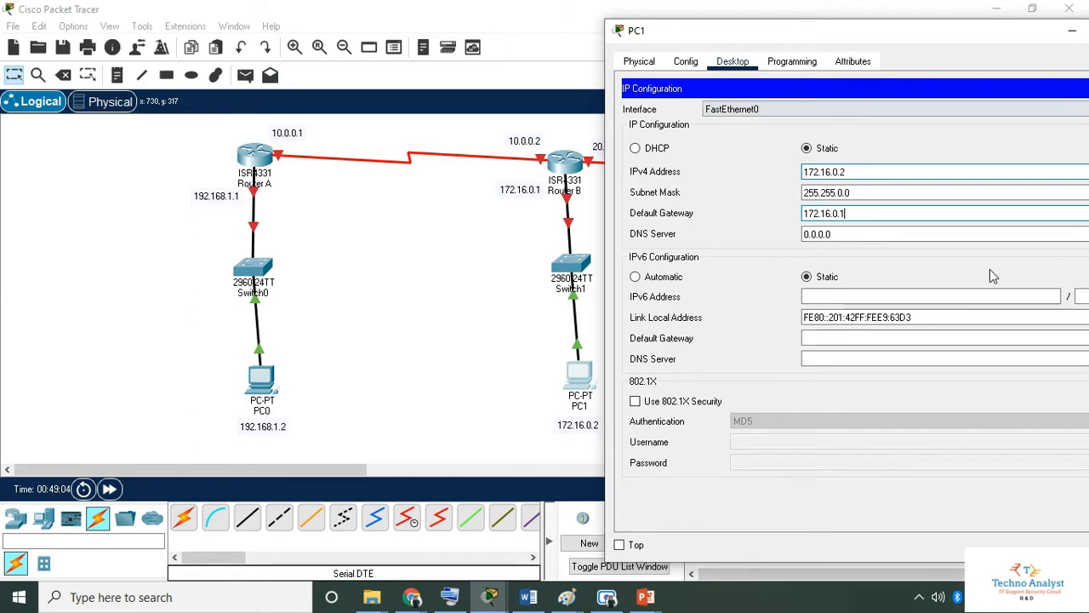
{"action": "left_click_drag", "start_coordinate": [950, 54], "coordinate": [511, 53]}
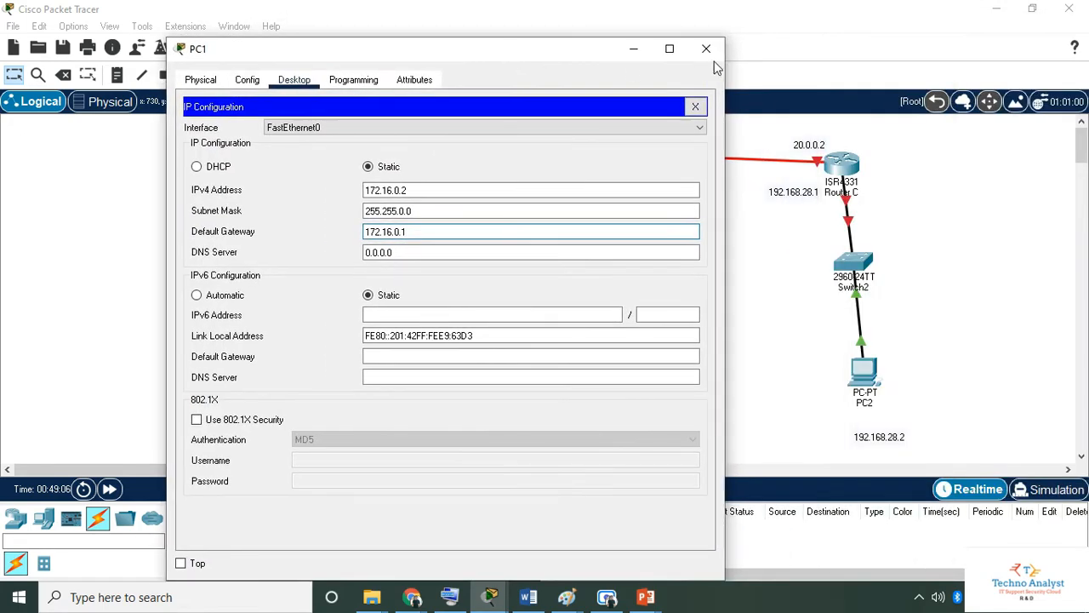
{"action": "left_click", "coordinate": [707, 41]}
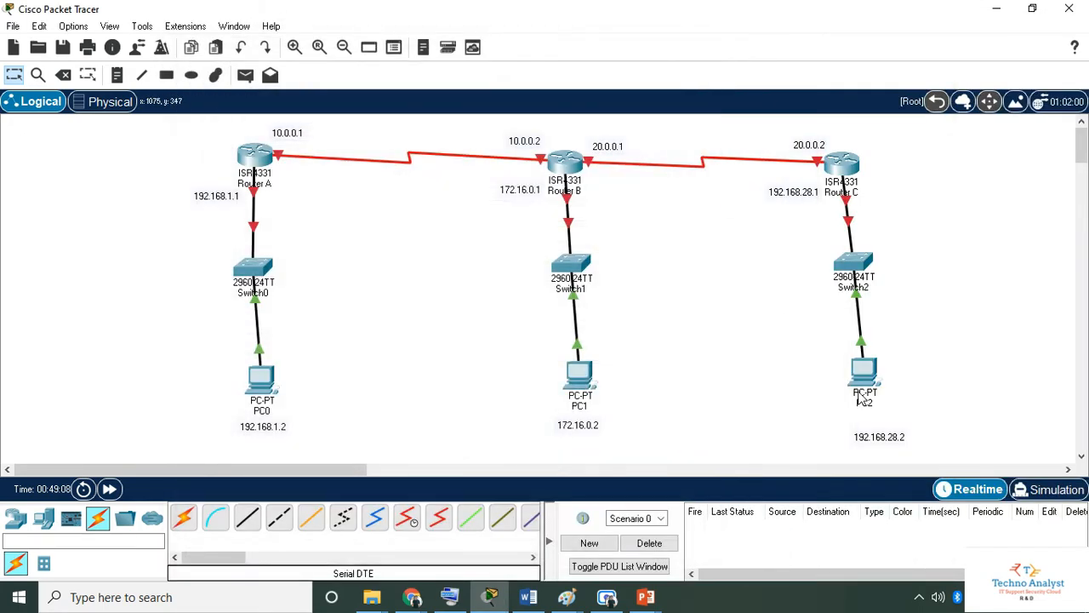
- Give PC2 the static IPv4 address 192.168.28.2 with subnet mask 255.255.255.0 and close its configuration
{"action": "left_click", "coordinate": [864, 375]}
{"action": "left_click", "coordinate": [392, 50]}
{"action": "left_click", "coordinate": [355, 96]}
{"action": "left_click", "coordinate": [506, 154]}
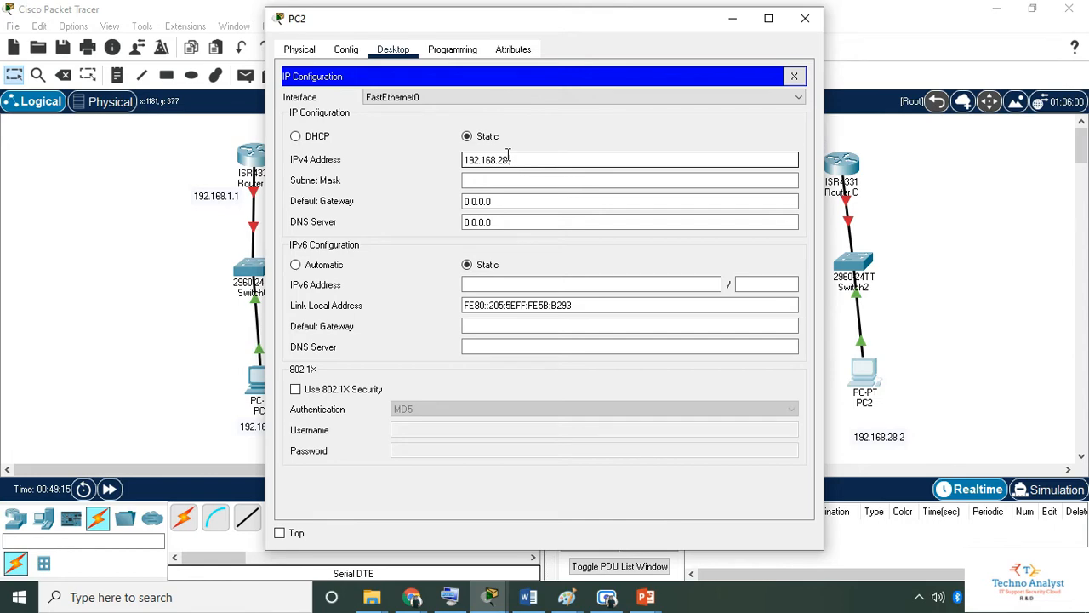
{"action": "type", "text": "192.168.28.2"}
{"action": "left_click", "coordinate": [516, 179]}
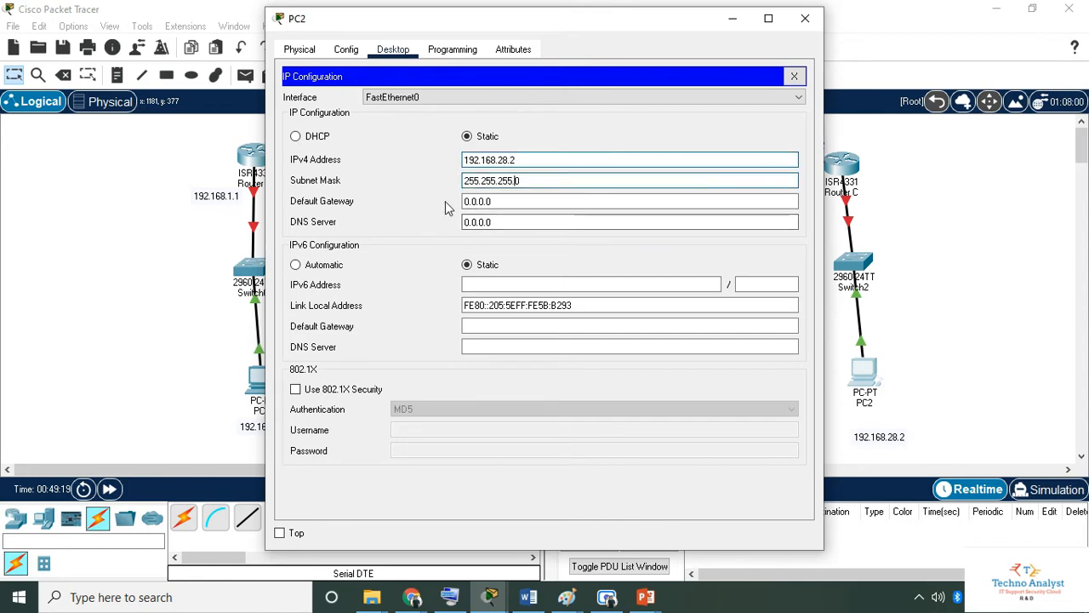
{"action": "left_click", "coordinate": [804, 18]}
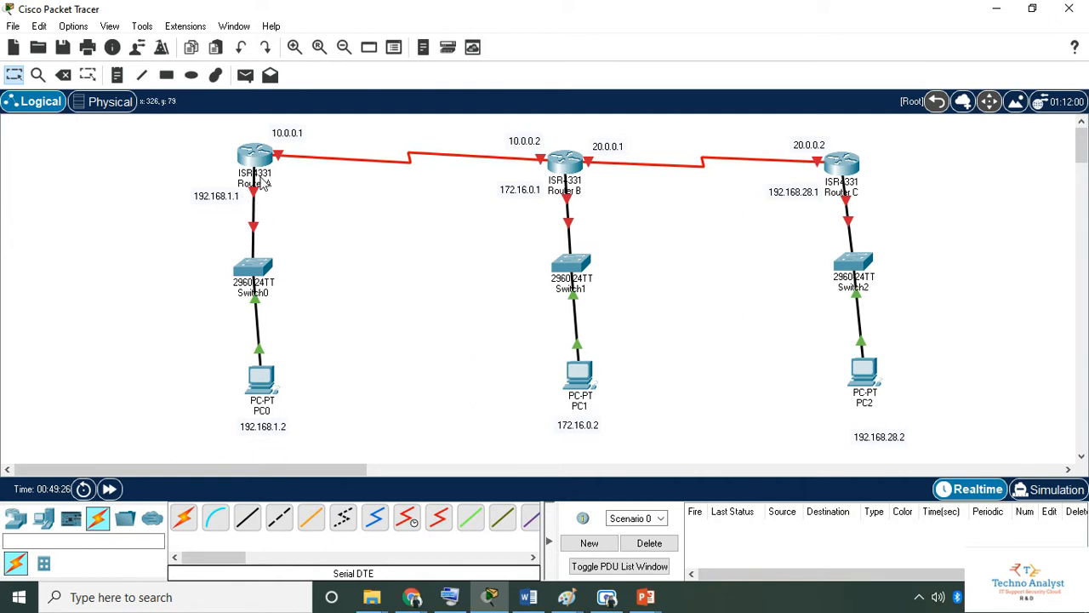
- Set Router A's GigabitEthernet0/0/0 to 192.168.1.1 with mask 255.255.255.0 and turn the port on
{"action": "mouse_move", "coordinate": [259, 176]}
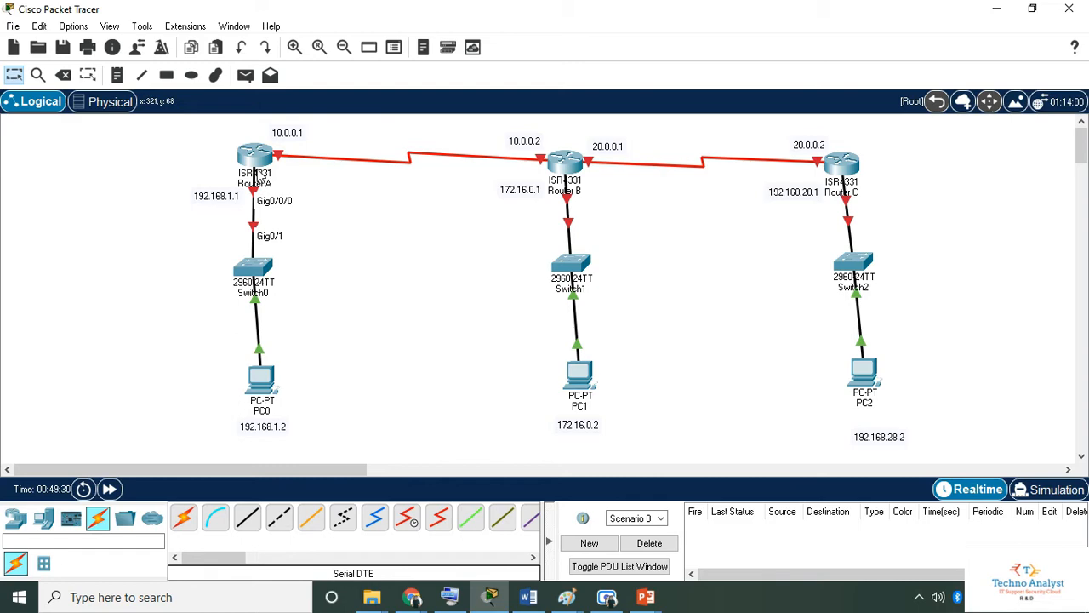
{"action": "left_click", "coordinate": [255, 169]}
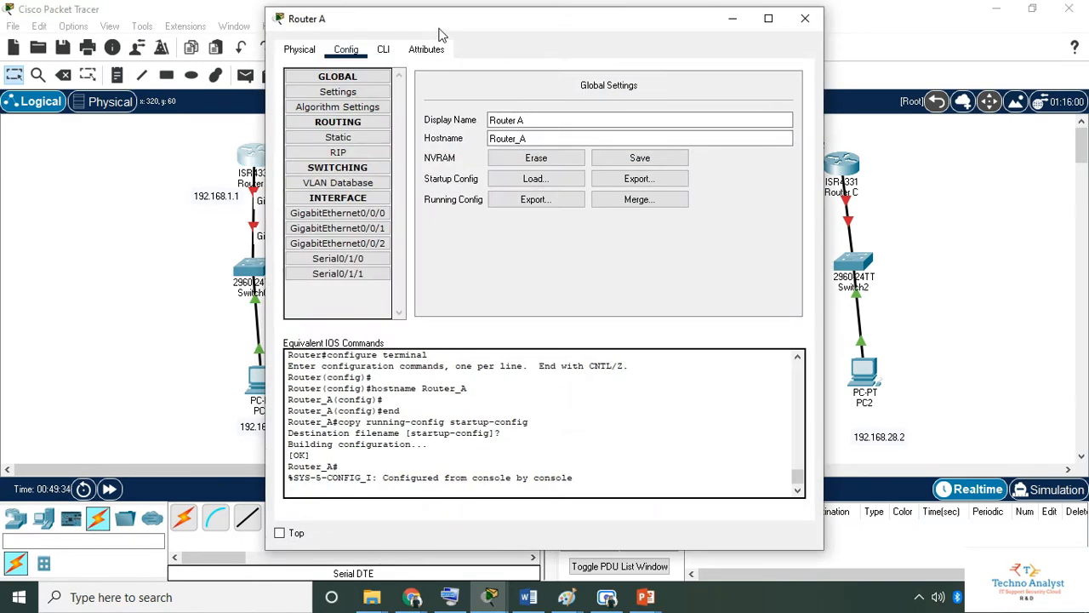
{"action": "left_click_drag", "start_coordinate": [438, 22], "coordinate": [547, 17]}
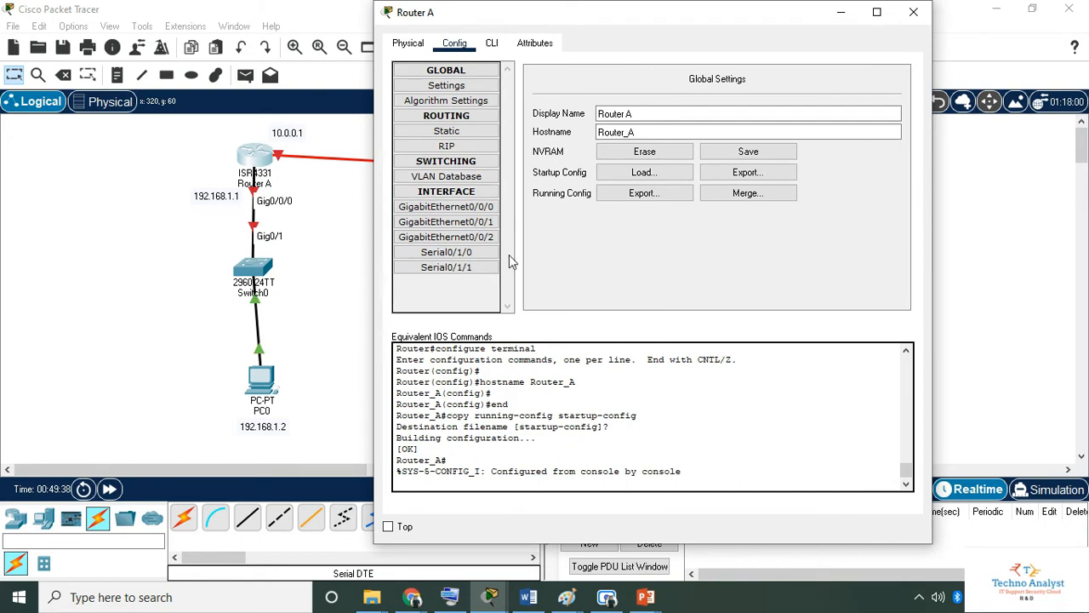
{"action": "left_click", "coordinate": [446, 207]}
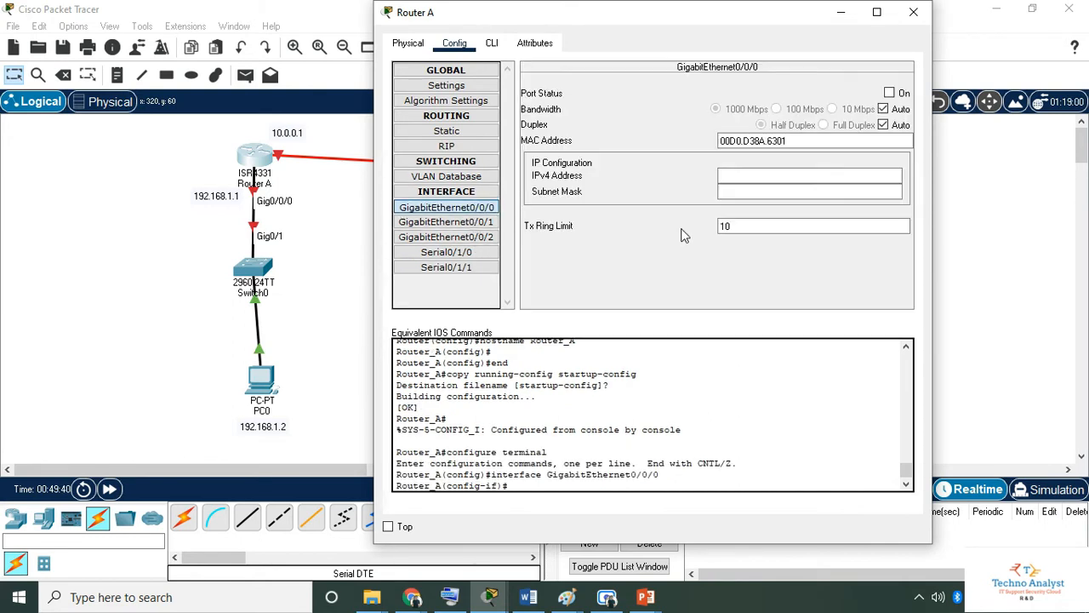
{"action": "left_click", "coordinate": [795, 173]}
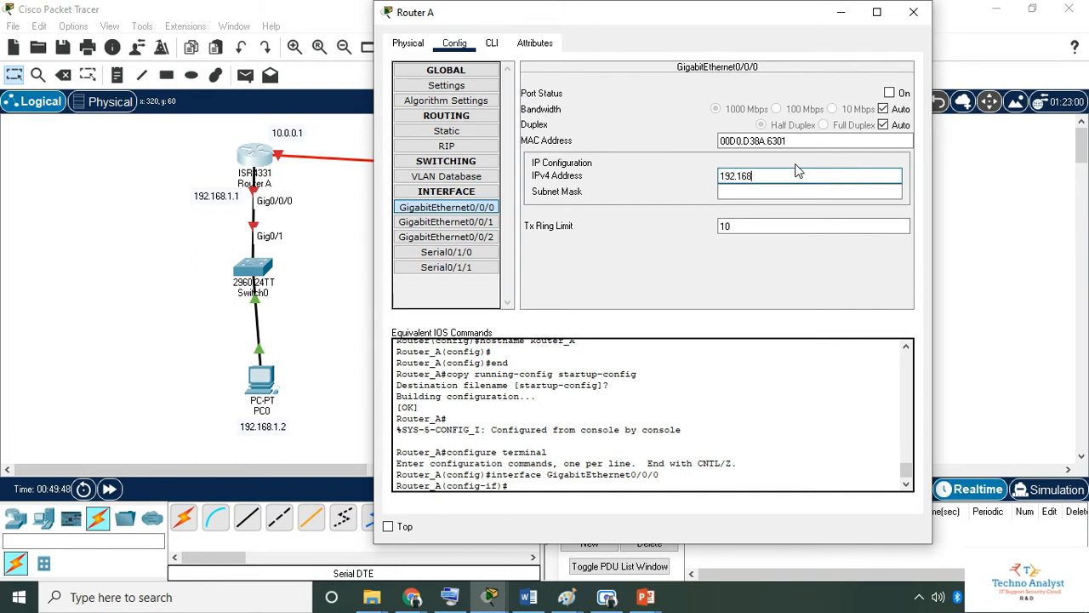
{"action": "left_click", "coordinate": [800, 191]}
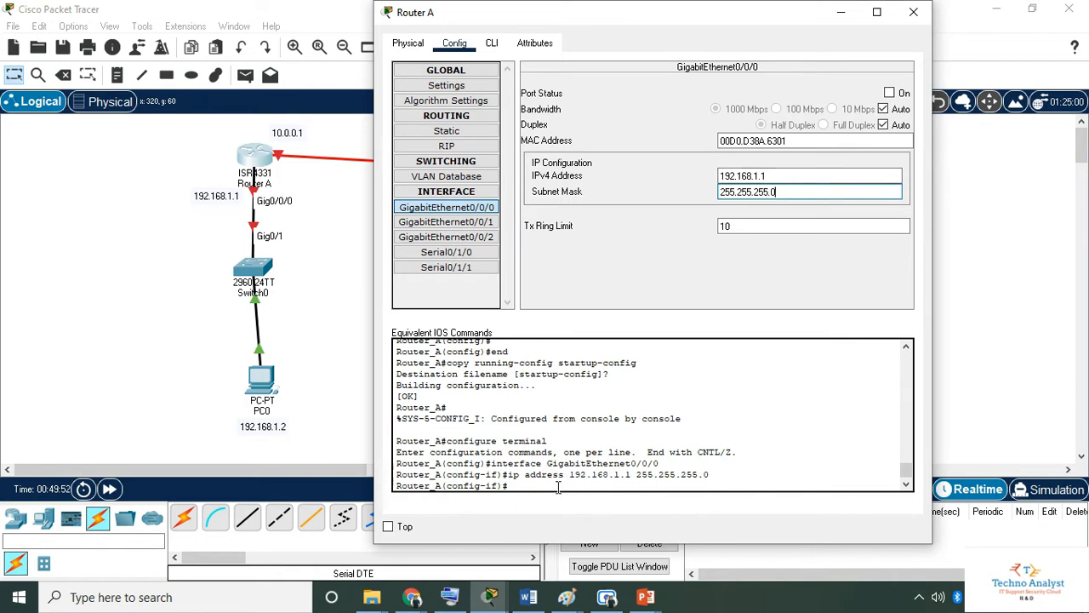
{"action": "left_click", "coordinate": [889, 93]}
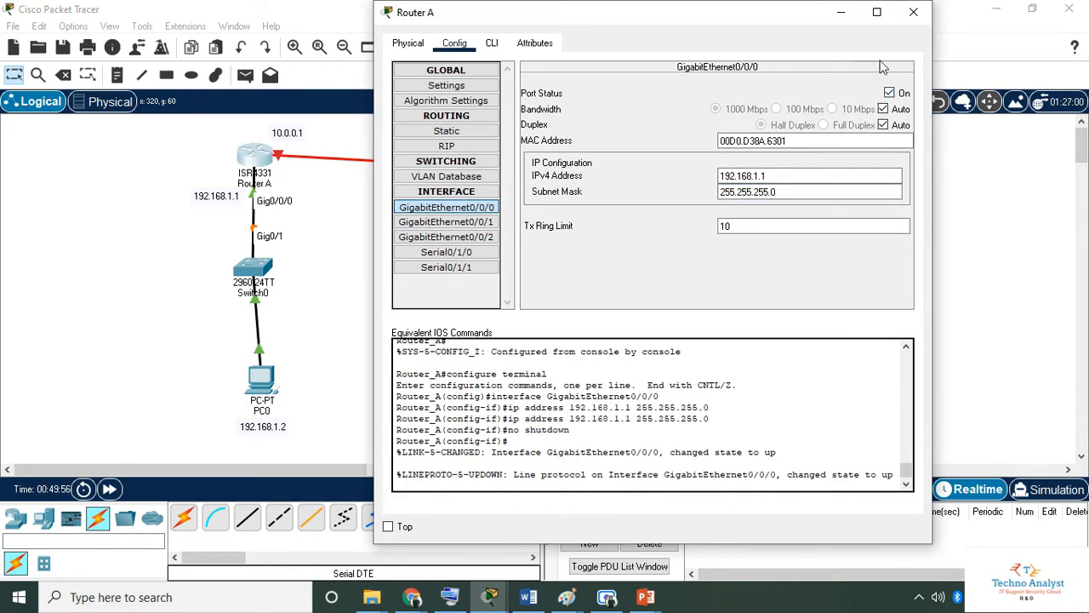
{"action": "left_click", "coordinate": [913, 12]}
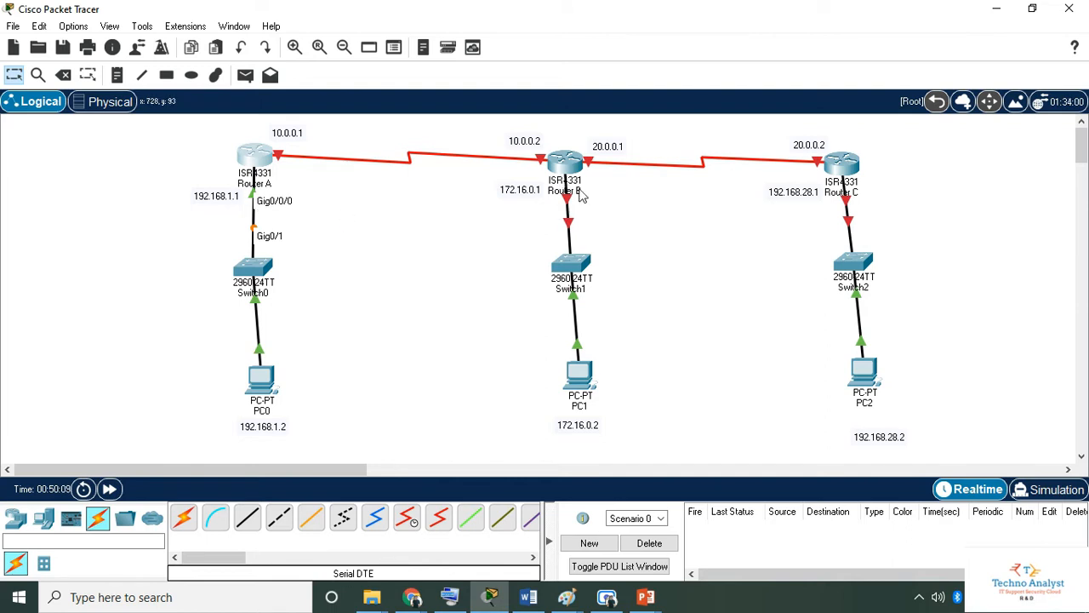
- Set Router B's GigabitEthernet0/0/0 to IPv4 address 172.16.0.1 with subnet mask 255.255.0.0
{"action": "mouse_move", "coordinate": [576, 194]}
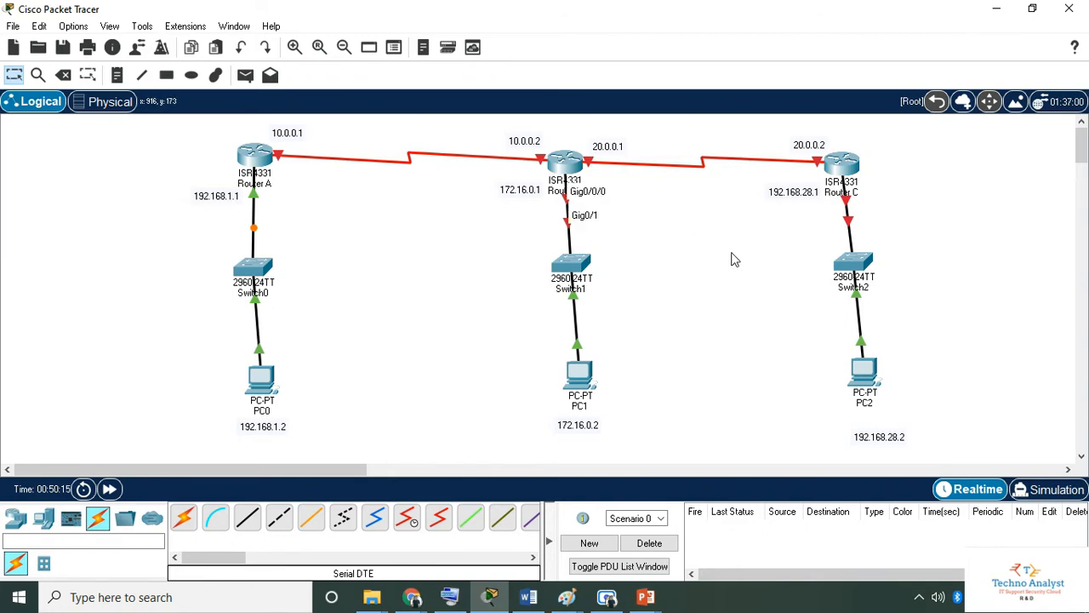
{"action": "left_click", "coordinate": [570, 170]}
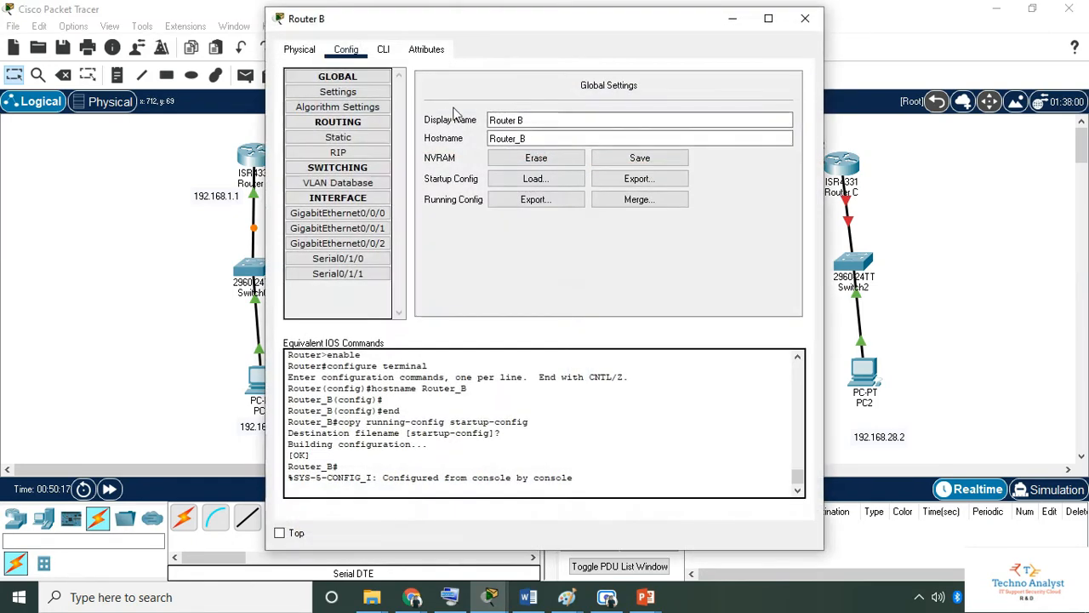
{"action": "left_click", "coordinate": [353, 214]}
{"action": "left_click_drag", "start_coordinate": [486, 26], "coordinate": [773, 45]}
{"action": "left_click", "coordinate": [919, 201]}
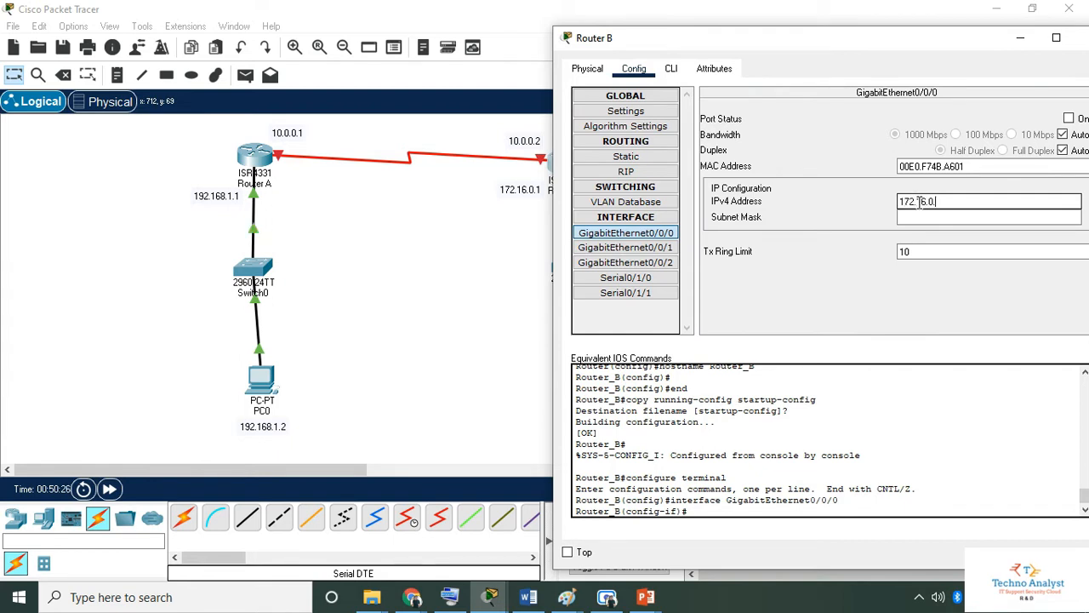
{"action": "left_click", "coordinate": [925, 217]}
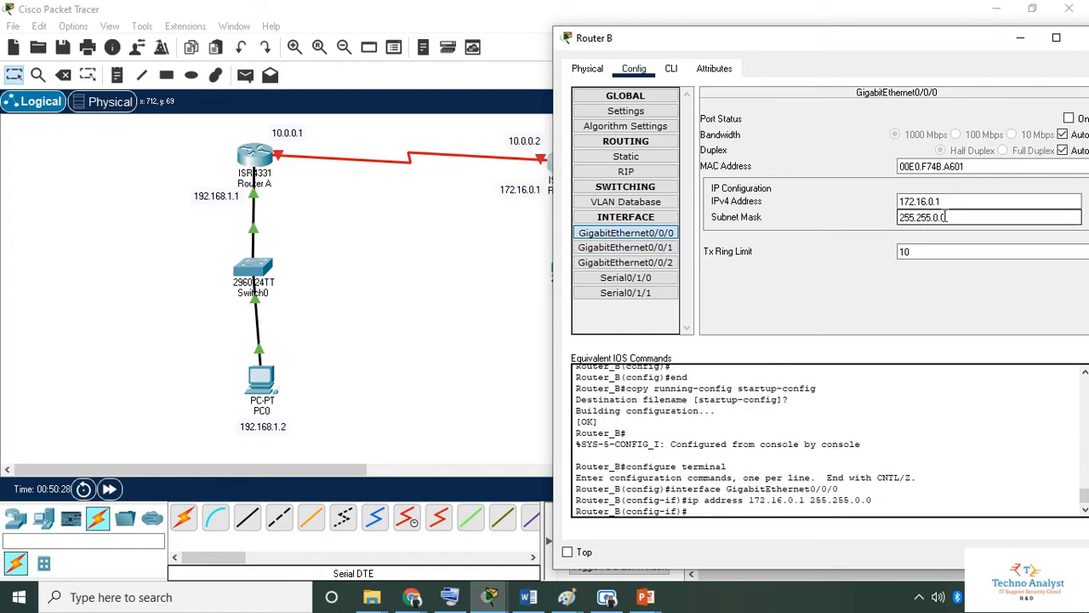
- Turn on Router B's GigabitEthernet0/0/0 port and close the router's configuration
{"action": "left_click", "coordinate": [1069, 118]}
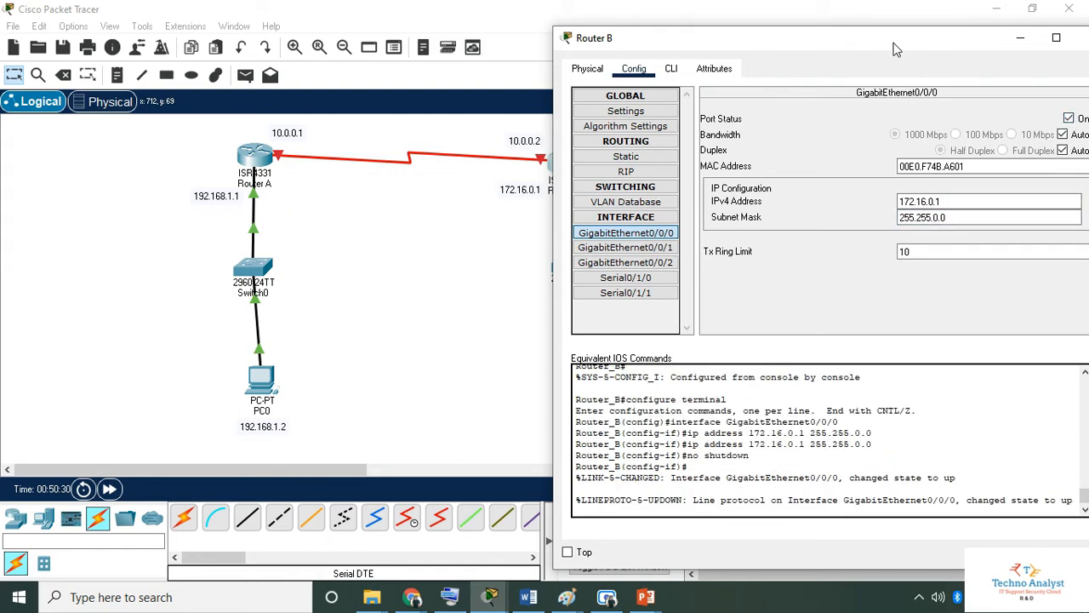
{"action": "left_click_drag", "start_coordinate": [893, 48], "coordinate": [770, 34]}
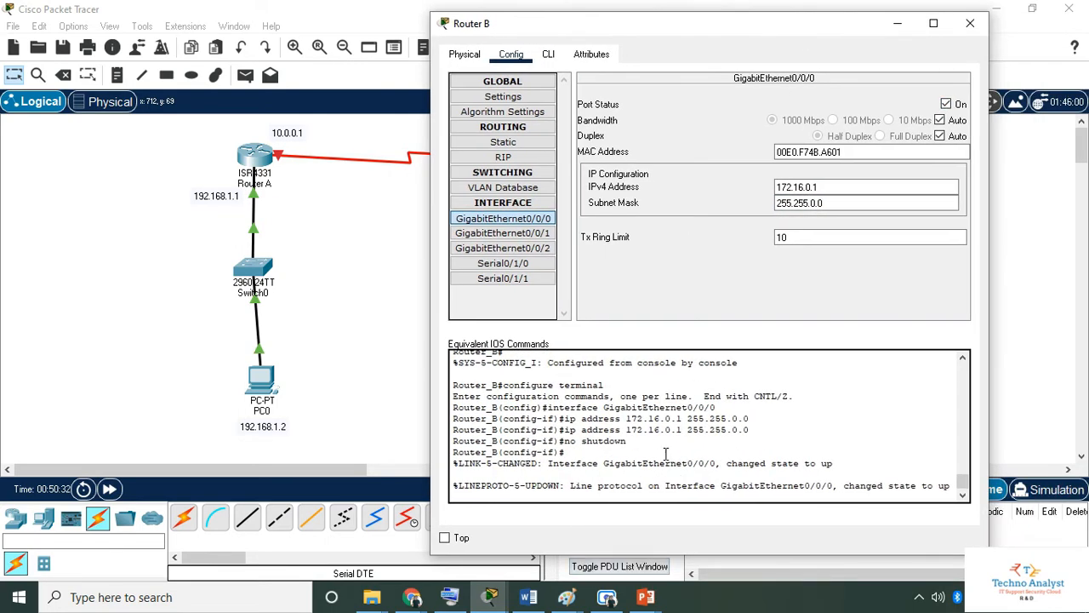
{"action": "left_click", "coordinate": [971, 25]}
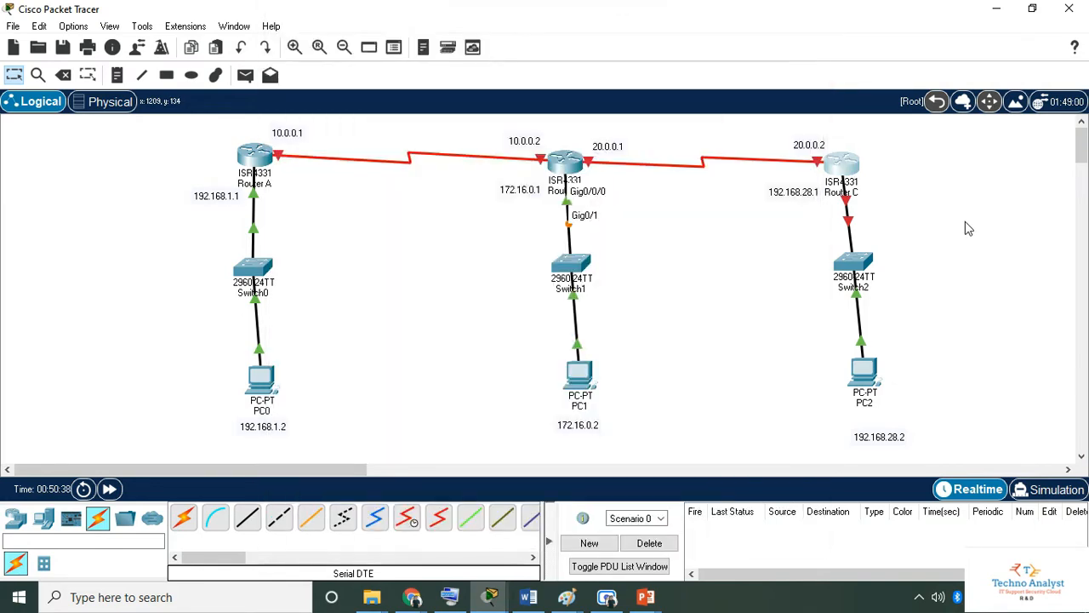
- Set Router C's GigabitEthernet0/0/0 to IPv4 address 192.168.28.1 with its default subnet mask, turn the port on and close the configuration
{"action": "left_click", "coordinate": [842, 165]}
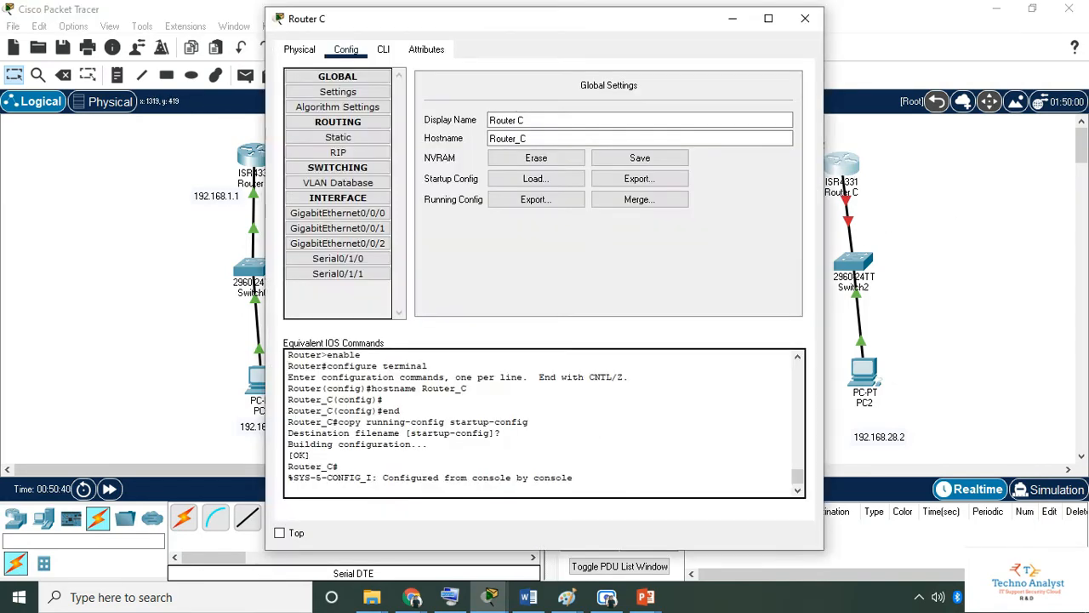
{"action": "left_click", "coordinate": [338, 214]}
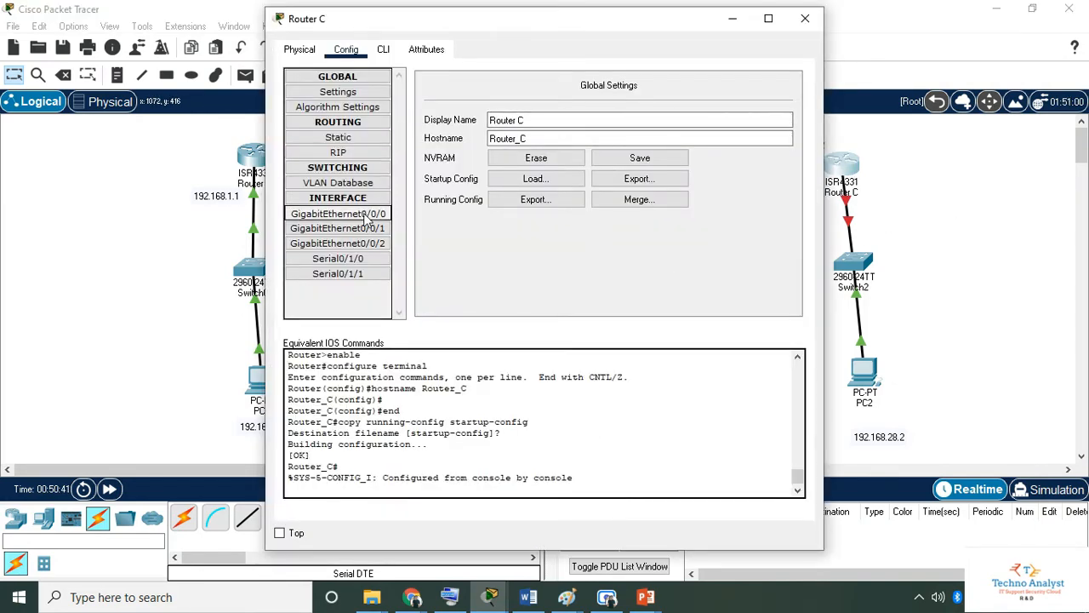
{"action": "left_click_drag", "start_coordinate": [666, 28], "coordinate": [458, 21]}
{"action": "left_click", "coordinate": [500, 179]}
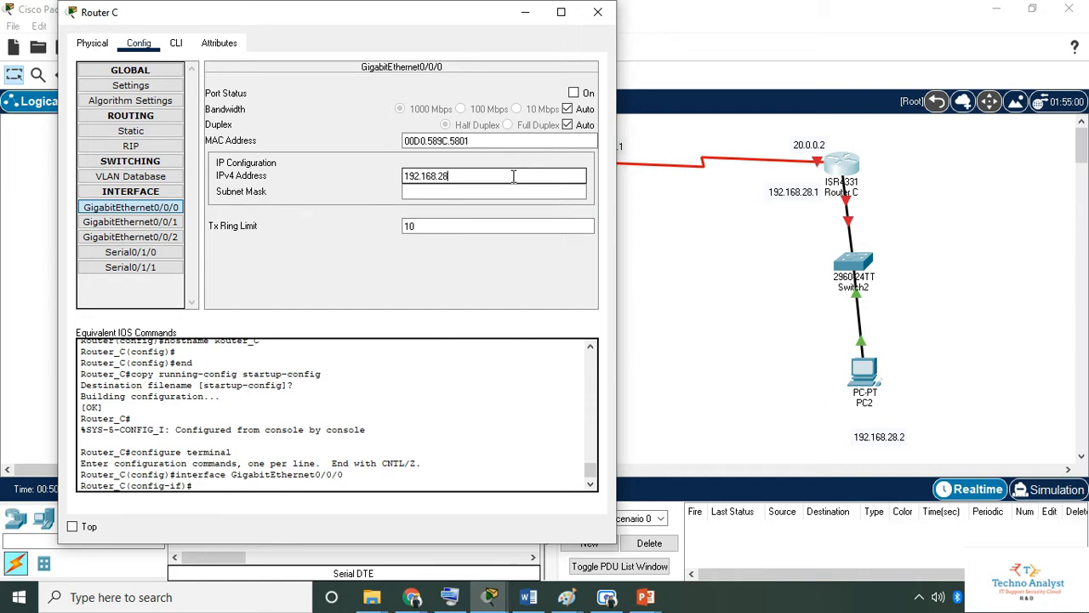
{"action": "type", "text": "192.168.28.1"}
{"action": "left_click", "coordinate": [516, 189]}
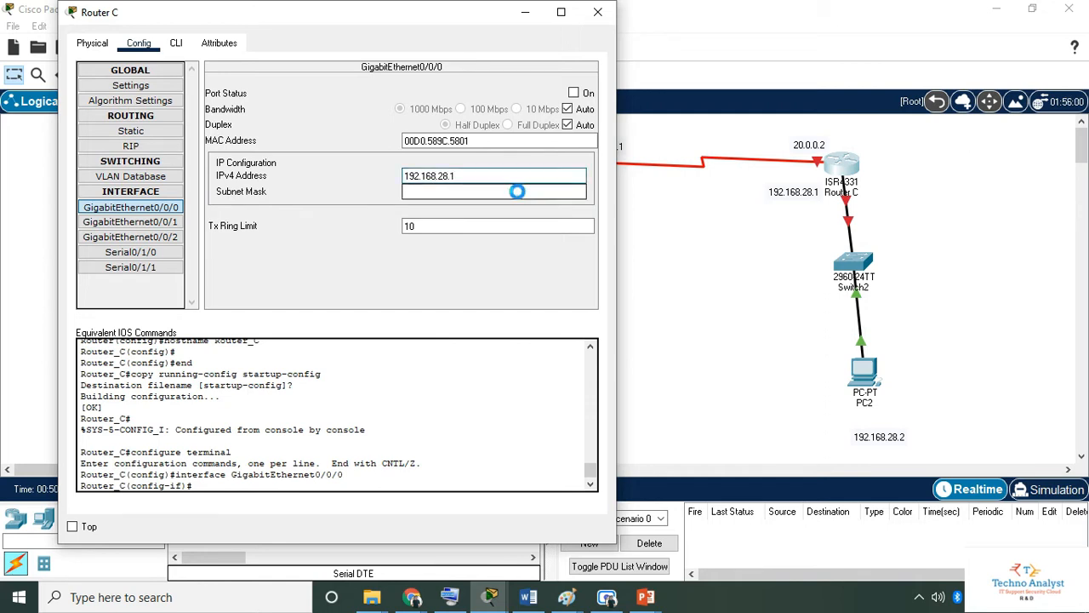
{"action": "left_click", "coordinate": [574, 93]}
{"action": "left_click", "coordinate": [599, 13]}
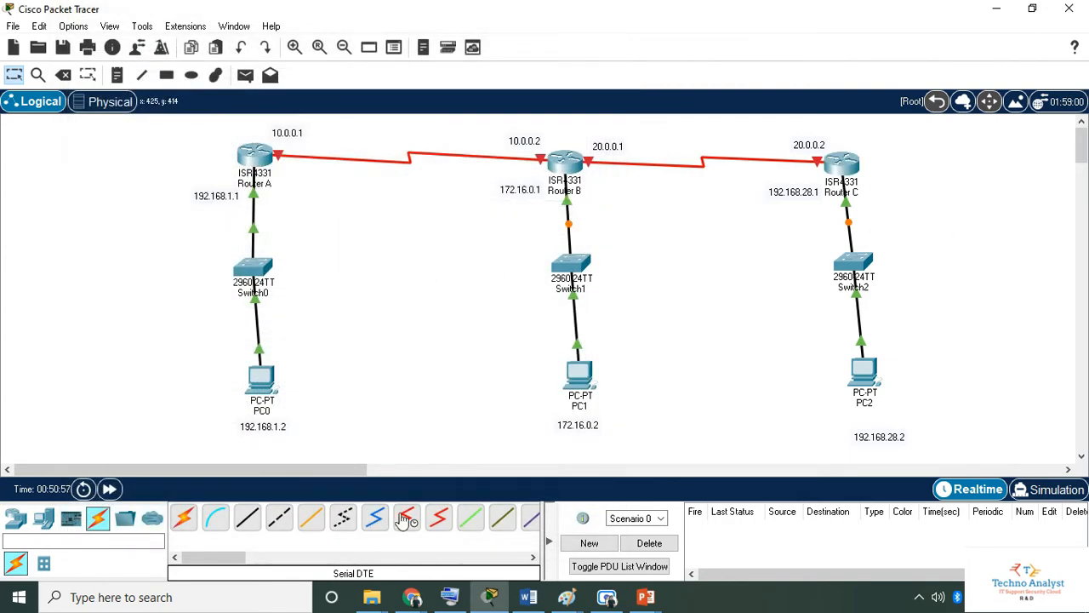
- Test connectivity by sending a simple PDU from PC0 to Router A and another from PC1 to Router B
{"action": "left_click", "coordinate": [245, 75]}
{"action": "left_click", "coordinate": [266, 383]}
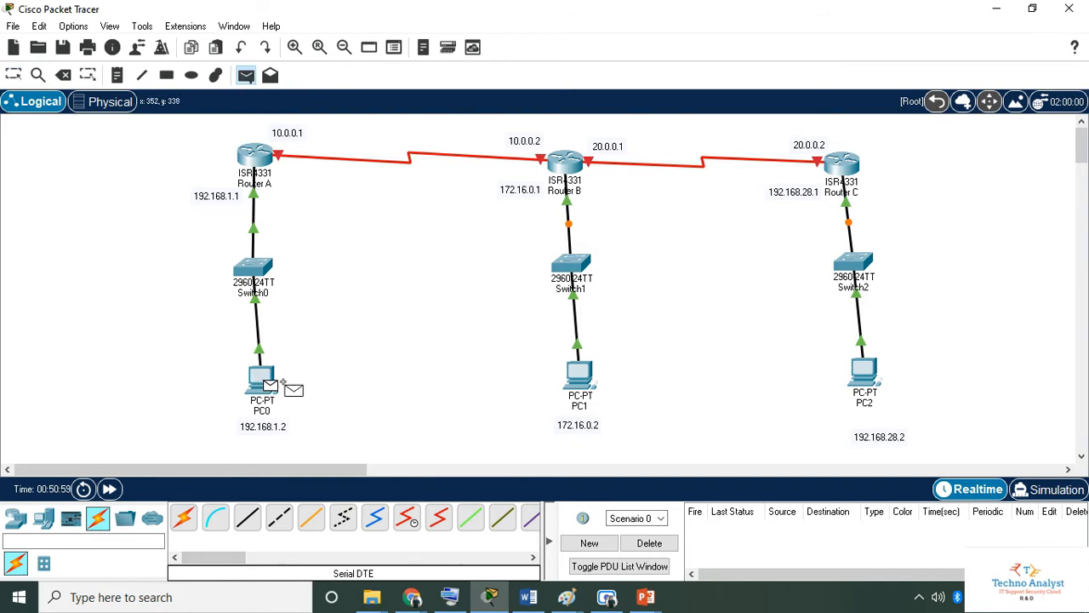
{"action": "left_click", "coordinate": [259, 153]}
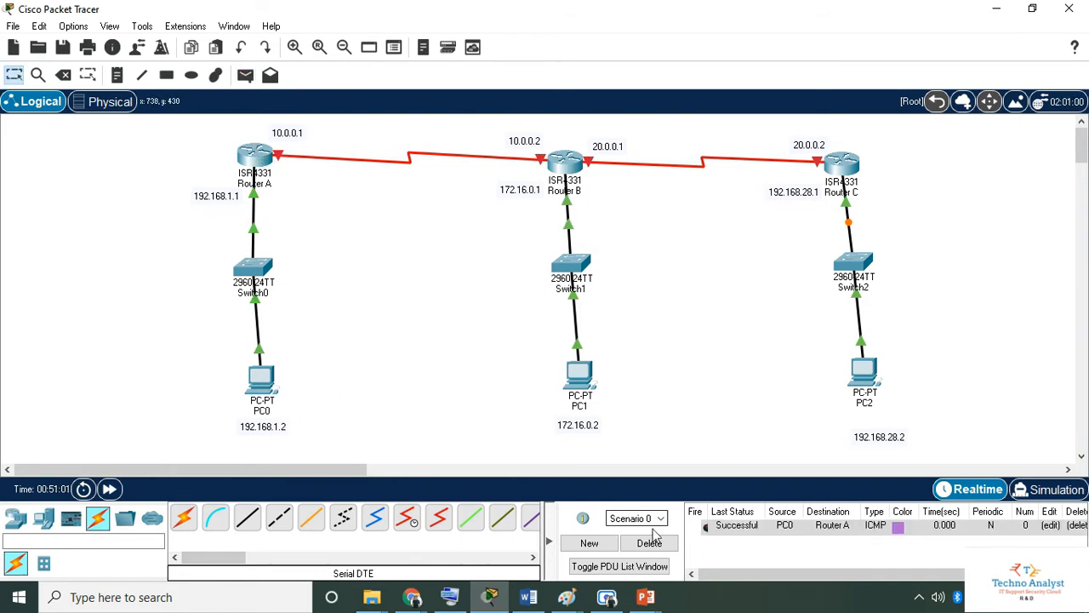
{"action": "left_click", "coordinate": [245, 75]}
{"action": "left_click", "coordinate": [585, 383]}
{"action": "left_click", "coordinate": [579, 174]}
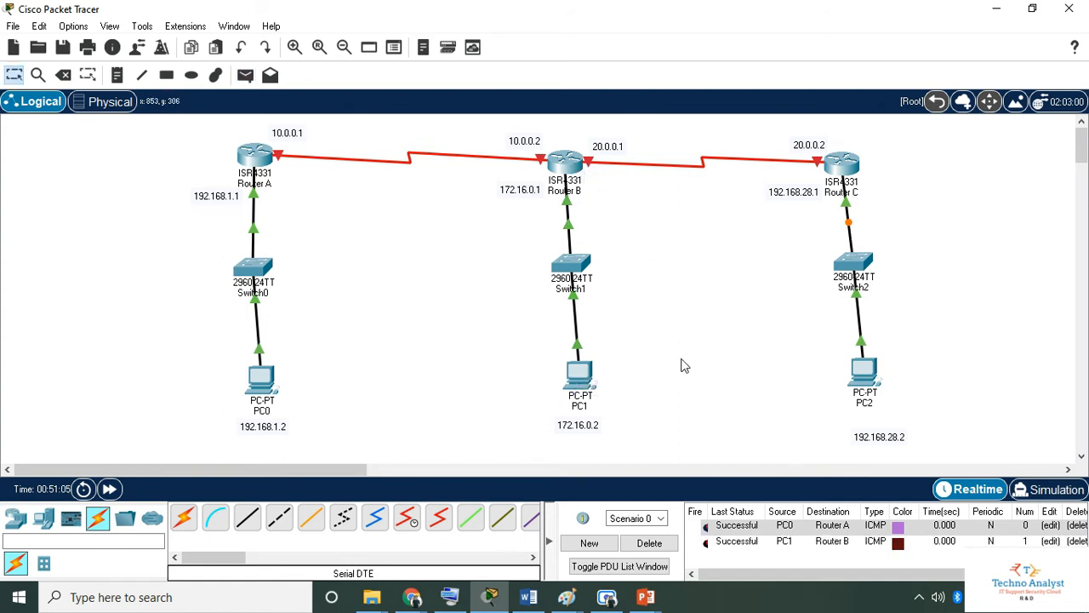
- Test the link from PC2 to Router C with a simple PDU, sending it a second time
{"action": "left_click", "coordinate": [247, 76]}
{"action": "left_click", "coordinate": [863, 375]}
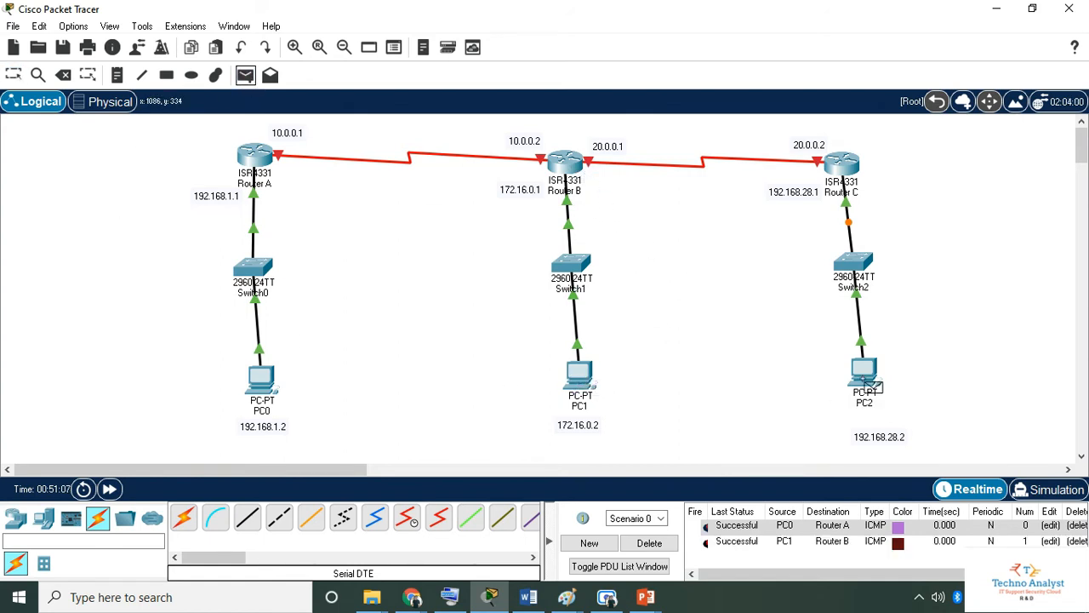
{"action": "left_click", "coordinate": [840, 163]}
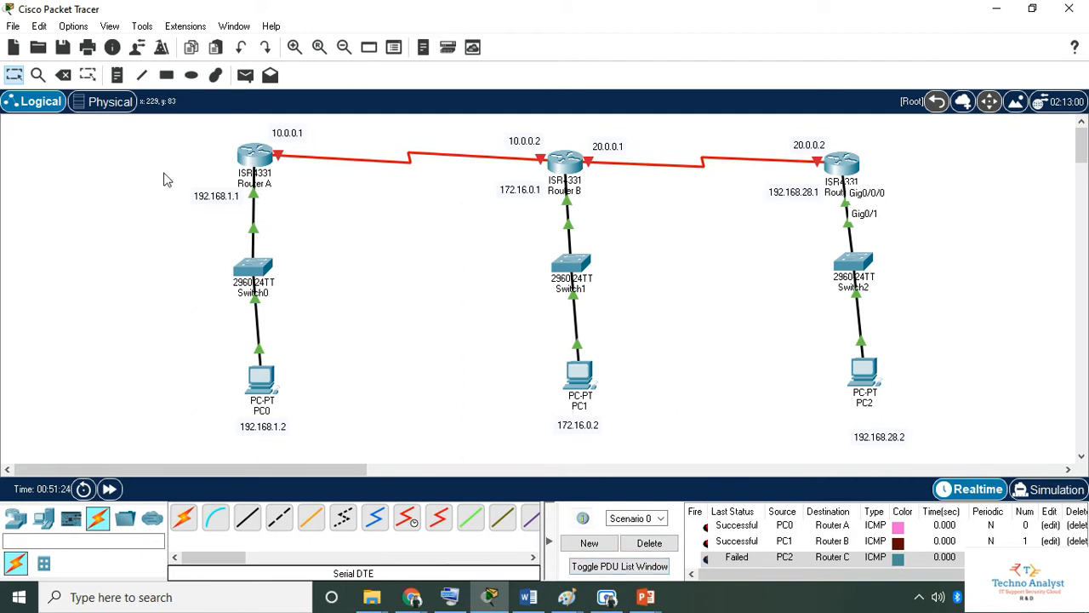
{"action": "left_click", "coordinate": [244, 78]}
{"action": "left_click", "coordinate": [865, 385]}
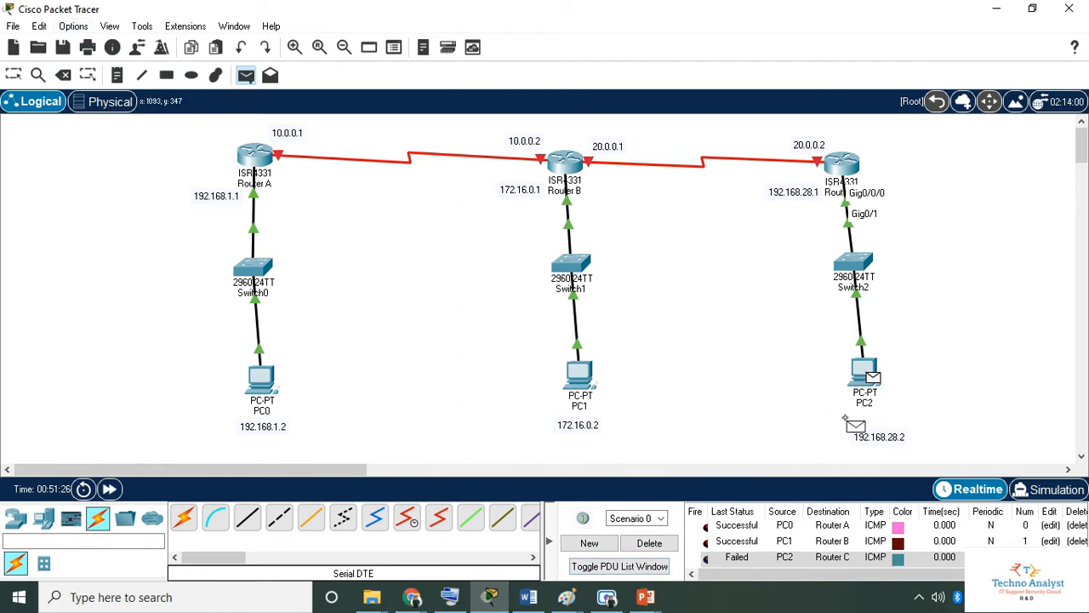
{"action": "scroll", "coordinate": [777, 449], "scroll_direction": "down", "scroll_amount": 2}
{"action": "scroll", "coordinate": [749, 425], "scroll_direction": "up", "scroll_amount": 2}
{"action": "left_click", "coordinate": [851, 171]}
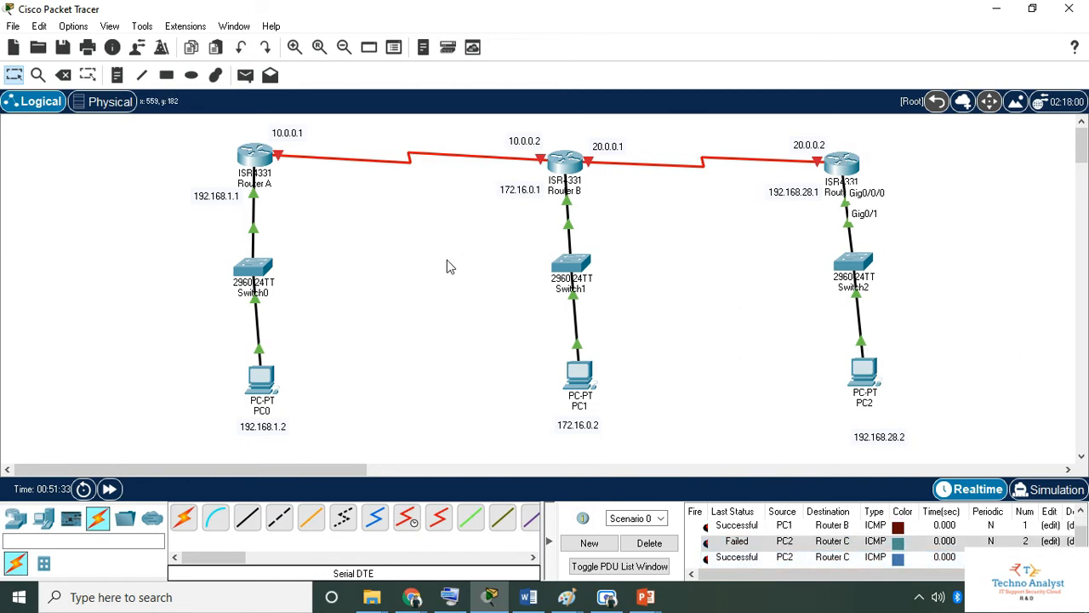
- Send another simple PDU from PC0 to Router A
{"action": "left_click", "coordinate": [247, 76]}
{"action": "left_click", "coordinate": [261, 380]}
{"action": "left_click", "coordinate": [263, 157]}
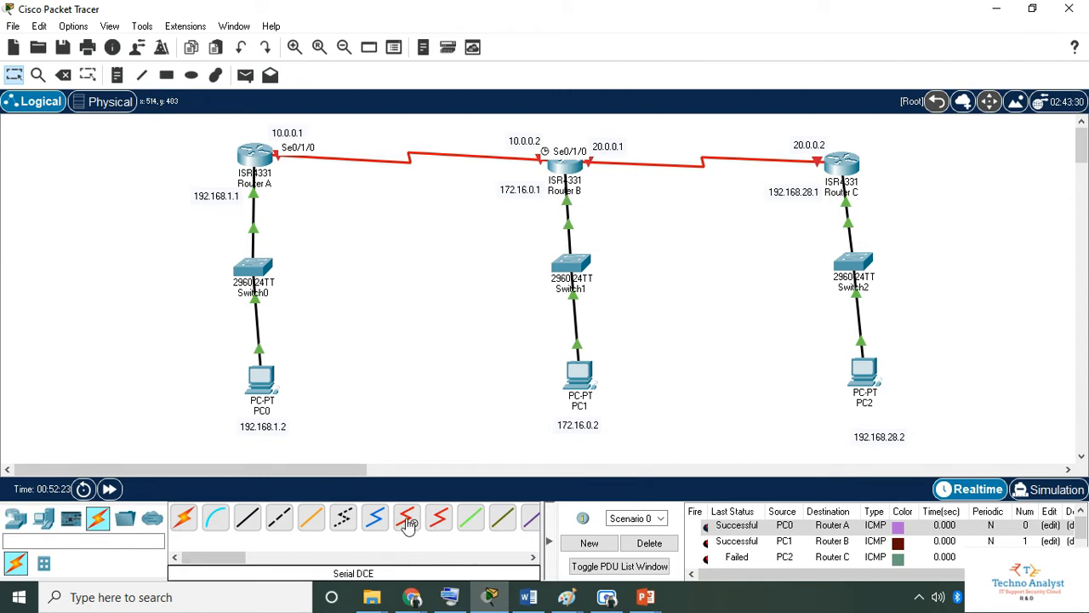
- Open Router A's command line and leave interface configuration mode with the end command
{"action": "left_click", "coordinate": [255, 157]}
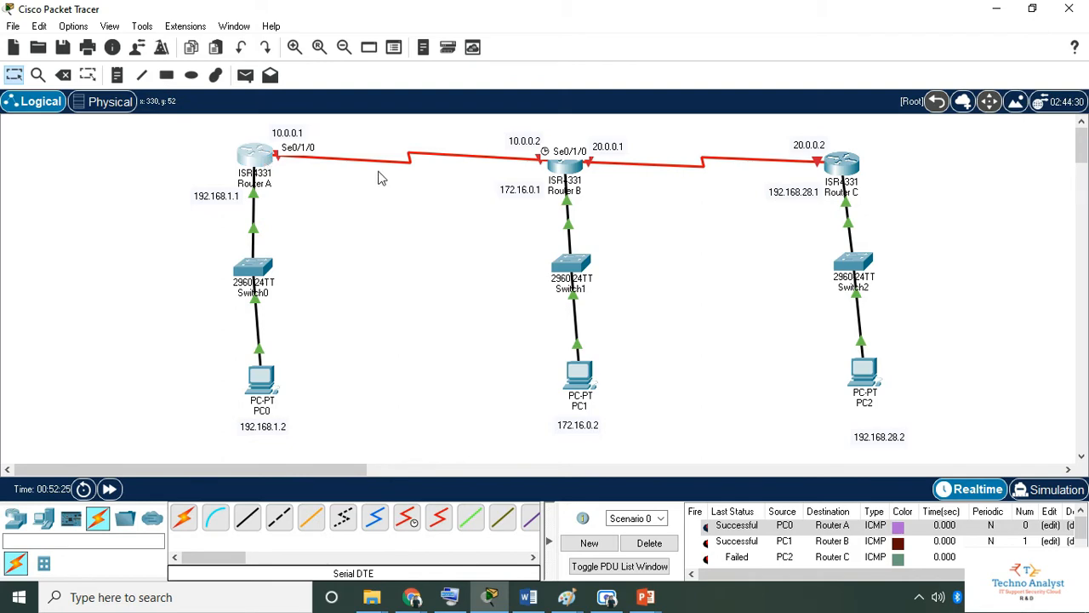
{"action": "left_click", "coordinate": [382, 48]}
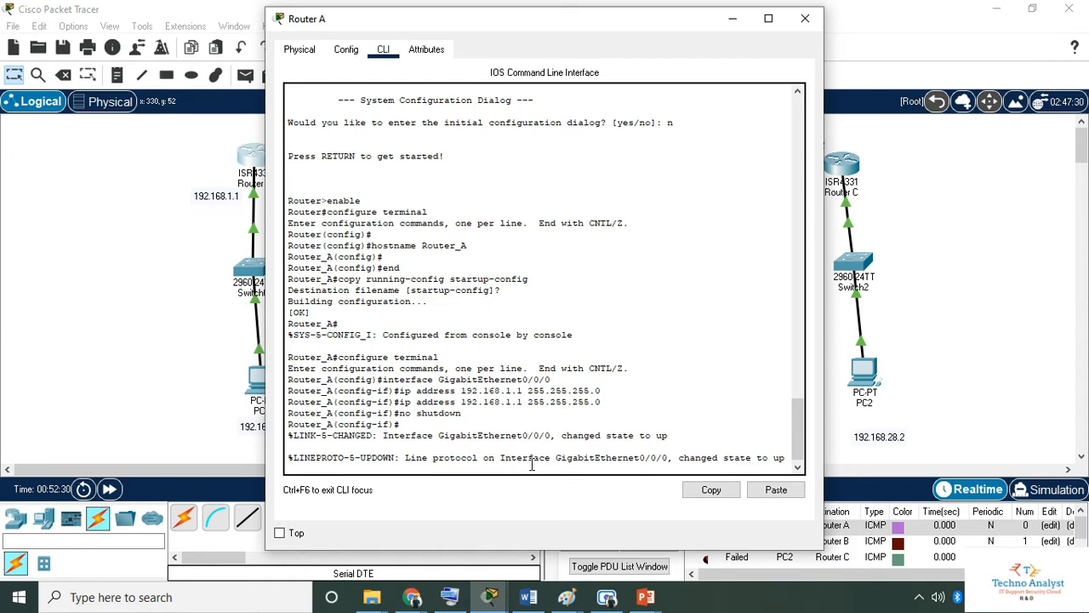
{"action": "key", "text": "Return"}
{"action": "key", "text": "Return"}
{"action": "key", "text": "Return"}
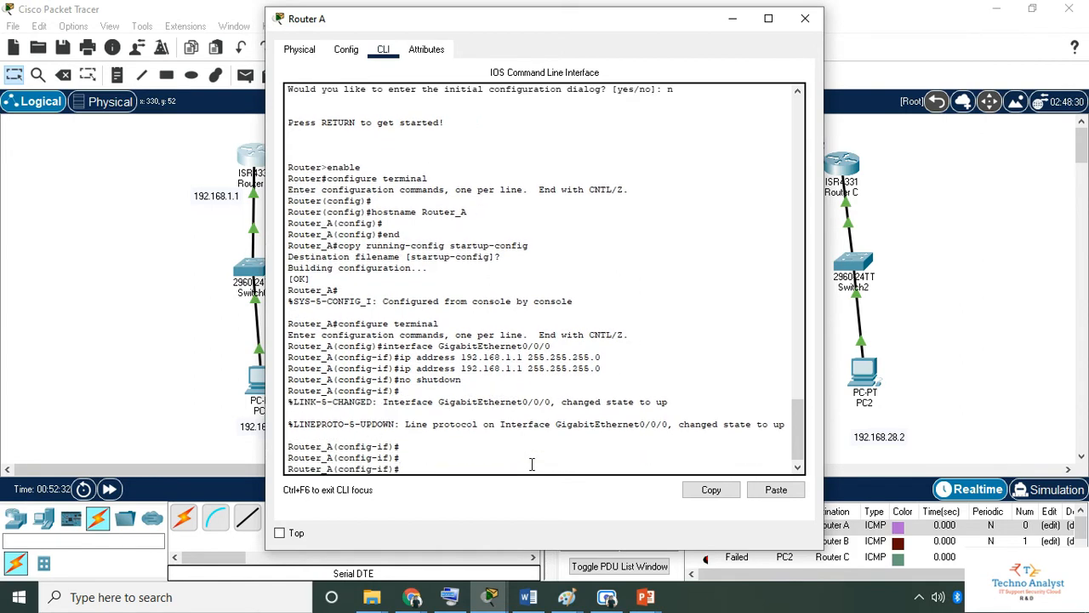
{"action": "type", "text": "emnd"}
{"action": "key", "text": "Return"}
{"action": "type", "text": "end"}
{"action": "key", "text": "Return"}
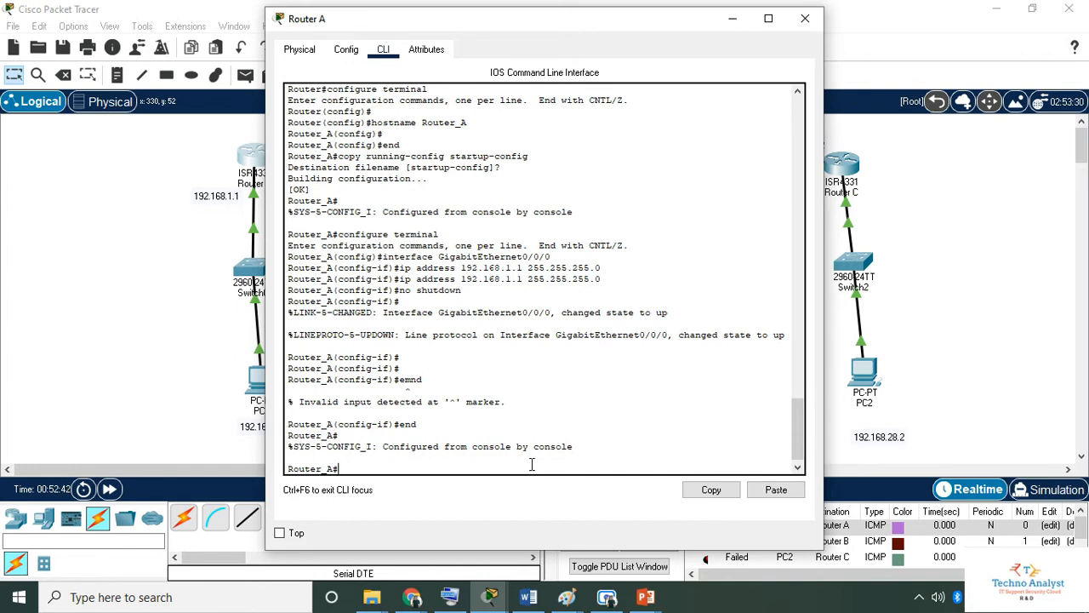
- Run sh controllers on Router A to check whether Serial0/1/0 is DCE or DTE, and close the router's window
{"action": "type", "text": "sh controllers"}
{"action": "key", "text": "Return"}
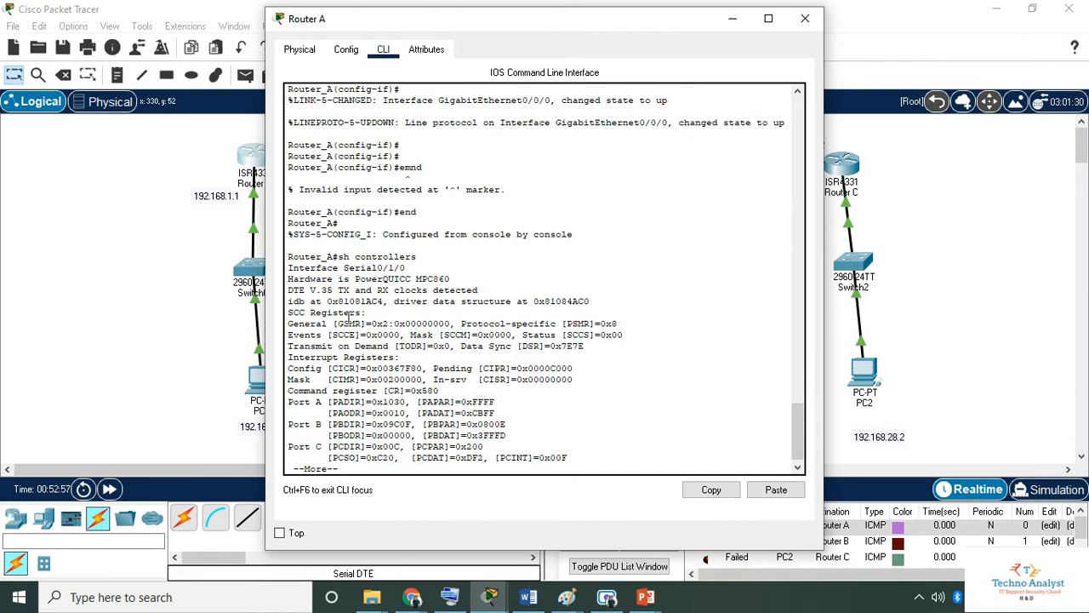
{"action": "left_click_drag", "start_coordinate": [290, 290], "coordinate": [306, 290]}
{"action": "left_click", "coordinate": [805, 18]}
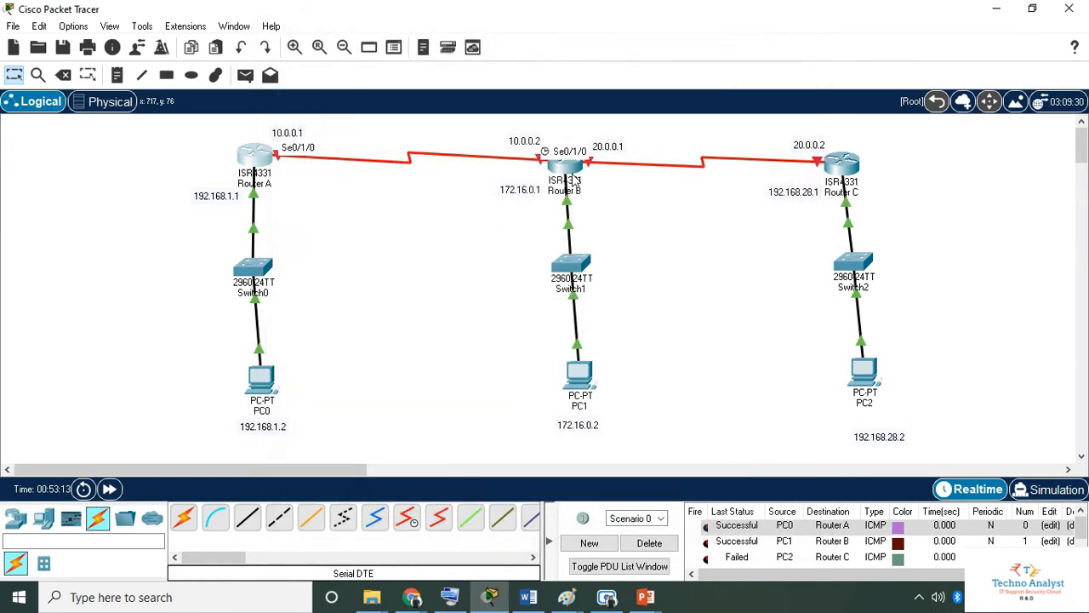
- Run sh controllers in Router B's command line, examine Serial0/1/0's DCE/DTE role and clock rate, and leave the listing
{"action": "left_click", "coordinate": [568, 160]}
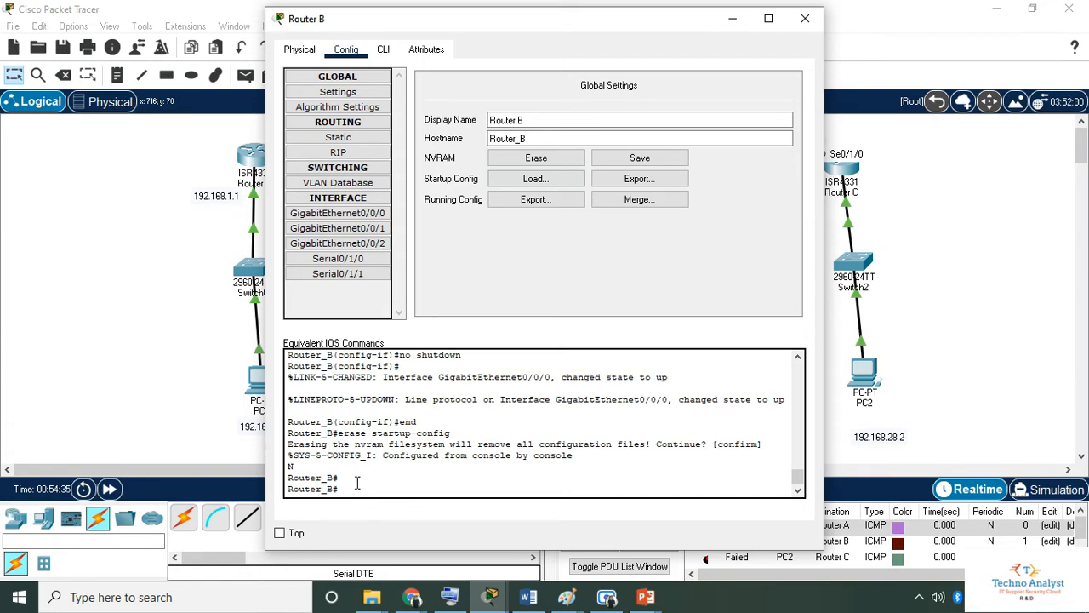
{"action": "left_click", "coordinate": [384, 50]}
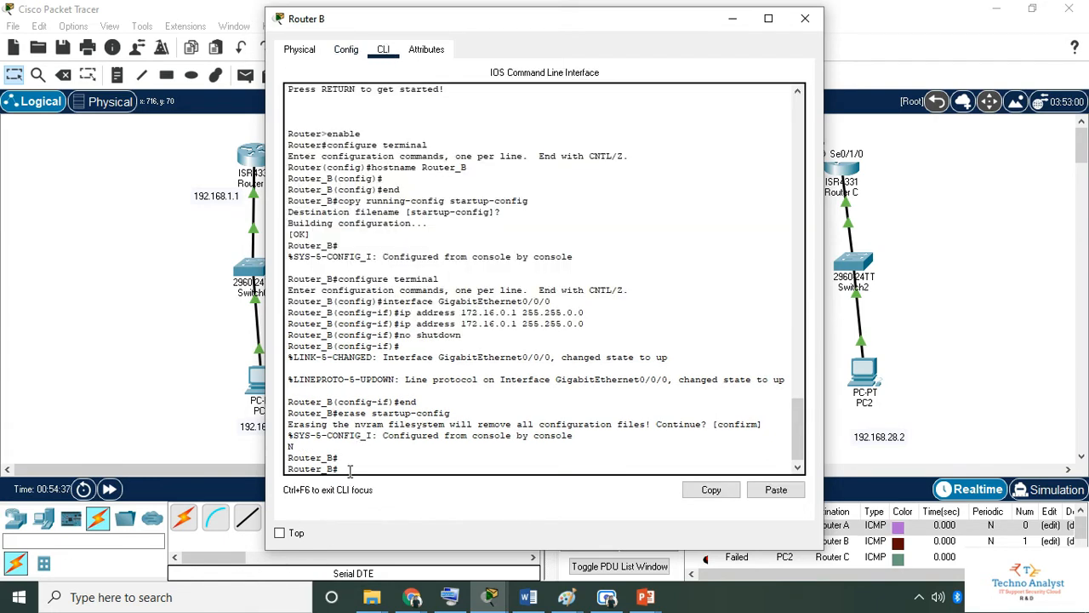
{"action": "type", "text": "sh controllers"}
{"action": "key", "text": "Return"}
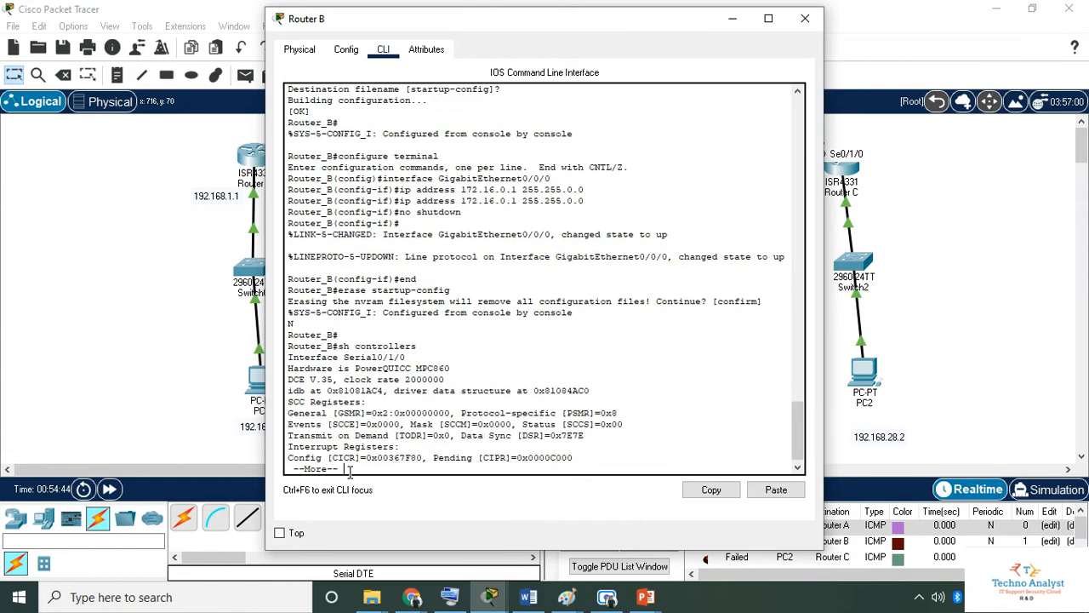
{"action": "left_click_drag", "start_coordinate": [288, 378], "coordinate": [323, 379]}
{"action": "mouse_move", "coordinate": [488, 379]}
{"action": "left_mouse_down"}
{"action": "mouse_move", "coordinate": [386, 390]}
{"action": "mouse_move", "coordinate": [356, 380]}
{"action": "mouse_move", "coordinate": [475, 384]}
{"action": "left_mouse_up"}
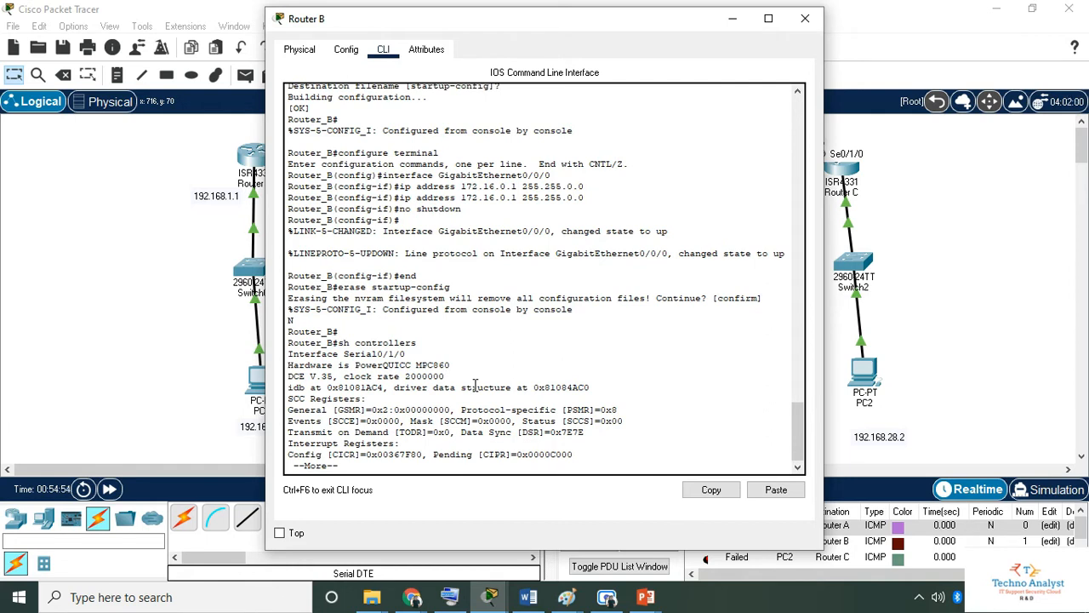
{"action": "key", "text": "Return"}
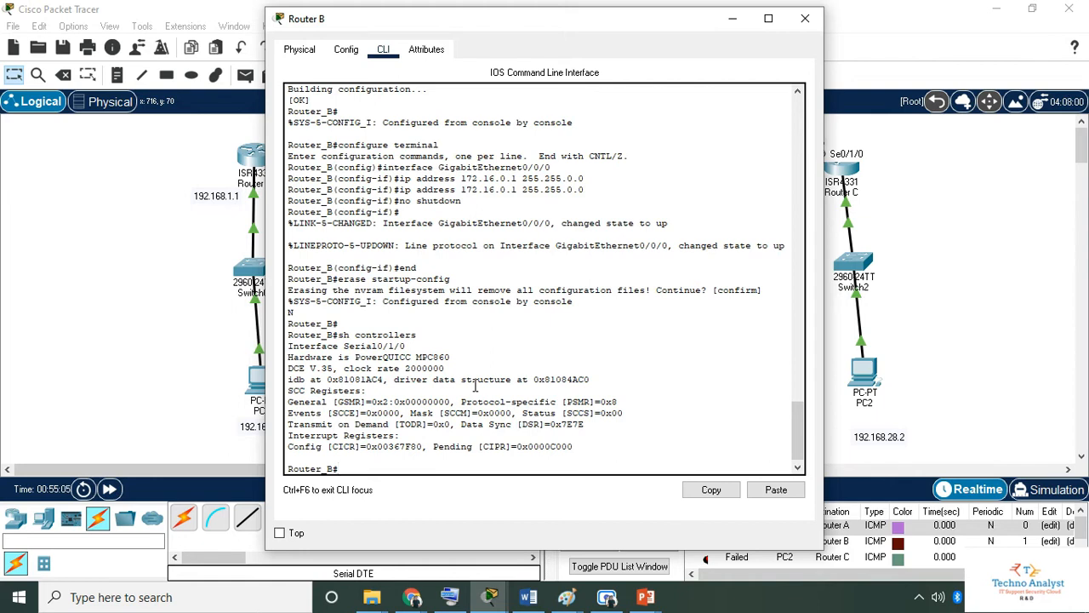
- Review Router B's interface addresses and status with sh ip int brief, and close the router's window
{"action": "type", "text": "sh ip int brief"}
{"action": "key", "text": "Return"}
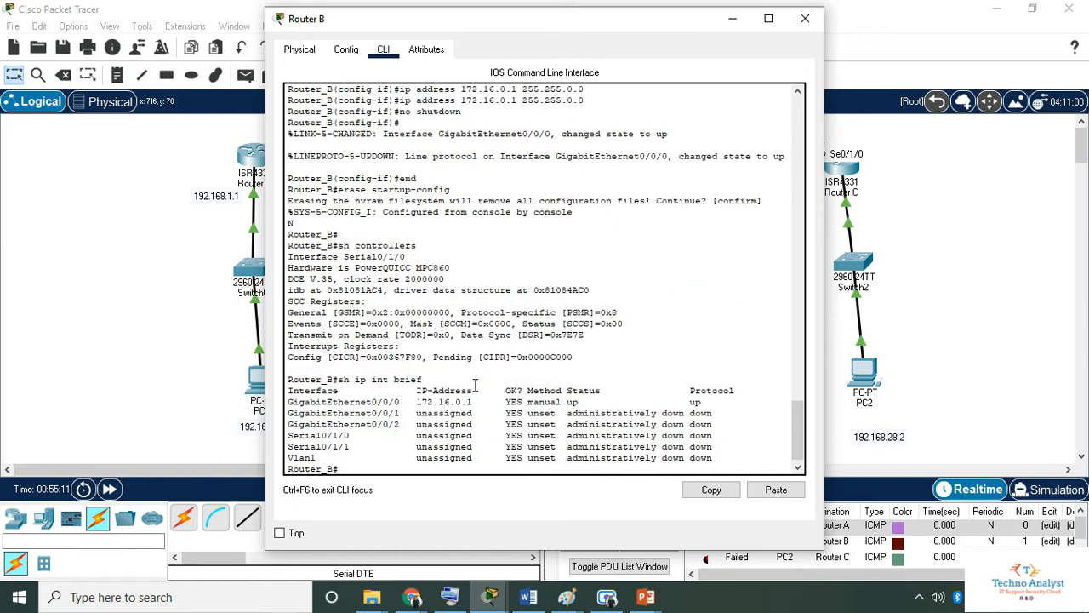
{"action": "key", "text": "Return"}
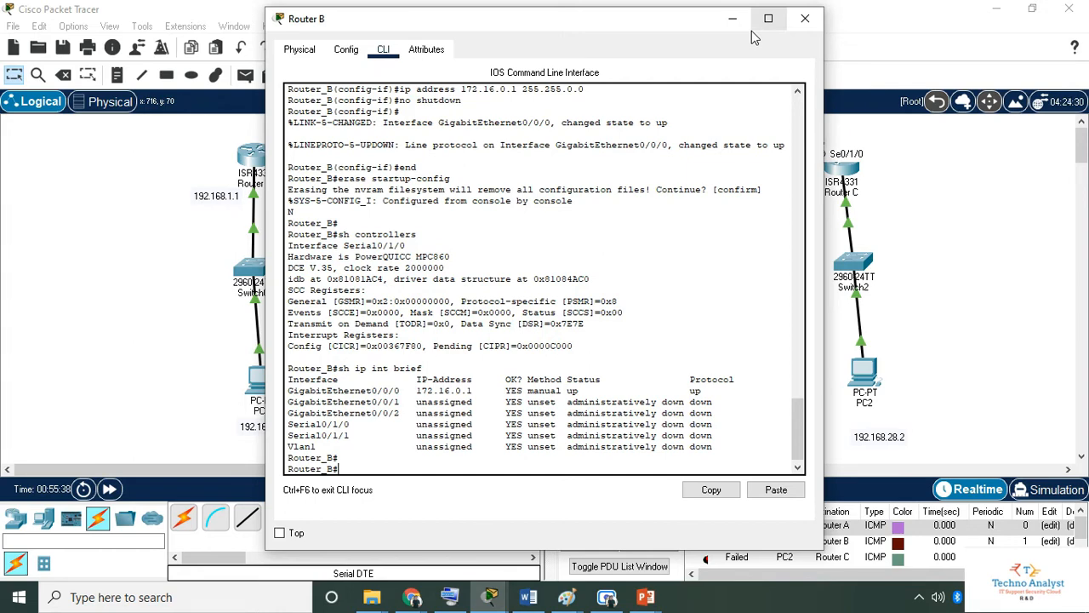
{"action": "left_click", "coordinate": [807, 22]}
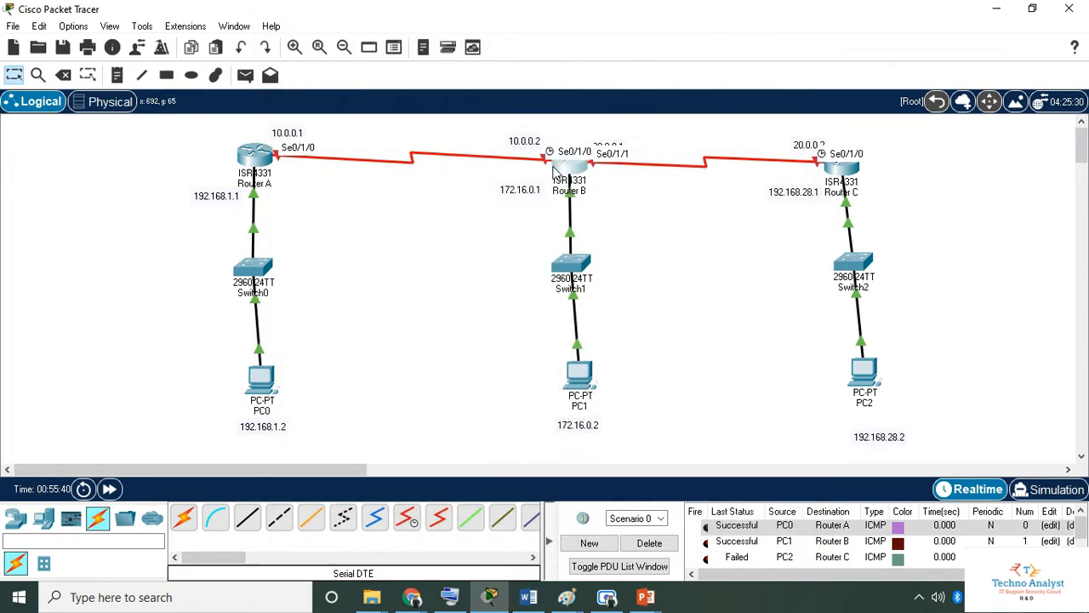
- Set the clock rate of Router B's Serial0/1/0 to 64000 from the command line and exit configuration mode
{"action": "left_click", "coordinate": [565, 167]}
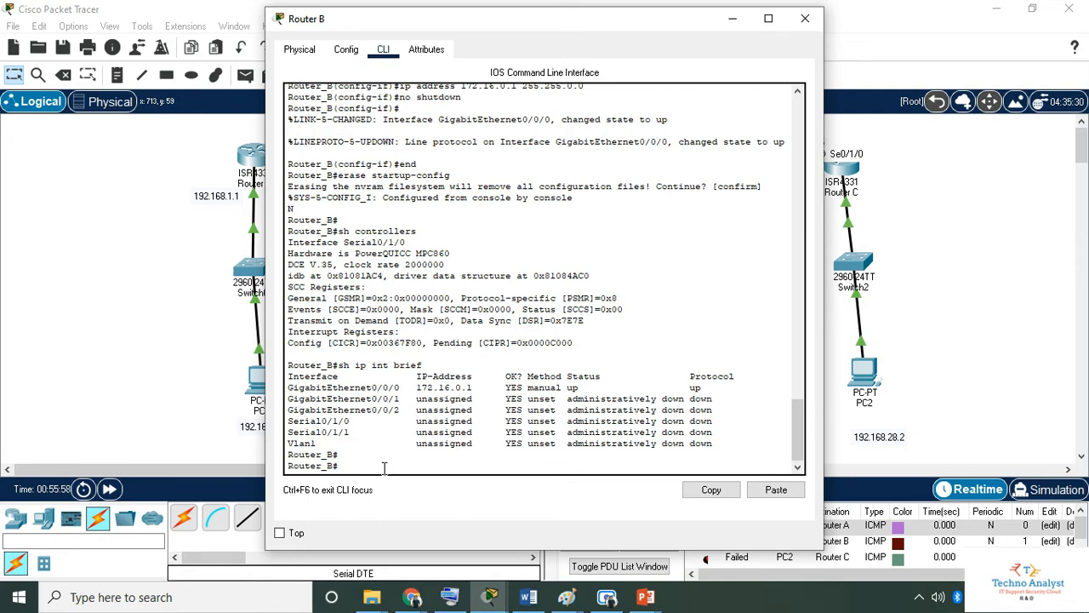
{"action": "type", "text": "config"}
{"action": "key", "text": "Return"}
{"action": "key", "text": "Return"}
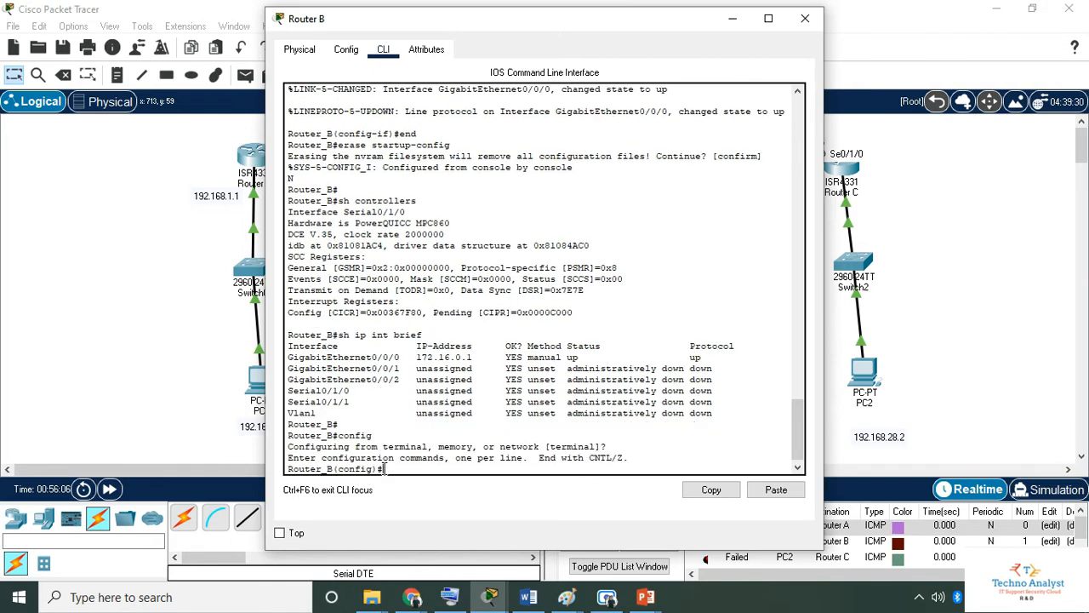
{"action": "type", "text": "int serial0/1/0"}
{"action": "key", "text": "Return"}
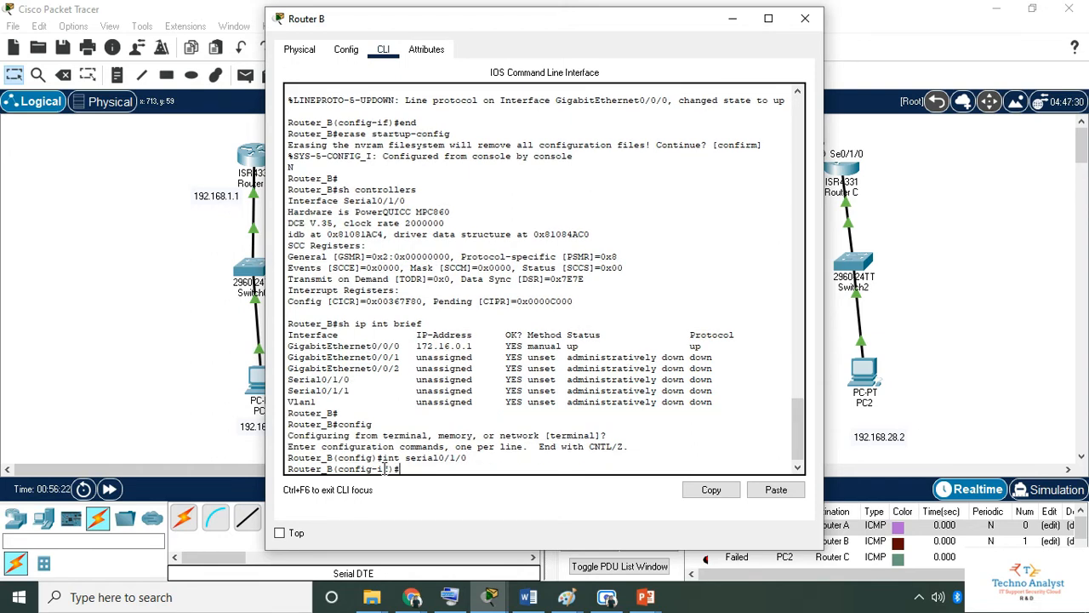
{"action": "type", "text": "clock rate 64000"}
{"action": "key", "text": "Return"}
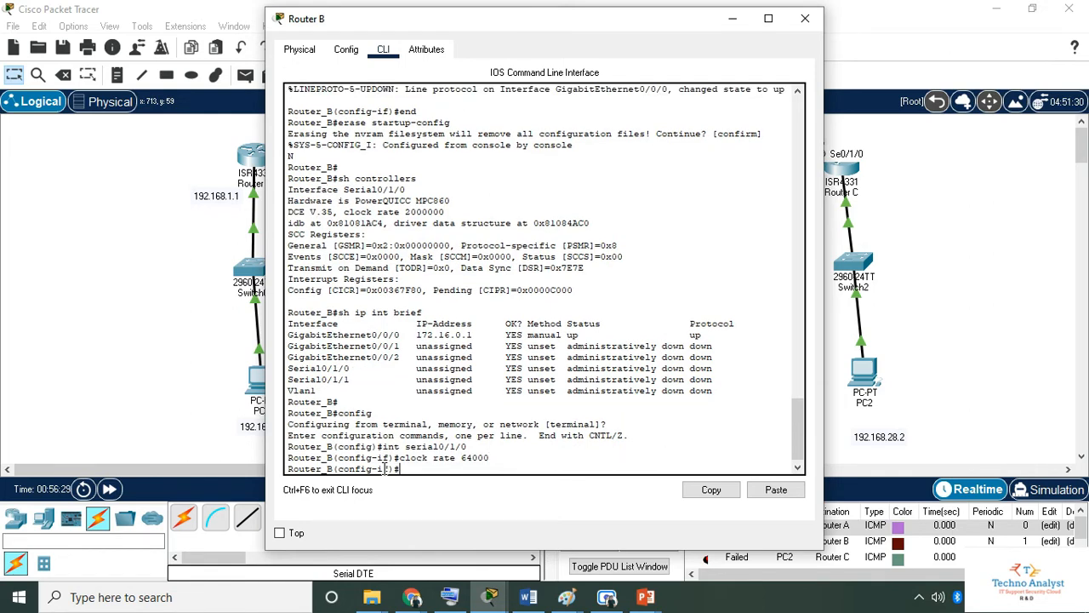
{"action": "type", "text": "end"}
{"action": "key", "text": "Return"}
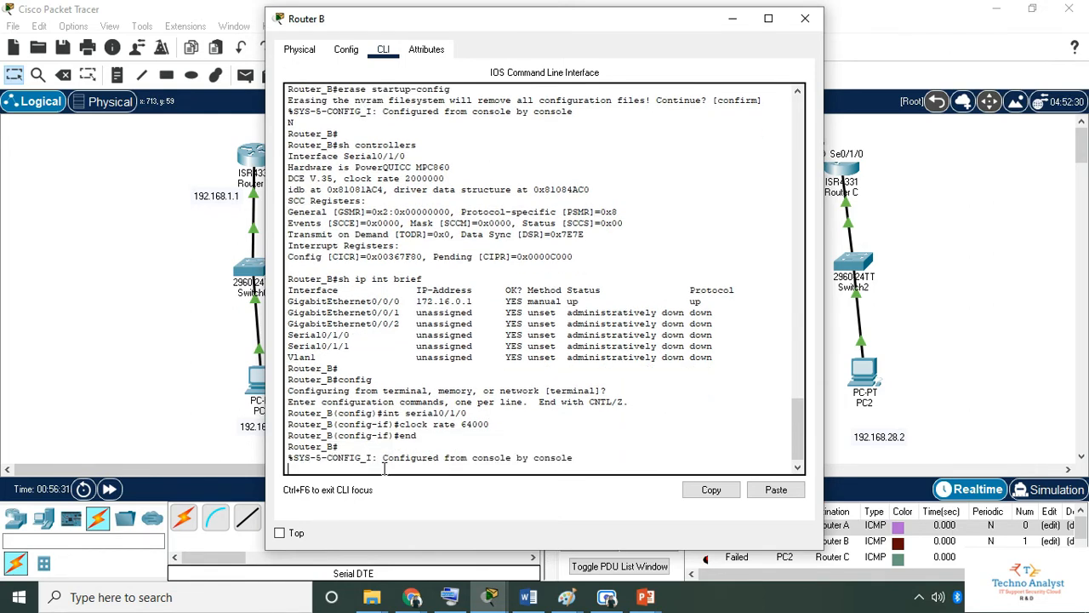
- Save Router B's running configuration with the write command
{"action": "key", "text": "Return"}
{"action": "type", "text": "write"}
{"action": "key", "text": "Return"}
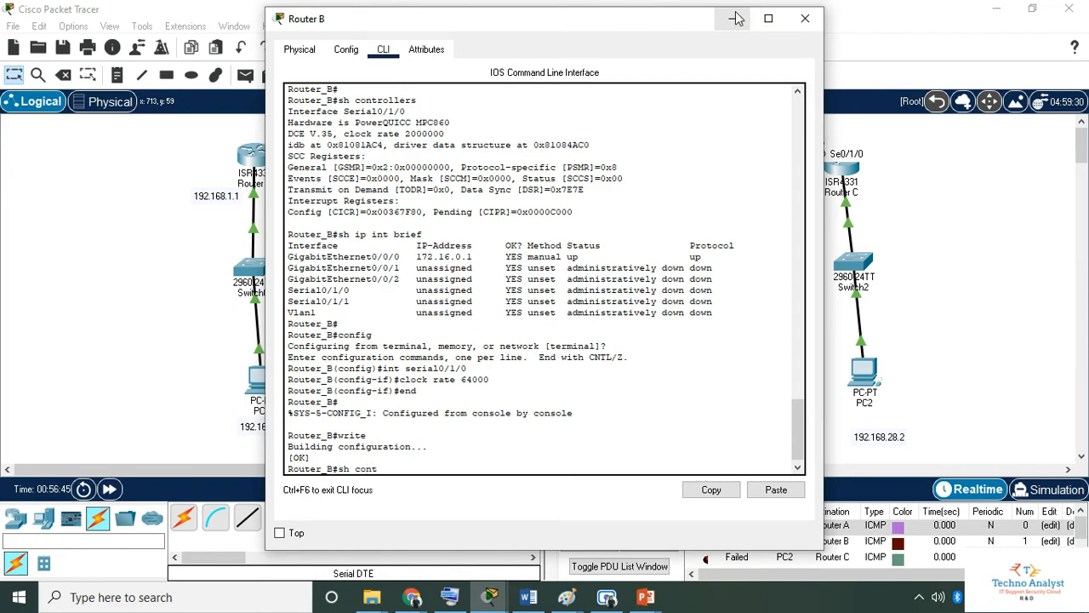
- Run sh controllers on Router B, examine Serial0/1/0's DCE and clock rate line, and close the router's window
{"action": "type", "text": "s"}
{"action": "key", "text": "Return"}
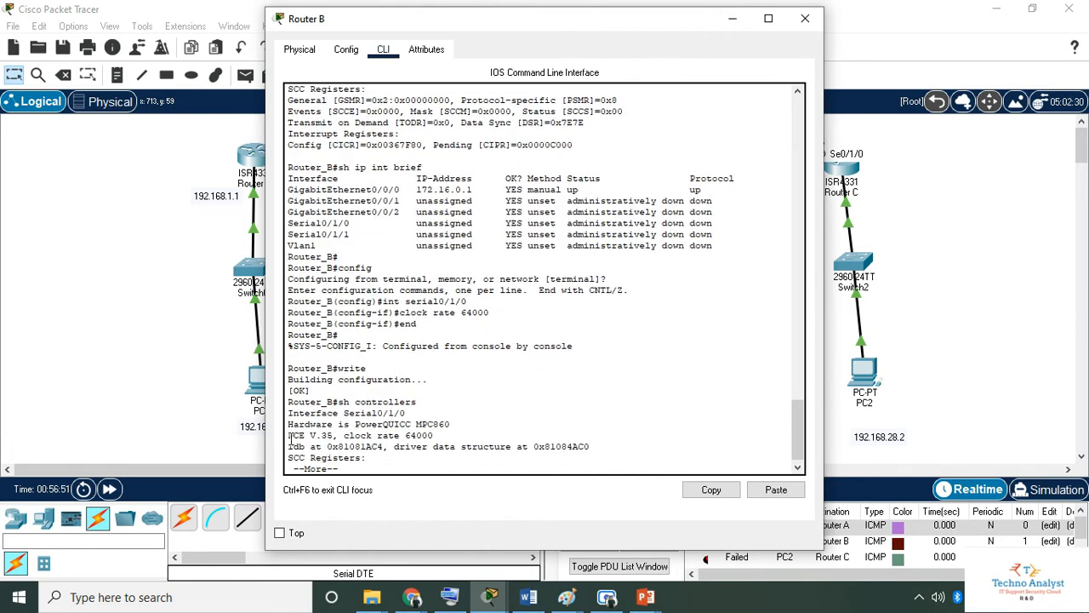
{"action": "left_click_drag", "start_coordinate": [290, 436], "coordinate": [443, 437]}
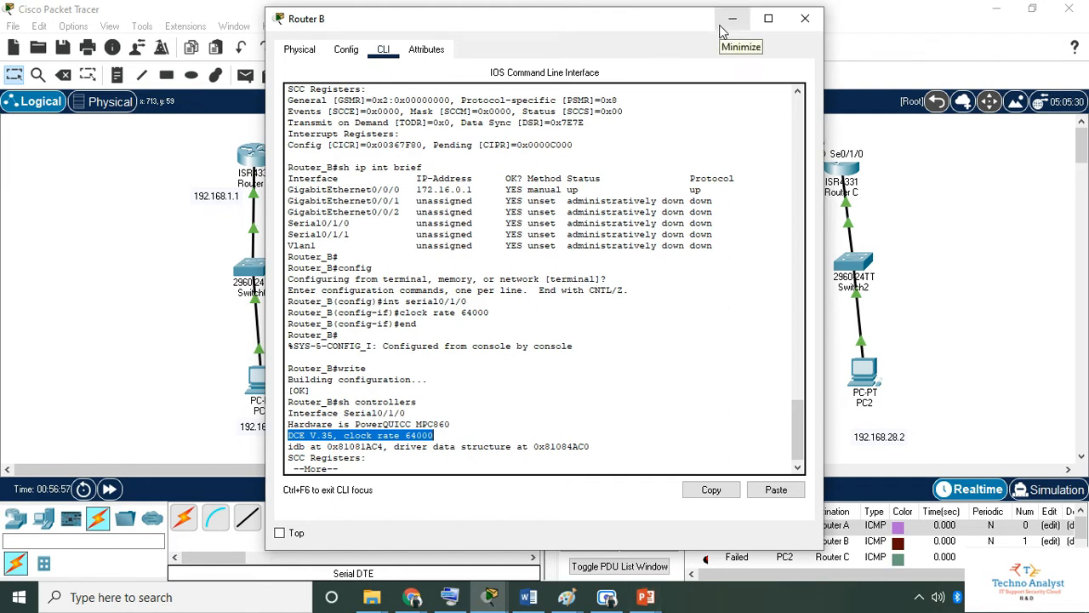
{"action": "left_click", "coordinate": [804, 24]}
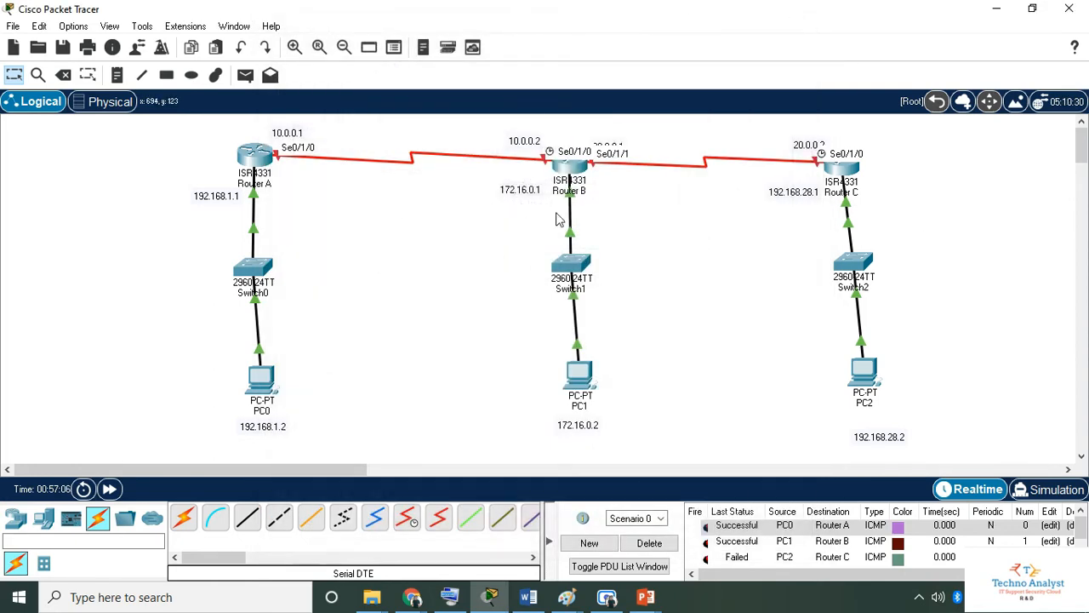
- Configure Router A's Serial0/1/0 with IP address 10.0.0.1 and subnet mask 255.0.0.0, enable the port, and close the router's window
{"action": "left_click", "coordinate": [255, 157]}
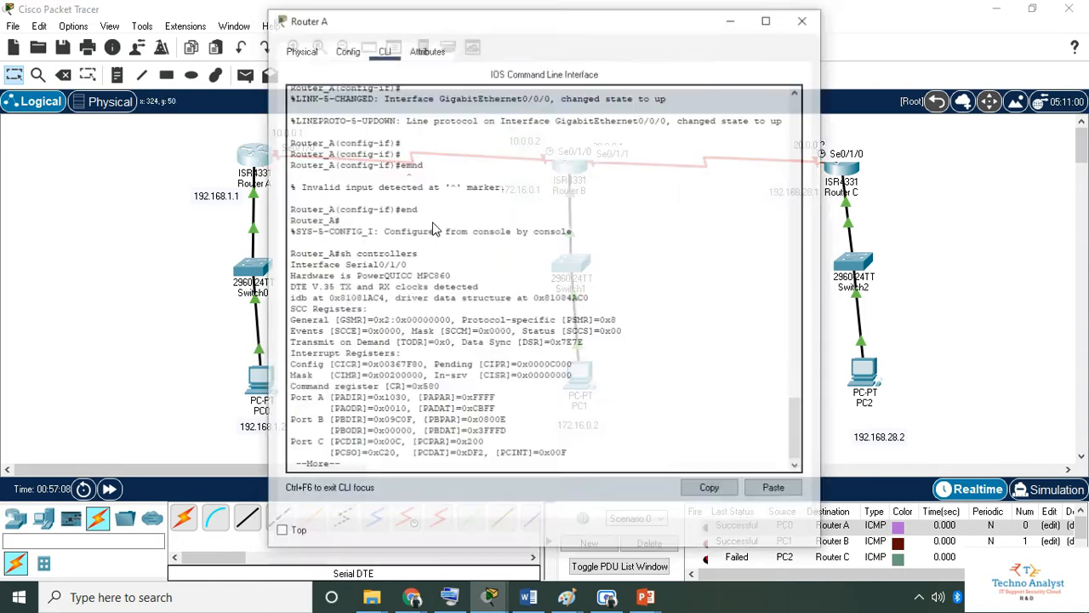
{"action": "left_click", "coordinate": [346, 51]}
{"action": "left_click_drag", "start_coordinate": [570, 32], "coordinate": [594, 192]}
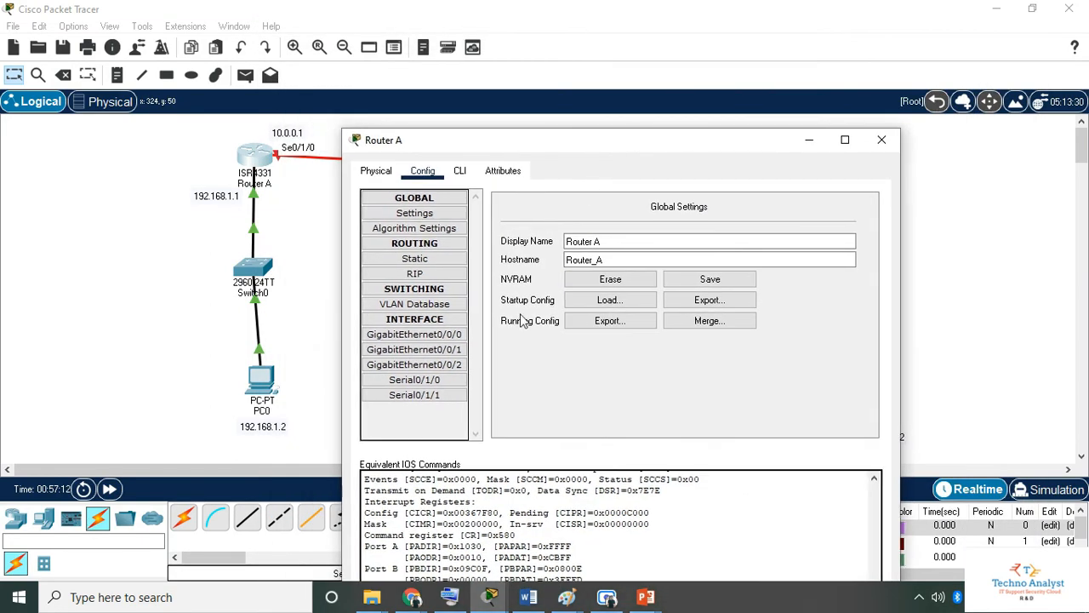
{"action": "left_click", "coordinate": [414, 380]}
{"action": "left_click", "coordinate": [724, 286]}
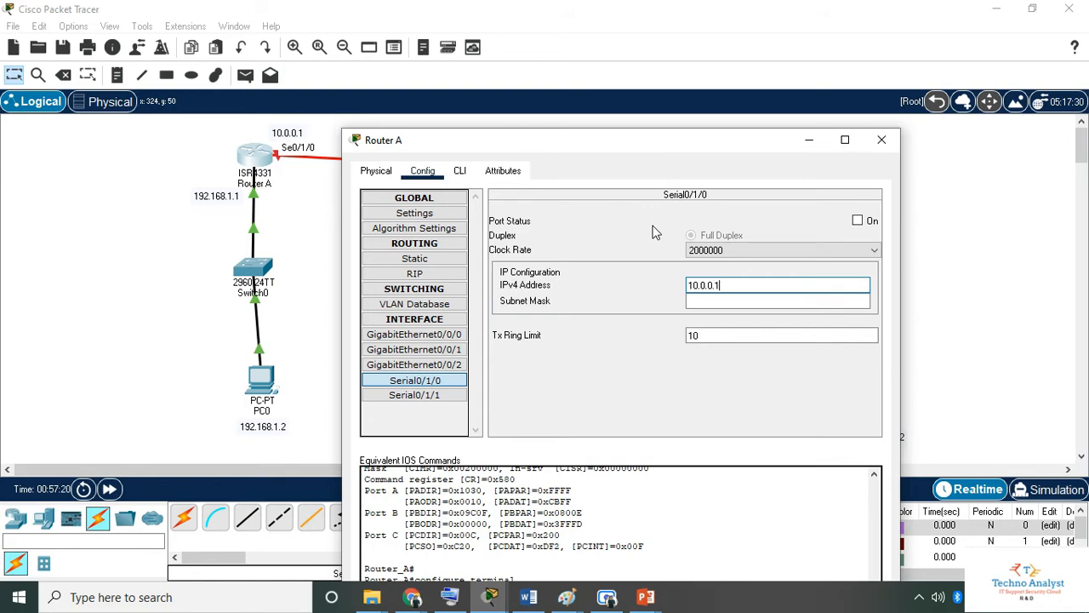
{"action": "left_click", "coordinate": [712, 302]}
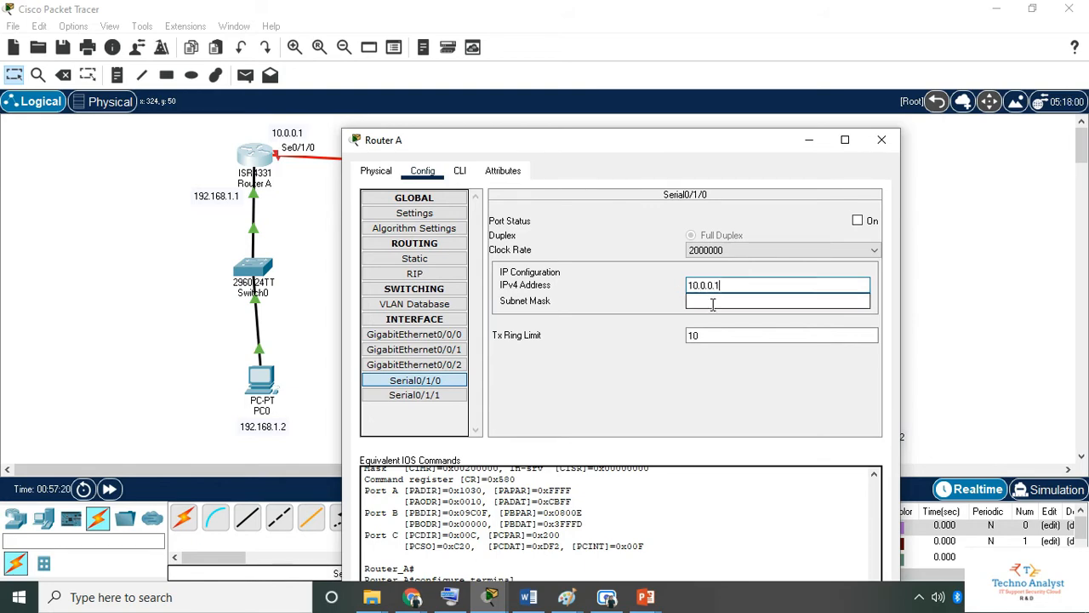
{"action": "left_click", "coordinate": [856, 222]}
{"action": "left_click_drag", "start_coordinate": [686, 136], "coordinate": [692, 43]}
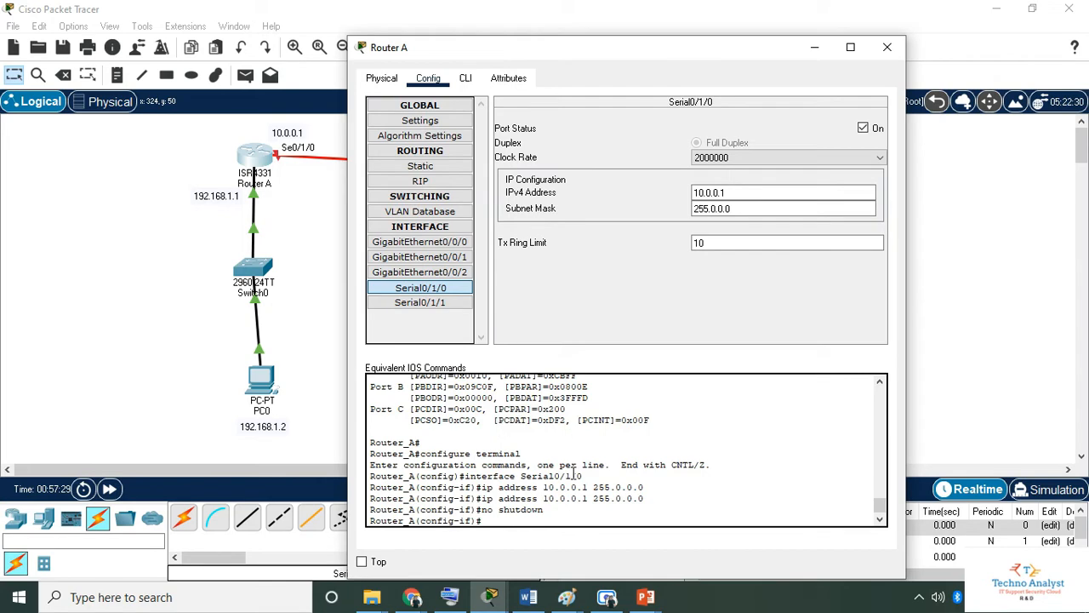
{"action": "left_click", "coordinate": [878, 53]}
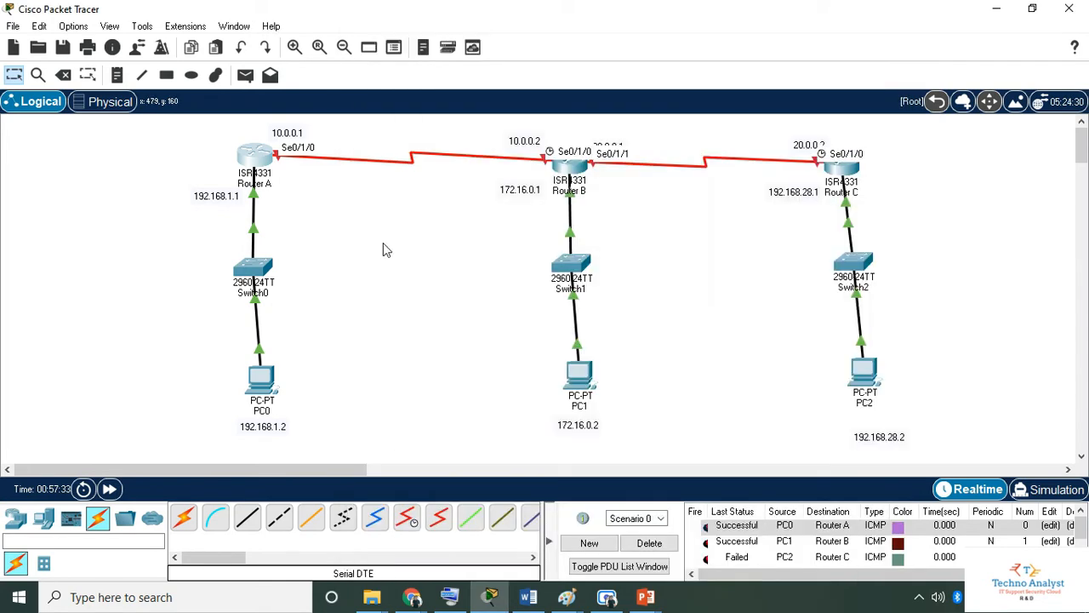
- Configure Router B's Serial0/1/0 with IP address 10.0.0.2 and subnet mask 255.0.0.0, enable the port, and close the router's window
{"action": "left_click", "coordinate": [565, 173]}
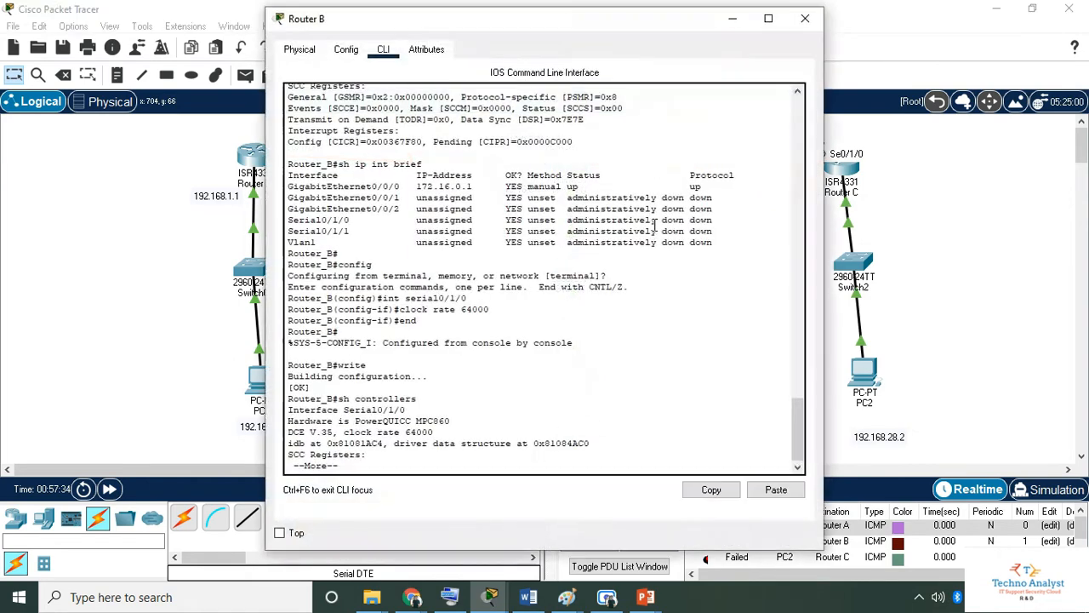
{"action": "left_click", "coordinate": [344, 51]}
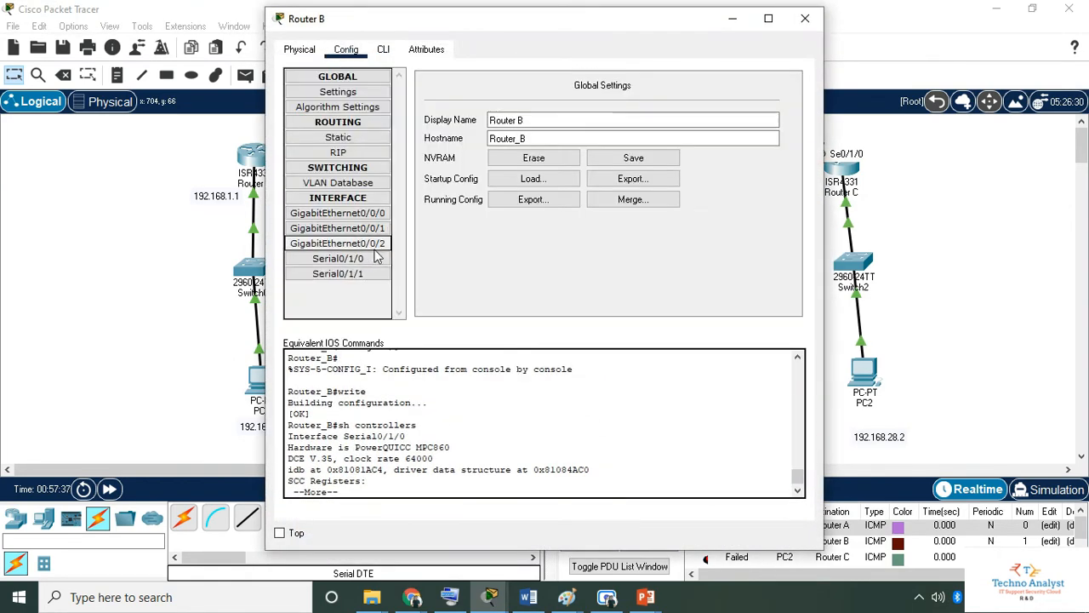
{"action": "left_click", "coordinate": [339, 260]}
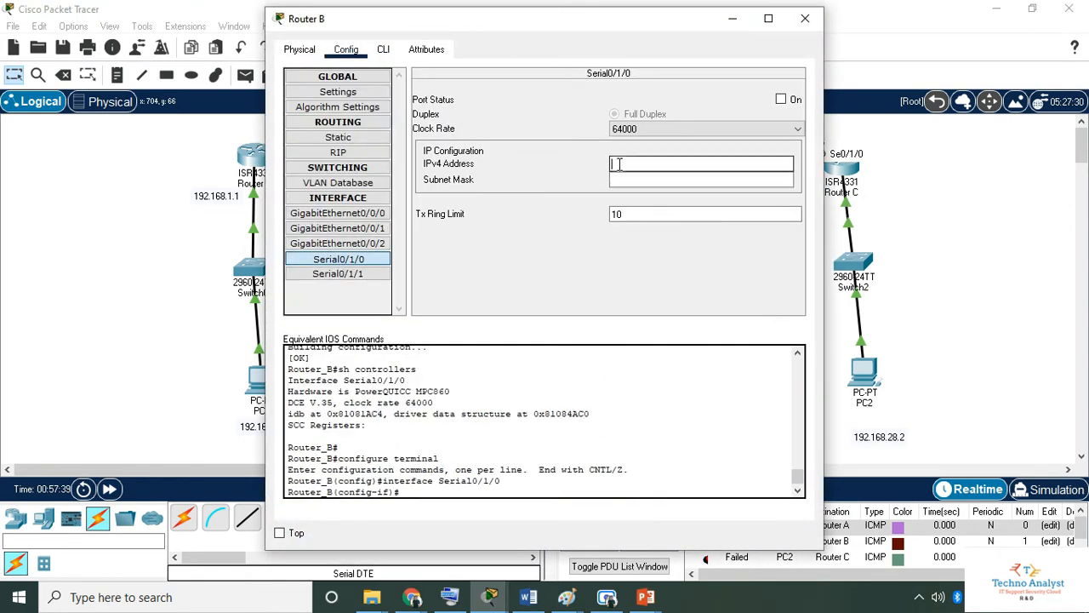
{"action": "left_click_drag", "start_coordinate": [579, 25], "coordinate": [610, 34]}
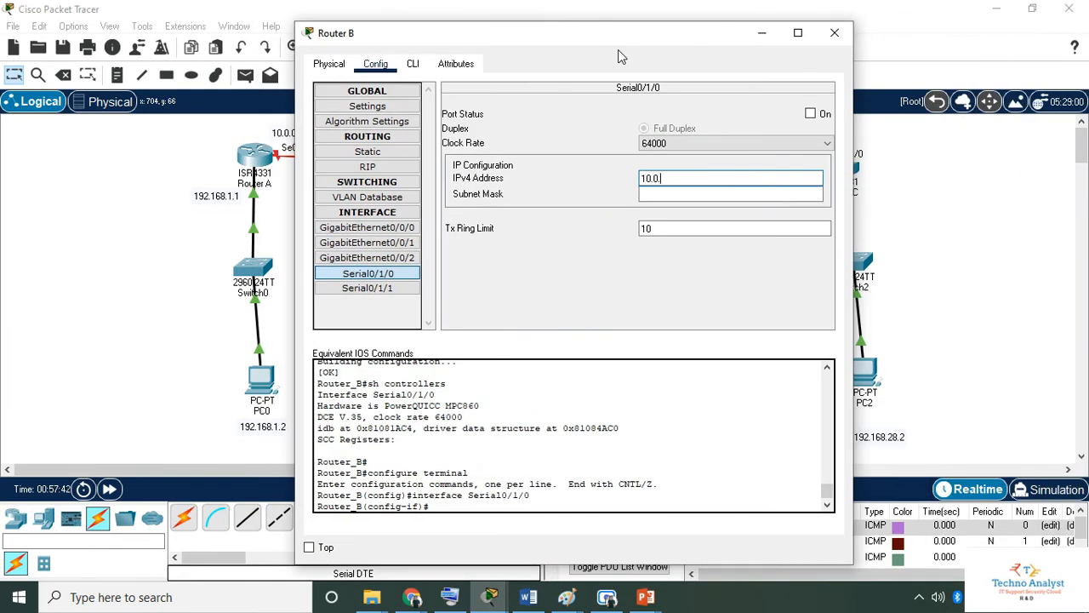
{"action": "type", "text": "10.0.0.2"}
{"action": "left_click", "coordinate": [696, 195]}
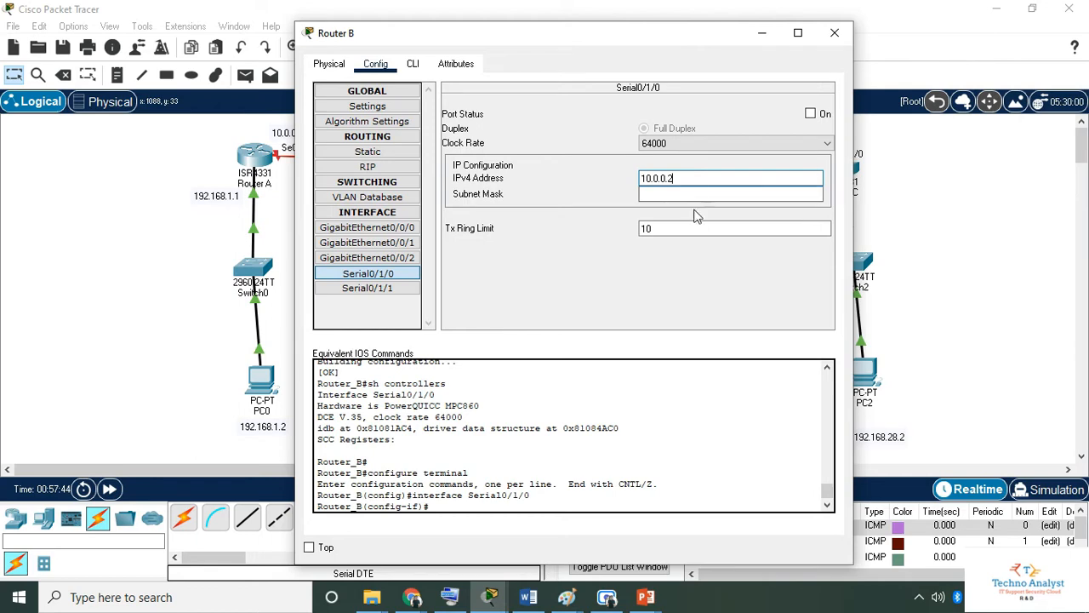
{"action": "left_click", "coordinate": [810, 113]}
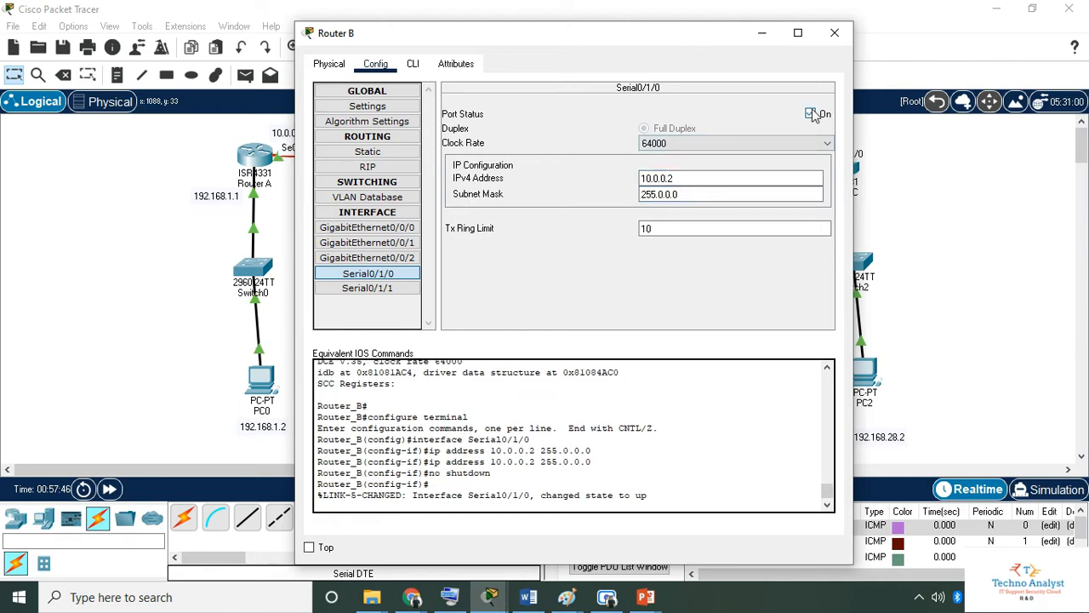
{"action": "left_click", "coordinate": [835, 32]}
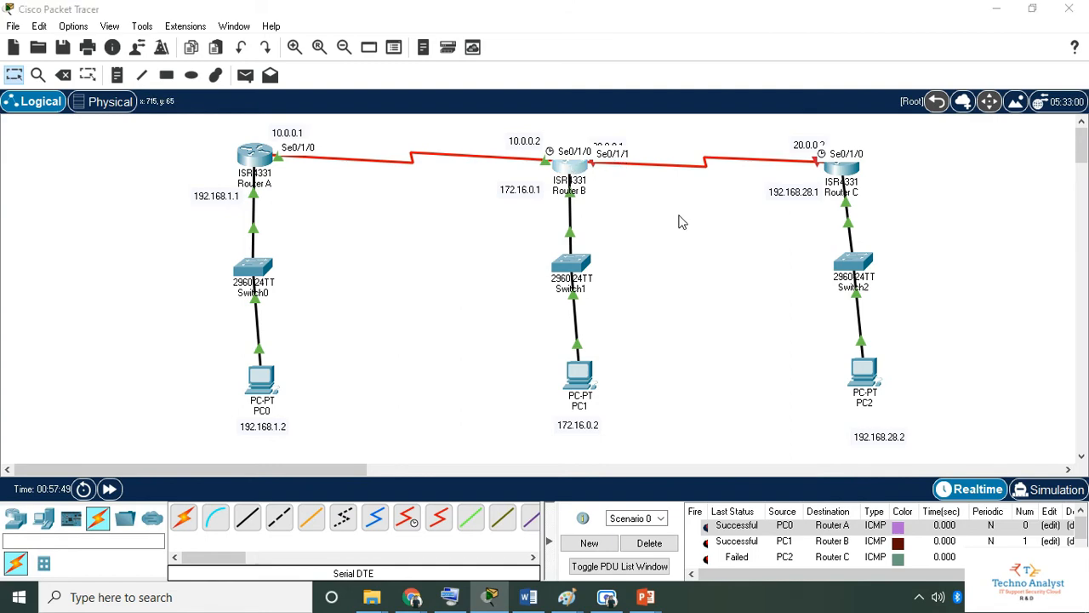
- Configure Router B's Serial0/1/1 with IP address 20.0.0.1 and subnet mask 255.0.0.0, enable the port, and close the router's window
{"action": "left_click", "coordinate": [569, 165]}
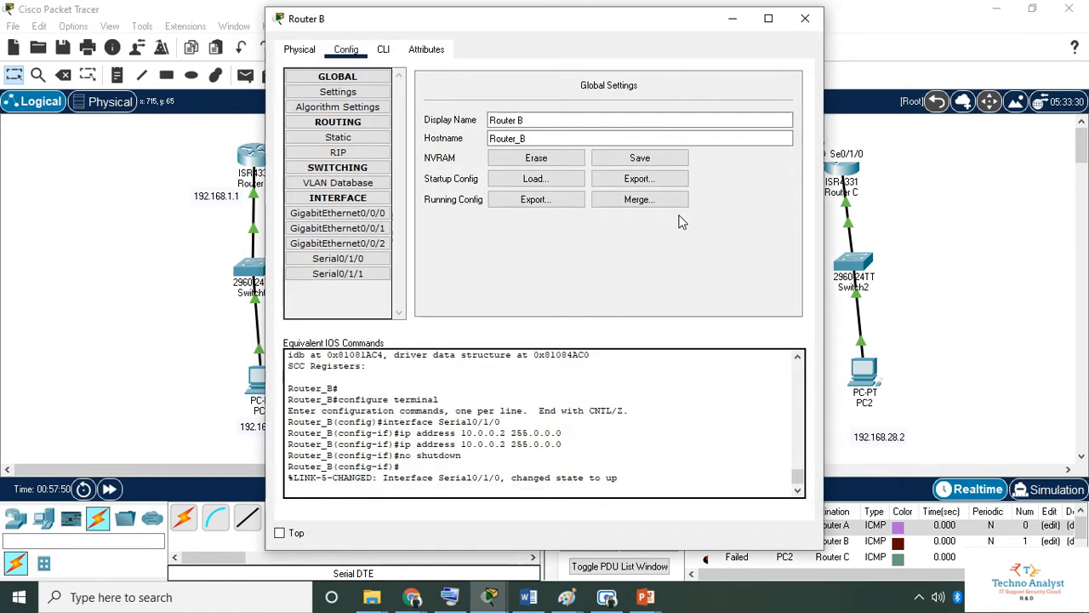
{"action": "left_click", "coordinate": [364, 273]}
{"action": "left_click", "coordinate": [674, 165]}
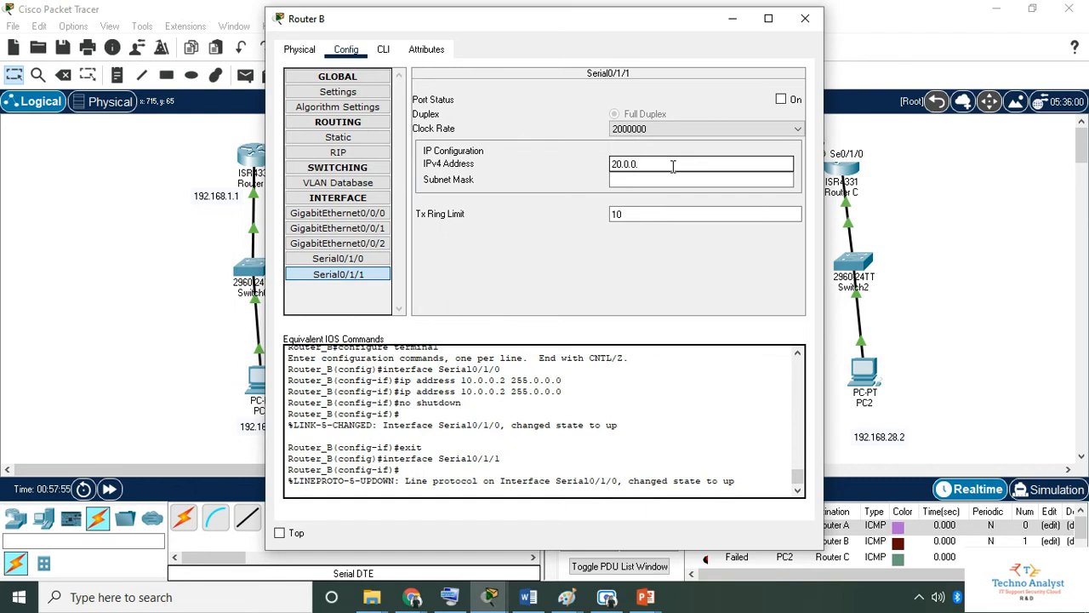
{"action": "key", "text": "Tab"}
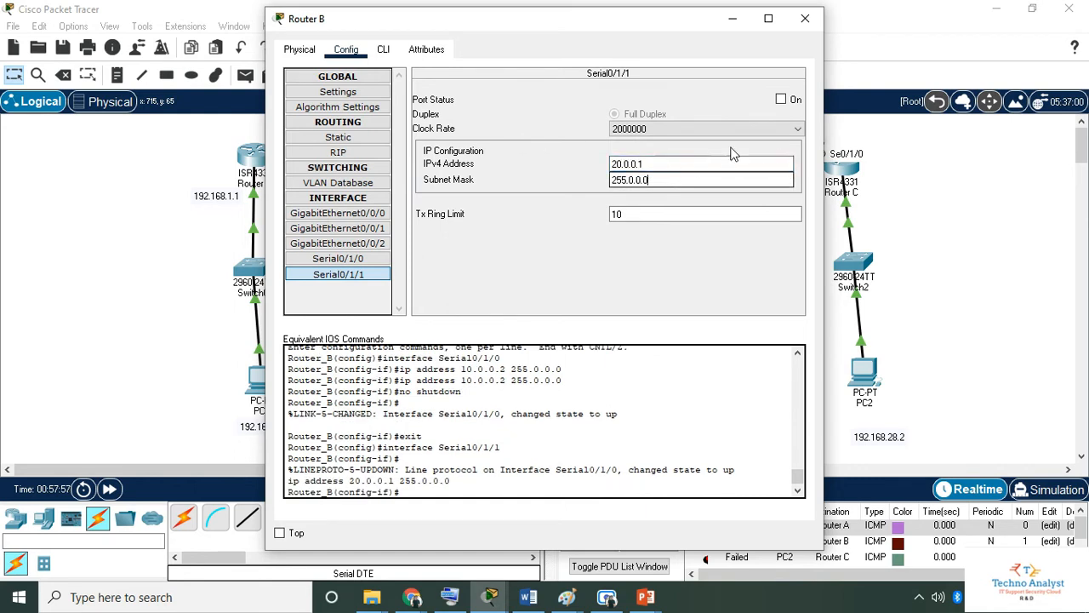
{"action": "left_click", "coordinate": [781, 100]}
{"action": "left_click", "coordinate": [804, 19]}
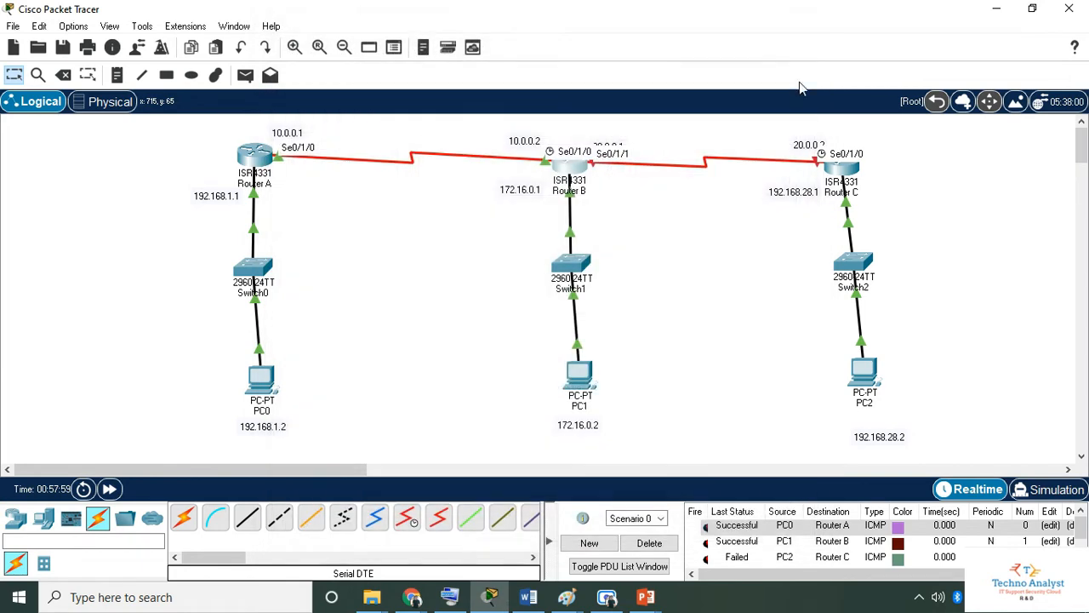
- Configure Router C's Serial0/1/0 with IP address 20.0.0.2 and subnet mask 255.0.0.0, enable the port, and close the router's window
{"action": "left_click", "coordinate": [842, 174]}
{"action": "left_click", "coordinate": [338, 258]}
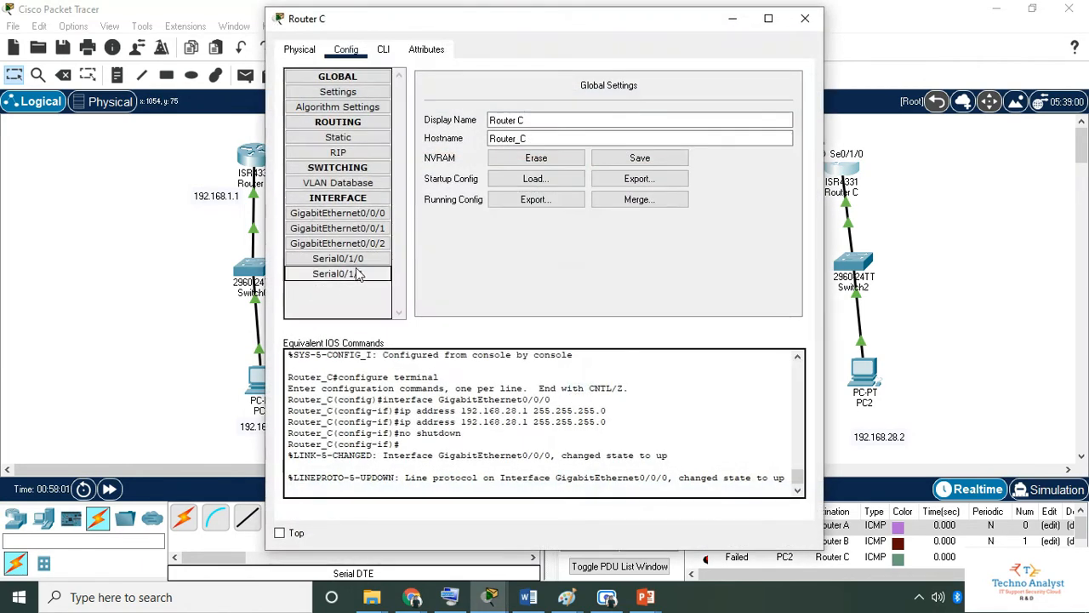
{"action": "left_click", "coordinate": [659, 168]}
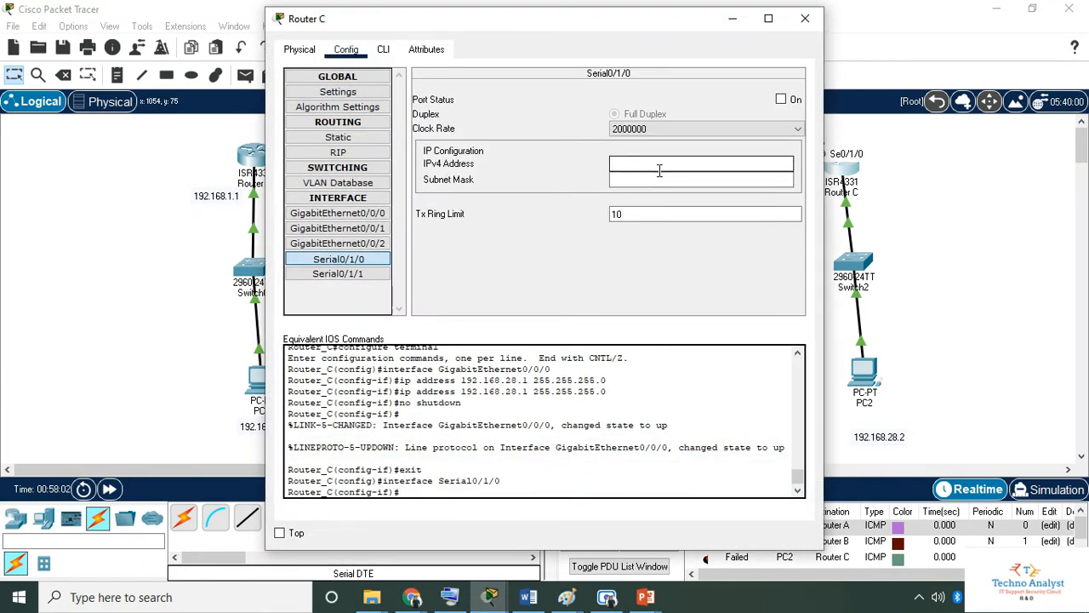
{"action": "type", "text": "20.0.0.2"}
{"action": "left_click", "coordinate": [658, 179]}
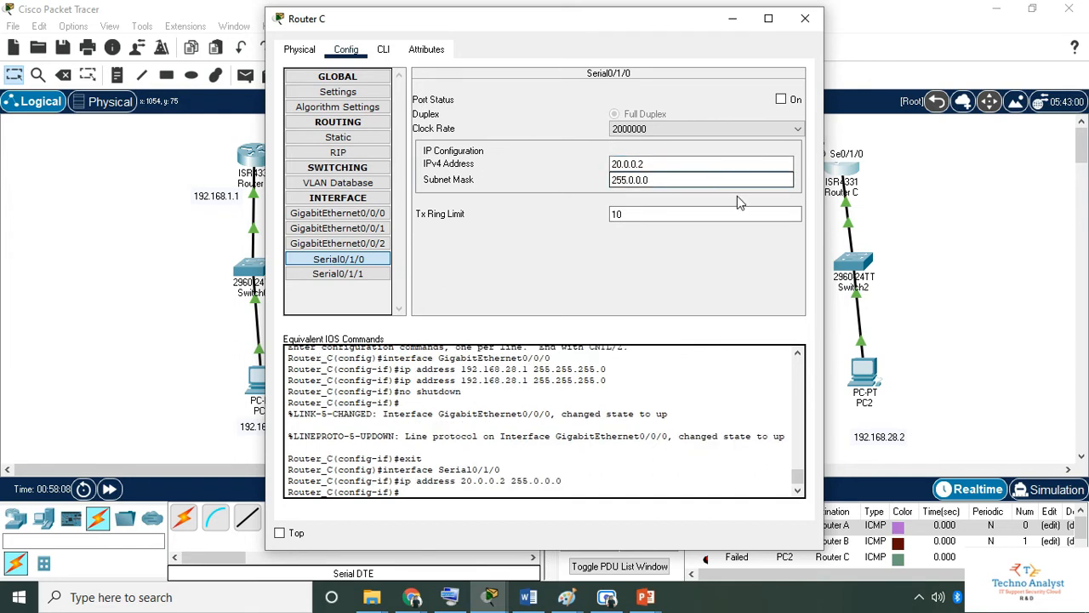
{"action": "left_click", "coordinate": [780, 99]}
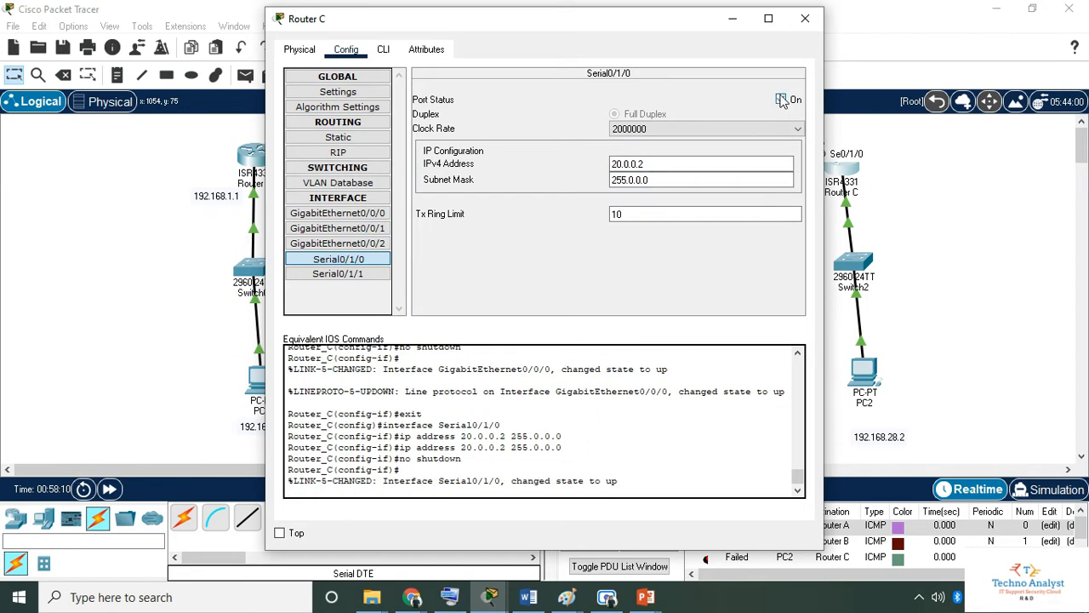
{"action": "left_click", "coordinate": [805, 18]}
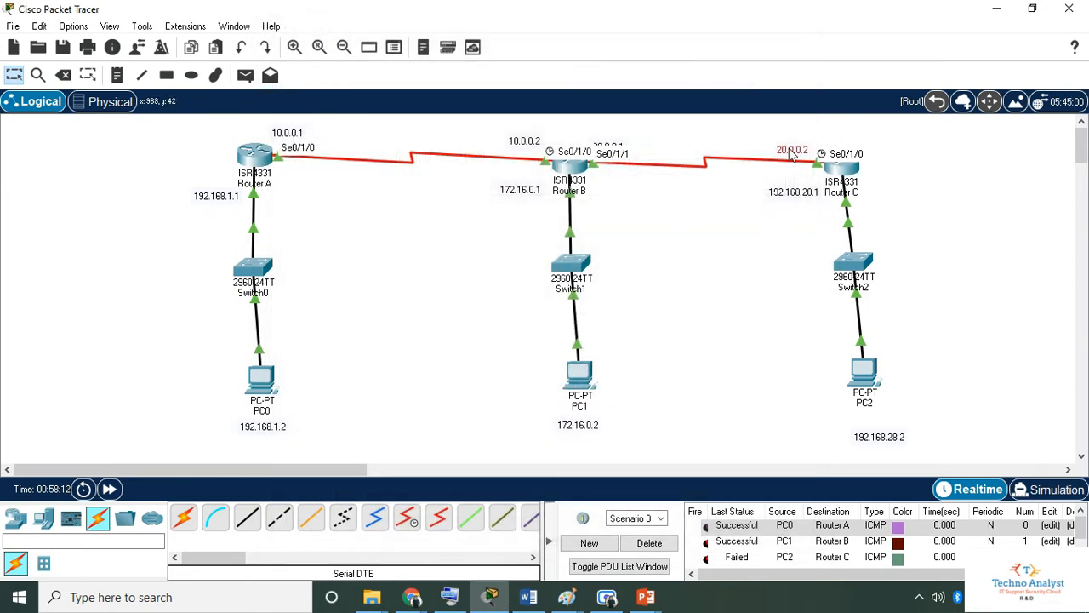
- Reposition Router B's address labels, with 10.0.0.2 slightly lower beside Se0/1/0 and 20.0.0.1 clearly readable above Se0/1/1
{"action": "left_click_drag", "start_coordinate": [613, 139], "coordinate": [618, 179]}
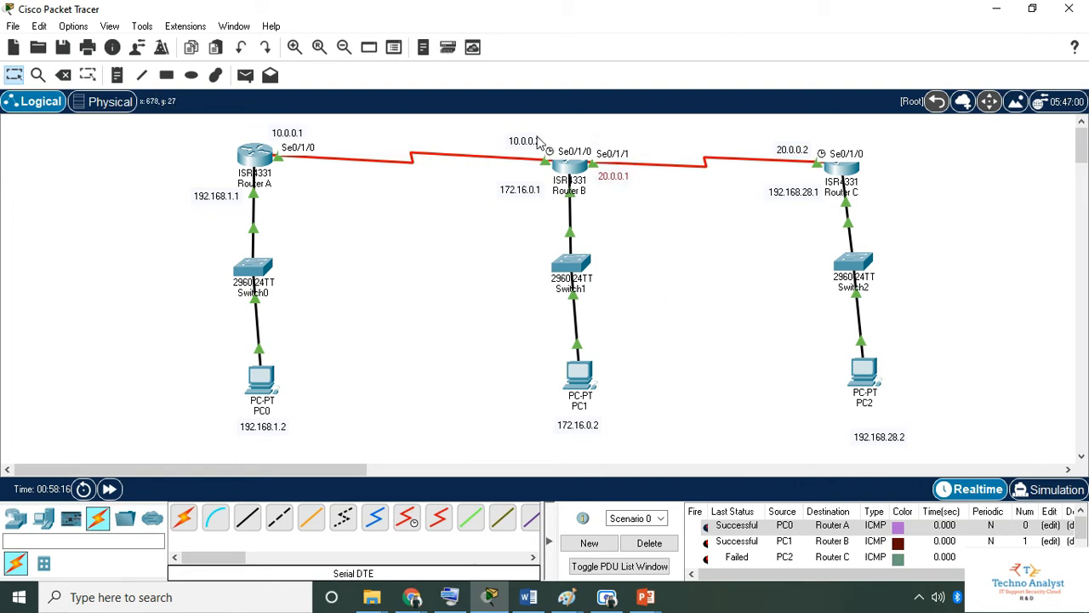
{"action": "left_click_drag", "start_coordinate": [537, 142], "coordinate": [537, 148]}
{"action": "left_click_drag", "start_coordinate": [617, 179], "coordinate": [607, 145]}
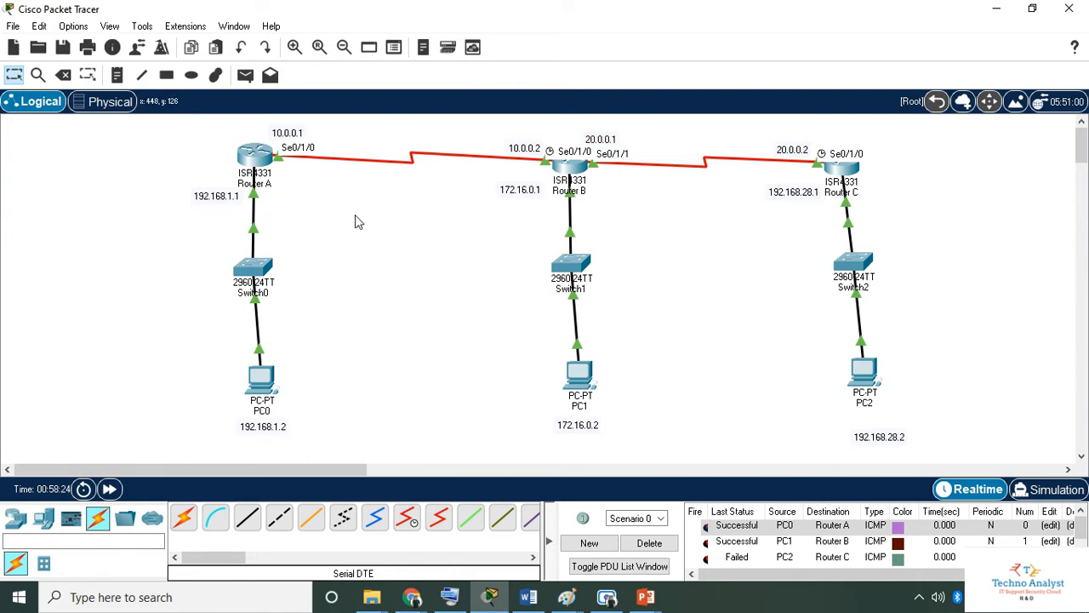
- Create a new PDU scenario and send a simple PDU from PC0 to Router A
{"action": "mouse_move", "coordinate": [271, 170]}
{"action": "left_click", "coordinate": [589, 543]}
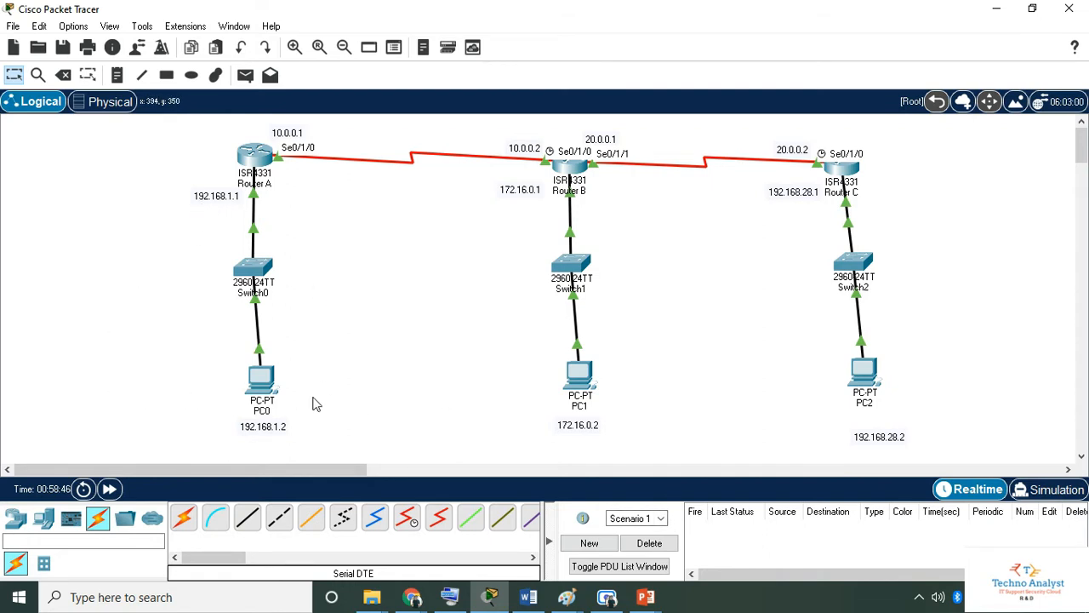
{"action": "left_click", "coordinate": [245, 75]}
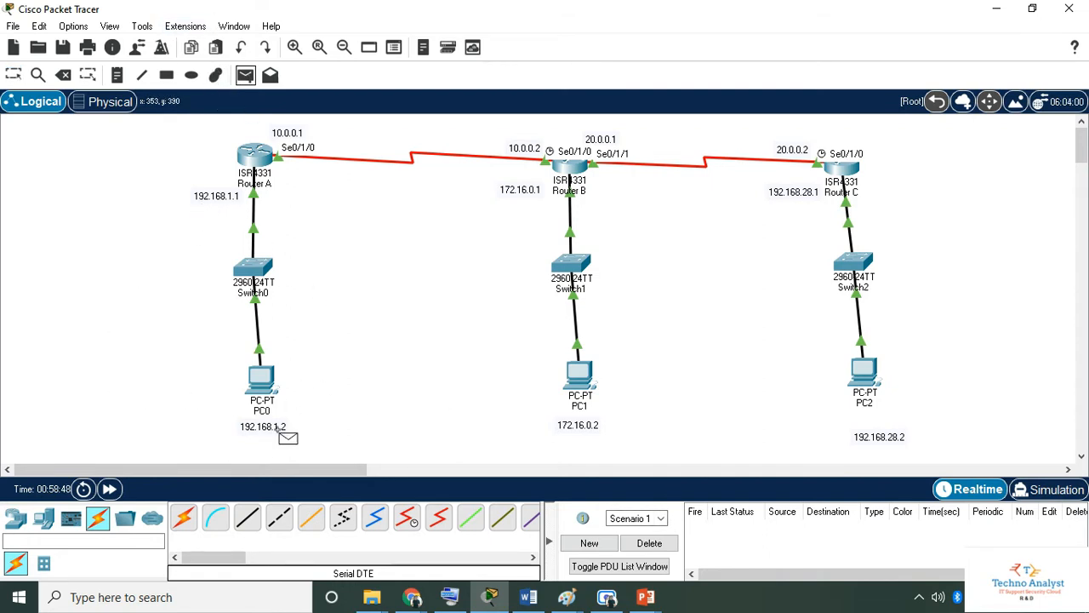
{"action": "left_click", "coordinate": [265, 383]}
{"action": "left_click", "coordinate": [255, 157]}
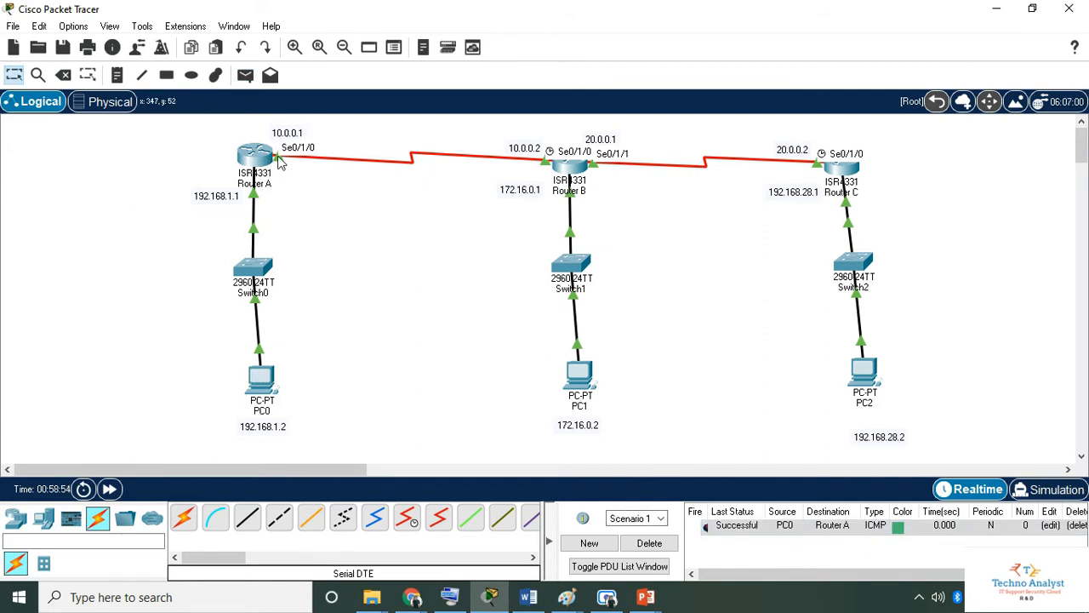
- Send simple PDUs from PC1 to Router B and from PC2 to Router C to test both LANs
{"action": "left_click", "coordinate": [245, 74]}
{"action": "left_click", "coordinate": [579, 372]}
{"action": "left_click", "coordinate": [582, 168]}
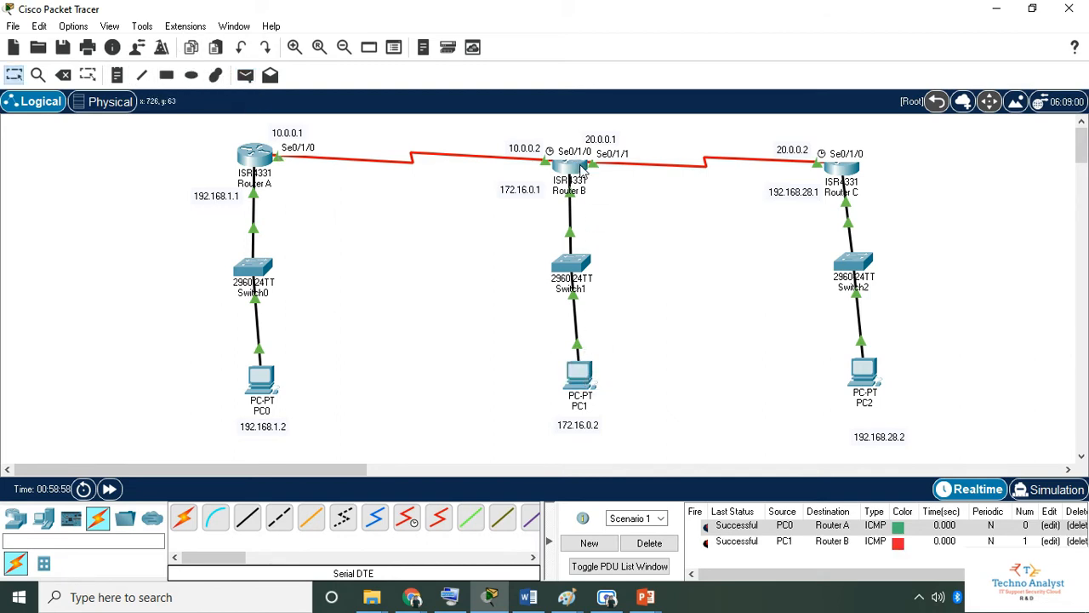
{"action": "left_click", "coordinate": [245, 75]}
{"action": "left_click", "coordinate": [863, 371]}
{"action": "left_click", "coordinate": [847, 168]}
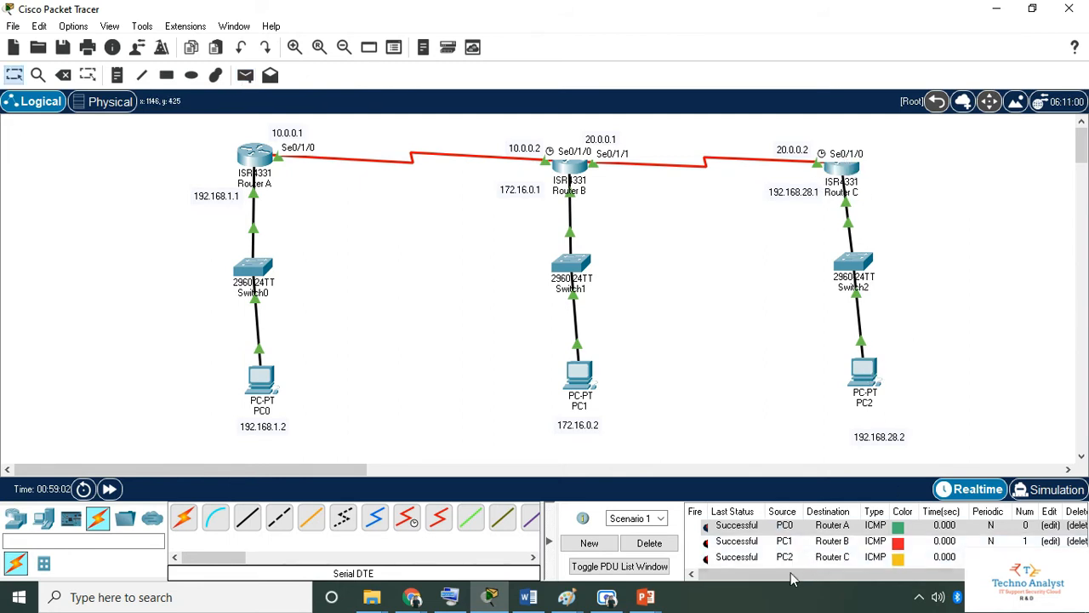
- Send a simple PDU from PC0 to Router B to test connectivity between the two networks
{"action": "left_click", "coordinate": [245, 75]}
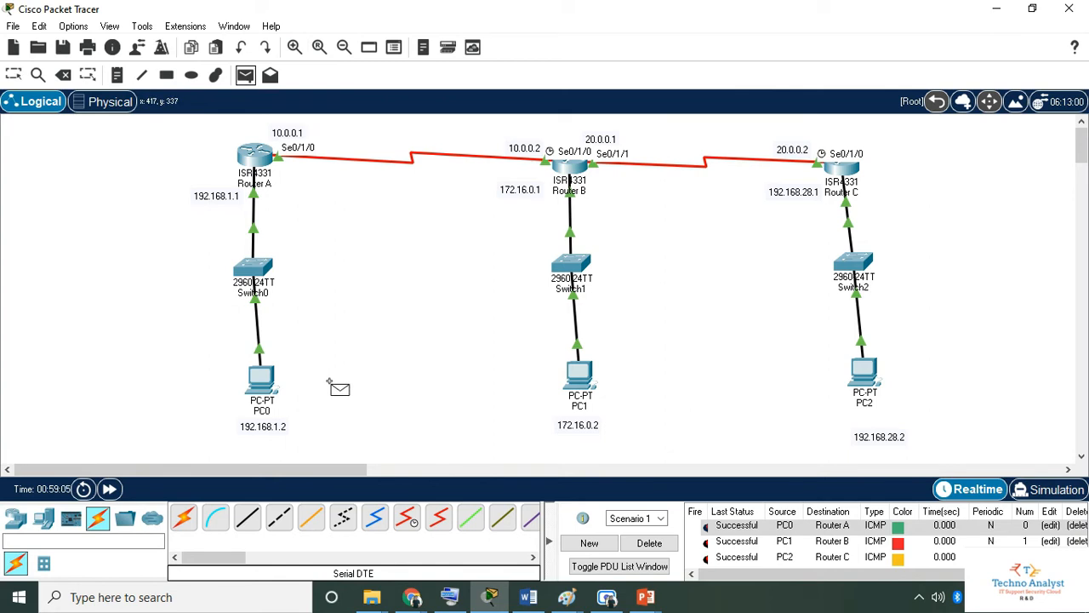
{"action": "left_click", "coordinate": [264, 377]}
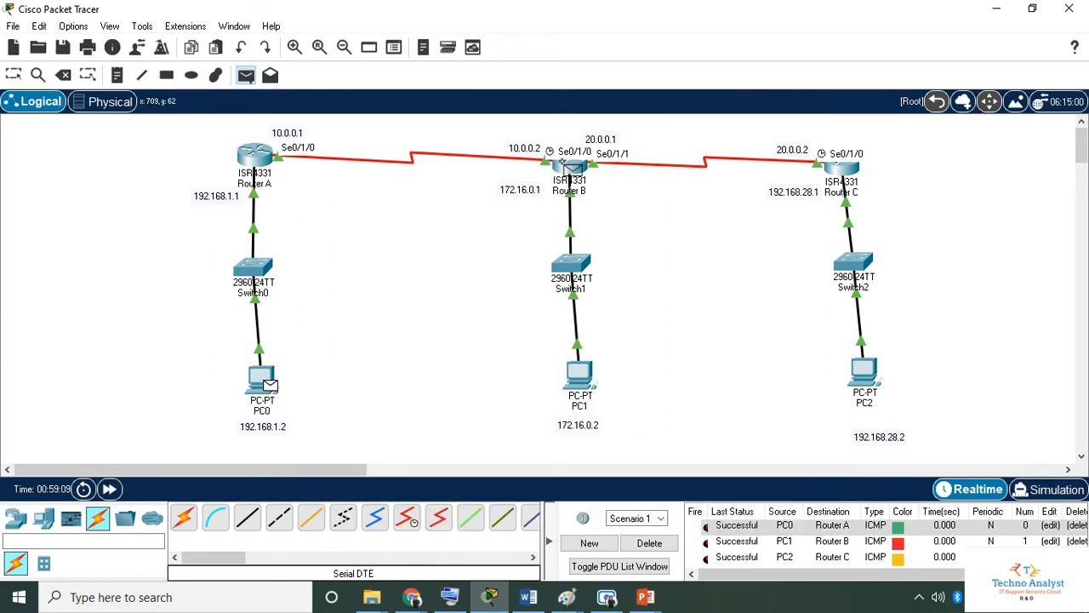
{"action": "left_click", "coordinate": [566, 165]}
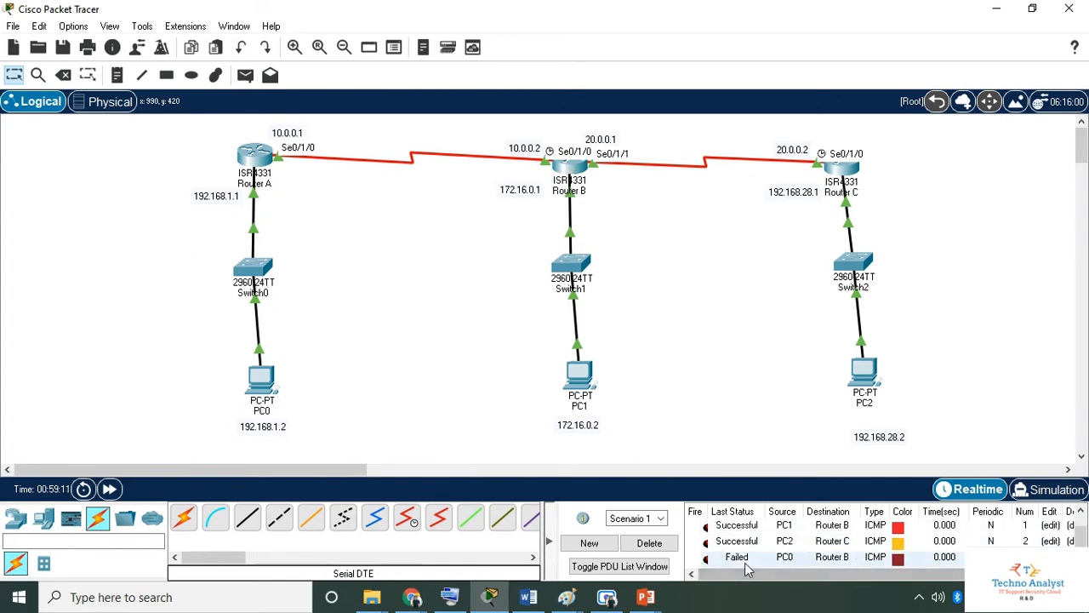
- Create a new PDU scenario and send a simple PDU from PC2 to Router B
{"action": "left_click", "coordinate": [590, 545]}
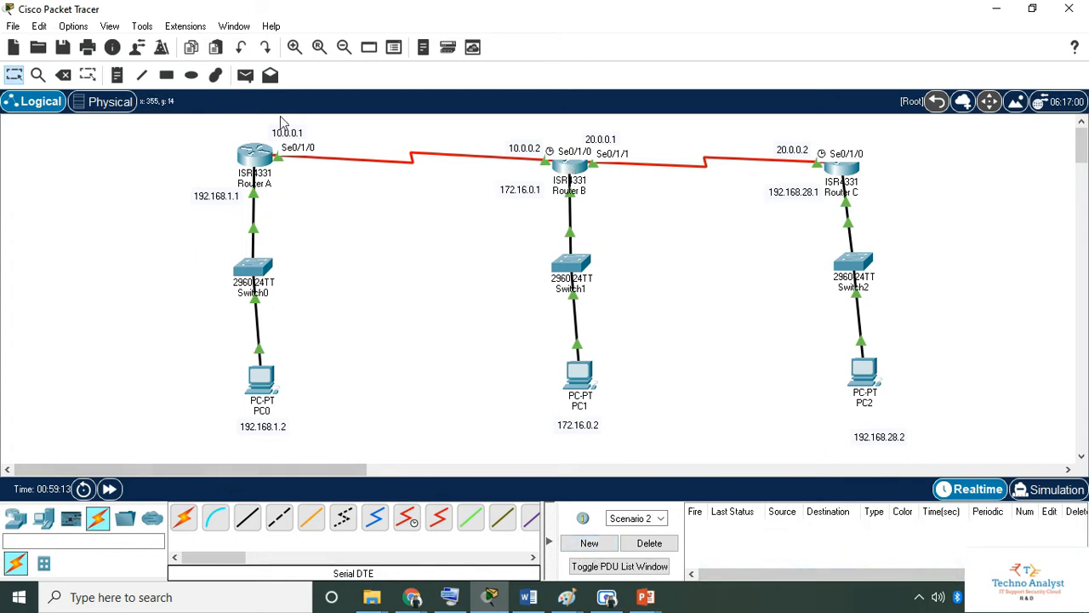
{"action": "left_click", "coordinate": [245, 75]}
{"action": "left_click", "coordinate": [868, 373]}
{"action": "left_click", "coordinate": [586, 172]}
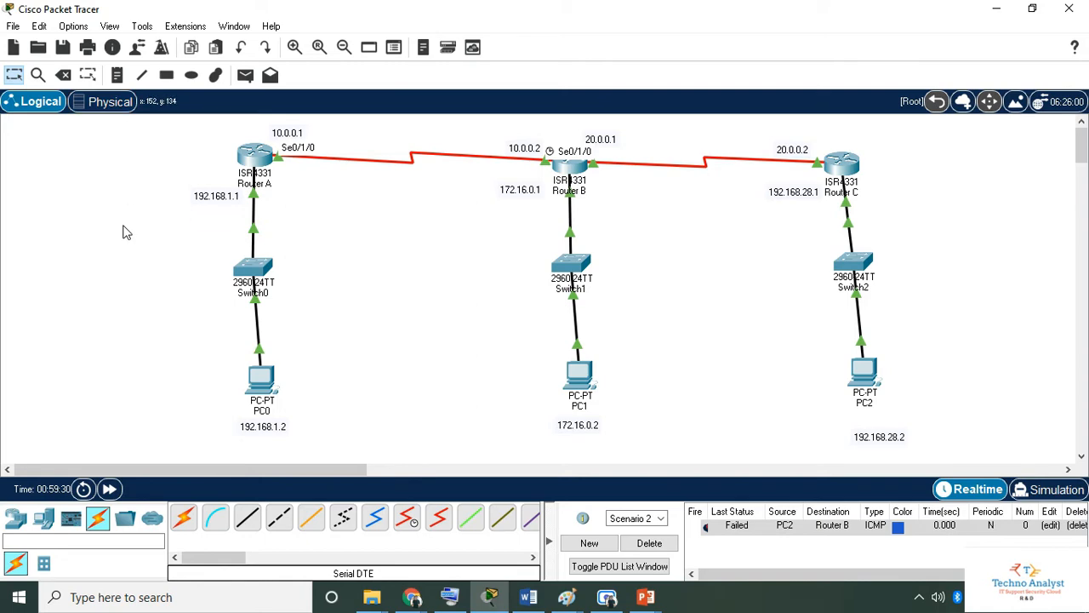
- Open Router A's command line, enter global configuration mode and start OSPF routing with process ID 1
{"action": "left_click", "coordinate": [257, 164]}
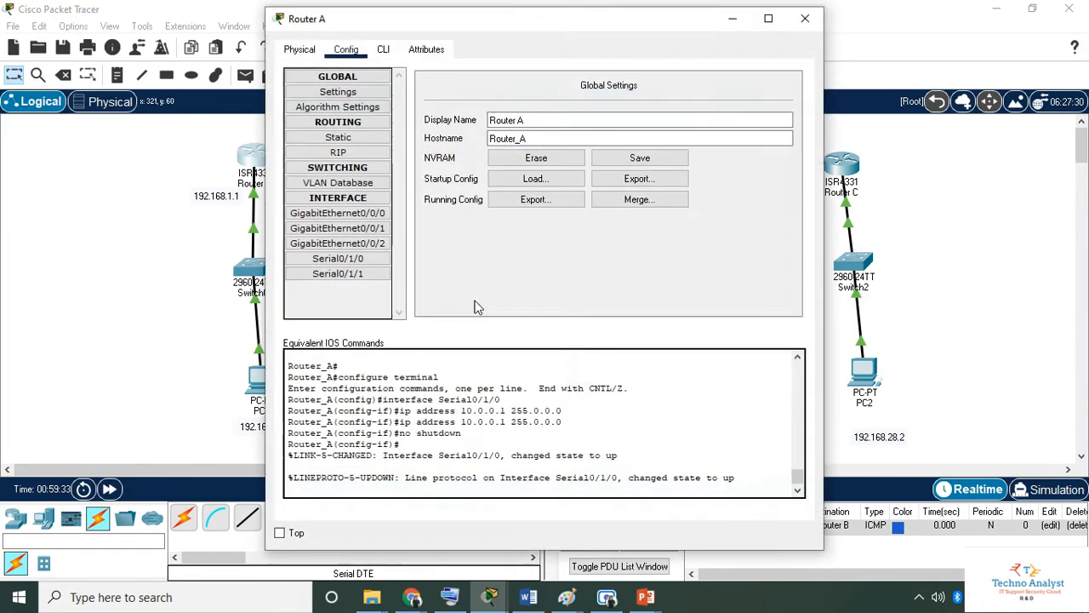
{"action": "left_click", "coordinate": [382, 51]}
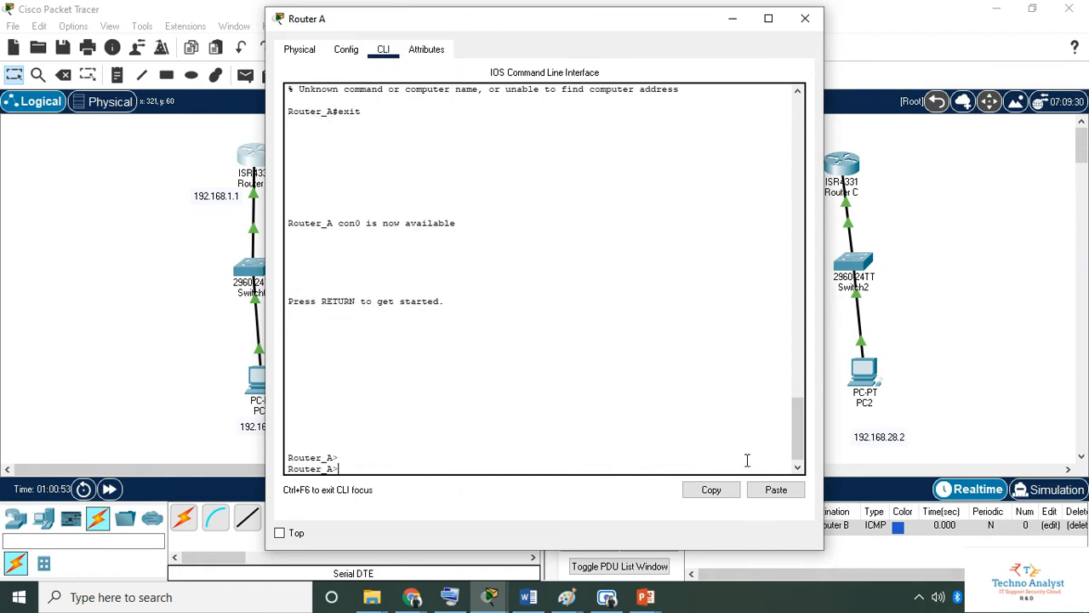
{"action": "key", "text": "Return"}
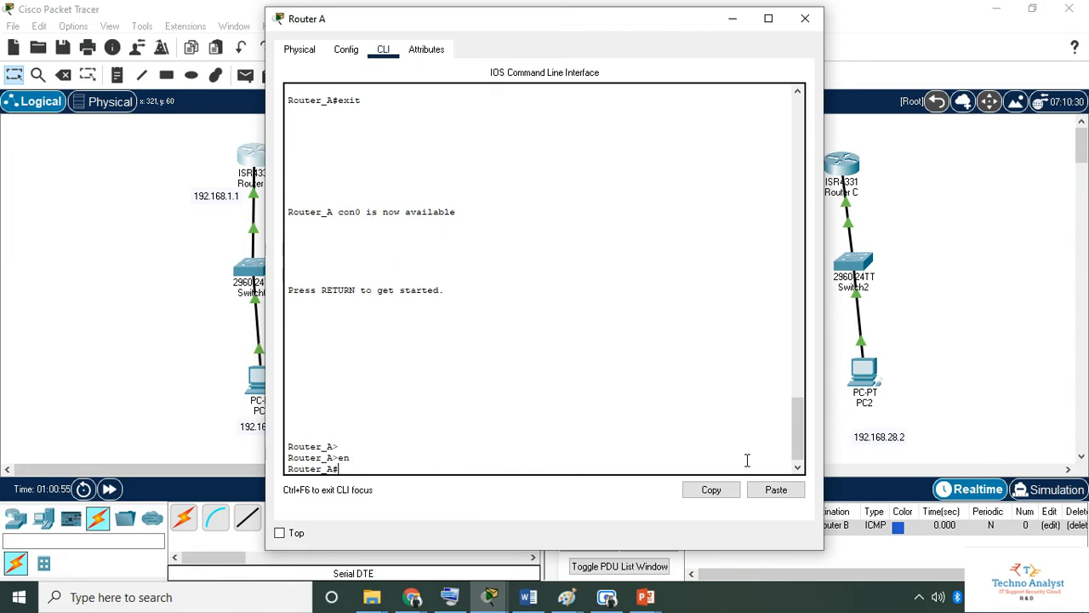
{"action": "type", "text": "config"}
{"action": "key", "text": "Return"}
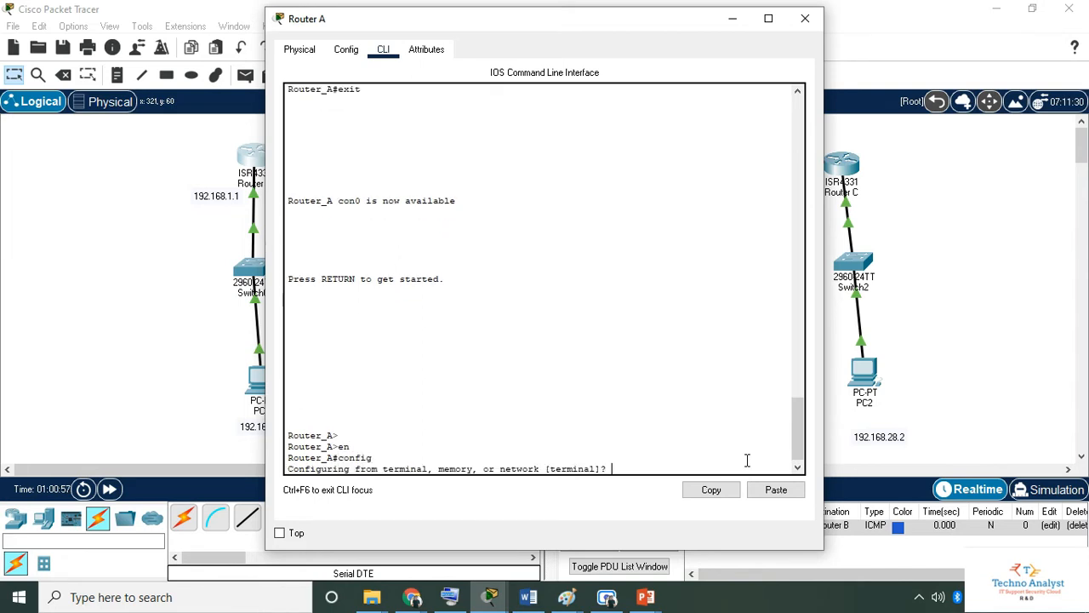
{"action": "key", "text": "Return"}
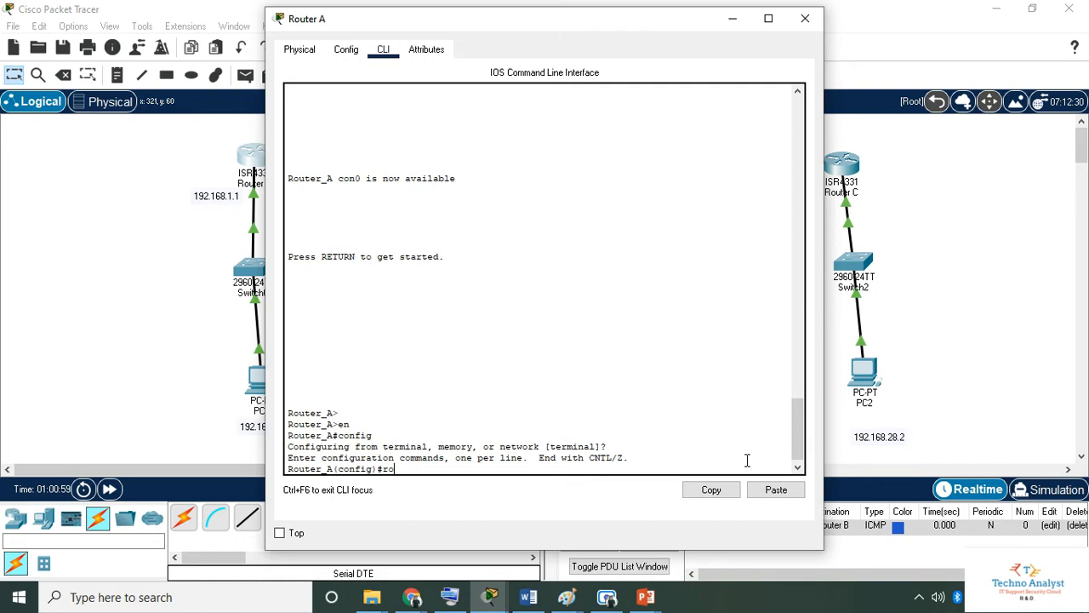
{"action": "type", "text": "spf 1"}
{"action": "key", "text": "Return"}
- Advertise Router A's LAN network 192.168.1.0 with wildcard mask 0.0.0.255 in OSPF area 0
{"action": "type", "text": "n"}
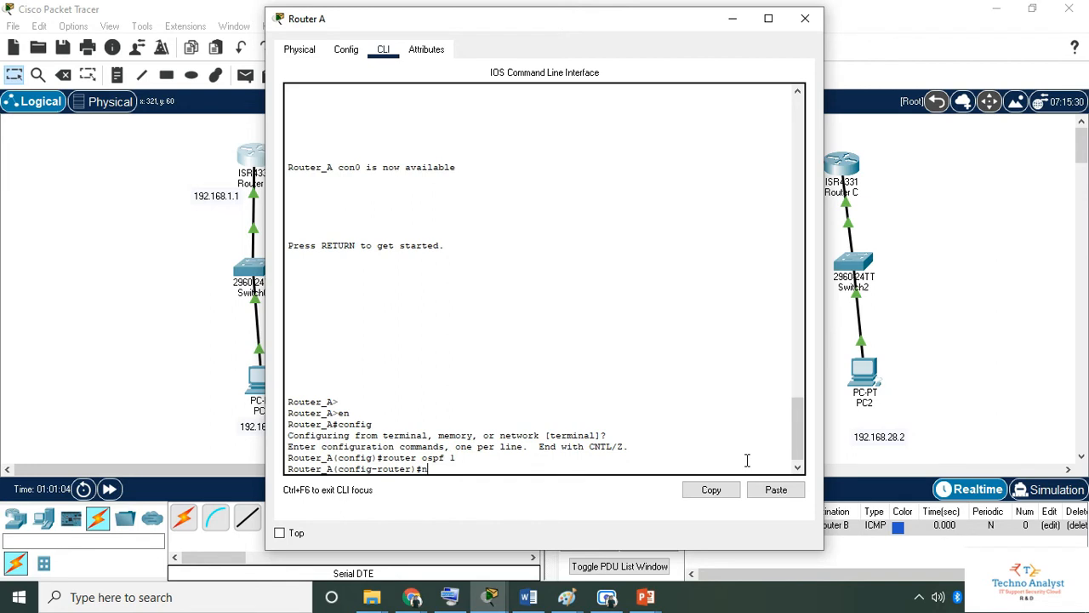
{"action": "type", "text": "etwork"}
{"action": "left_click_drag", "start_coordinate": [455, 26], "coordinate": [697, 105]}
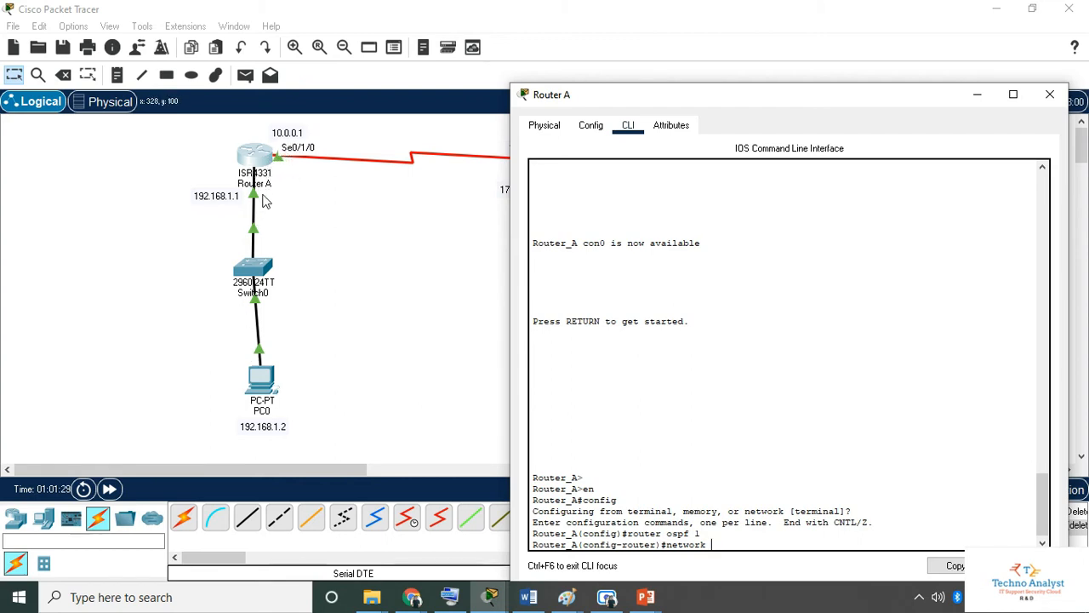
{"action": "left_click_drag", "start_coordinate": [558, 104], "coordinate": [500, 25]}
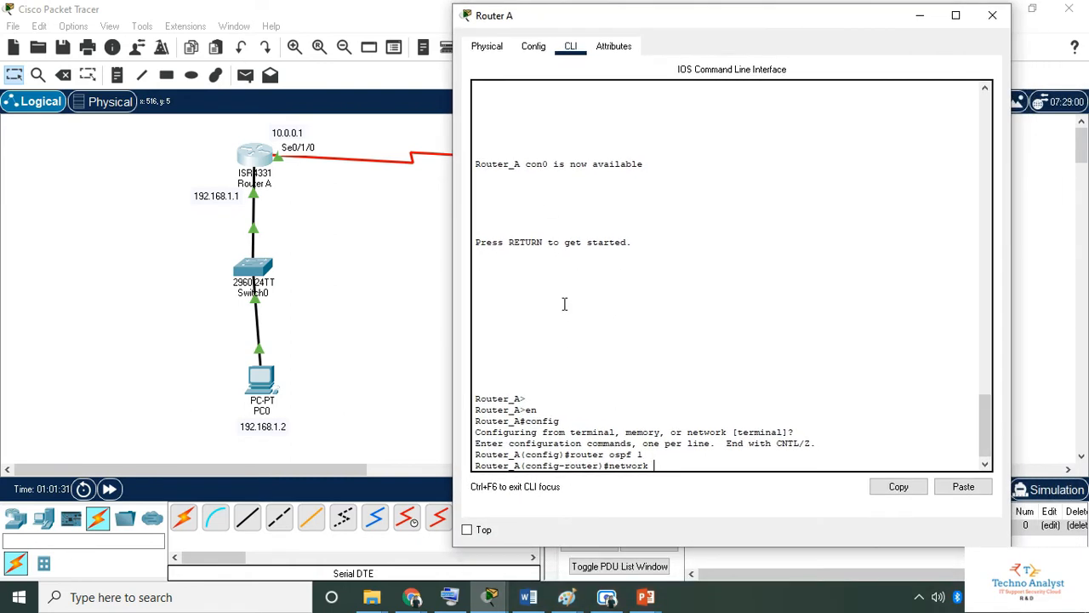
{"action": "type", "text": "192.168.1.0"}
{"action": "type", "text": "0.0.0.255"}
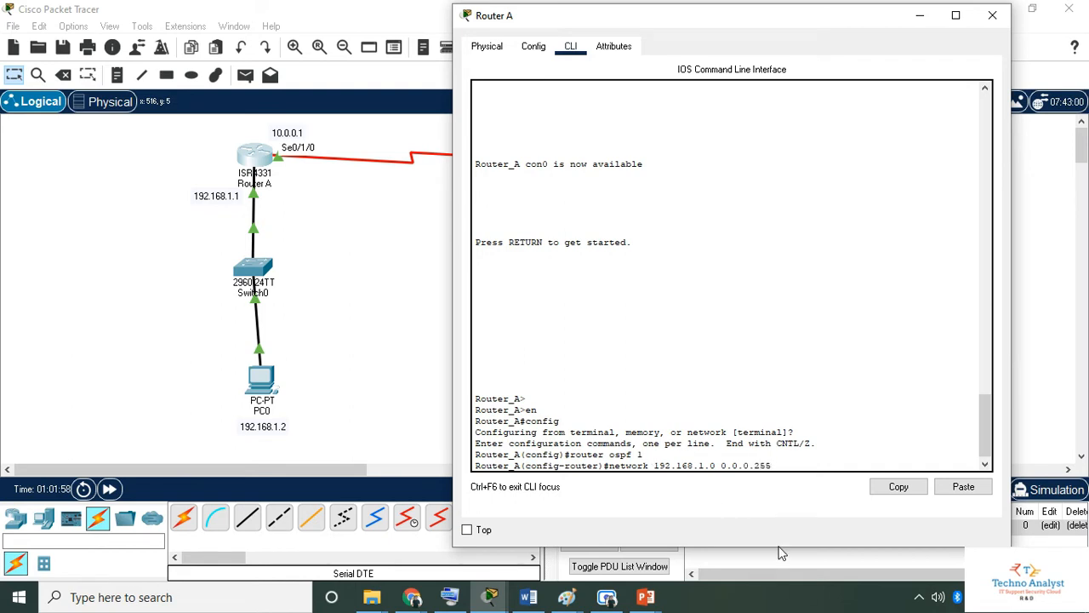
{"action": "type", "text": " area 0"}
{"action": "key", "text": "Return"}
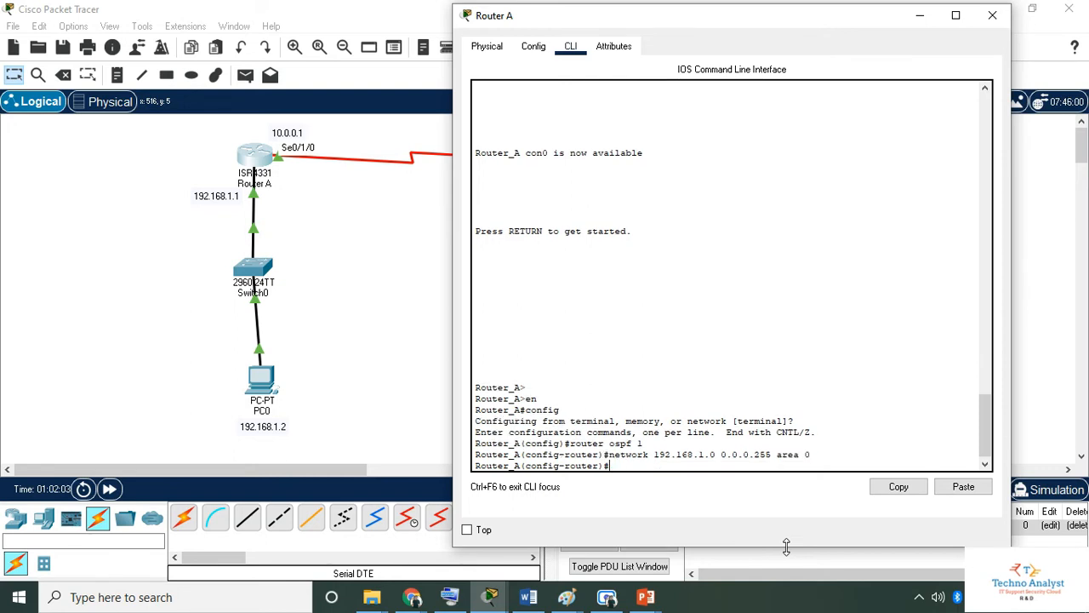
- Add network 10.0.0.0 with wildcard mask 0.255.255.255 in area 0 to Router A's OSPF process
{"action": "type", "text": "network"}
{"action": "type", "text": "10."}
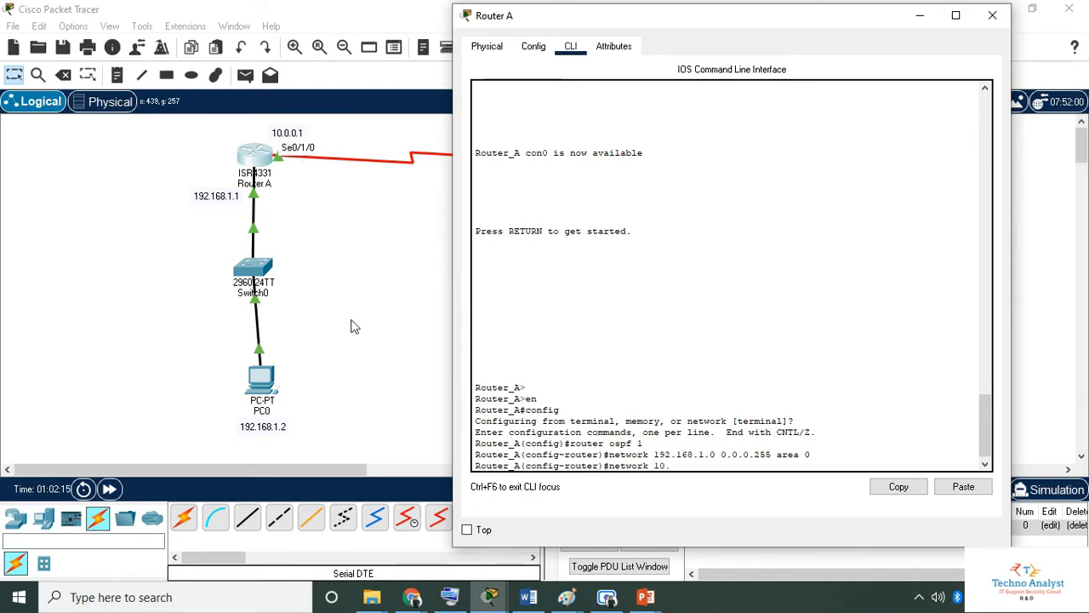
{"action": "type", "text": "0.0.0 0.255.255.255 area 0"}
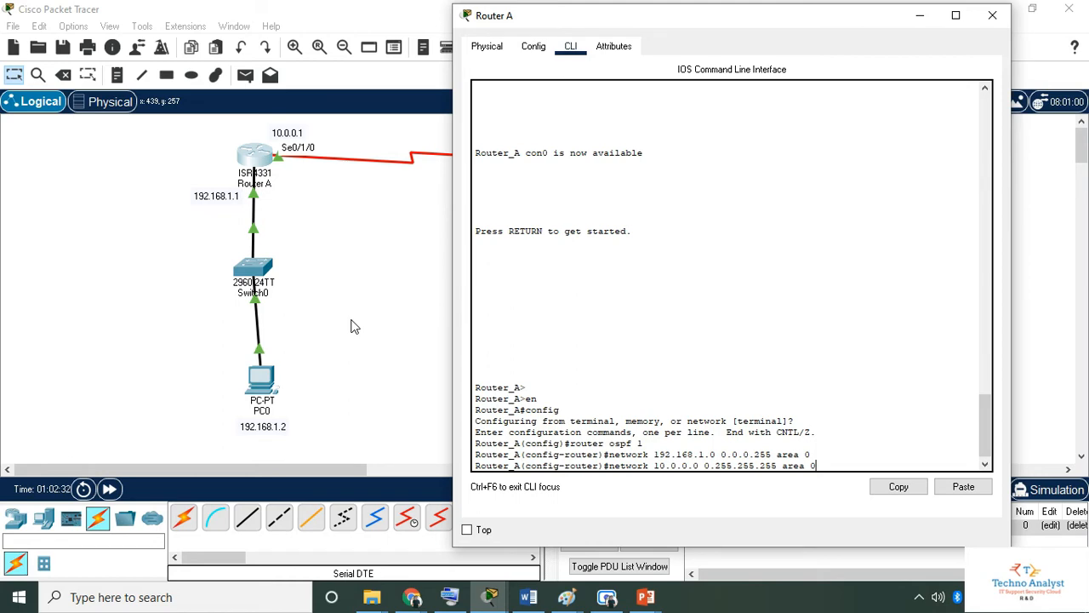
{"action": "key", "text": "Return"}
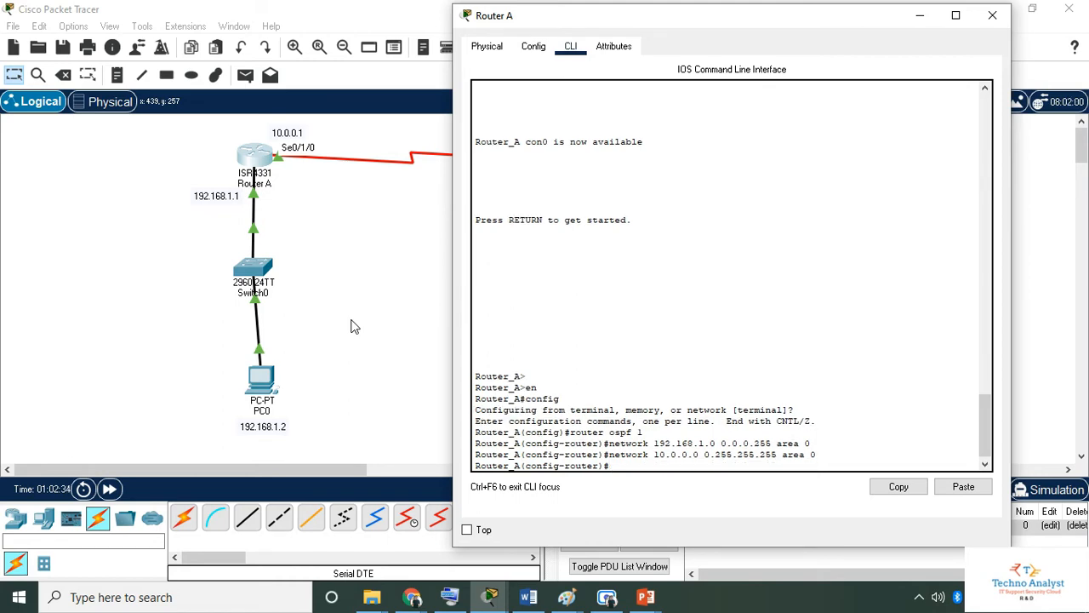
- Add network 20.0.0.0 with wildcard mask 0.255.255.255 in area 0 to Router A's OSPF process
{"action": "left_click_drag", "start_coordinate": [700, 21], "coordinate": [557, 294]}
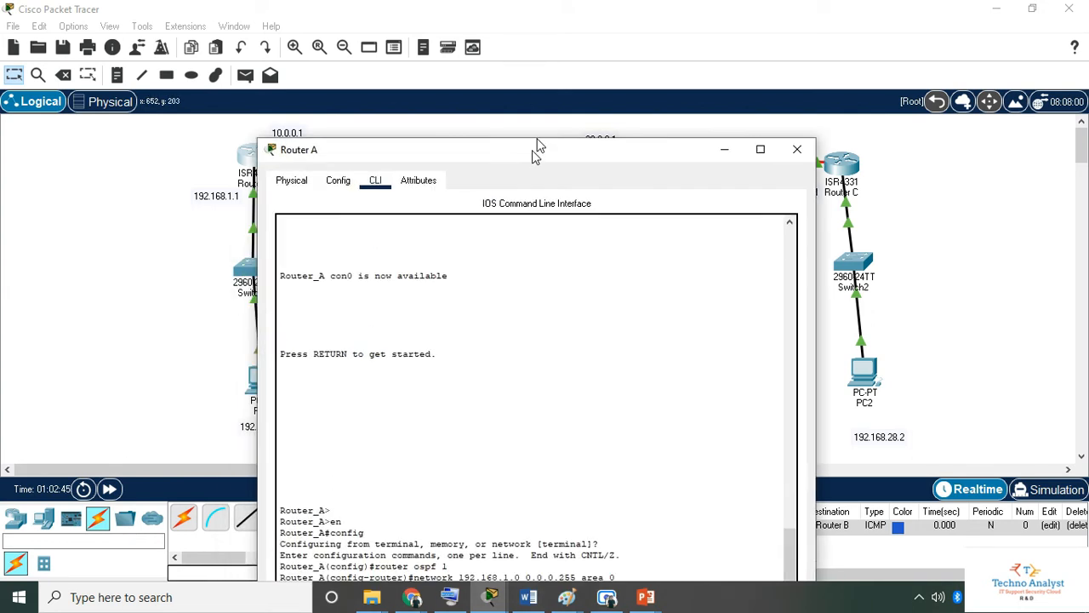
{"action": "left_click_drag", "start_coordinate": [535, 146], "coordinate": [549, 64]}
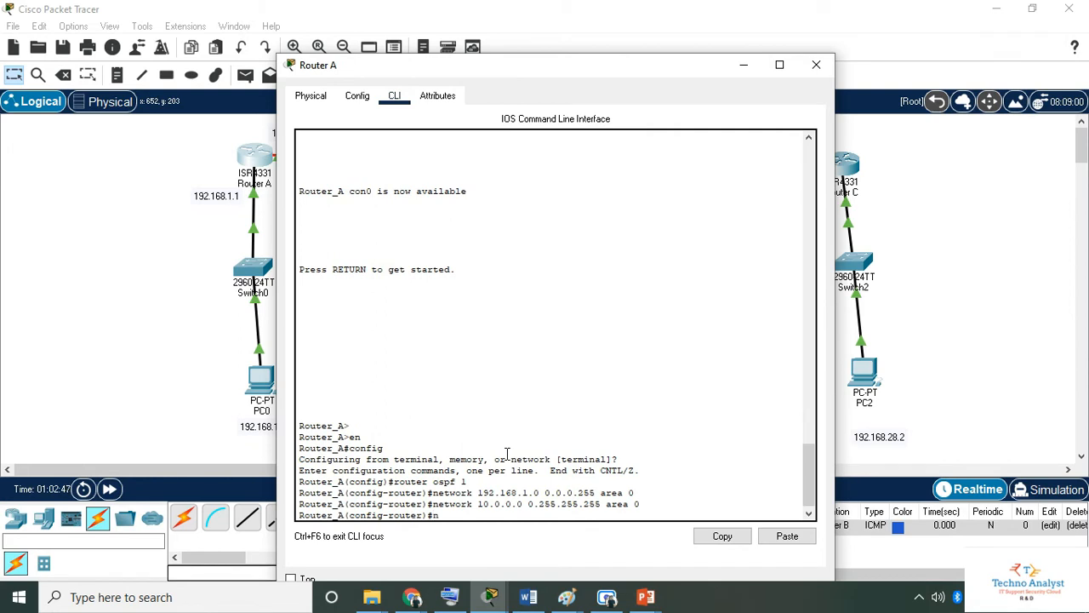
{"action": "type", "text": "etwork 20.0.0.0"}
{"action": "type", "text": "0.255.255.255"}
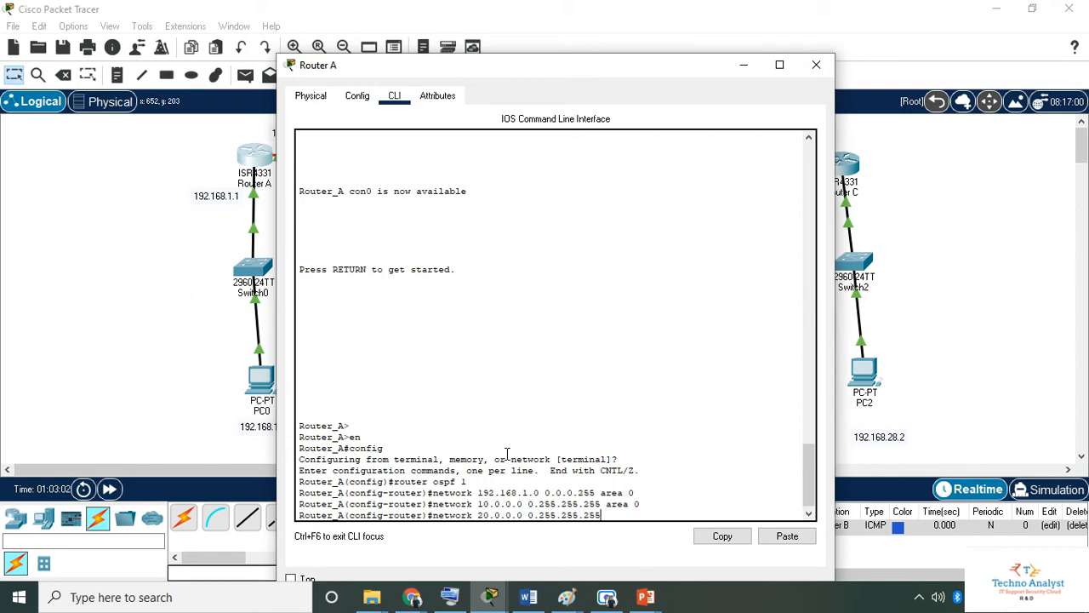
{"action": "type", "text": " area 0"}
{"action": "key", "text": "Return"}
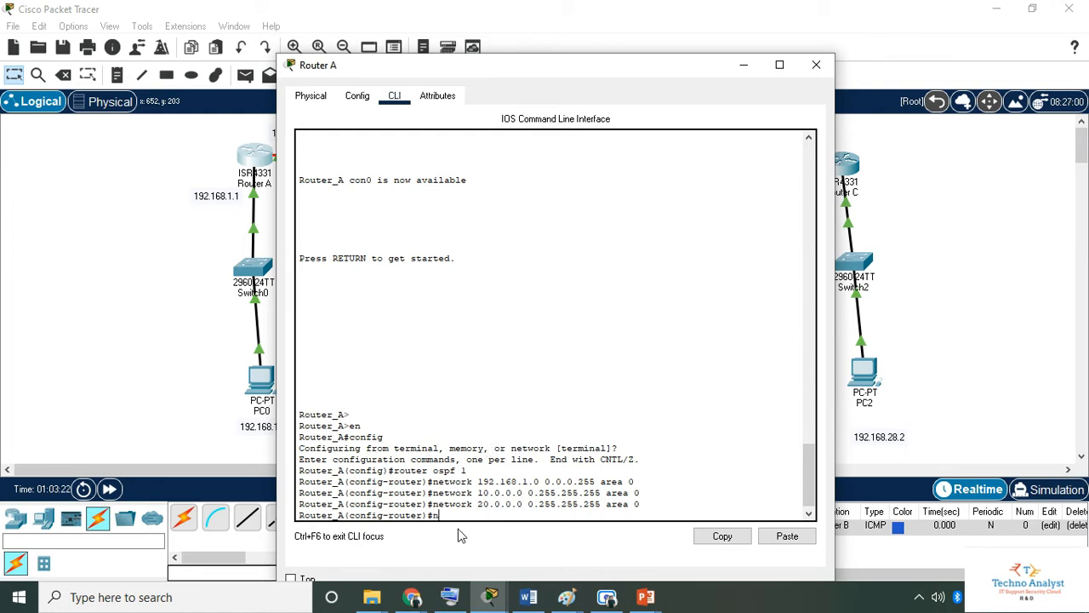
- Add Router B's LAN network 172.16.0.0 with wildcard mask 0.0.255.255 in area 0 to Router A's OSPF process
{"action": "type", "text": "etwork"}
{"action": "left_click_drag", "start_coordinate": [561, 75], "coordinate": [961, 85]}
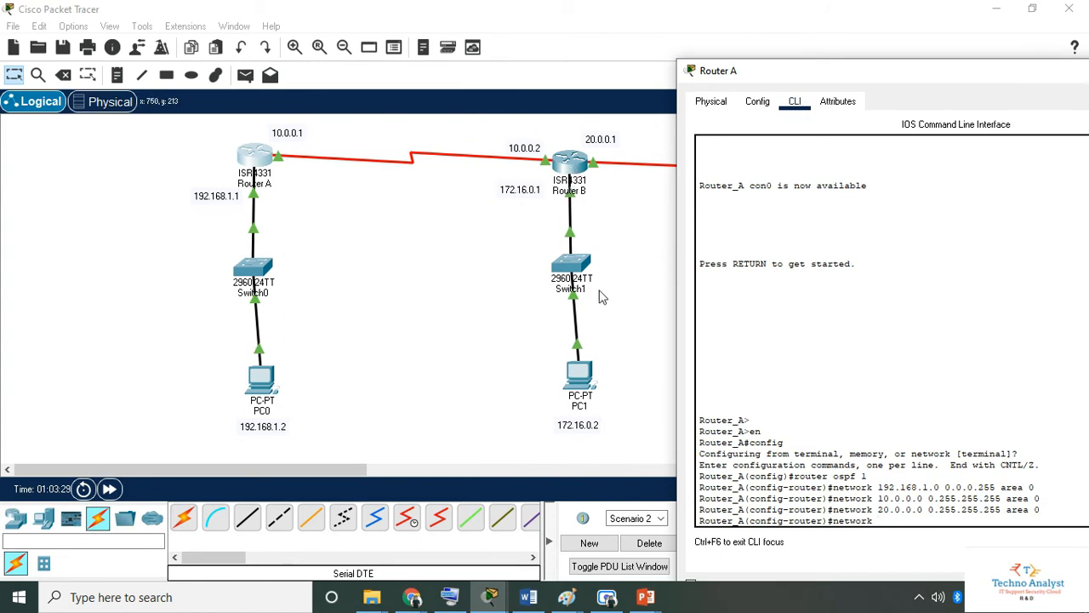
{"action": "left_click_drag", "start_coordinate": [912, 82], "coordinate": [603, 30]}
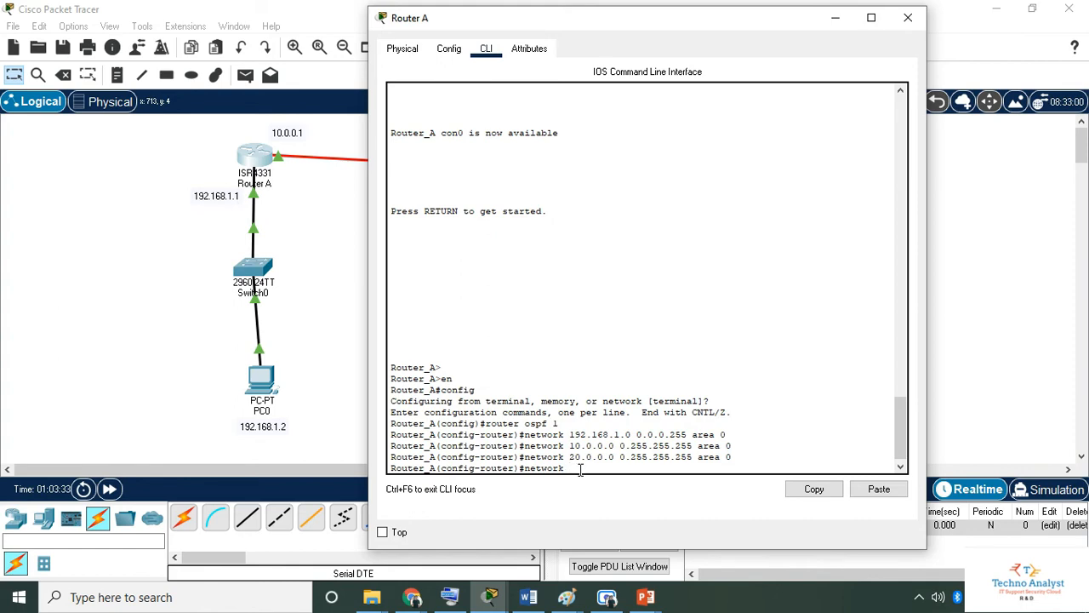
{"action": "left_click_drag", "start_coordinate": [619, 25], "coordinate": [861, 27]}
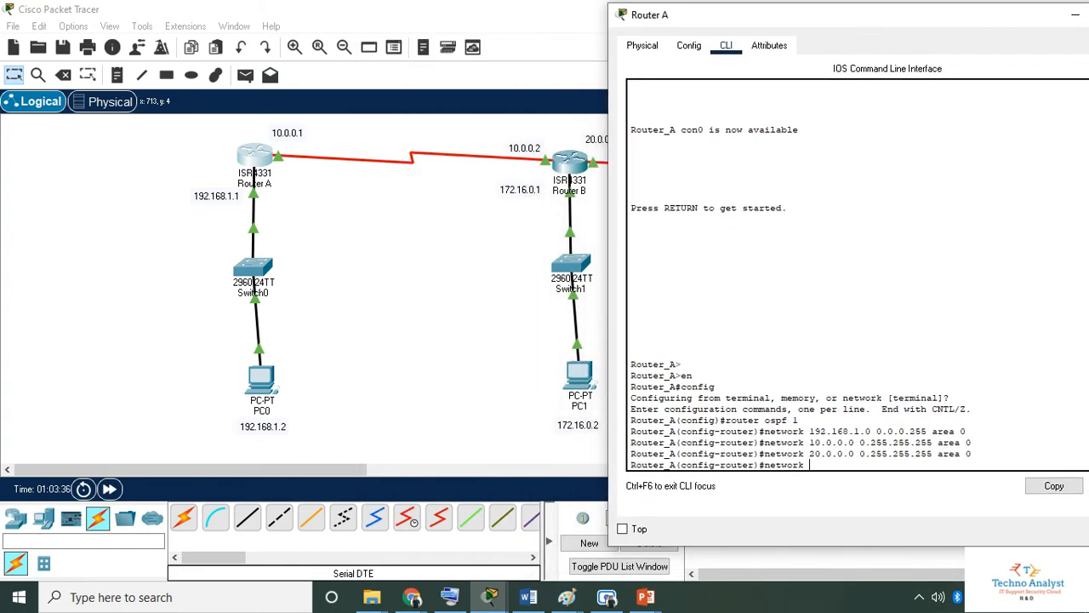
{"action": "type", "text": "1"}
{"action": "type", "text": "72."}
{"action": "type", "text": "16.0.0"}
{"action": "type", "text": " 0.0"}
{"action": "type", "text": ".255.255 s"}
{"action": "type", "text": "tr"}
{"action": "key", "text": "BackSpace"}
{"action": "key", "text": "BackSpace"}
{"action": "type", "text": "area 0"}
{"action": "key", "text": "Return"}
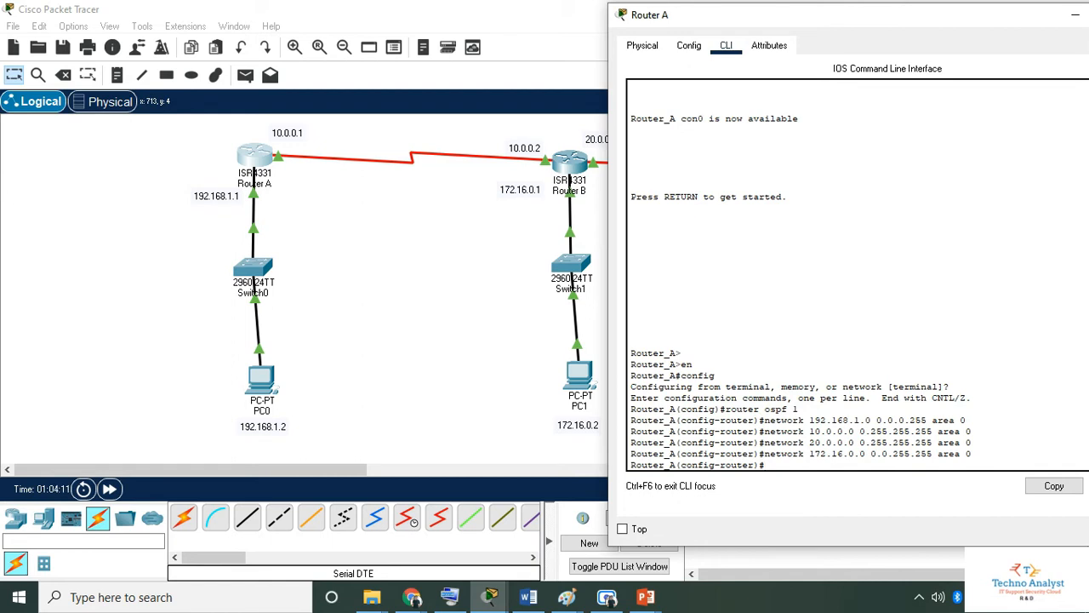
- Exit Router A's configuration modes to the privileged prompt and save the configuration with the write command
{"action": "type", "text": "exit"}
{"action": "key", "text": "Return"}
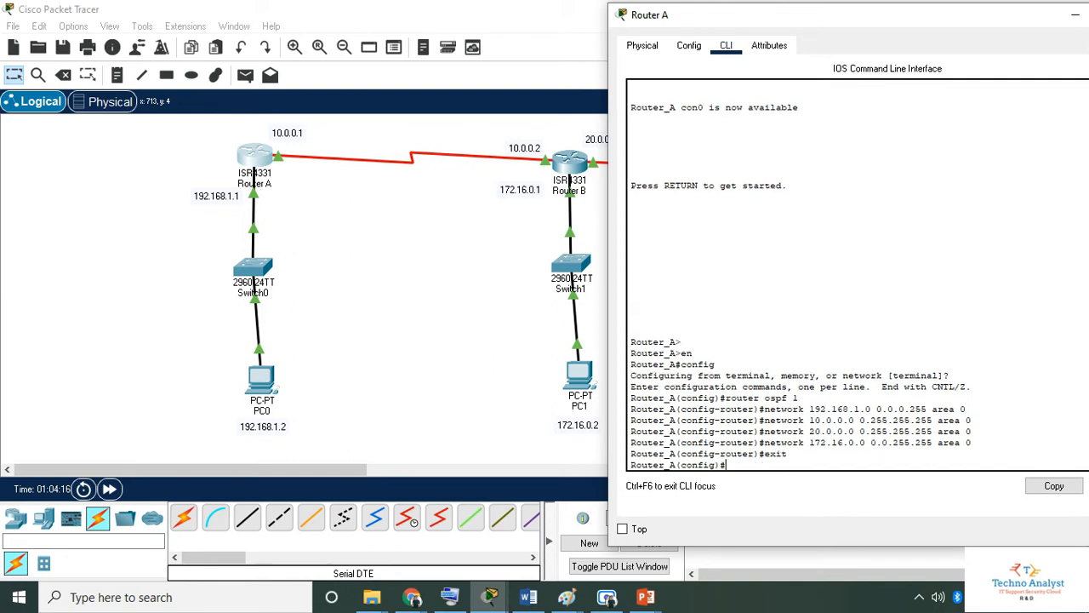
{"action": "type", "text": "e"}
{"action": "type", "text": "xit"}
{"action": "key", "text": "Return"}
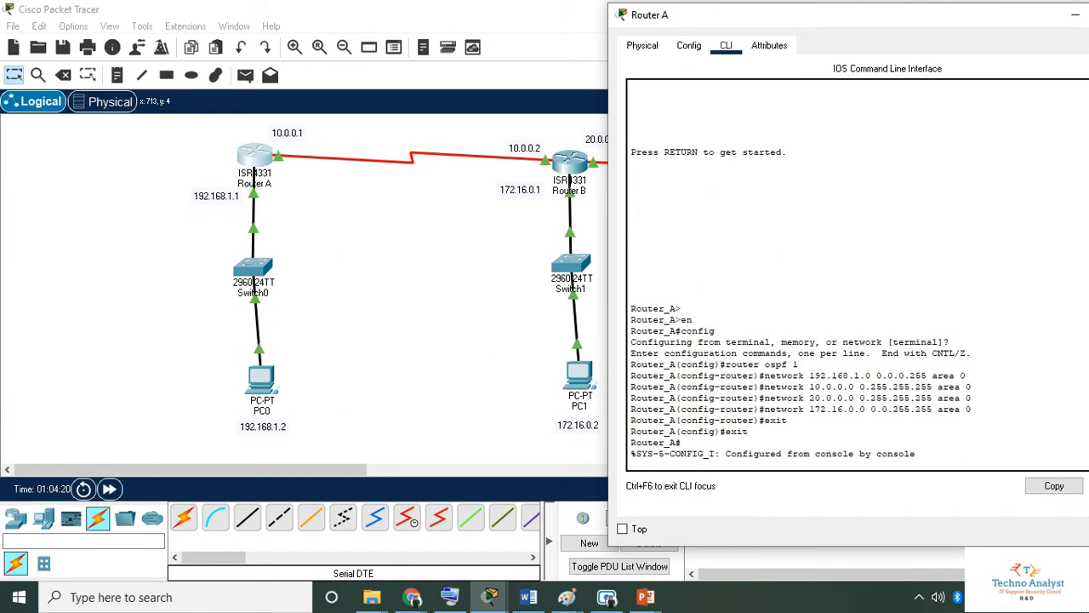
{"action": "key", "text": "Return"}
{"action": "type", "text": "write"}
{"action": "key", "text": "Return"}
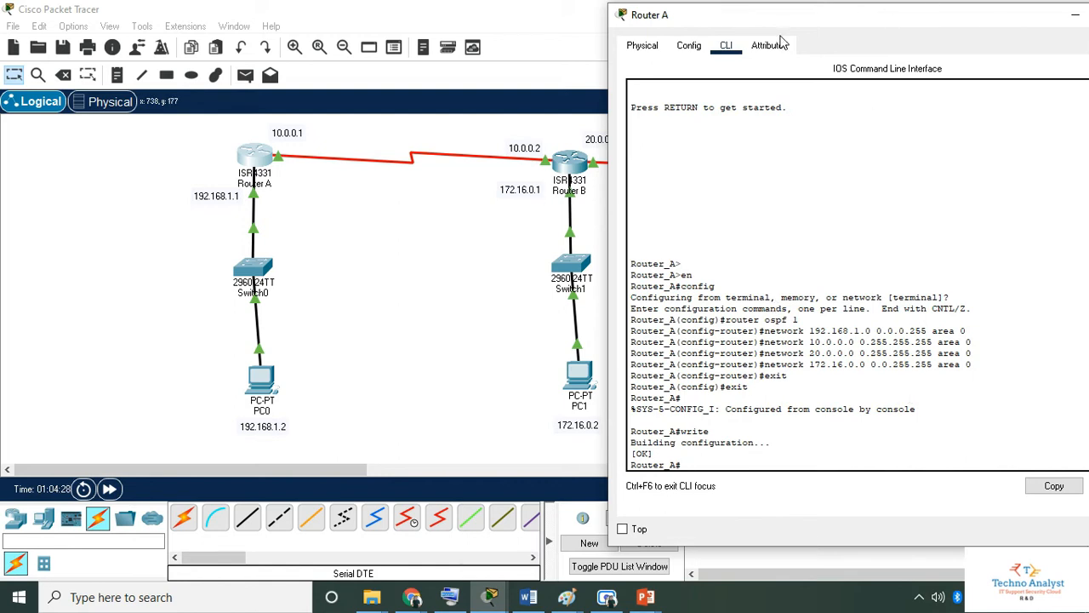
- Copy Router A's OSPF command lines, from router ospf 1 through the first exit, and minimize the router's window
{"action": "left_click_drag", "start_coordinate": [884, 25], "coordinate": [732, 24]}
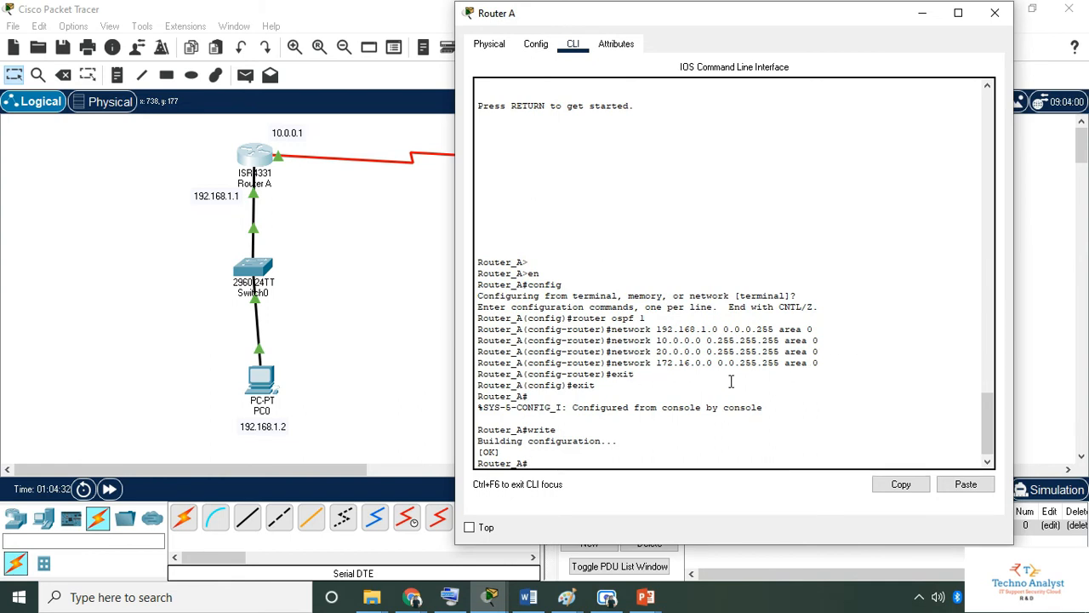
{"action": "left_click_drag", "start_coordinate": [827, 372], "coordinate": [474, 313]}
{"action": "key", "text": "ctrl+c"}
{"action": "left_click", "coordinate": [754, 335]}
{"action": "left_click_drag", "start_coordinate": [834, 372], "coordinate": [477, 318]}
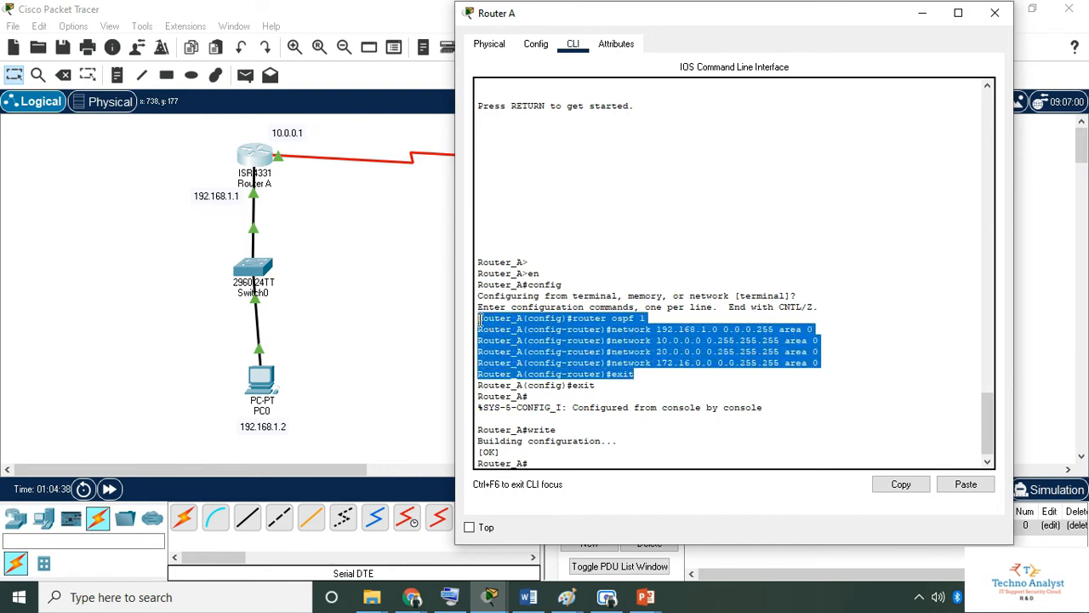
{"action": "right_click", "coordinate": [525, 327]}
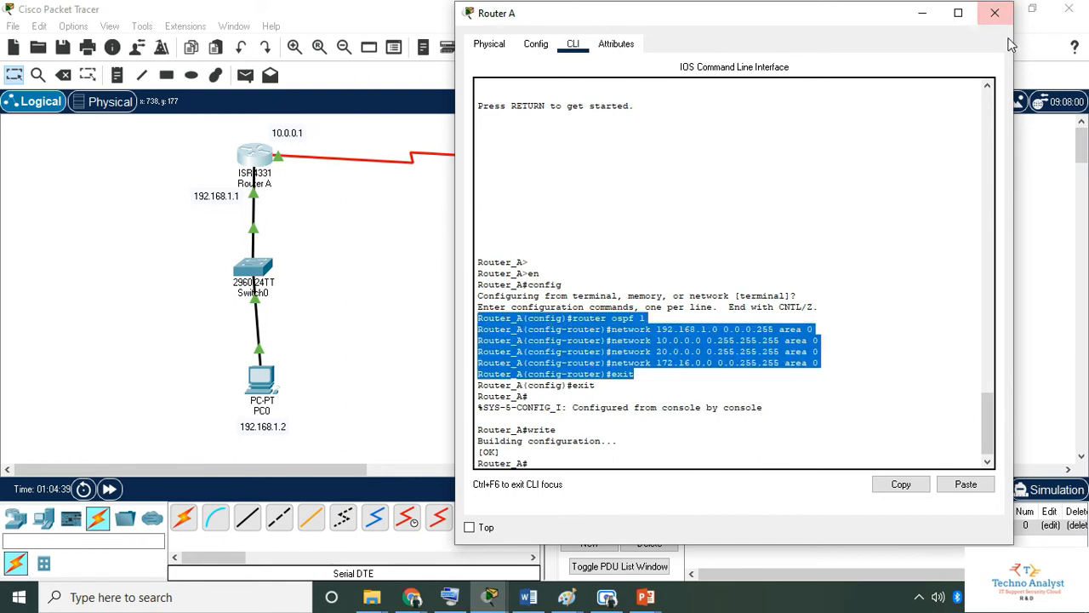
{"action": "left_click", "coordinate": [923, 12]}
- Place a note beside Router A's LAN and paste the copied OSPF commands into it
{"action": "left_click", "coordinate": [117, 75]}
{"action": "left_click", "coordinate": [43, 228]}
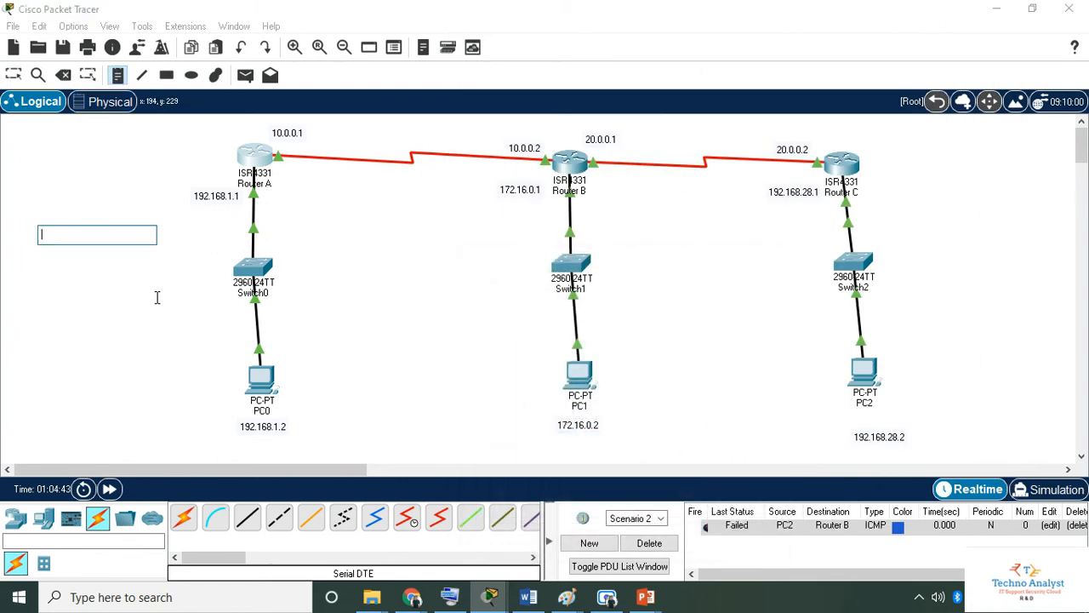
{"action": "key", "text": "ctrl+v"}
{"action": "left_click", "coordinate": [381, 306]}
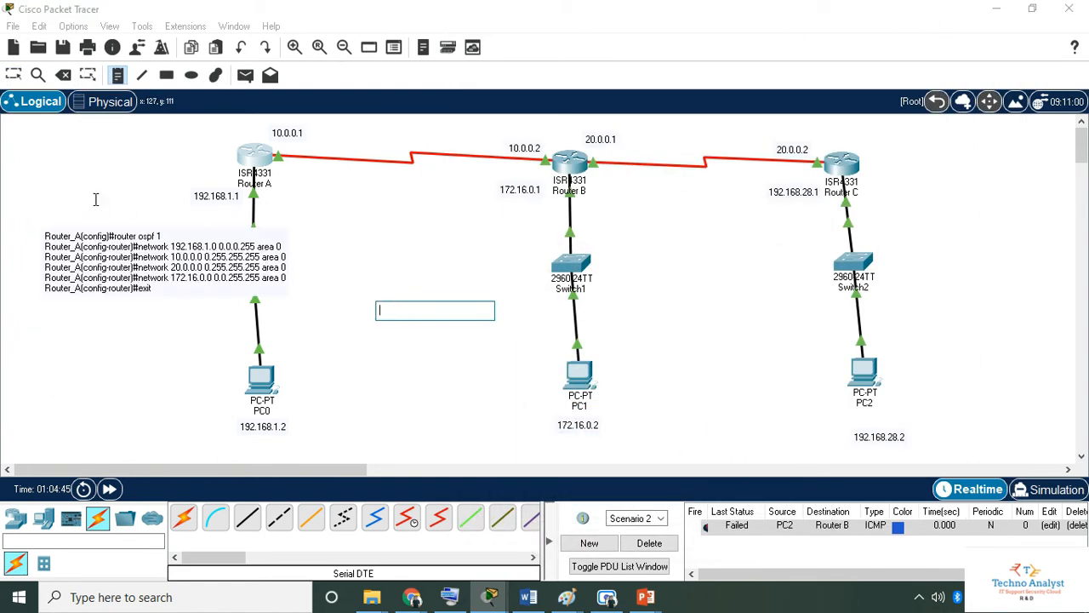
{"action": "key", "text": "Escape"}
- Shift the OSPF command note slightly away from Router A's LAN and move Switch0 clear of the note
{"action": "left_click_drag", "start_coordinate": [96, 267], "coordinate": [60, 324]}
{"action": "left_click_drag", "start_coordinate": [259, 269], "coordinate": [333, 275]}
{"action": "left_click_drag", "start_coordinate": [162, 316], "coordinate": [179, 283]}
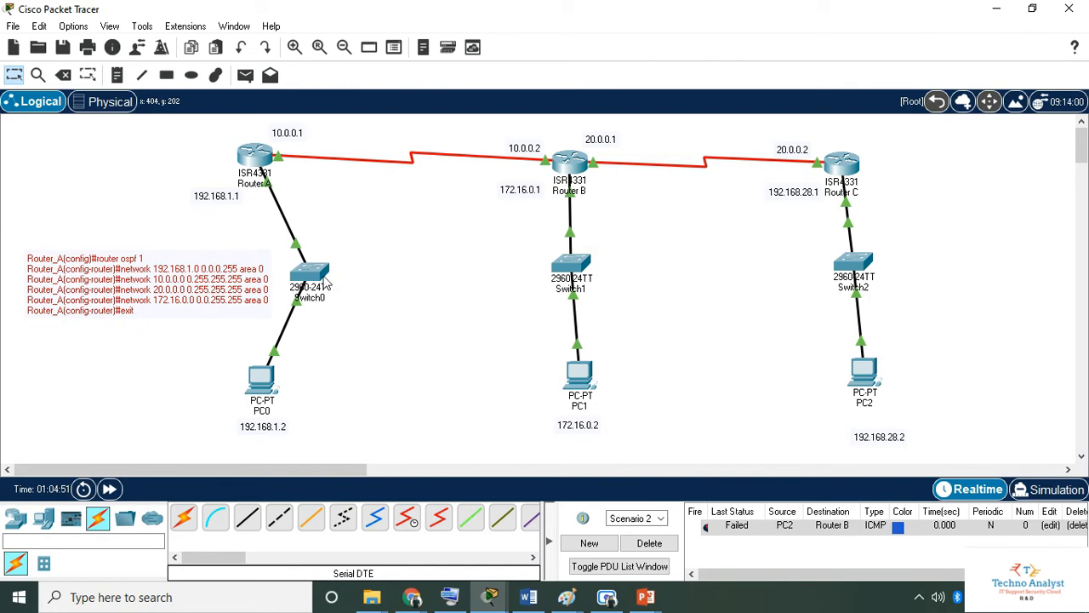
- Nudge Switch0 closer to the OSPF note and move PC0 with its 192.168.1.2 label nearer to the switch
{"action": "left_click_drag", "start_coordinate": [326, 283], "coordinate": [319, 284]}
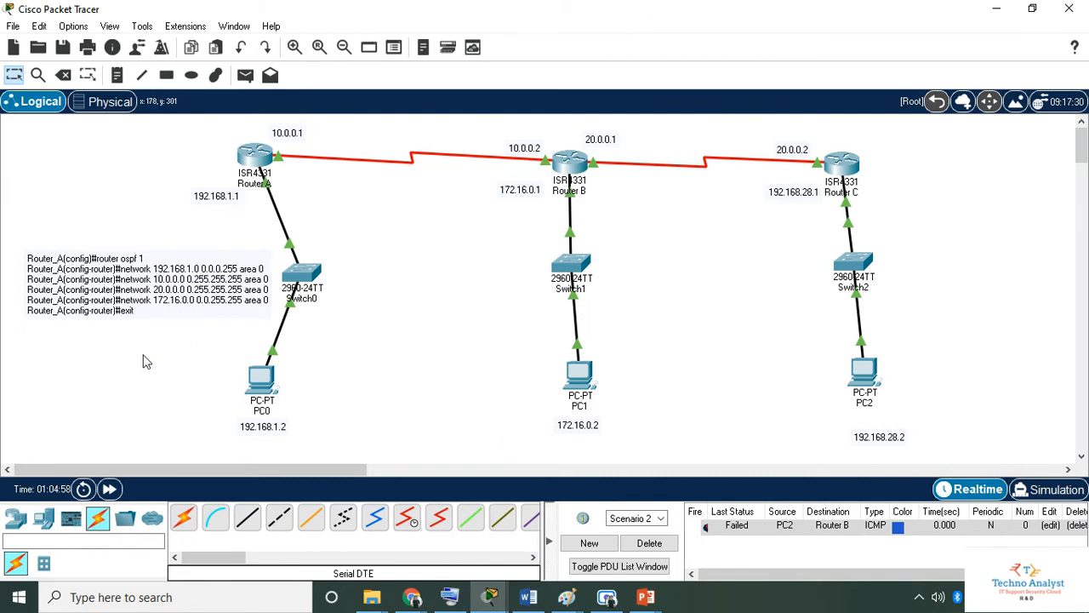
{"action": "left_click_drag", "start_coordinate": [253, 403], "coordinate": [226, 389]}
{"action": "left_click_drag", "start_coordinate": [265, 436], "coordinate": [222, 418]}
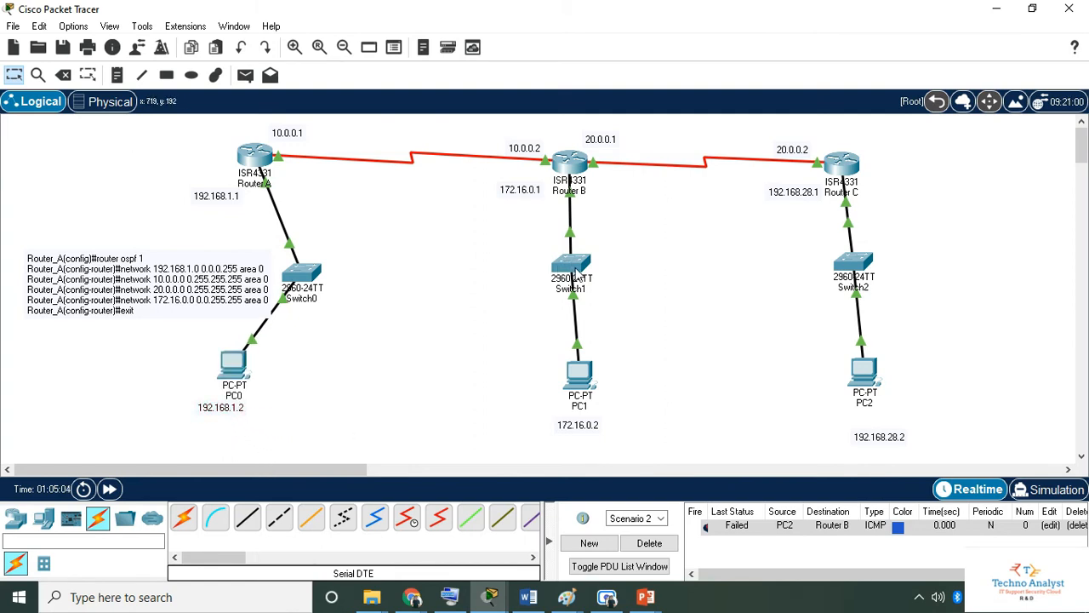
- Open Router B's command line and exit its interface and global configuration modes to the privileged prompt
{"action": "left_click", "coordinate": [576, 167]}
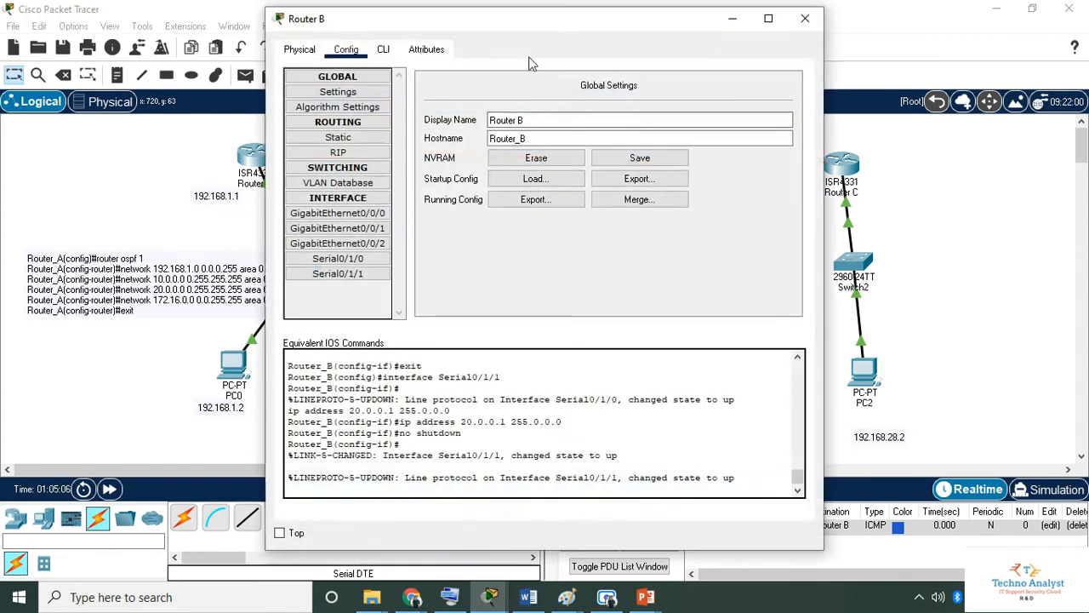
{"action": "left_click_drag", "start_coordinate": [499, 29], "coordinate": [656, 39]}
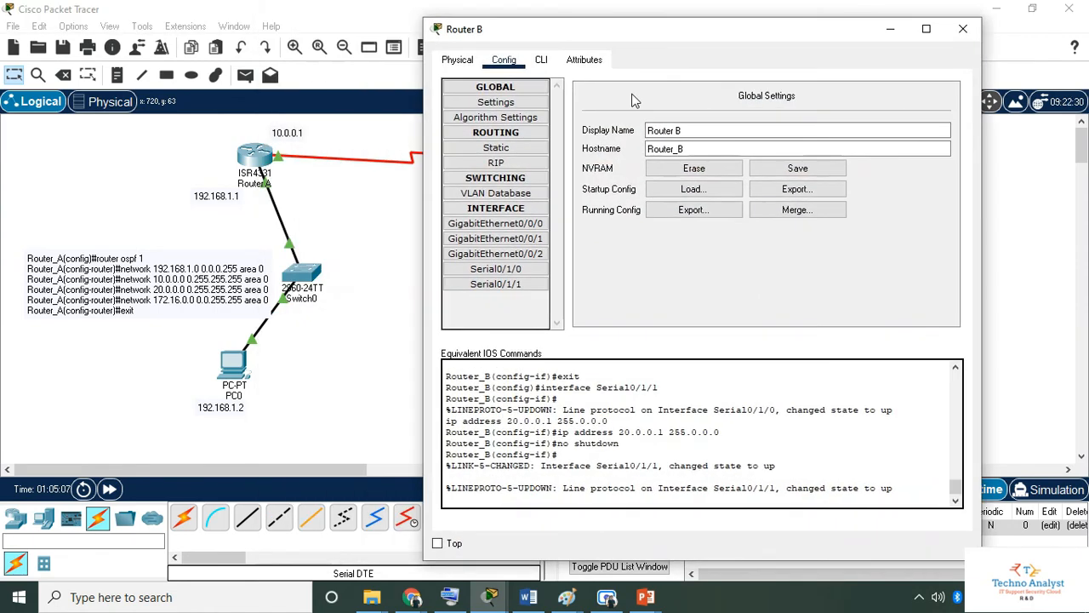
{"action": "left_click", "coordinate": [541, 61]}
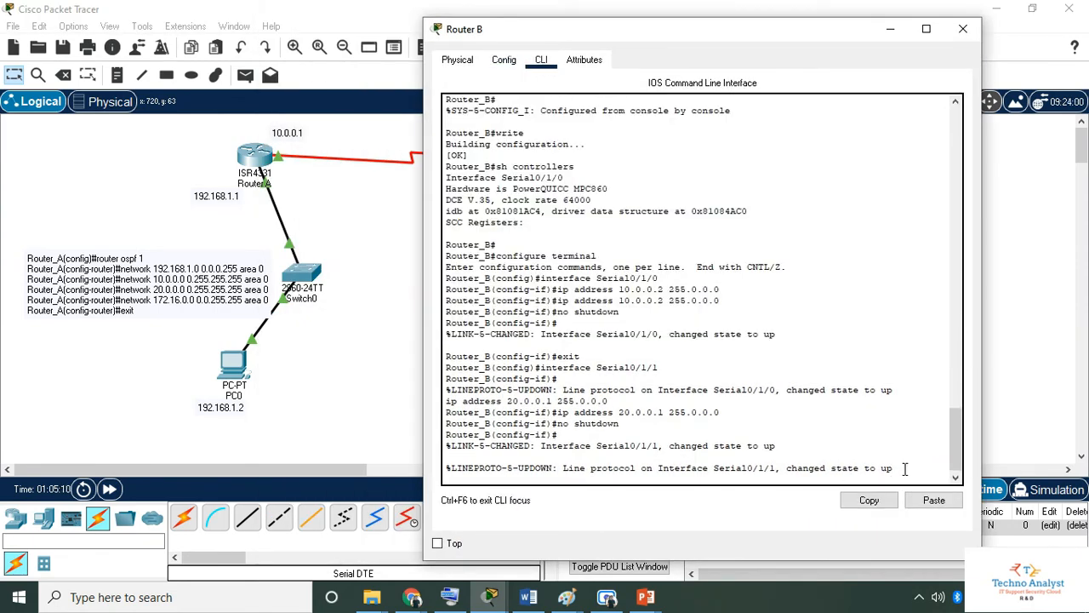
{"action": "key", "text": "Return"}
{"action": "key", "text": "Return"}
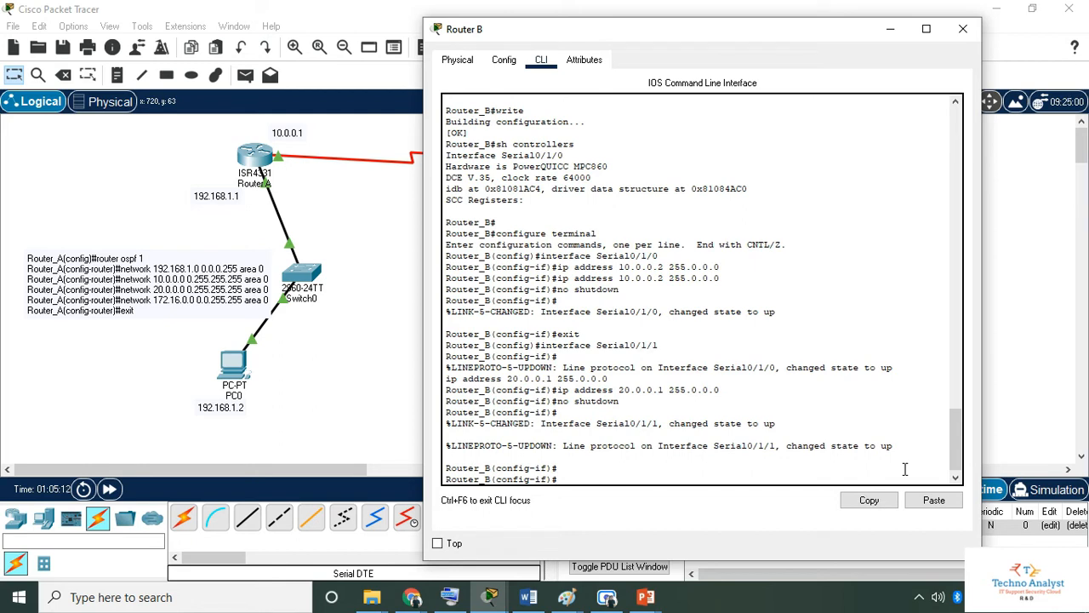
{"action": "type", "text": "exit"}
{"action": "key", "text": "Return"}
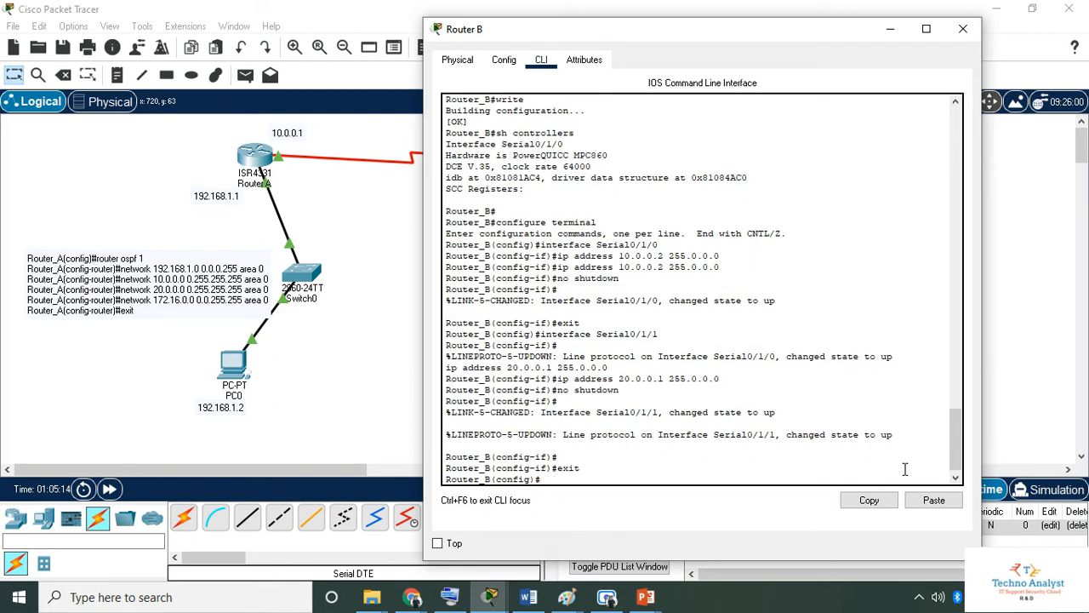
{"action": "type", "text": "exit"}
{"action": "key", "text": "Return"}
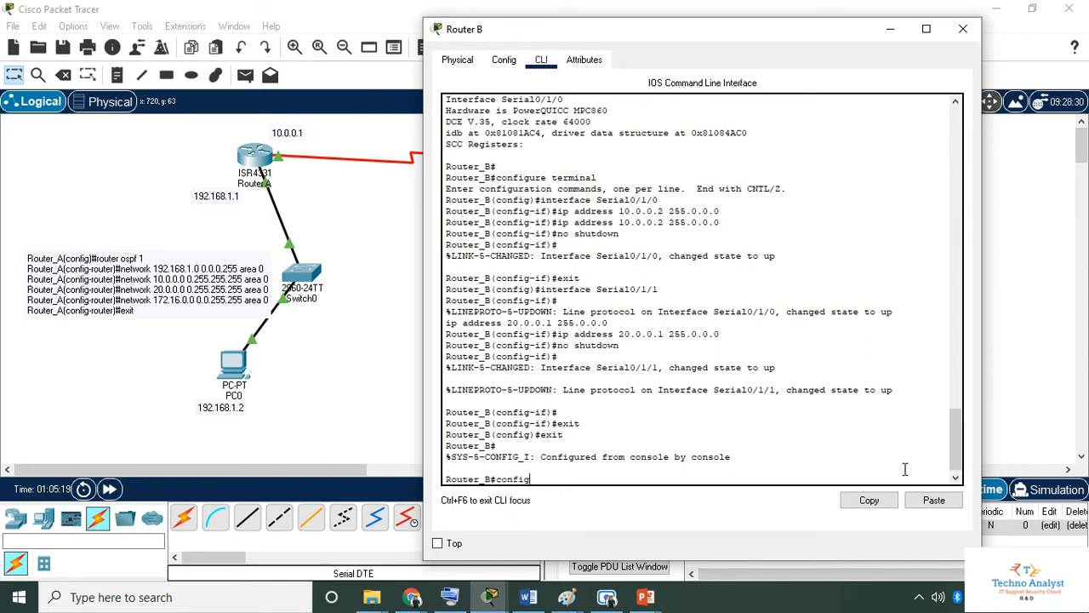
- Enter global configuration mode on Router B and start OSPF process 1
{"action": "type", "text": "config"}
{"action": "key", "text": "Return"}
{"action": "key", "text": "Return"}
{"action": "type", "text": "rout"}
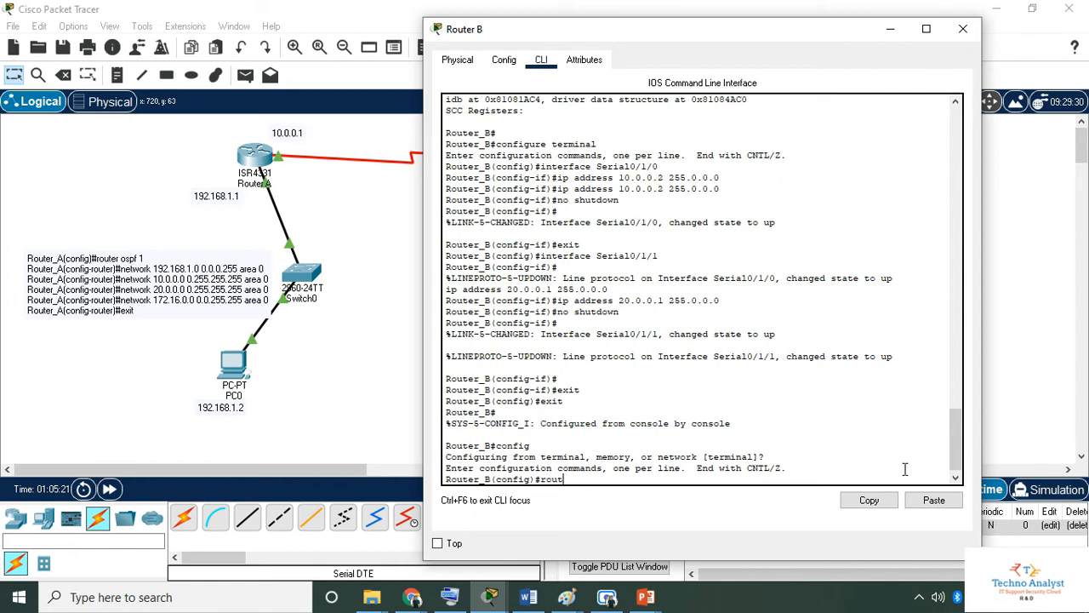
{"action": "type", "text": "er ospf 1"}
{"action": "key", "text": "Return"}
- Add network 172.16.0.0 with wildcard mask 0.0.255.255 in area 0 to Router B's OSPF process
{"action": "type", "text": "network"}
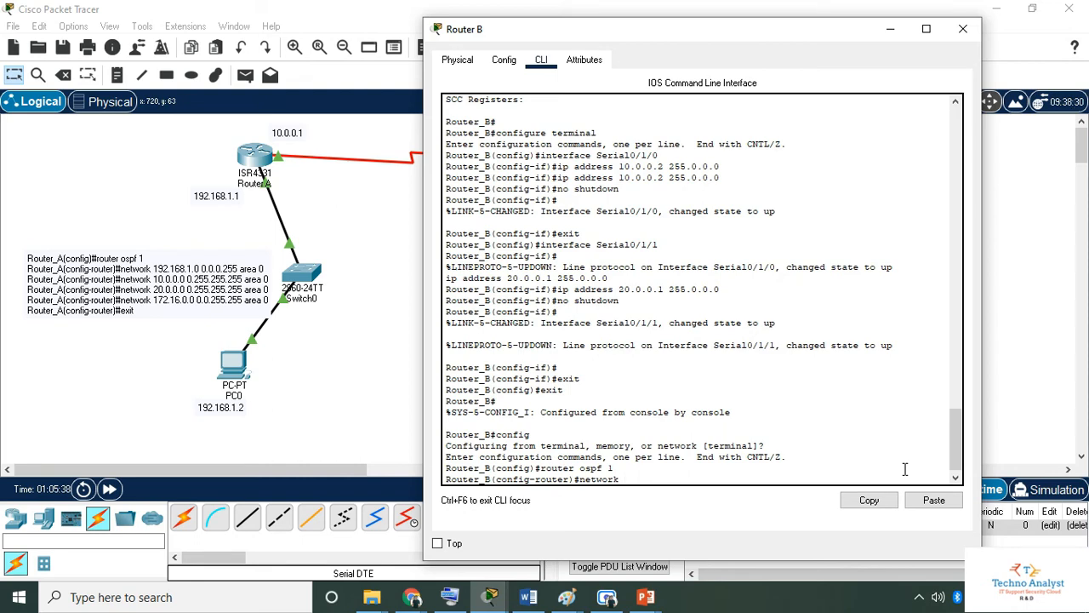
{"action": "left_click_drag", "start_coordinate": [732, 38], "coordinate": [927, 46]}
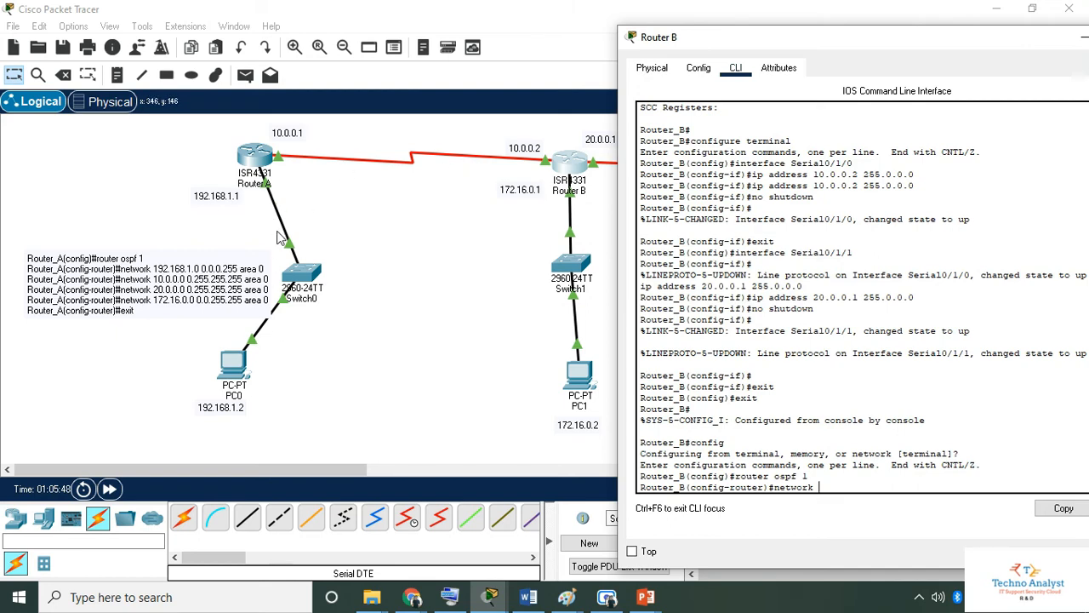
{"action": "left_click_drag", "start_coordinate": [879, 38], "coordinate": [676, 42]}
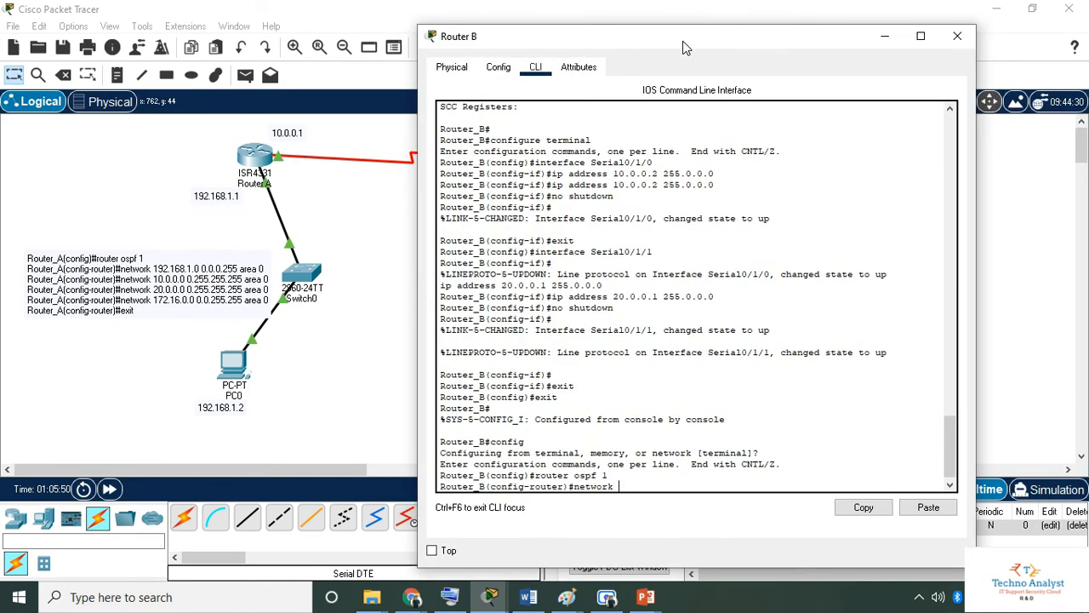
{"action": "left_click", "coordinate": [639, 488]}
{"action": "type", "text": "172.16.0"}
{"action": "type", "text": ".0 0.0.255"}
{"action": "type", "text": "0.255."}
{"action": "type", "text": "255 area"}
{"action": "type", "text": " 0"}
{"action": "key", "text": "Return"}
- Add network 10.0.0.0 with wildcard mask 0.255.255.255 in area 0 to Router B's OSPF process
{"action": "type", "text": "network"}
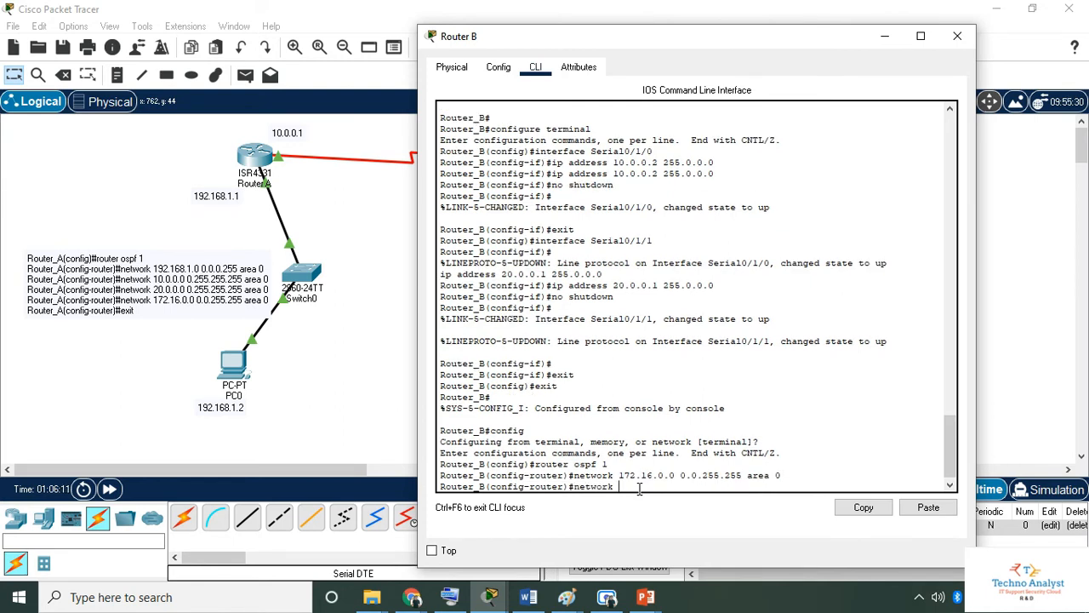
{"action": "type", "text": " 10.0.0.0 0.255.255.255 area 0"}
{"action": "key", "text": "Return"}
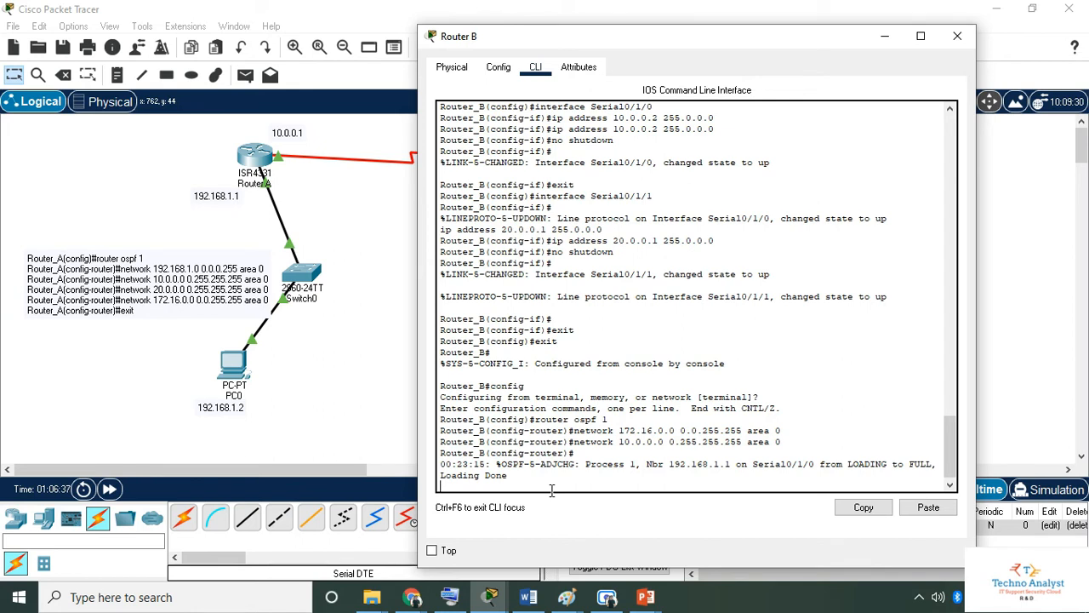
{"action": "key", "text": "Return"}
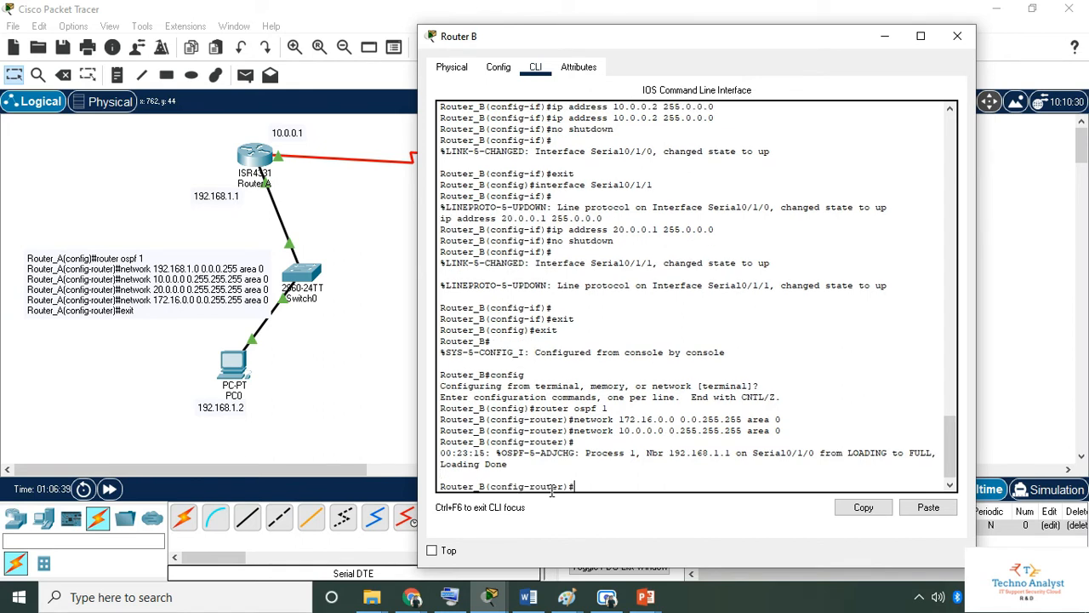
- Recall Router B's last network command and edit it to add network 20.0.0.0 0.255.255.255 in area 0
{"action": "key", "text": "Up"}
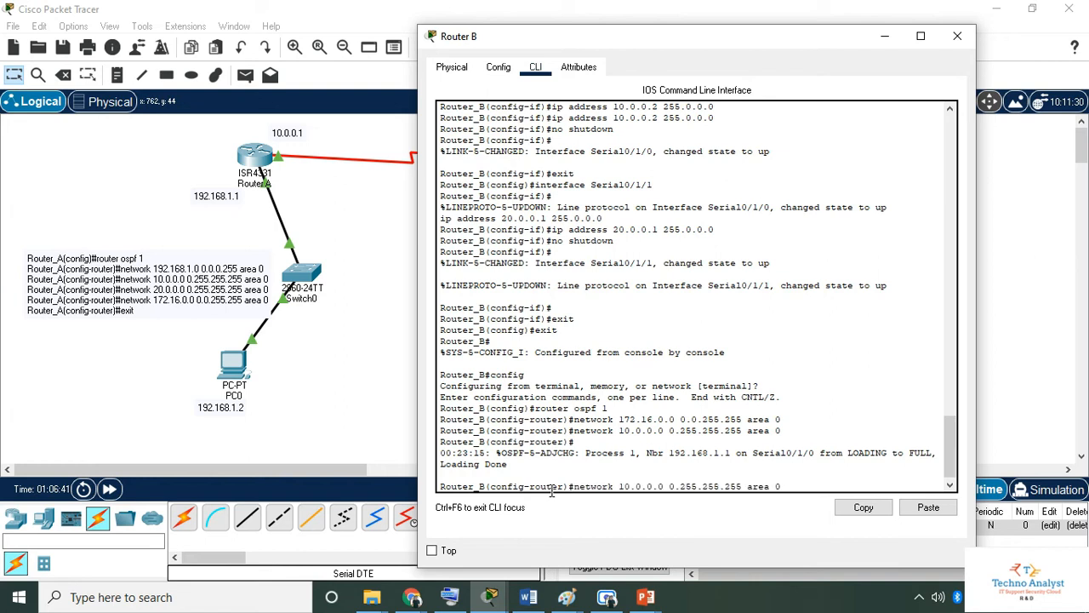
{"action": "key", "text": "Left"}
{"action": "key", "text": "BackSpace"}
{"action": "key", "text": "Left"}
{"action": "key", "text": "Left"}
{"action": "key", "text": "Left"}
{"action": "key", "text": "Left"}
{"action": "key", "text": "Left"}
{"action": "key", "text": "Left"}
{"action": "key", "text": "Left"}
{"action": "key", "text": "Left"}
{"action": "key", "text": "Left"}
{"action": "key", "text": "Left"}
{"action": "key", "text": "Left"}
{"action": "key", "text": "Left"}
{"action": "key", "text": "Left"}
{"action": "key", "text": "Left"}
{"action": "key", "text": "Left"}
{"action": "key", "text": "Left"}
{"action": "key", "text": "Left"}
{"action": "key", "text": "Left"}
{"action": "key", "text": "Left"}
{"action": "key", "text": "Left"}
{"action": "key", "text": "BackSpace"}
{"action": "type", "text": "2"}
{"action": "left_click_drag", "start_coordinate": [688, 45], "coordinate": [292, 26]}
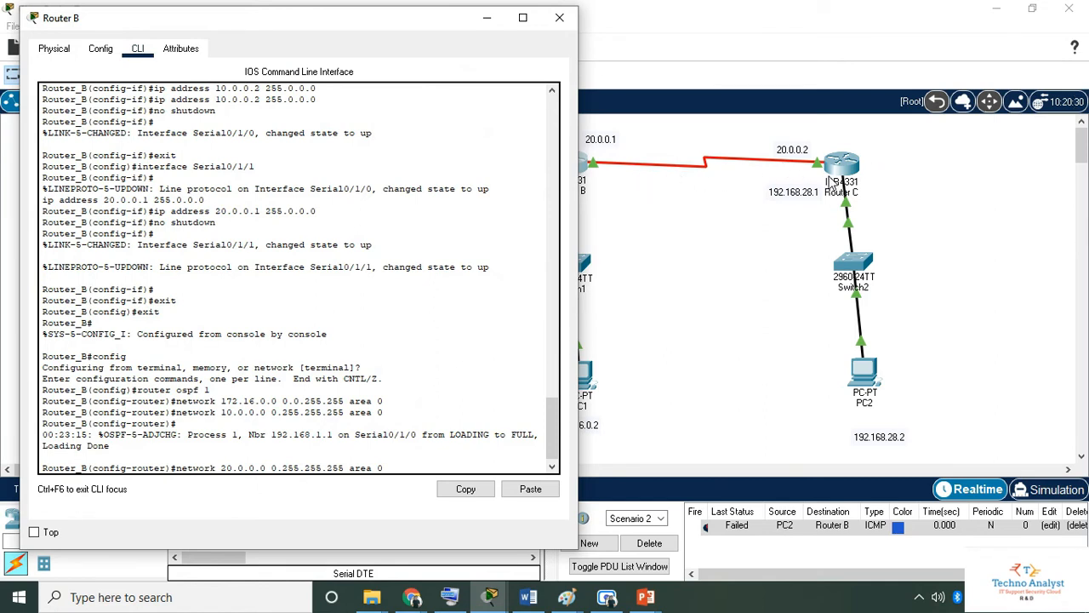
{"action": "left_click", "coordinate": [396, 467]}
{"action": "key", "text": "Return"}
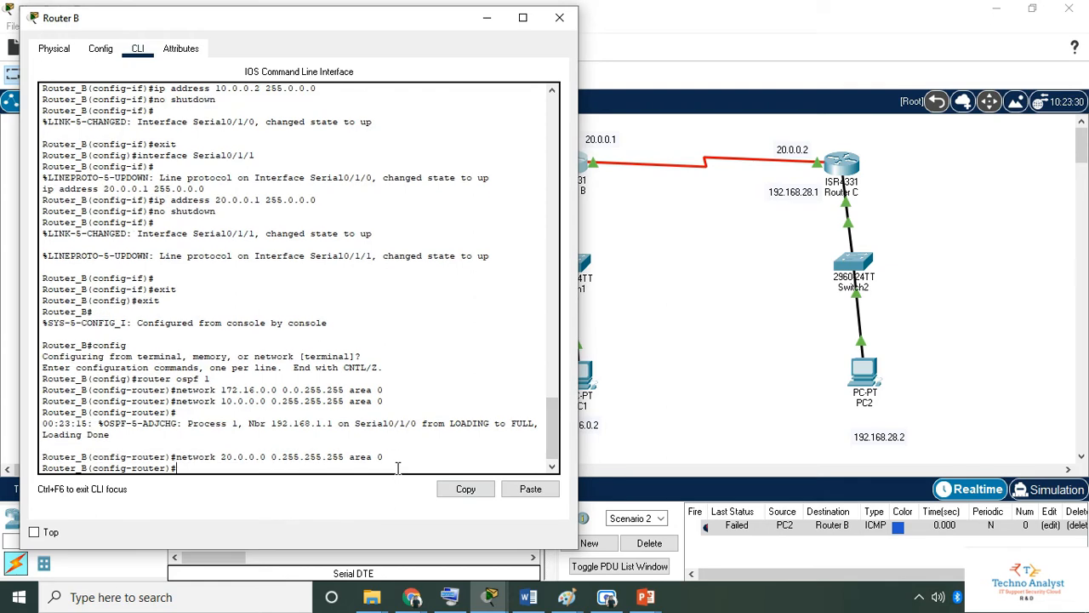
{"action": "left_click_drag", "start_coordinate": [265, 25], "coordinate": [857, 87]}
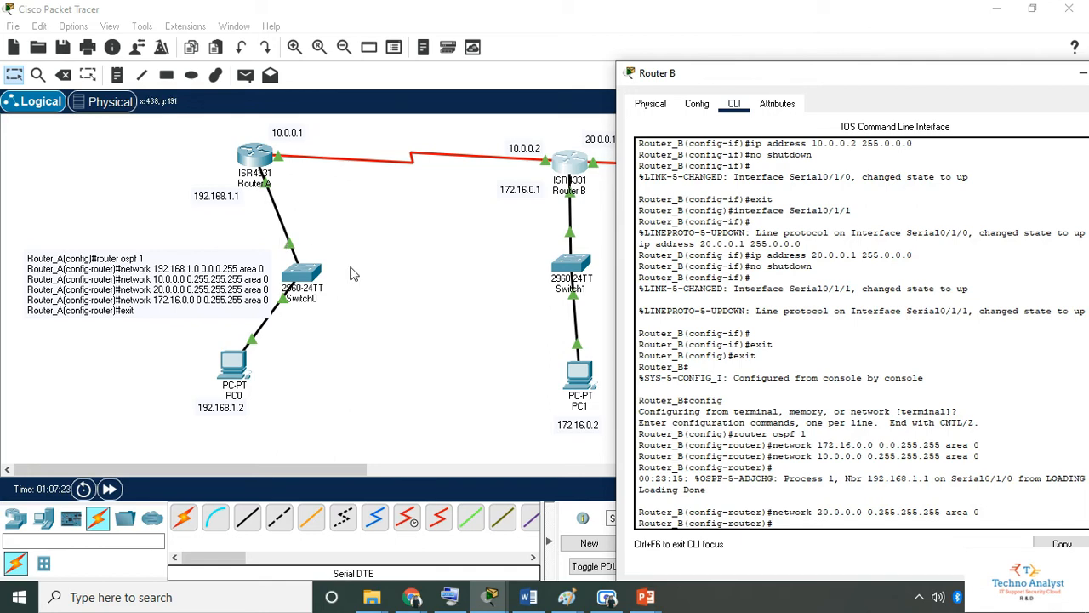
{"action": "left_click_drag", "start_coordinate": [897, 78], "coordinate": [370, 69]}
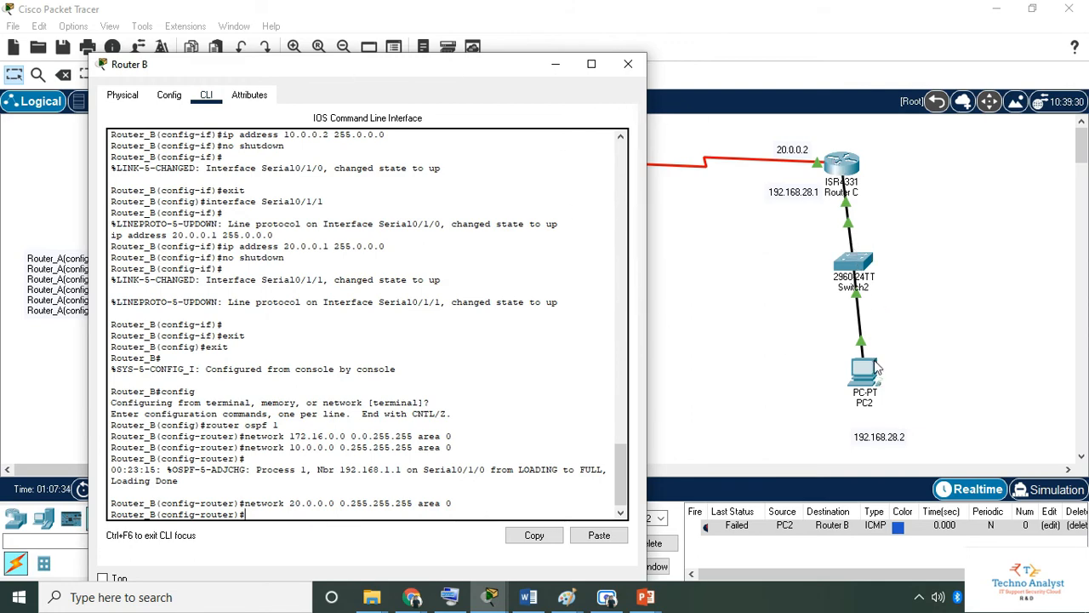
{"action": "left_click", "coordinate": [557, 63]}
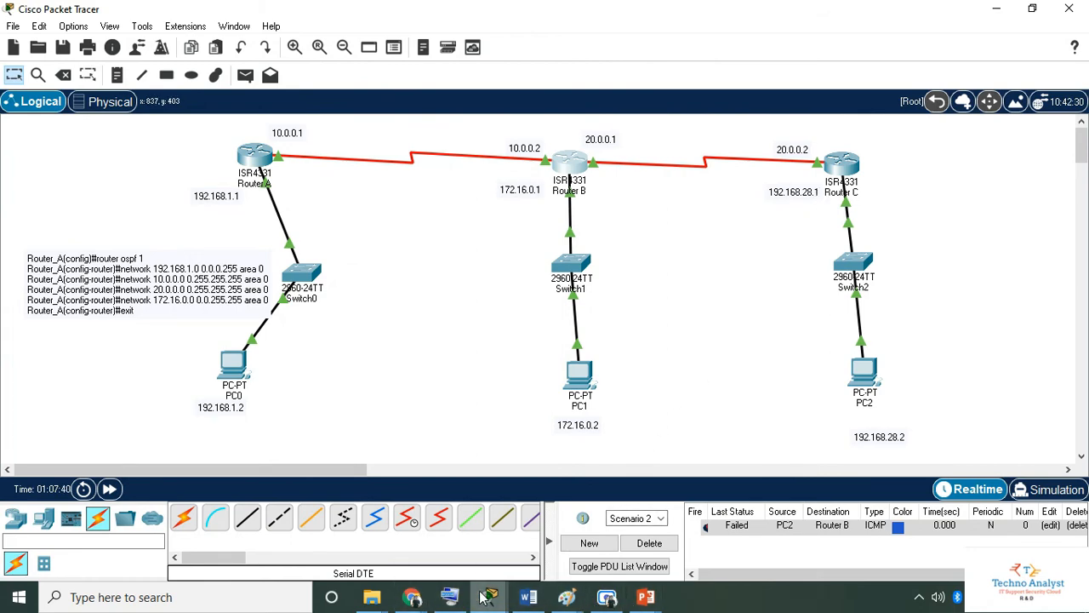
{"action": "mouse_move", "coordinate": [484, 598]}
{"action": "left_click", "coordinate": [632, 544]}
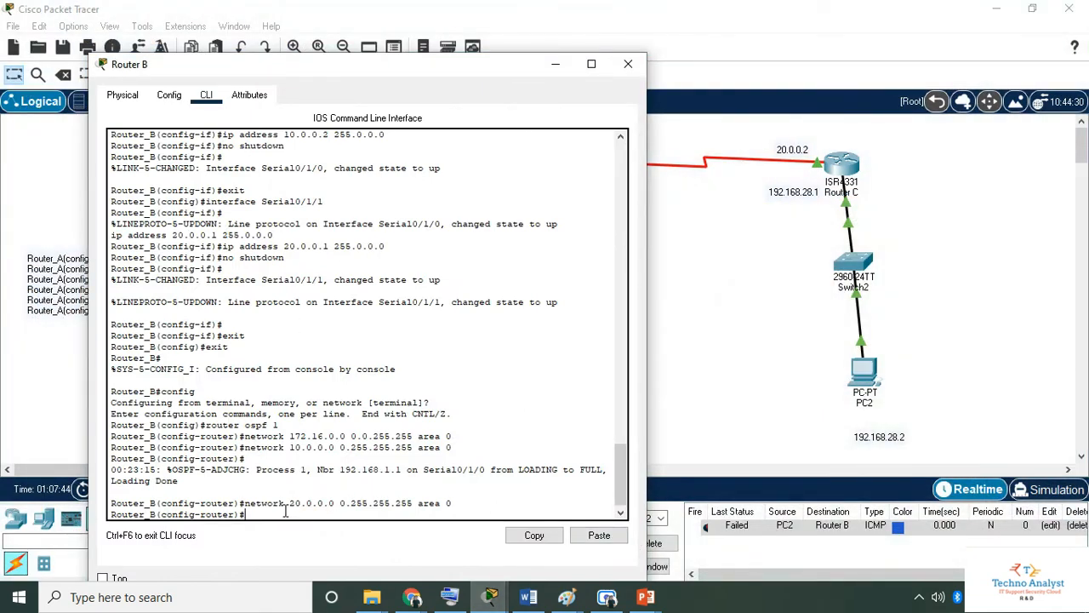
- End Router B's configuration mode and save the configuration with the write command
{"action": "type", "text": "nd"}
{"action": "key", "text": "Return"}
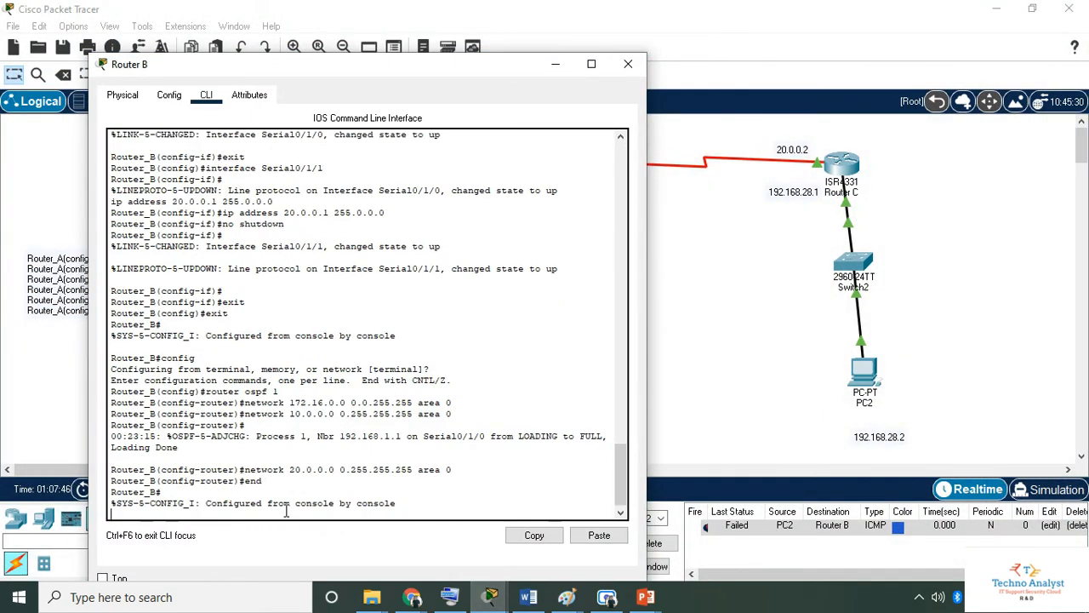
{"action": "key", "text": "Return"}
{"action": "type", "text": "wri"}
{"action": "key", "text": "BackSpace"}
{"action": "type", "text": "te"}
{"action": "key", "text": "Return"}
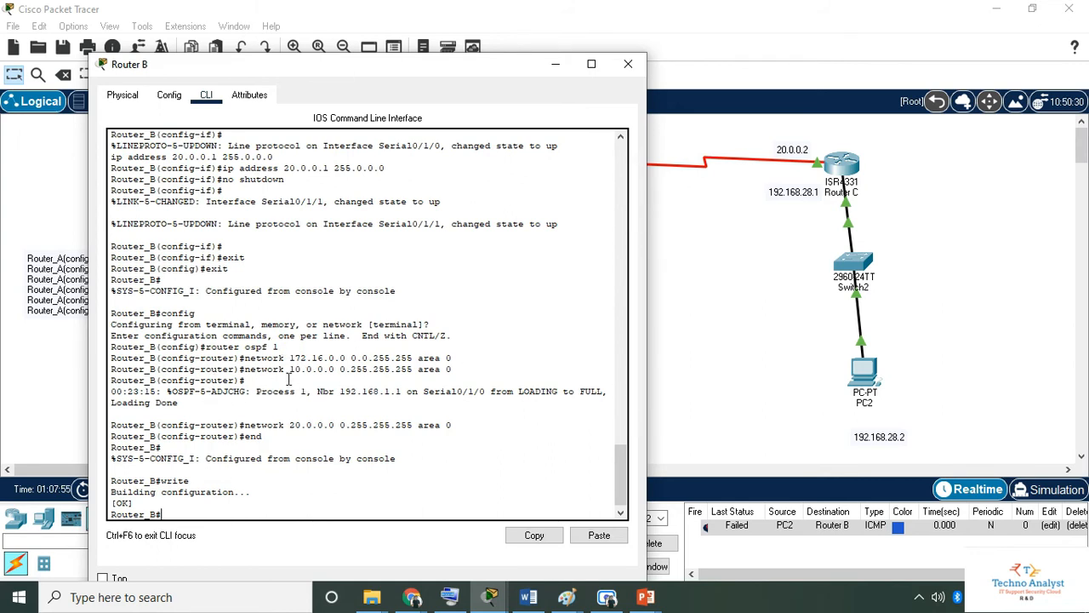
- Select Router B's network command lines for 172.16.0.0 and 10.0.0.0, and shift its OSPF note slightly closer to the Switch1–PC1 link
{"action": "left_click_drag", "start_coordinate": [452, 369], "coordinate": [112, 358]}
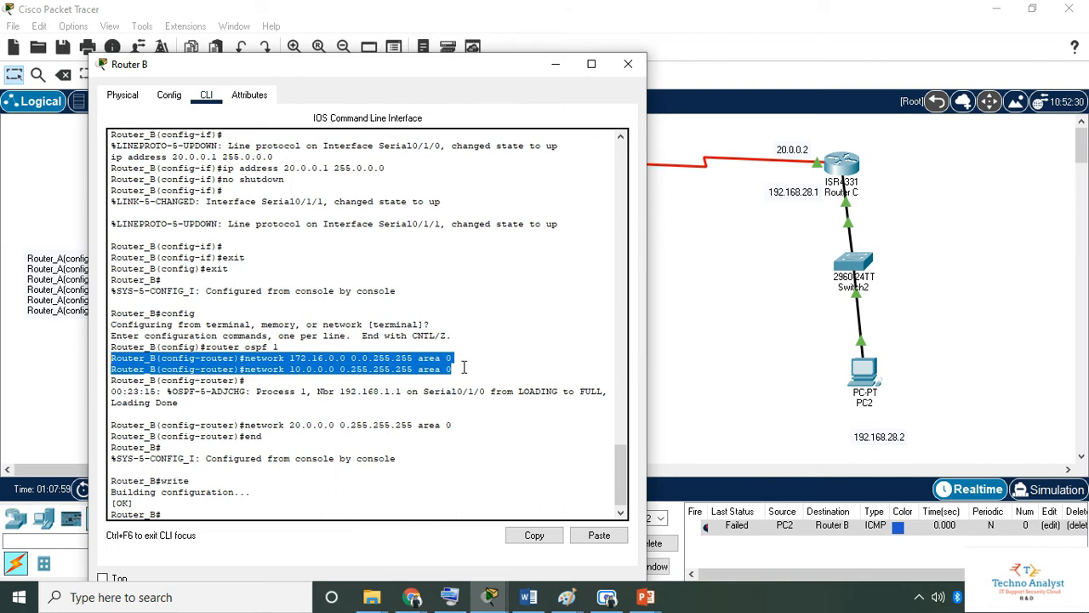
{"action": "scroll", "coordinate": [399, 383], "scroll_direction": "up", "scroll_amount": 4}
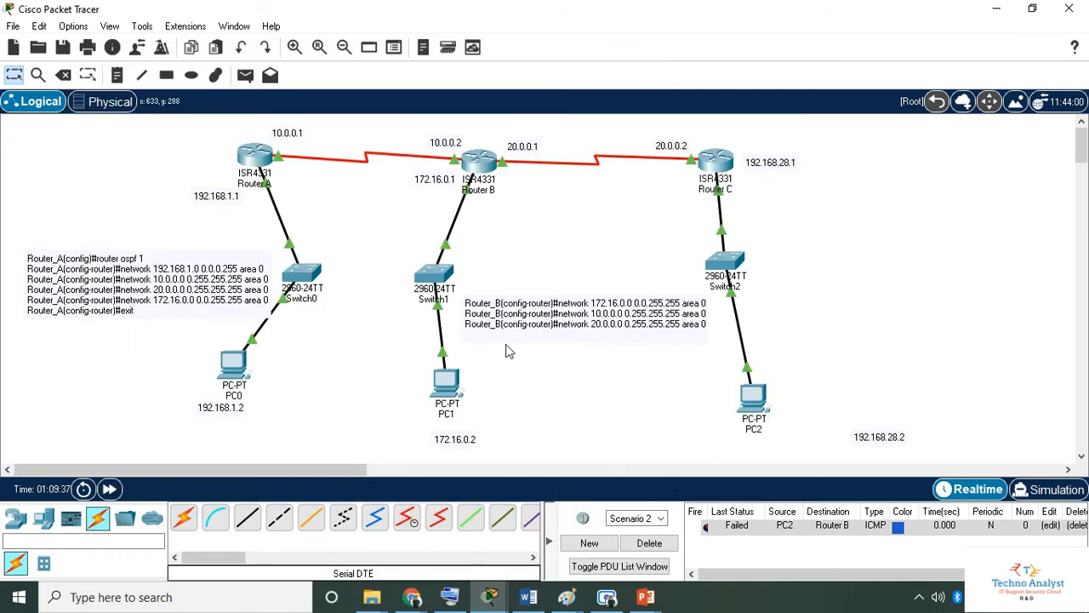
{"action": "mouse_move", "coordinate": [539, 330]}
{"action": "left_mouse_down"}
{"action": "mouse_move", "coordinate": [530, 306]}
{"action": "mouse_move", "coordinate": [529, 332]}
{"action": "left_mouse_up"}
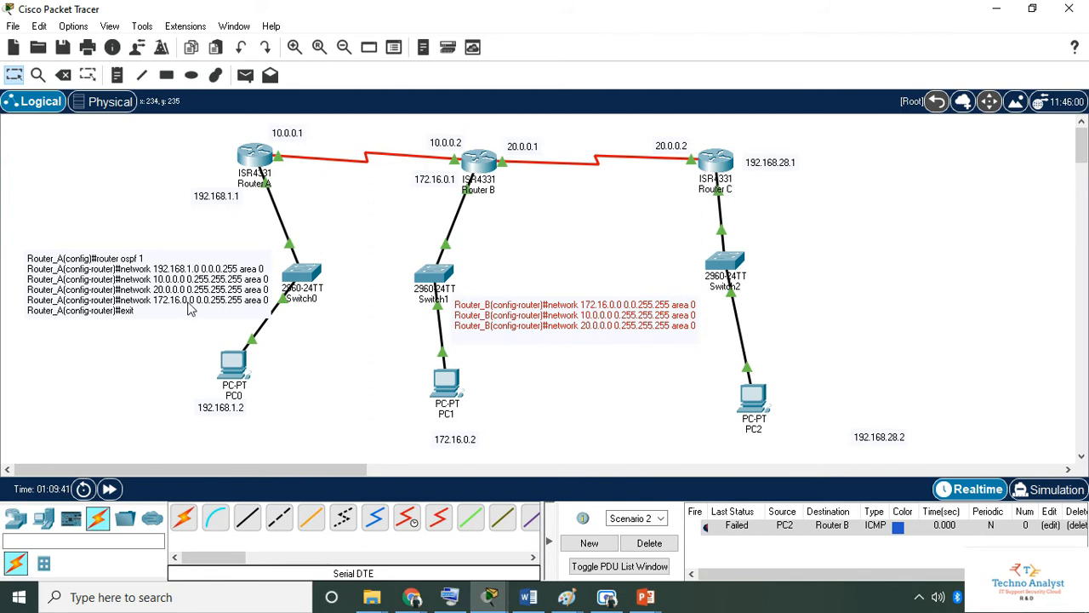
{"action": "left_click", "coordinate": [850, 338]}
- Open Router C's command line, enable privileged mode and enter global configuration mode
{"action": "left_click", "coordinate": [725, 166]}
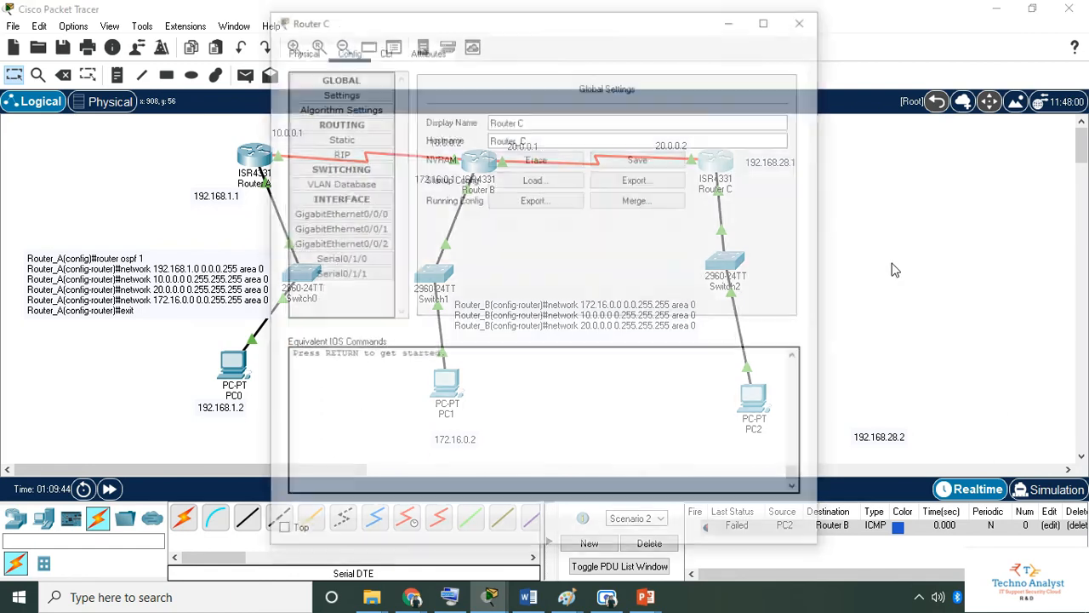
{"action": "left_click", "coordinate": [383, 51]}
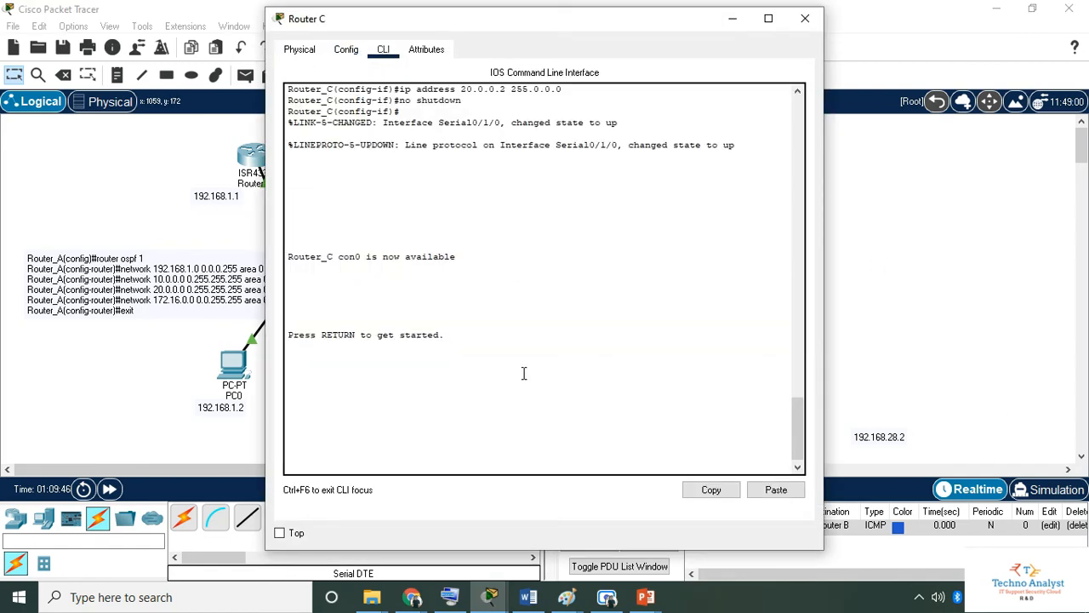
{"action": "key", "text": "Return"}
{"action": "key", "text": "Return"}
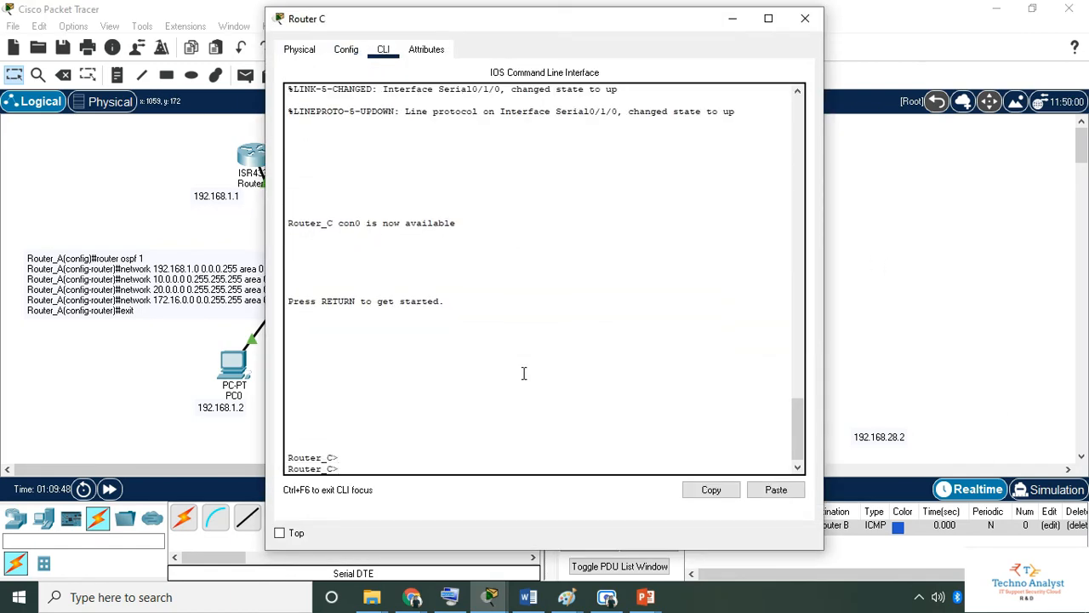
{"action": "type", "text": "en"}
{"action": "key", "text": "Return"}
{"action": "type", "text": "config"}
{"action": "key", "text": "Return"}
{"action": "key", "text": "Return"}
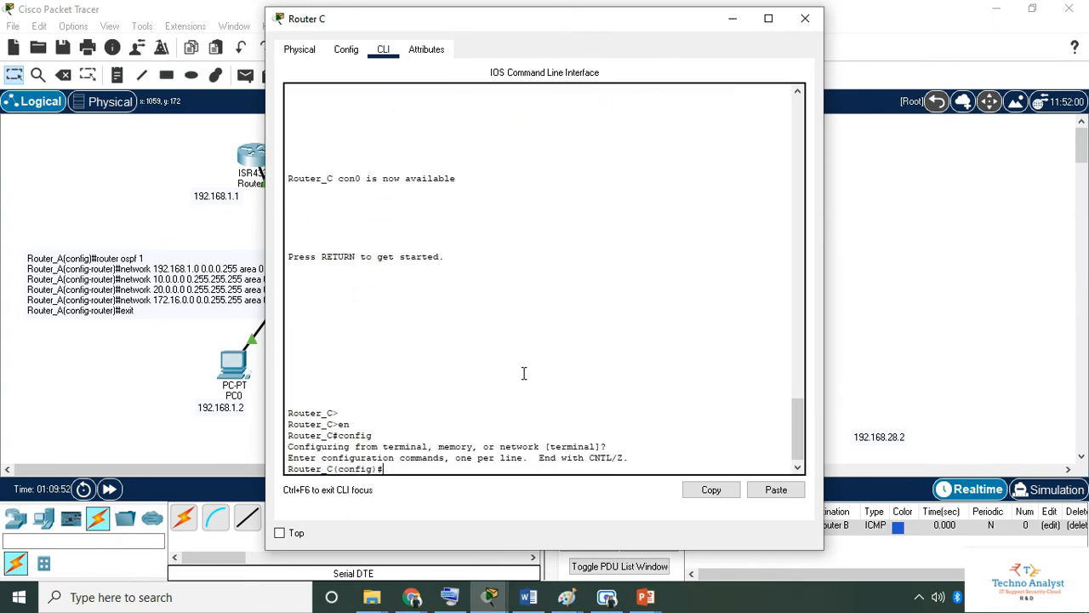
- Start OSPF process 1 on Router C and add network 192.168.28.0 with wildcard mask 0.0.0.255 in area 0
{"action": "left_click_drag", "start_coordinate": [456, 24], "coordinate": [250, 20]}
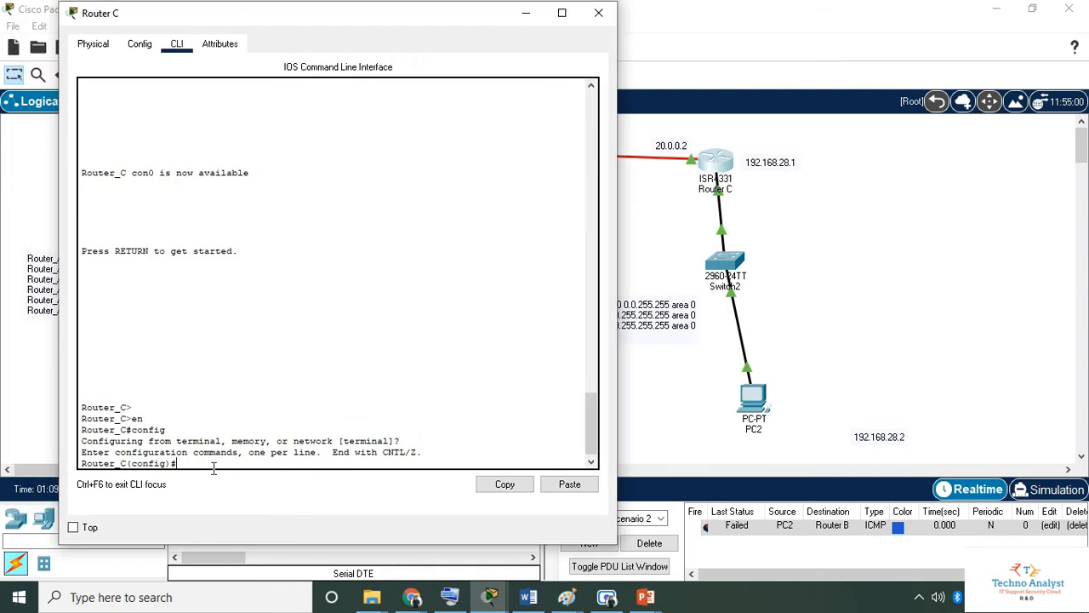
{"action": "type", "text": "router ospf 1"}
{"action": "key", "text": "Return"}
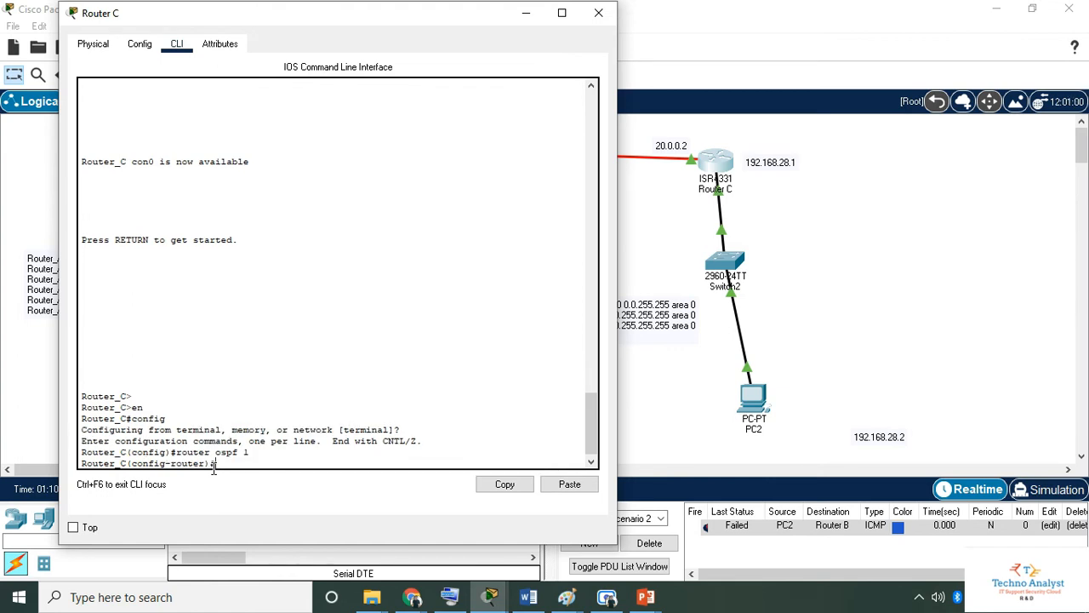
{"action": "type", "text": "networ"}
{"action": "key", "text": "BackSpace"}
{"action": "type", "text": "0.0.255"}
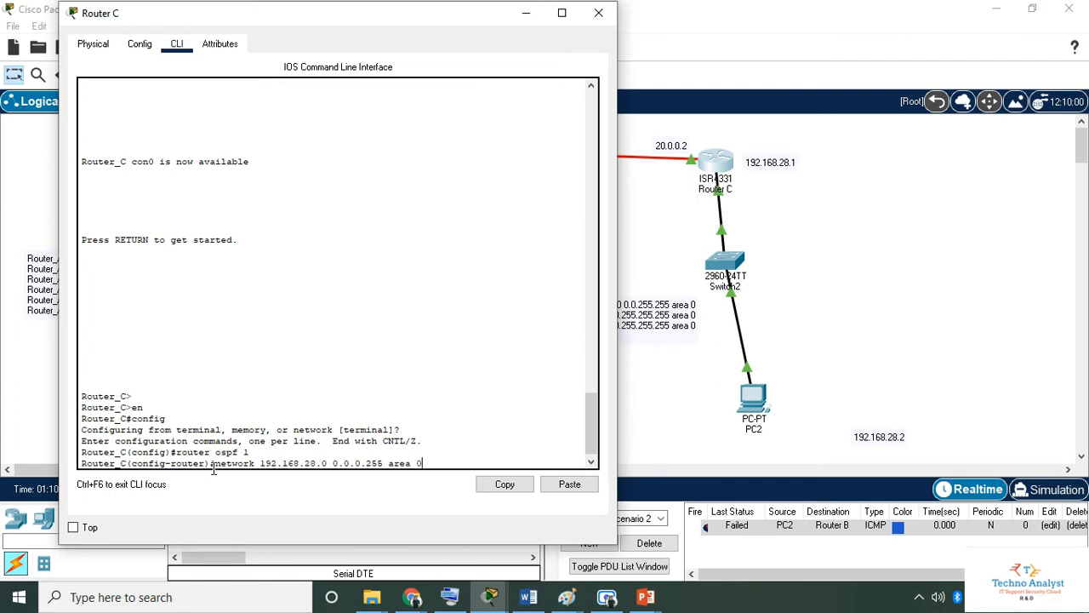
{"action": "type", "text": " area 0"}
{"action": "key", "text": "Return"}
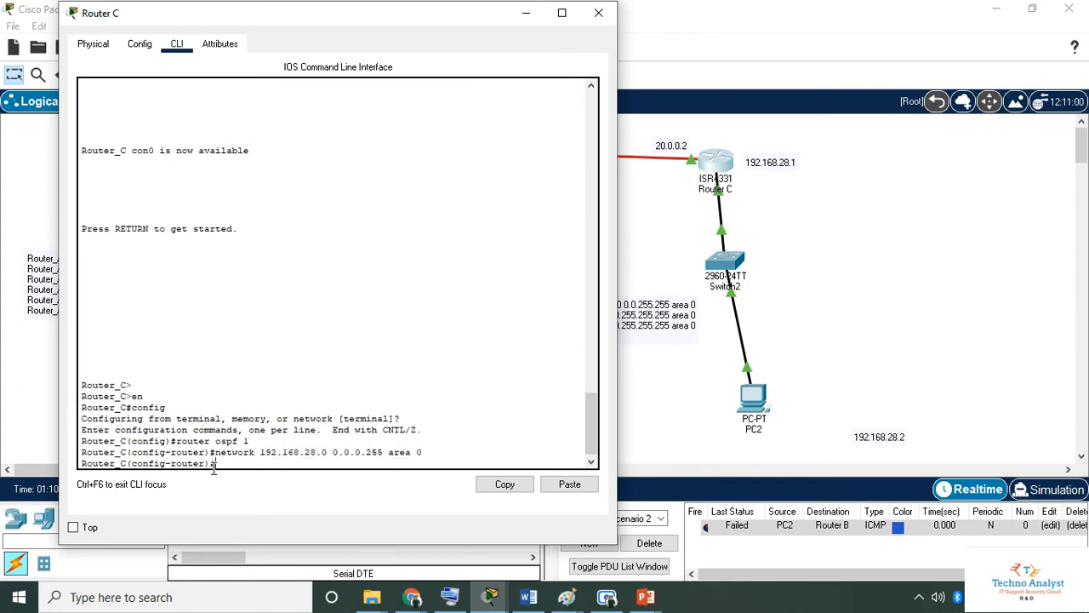
- Add network 20.0.0.0 with wildcard mask 0.255.255.255 in area 0 to Router C's OSPF process
{"action": "type", "text": "network 20.0.0.0 0.255.255.255"}
{"action": "key", "text": "BackSpace"}
{"action": "key", "text": "BackSpace"}
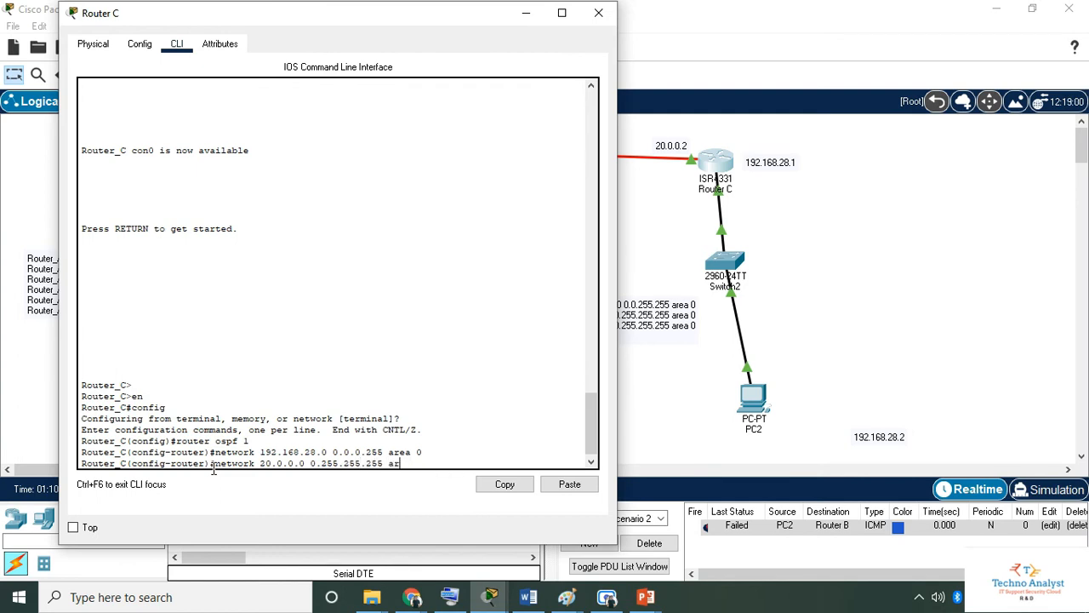
{"action": "type", "text": "ea 0"}
{"action": "key", "text": "Return"}
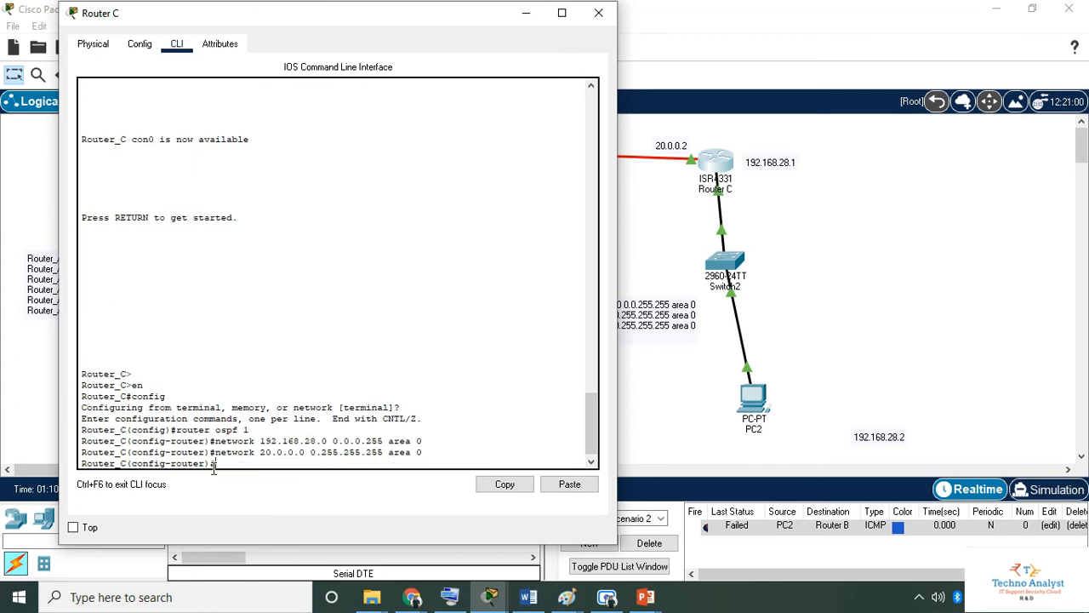
- End Router C's configuration mode and save the configuration with the write command
{"action": "key", "text": "Return"}
{"action": "key", "text": "Return"}
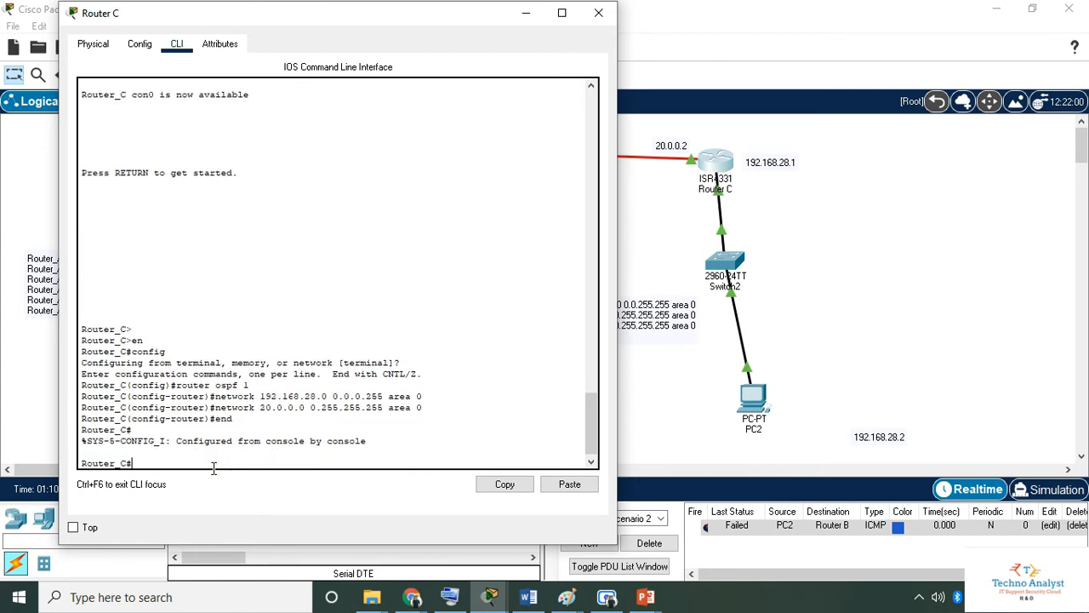
{"action": "type", "text": "write"}
{"action": "key", "text": "Return"}
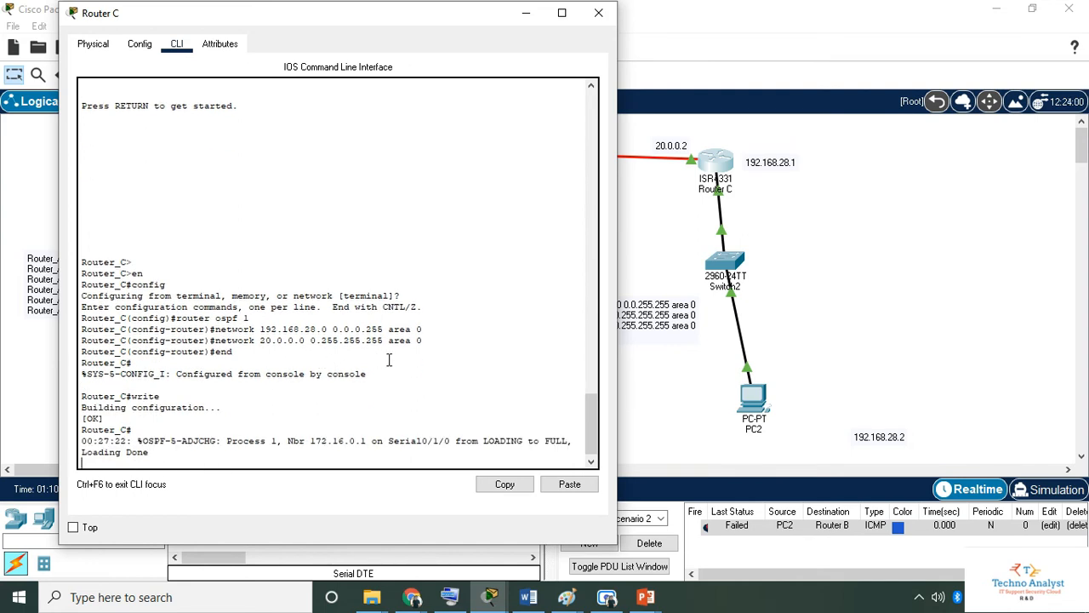
- Copy Router C's router ospf 1 line and its two network command lines from the command line, and minimize the router's window
{"action": "left_click_drag", "start_coordinate": [421, 347], "coordinate": [78, 327]}
{"action": "right_click", "coordinate": [239, 336]}
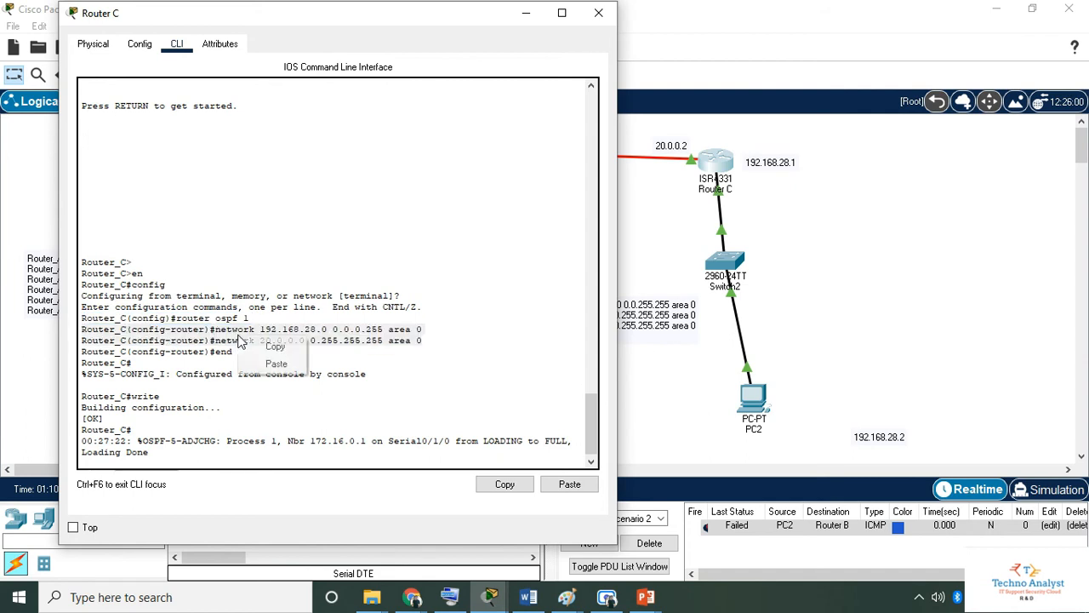
{"action": "left_click", "coordinate": [398, 367]}
{"action": "left_click_drag", "start_coordinate": [430, 340], "coordinate": [78, 317]}
{"action": "key", "text": "ctrl+c"}
{"action": "right_click", "coordinate": [138, 320]}
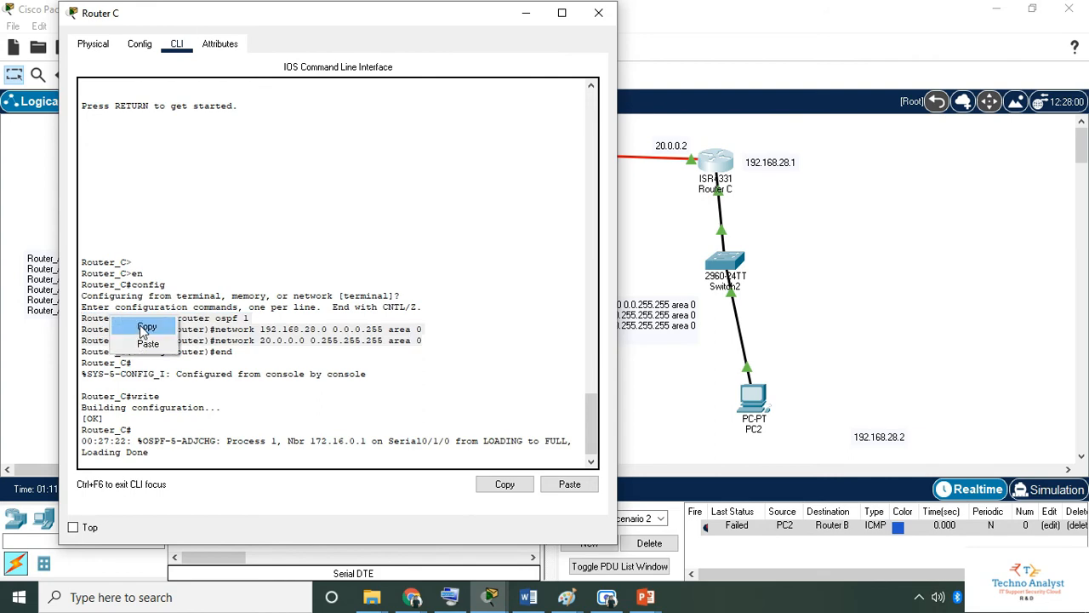
{"action": "left_click", "coordinate": [150, 326]}
{"action": "left_click", "coordinate": [526, 19]}
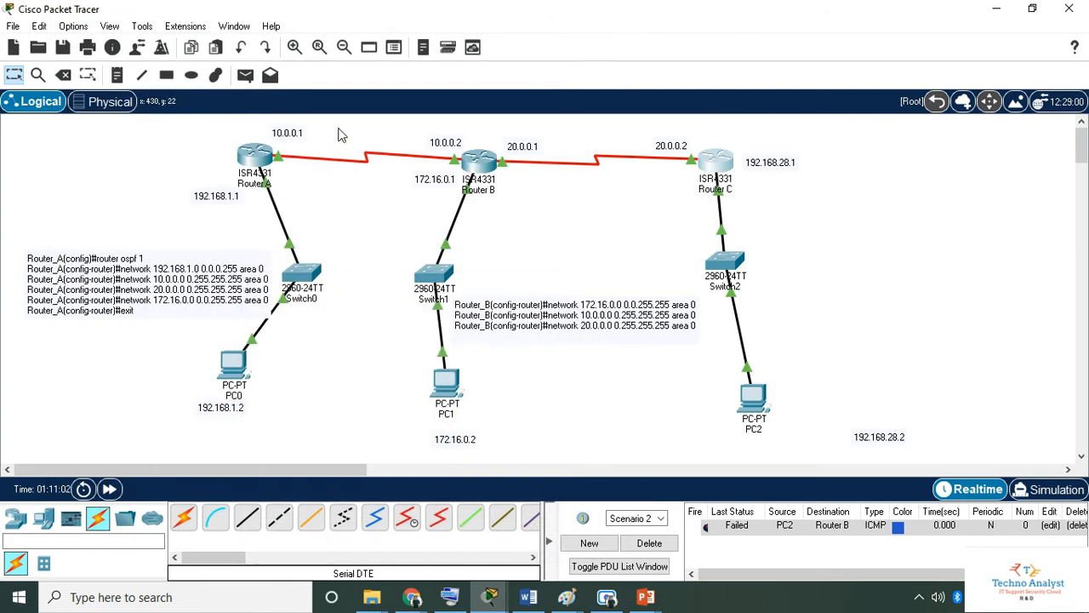
- Add a note with the copied Router C OSPF commands and position it beside Switch2
{"action": "left_click", "coordinate": [120, 75]}
{"action": "left_click", "coordinate": [805, 270]}
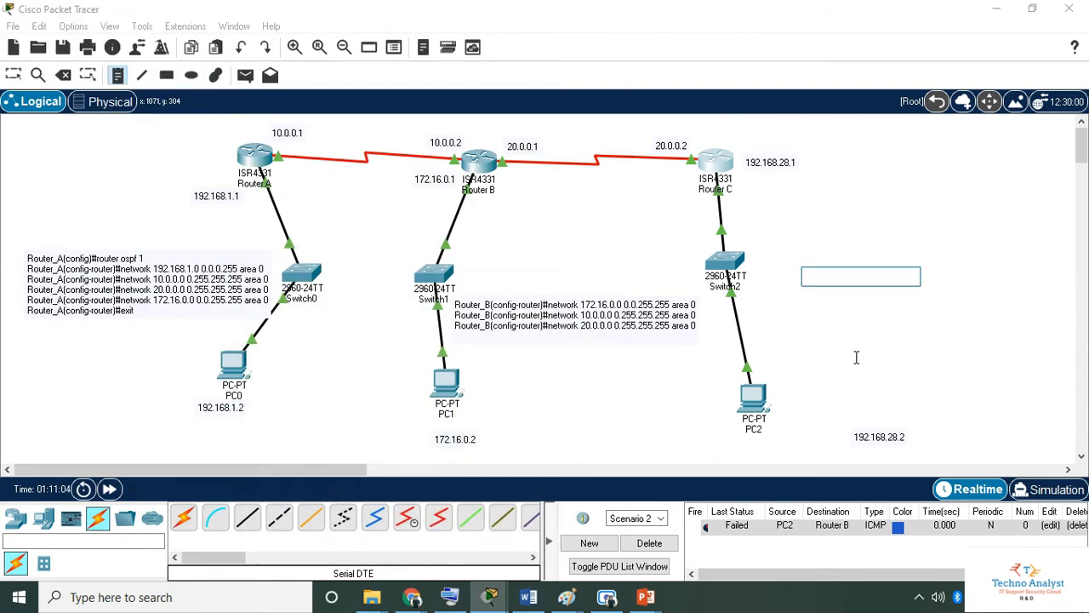
{"action": "key", "text": "ctrl+v"}
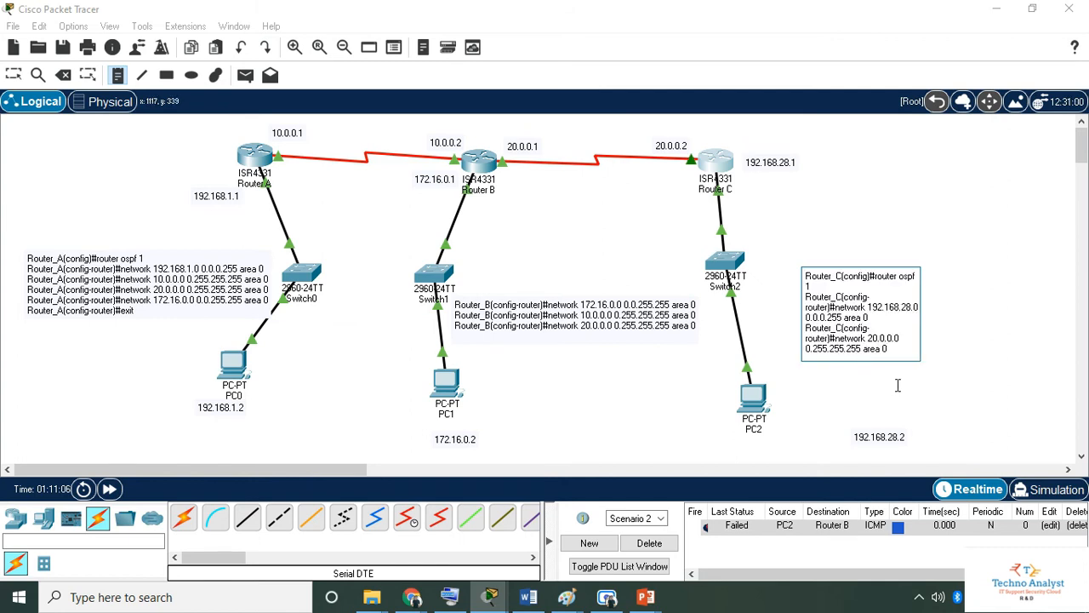
{"action": "left_click", "coordinate": [1005, 357]}
{"action": "key", "text": "Escape"}
{"action": "left_click_drag", "start_coordinate": [904, 290], "coordinate": [853, 281]}
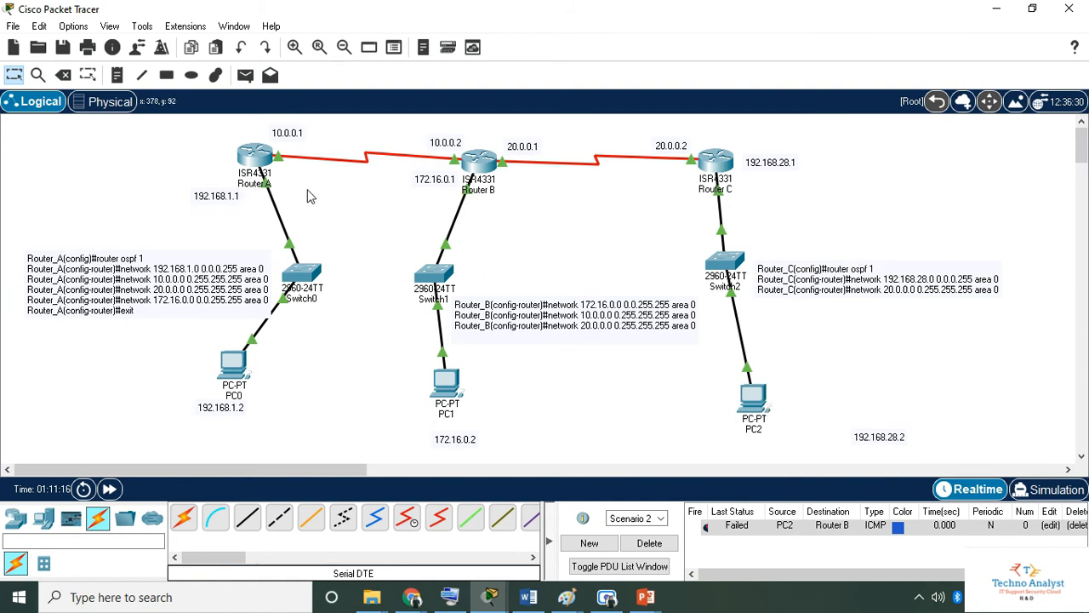
- Shift Router A slightly up, and move the 172.16.0.2 and 192.168.28.2 labels directly beneath PC1 and PC2
{"action": "mouse_move", "coordinate": [250, 191]}
{"action": "left_mouse_down"}
{"action": "mouse_move", "coordinate": [214, 176]}
{"action": "mouse_move", "coordinate": [244, 184]}
{"action": "left_mouse_up"}
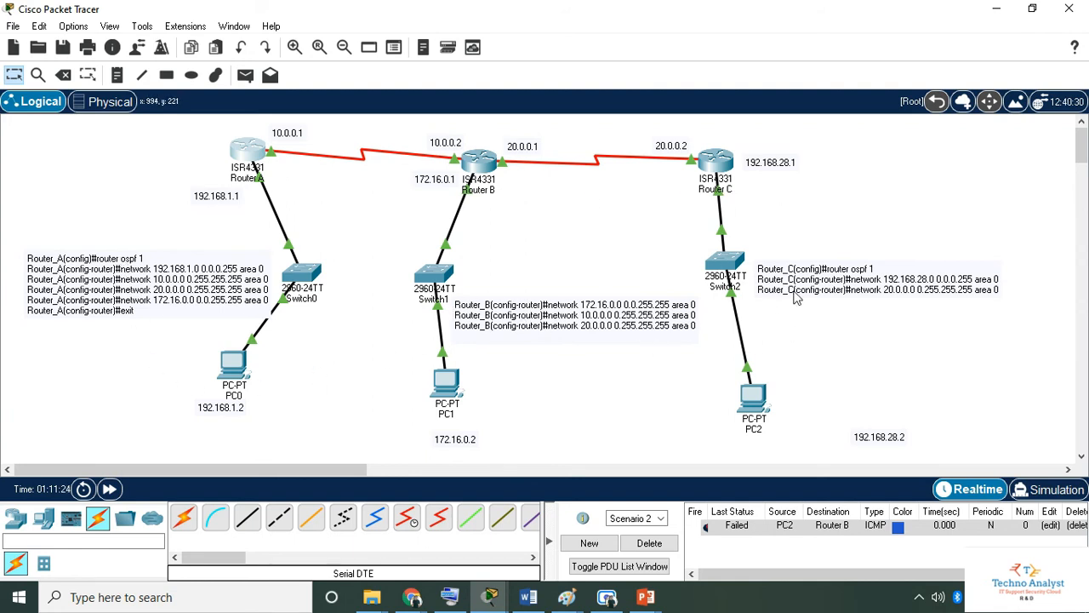
{"action": "left_click_drag", "start_coordinate": [461, 440], "coordinate": [453, 431]}
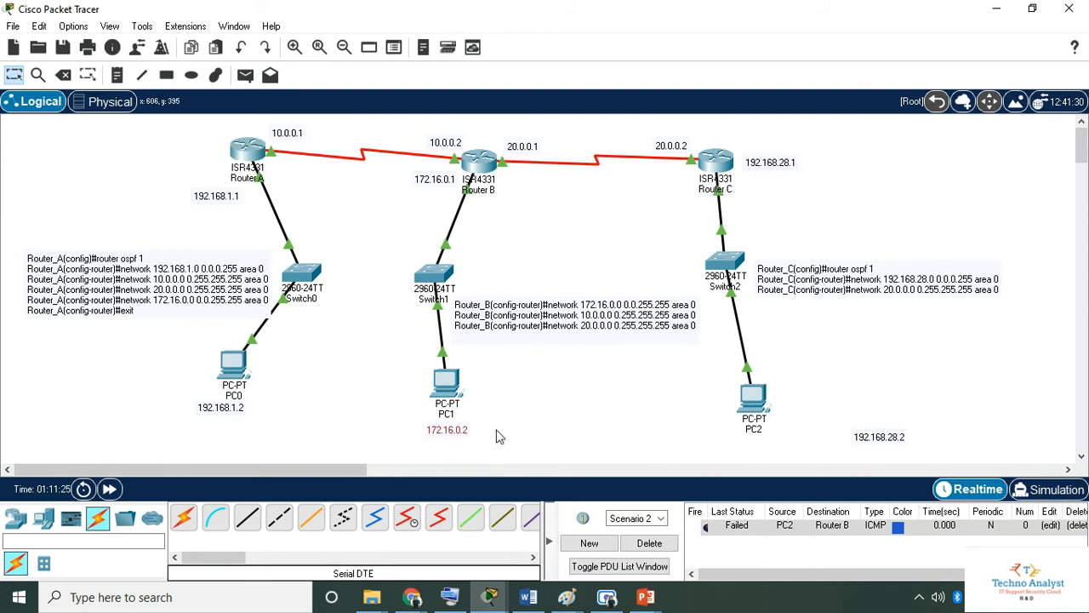
{"action": "left_click_drag", "start_coordinate": [880, 442], "coordinate": [758, 450]}
{"action": "left_click", "coordinate": [834, 444]}
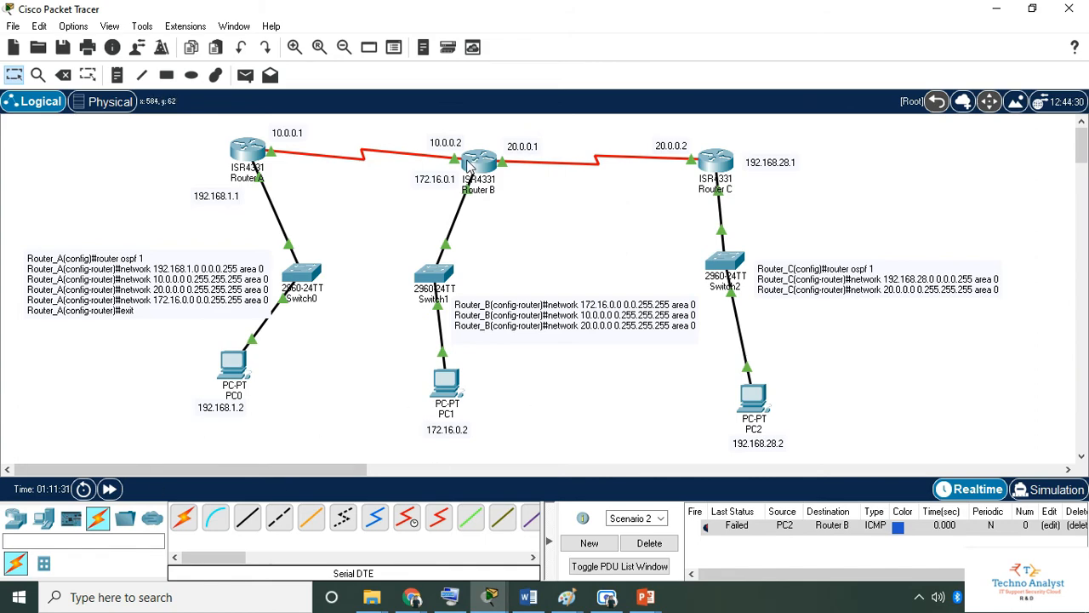
- Reopen Router C's command line and display its OSPF database with sh ip ospf database
{"action": "mouse_move", "coordinate": [475, 165]}
{"action": "left_click", "coordinate": [716, 163]}
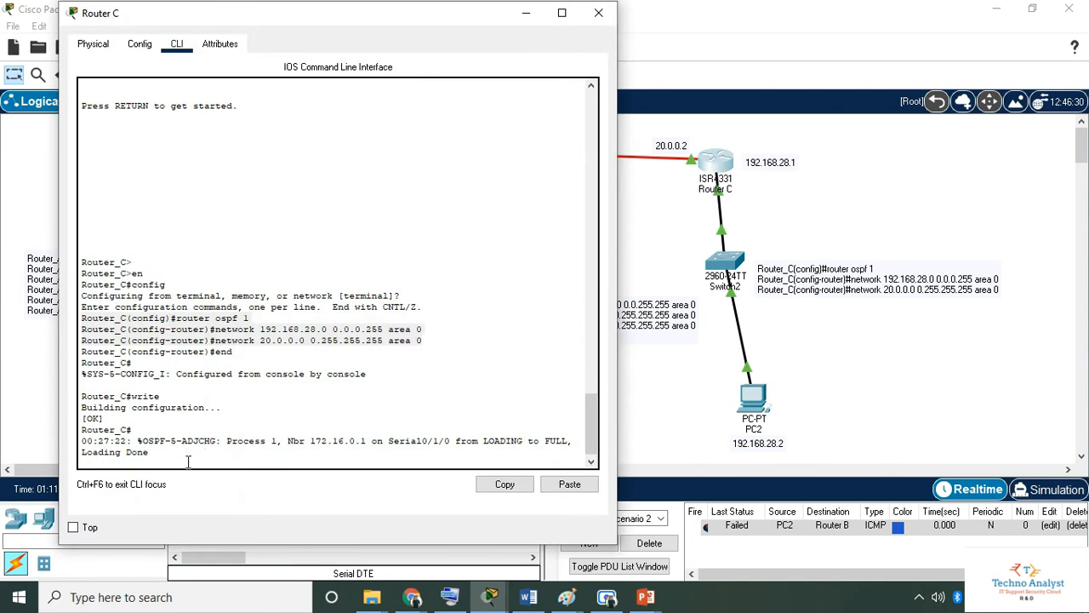
{"action": "key", "text": "Return"}
{"action": "key", "text": "Return"}
{"action": "key", "text": "Return"}
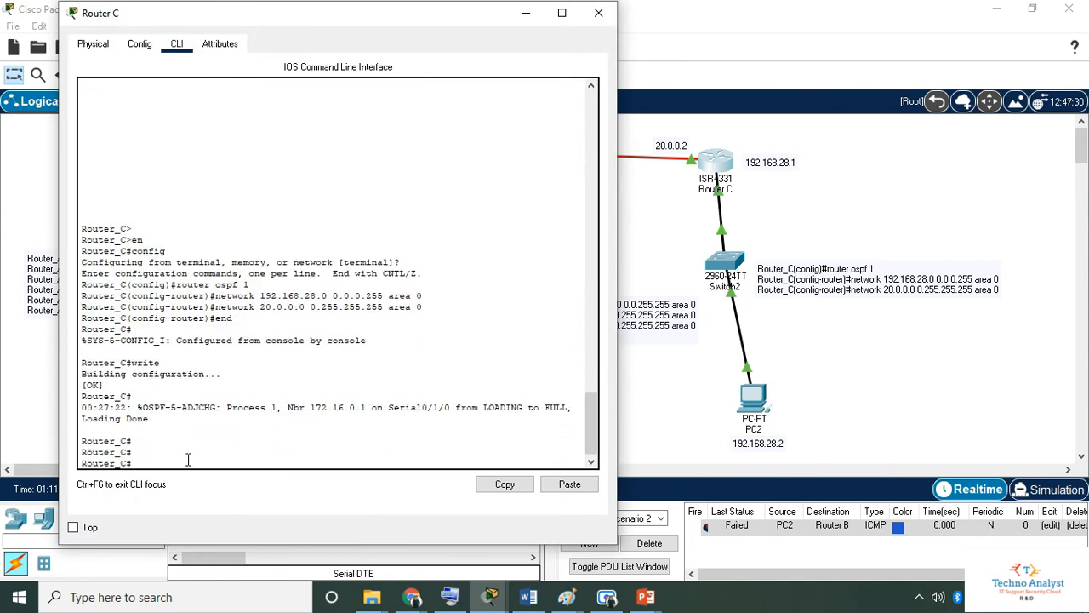
{"action": "type", "text": "sh"}
{"action": "type", "text": " ip c"}
{"action": "type", "text": "spf da"}
{"action": "key", "text": "Return"}
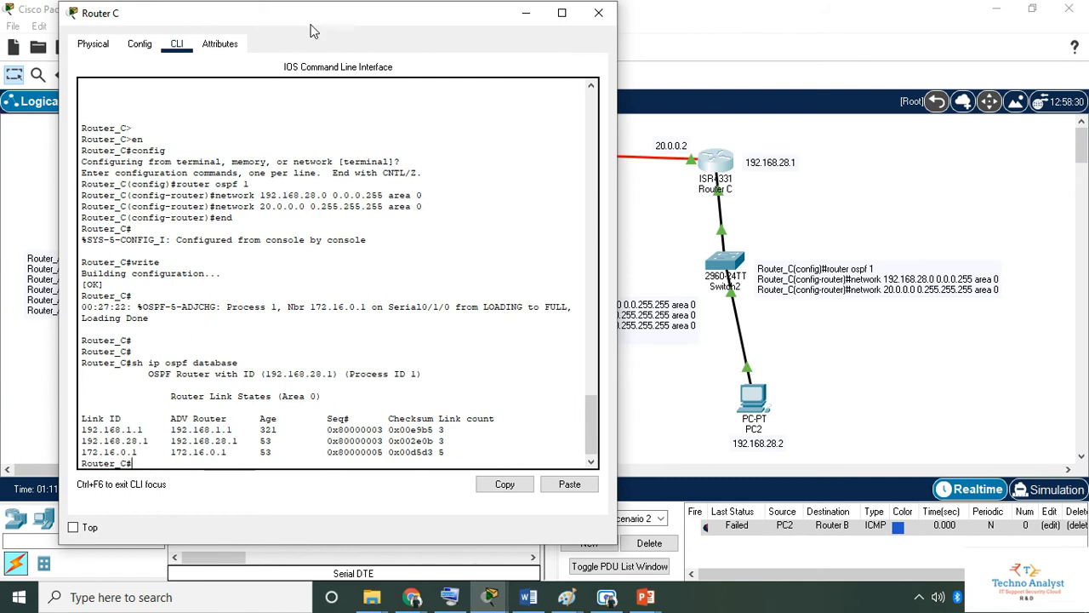
- Compare the advertising routers in Router C's OSPF database with the router addresses and OSPF notes across the topology
{"action": "left_click_drag", "start_coordinate": [311, 10], "coordinate": [307, 9]}
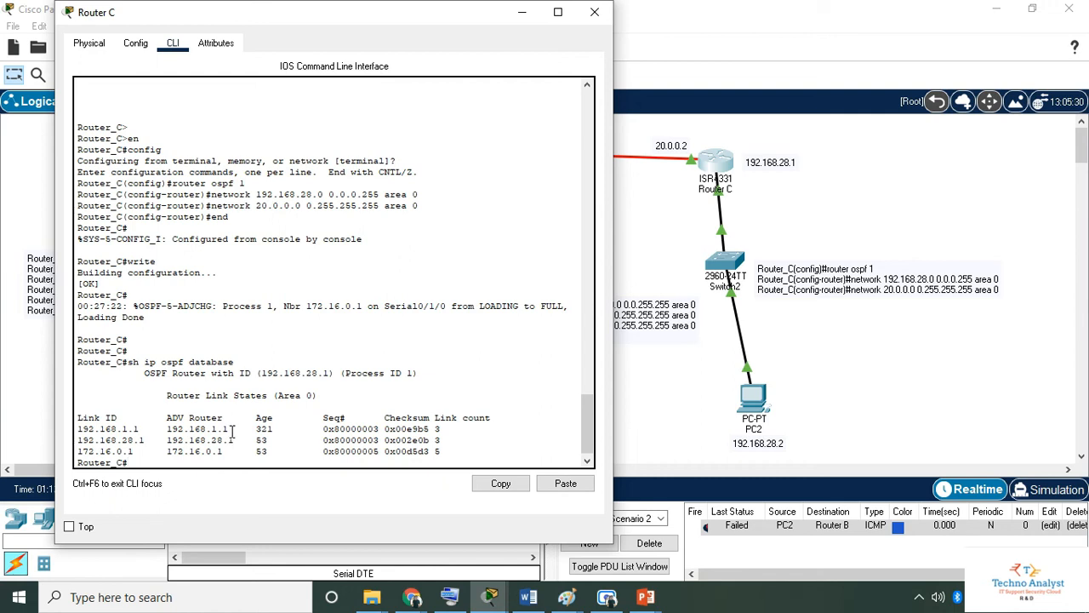
{"action": "left_click_drag", "start_coordinate": [234, 429], "coordinate": [168, 430]}
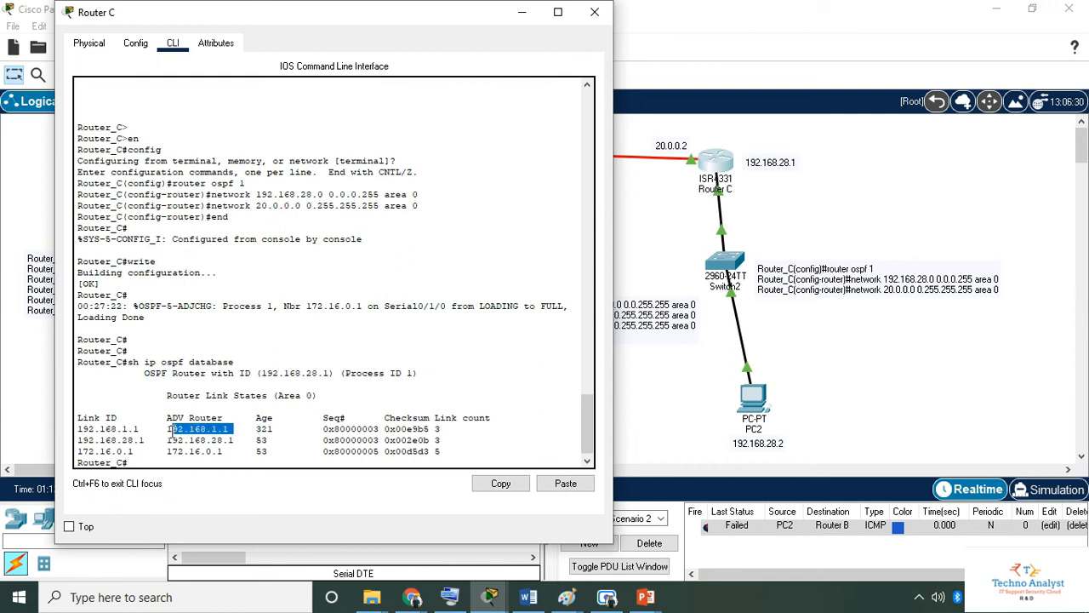
{"action": "left_click_drag", "start_coordinate": [332, 13], "coordinate": [671, 12]}
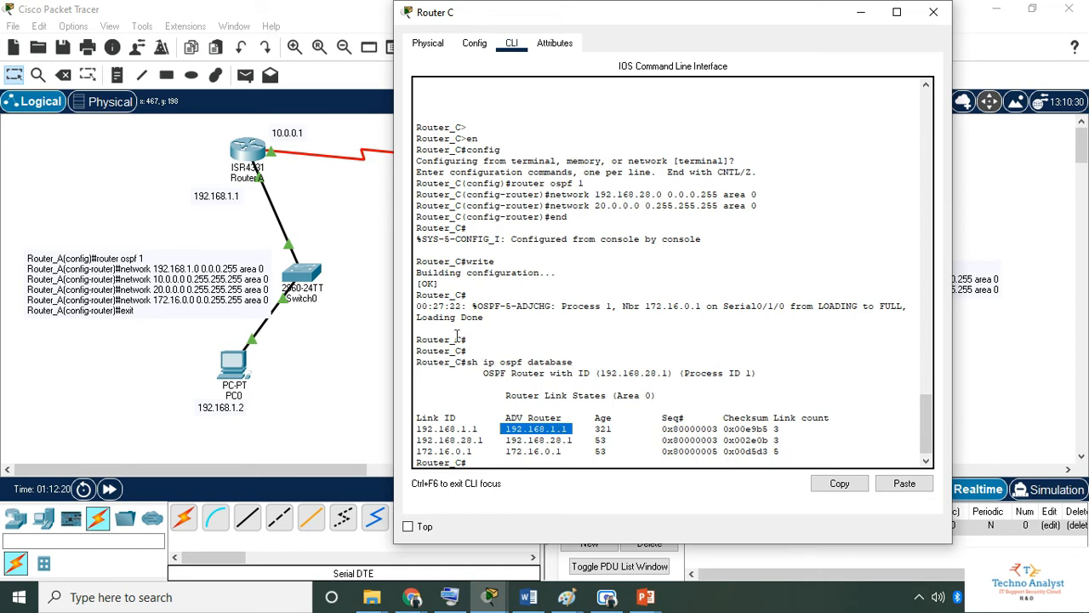
{"action": "left_click_drag", "start_coordinate": [660, 15], "coordinate": [309, 39]}
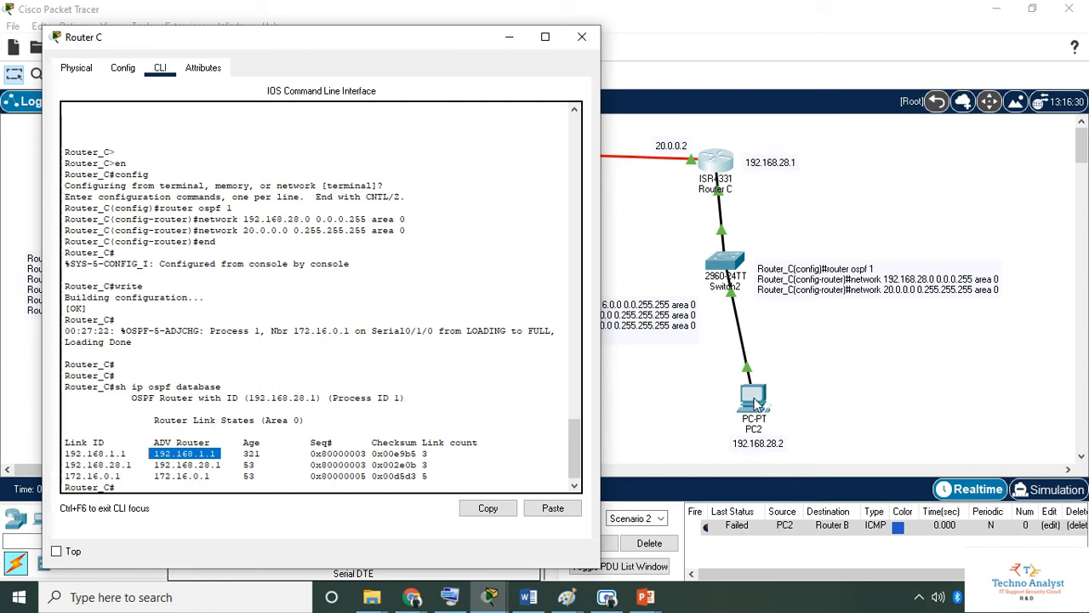
{"action": "left_click_drag", "start_coordinate": [373, 47], "coordinate": [1088, 77]}
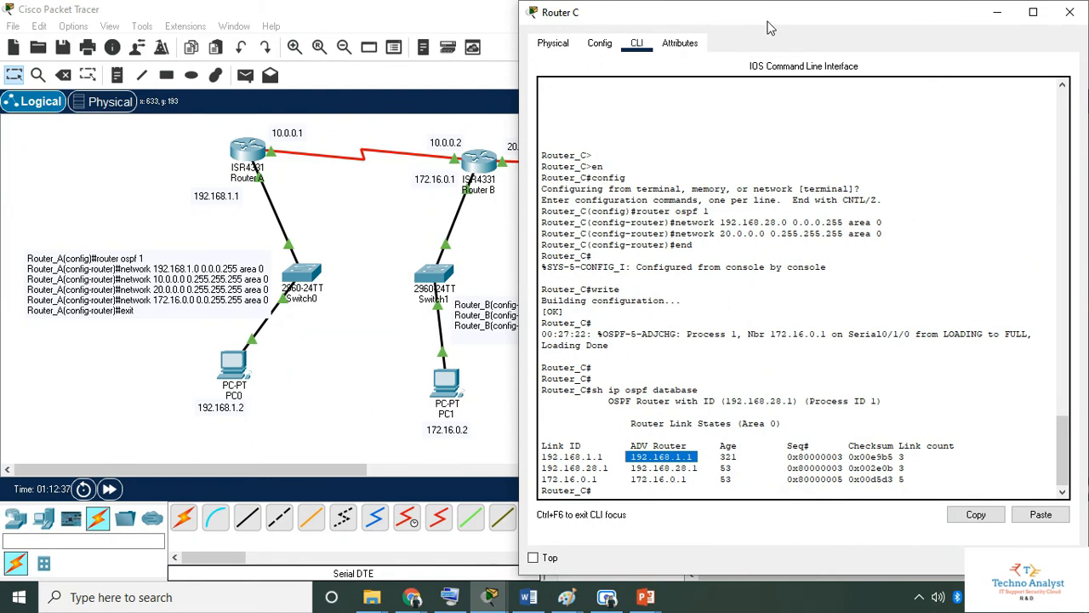
{"action": "left_click_drag", "start_coordinate": [768, 22], "coordinate": [789, 22]}
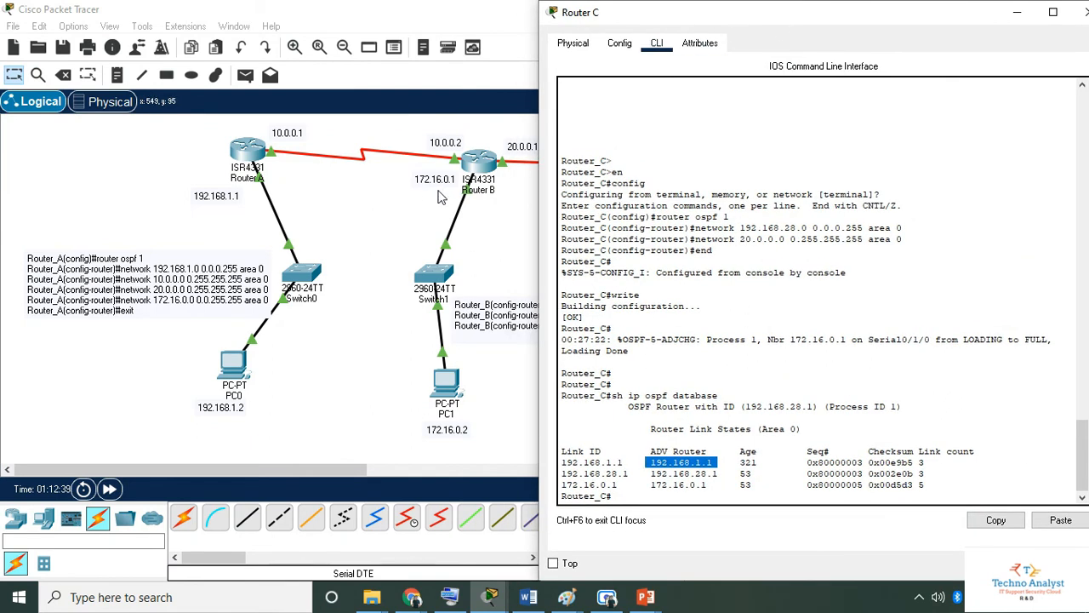
{"action": "left_click_drag", "start_coordinate": [740, 19], "coordinate": [75, 37]}
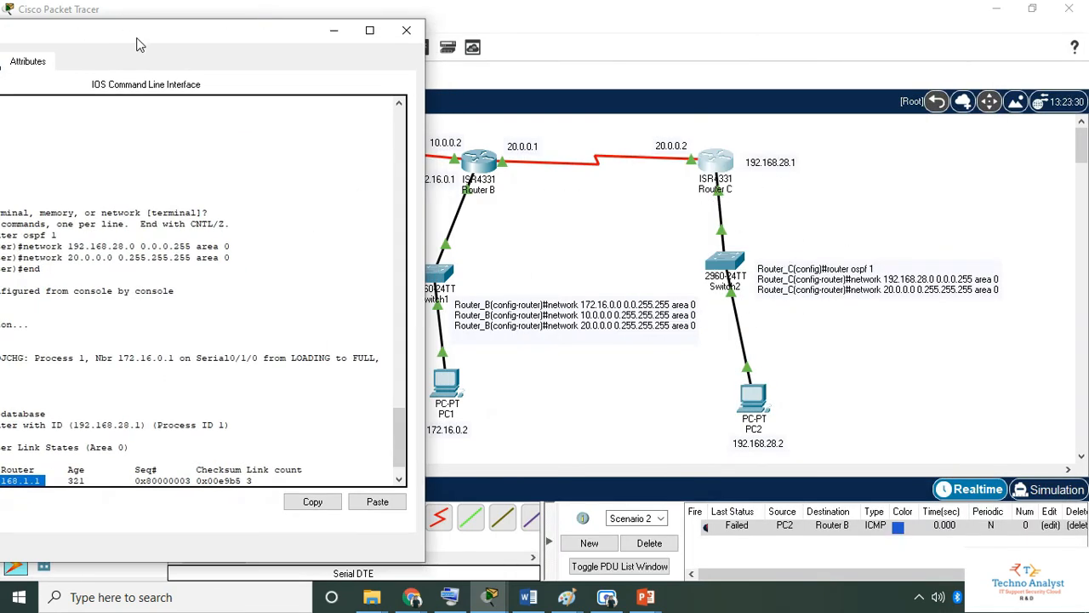
{"action": "left_click_drag", "start_coordinate": [136, 43], "coordinate": [849, 76]}
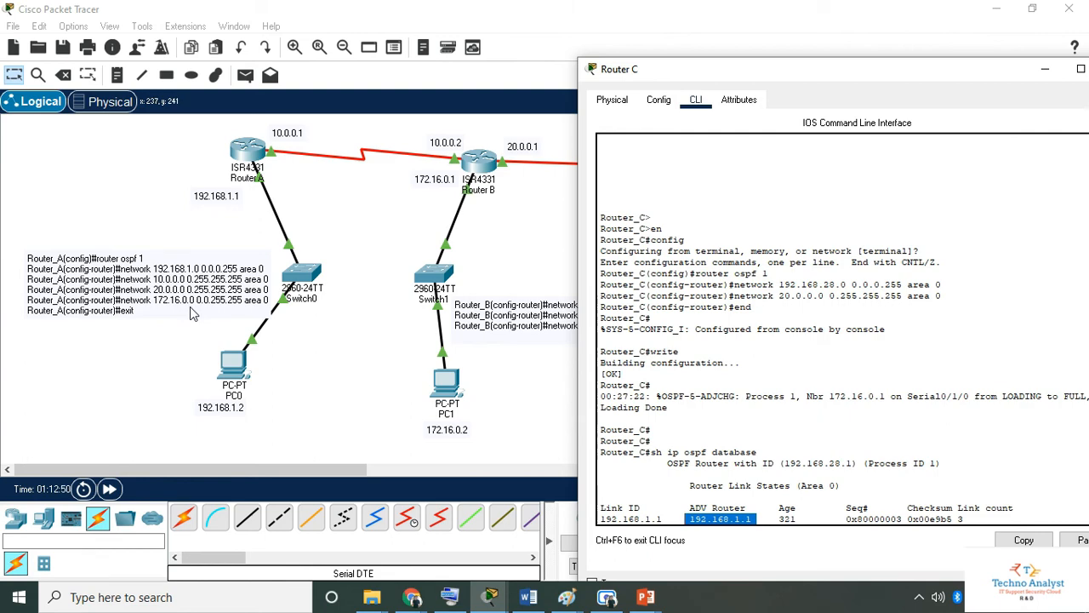
{"action": "left_click_drag", "start_coordinate": [681, 75], "coordinate": [183, 50]}
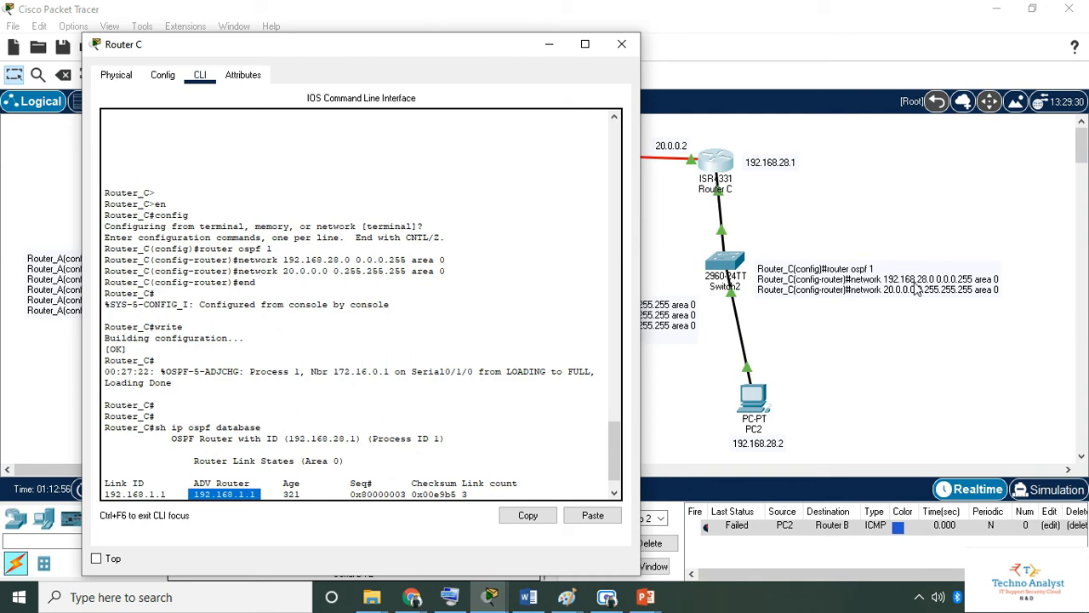
{"action": "left_click_drag", "start_coordinate": [372, 51], "coordinate": [528, 53]}
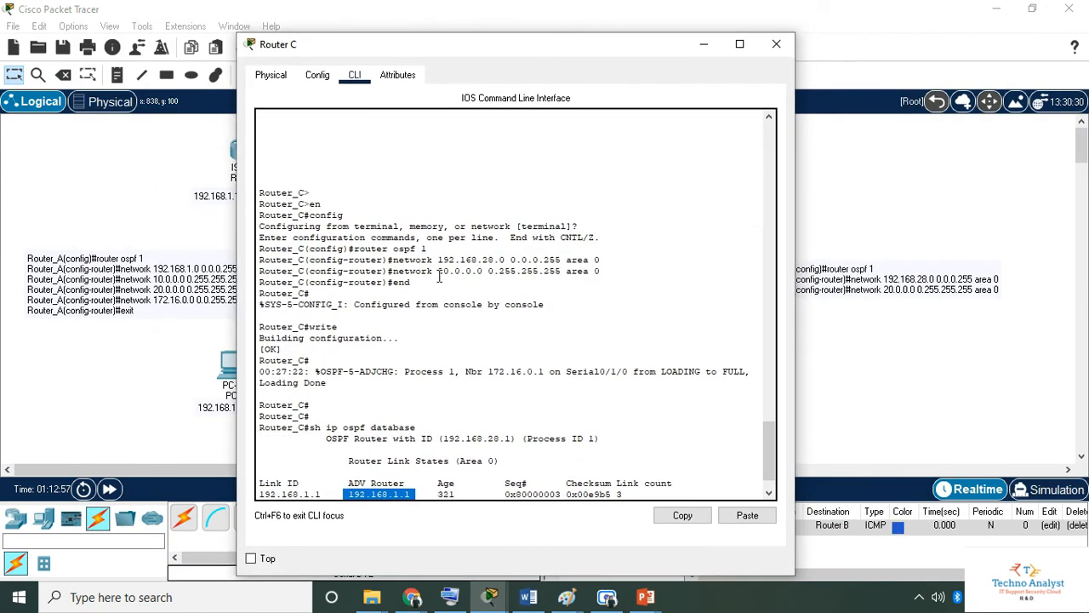
{"action": "scroll", "coordinate": [739, 414], "scroll_direction": "down", "scroll_amount": 1}
{"action": "left_click", "coordinate": [407, 494]}
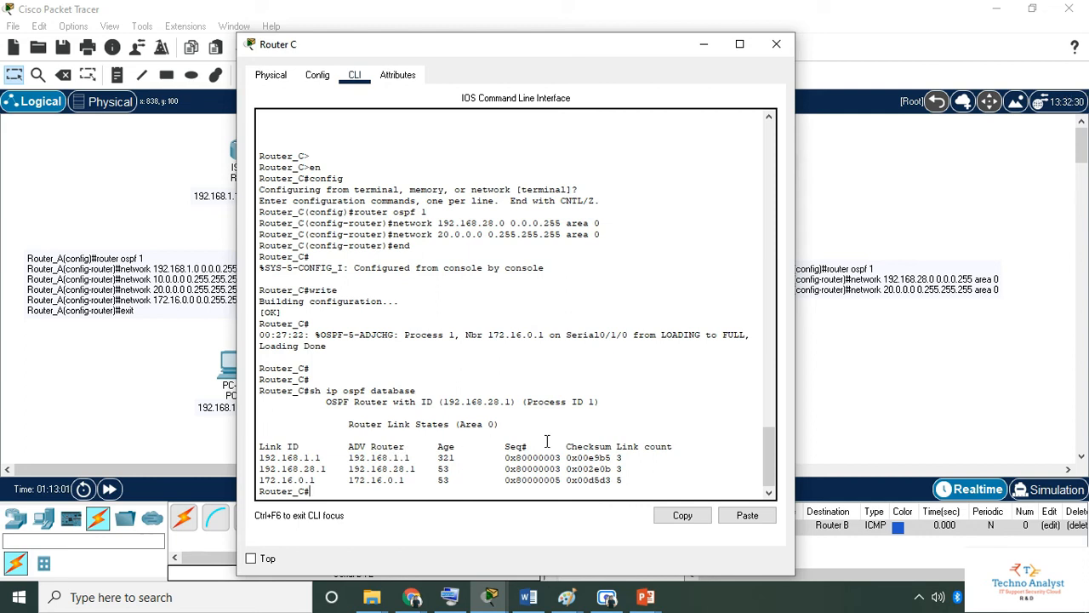
- Display Router C's detailed router link states with sh ip ospf database router and page through the entire output
{"action": "key", "text": "Return"}
{"action": "key", "text": "Return"}
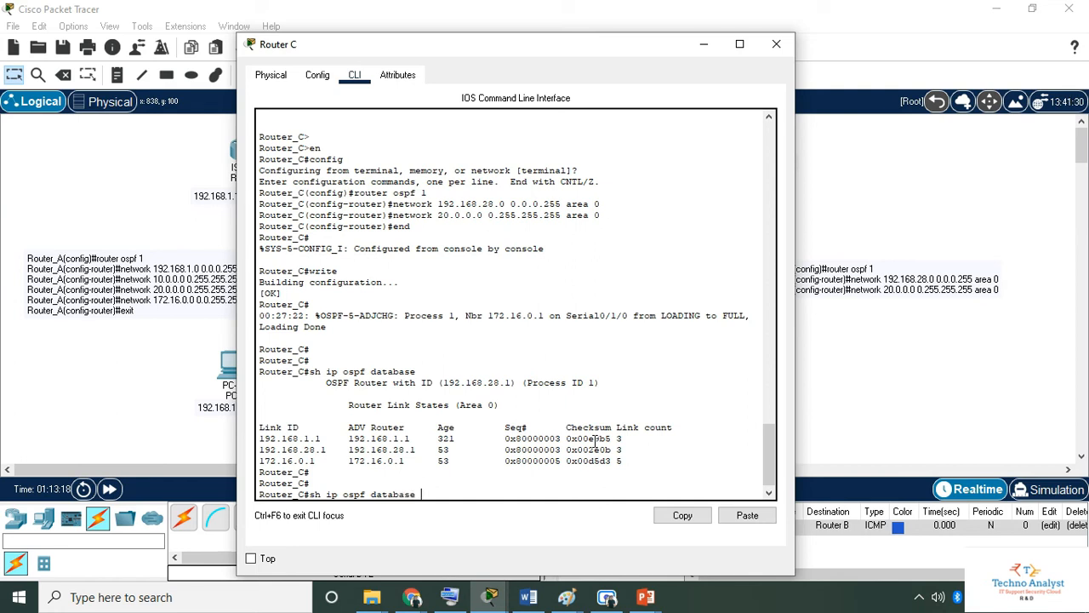
{"action": "key", "text": "Return"}
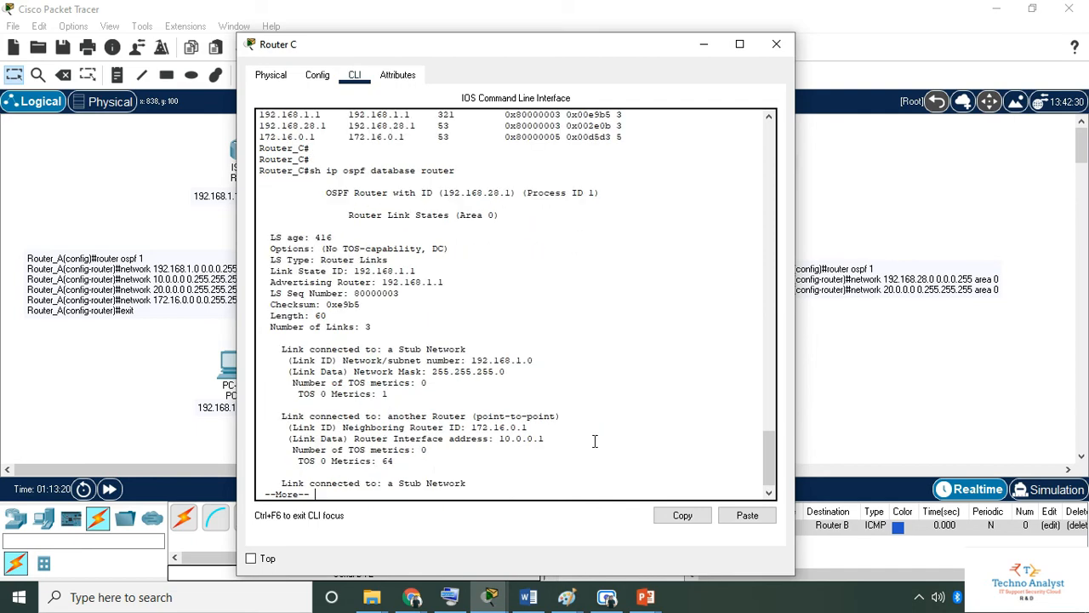
{"action": "key", "text": "Return"}
{"action": "key", "text": "Return"}
{"action": "key", "text": "Return"}
{"action": "key", "text": "Return"}
{"action": "key", "text": "Return"}
{"action": "key", "text": "Return"}
{"action": "key", "text": "Return"}
{"action": "key", "text": "Return"}
{"action": "key", "text": "Return"}
{"action": "key", "text": "Return"}
{"action": "key", "text": "Return"}
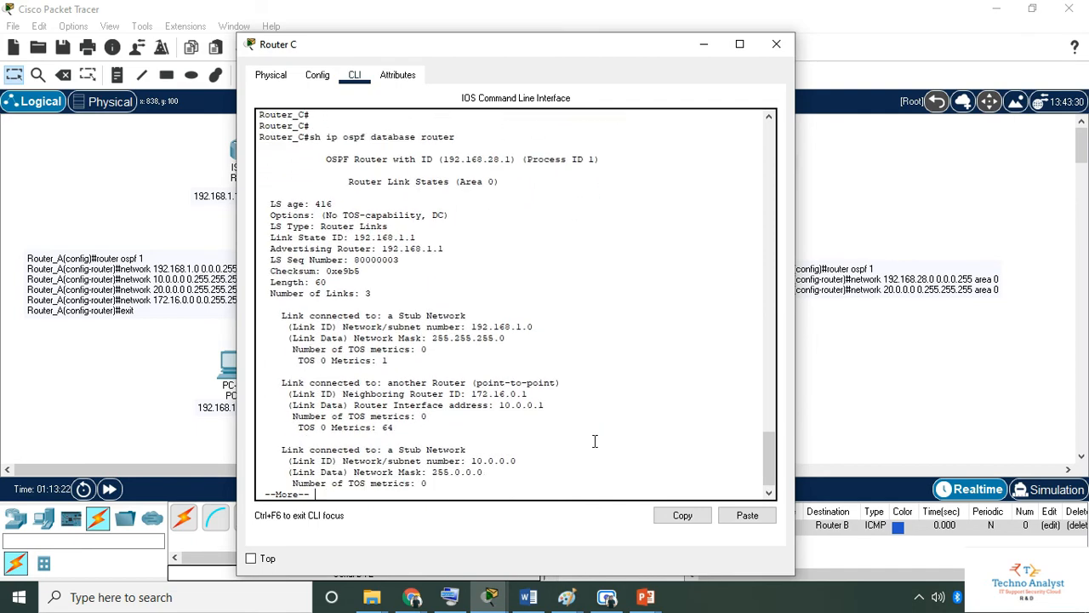
{"action": "key", "text": "Return"}
{"action": "key", "text": "Return"}
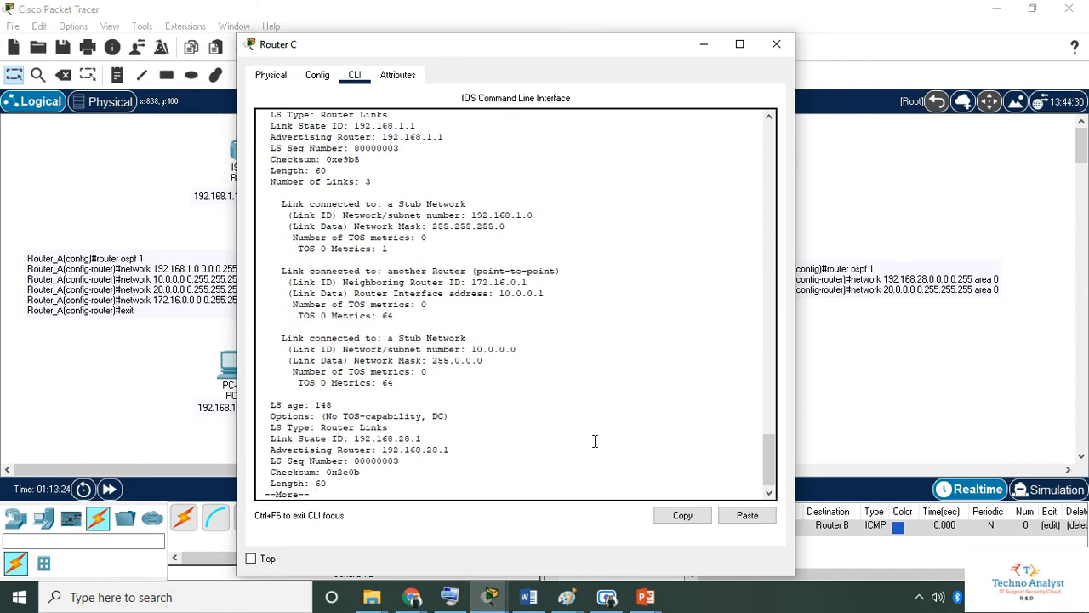
{"action": "key", "text": "Return"}
{"action": "key", "text": "Return"}
{"action": "key", "text": "Return"}
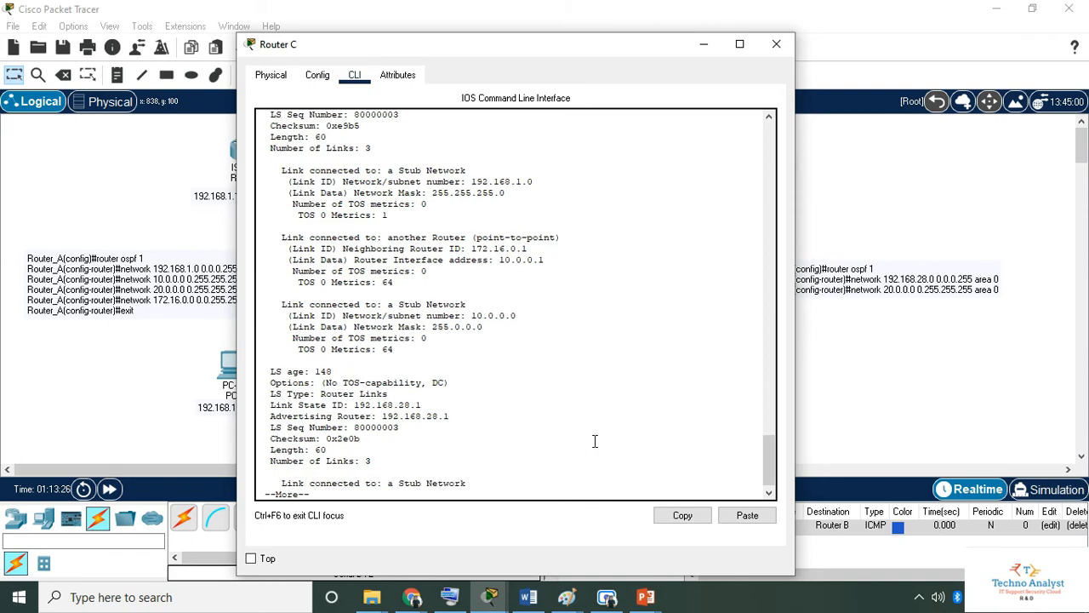
{"action": "key", "text": "Return"}
{"action": "key", "text": "Return"}
{"action": "key", "text": "Return"}
{"action": "key", "text": "Return"}
{"action": "key", "text": "Return"}
{"action": "key", "text": "Return"}
{"action": "key", "text": "Return"}
{"action": "key", "text": "Return"}
{"action": "key", "text": "Return"}
{"action": "key", "text": "Return"}
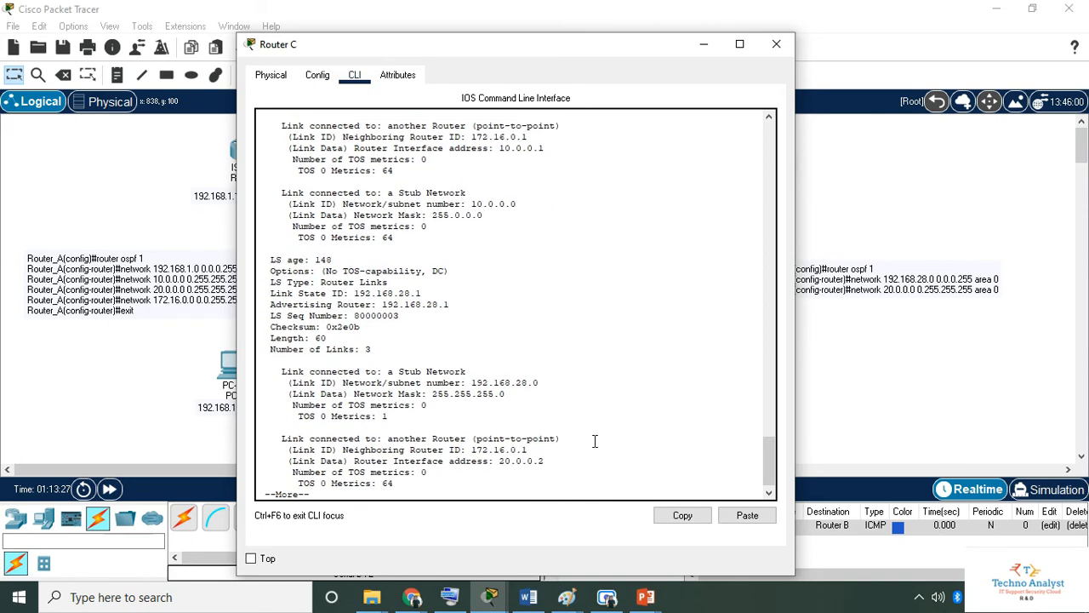
{"action": "key", "text": "Return"}
{"action": "key", "text": "Return"}
{"action": "key", "text": "Return"}
{"action": "key", "text": "Return"}
{"action": "key", "text": "Return"}
{"action": "key", "text": "Return"}
{"action": "key", "text": "Return"}
{"action": "key", "text": "Return"}
{"action": "key", "text": "Return"}
{"action": "key", "text": "Return"}
{"action": "key", "text": "Return"}
{"action": "key", "text": "Return"}
{"action": "key", "text": "Return"}
{"action": "key", "text": "Return"}
{"action": "key", "text": "Return"}
{"action": "key", "text": "Return"}
{"action": "key", "text": "Return"}
{"action": "key", "text": "Return"}
{"action": "key", "text": "Return"}
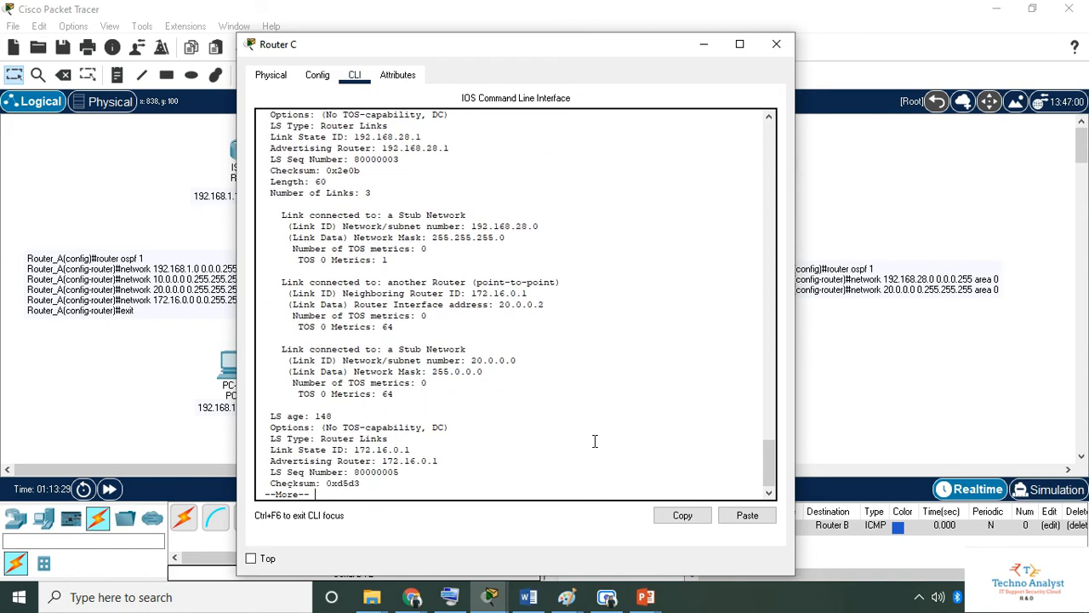
{"action": "key", "text": "Return"}
{"action": "key", "text": "Return"}
{"action": "key", "text": "Return"}
{"action": "key", "text": "Return"}
{"action": "key", "text": "Return"}
{"action": "key", "text": "Return"}
{"action": "key", "text": "Return"}
{"action": "key", "text": "Return"}
{"action": "key", "text": "Return"}
{"action": "key", "text": "Return"}
{"action": "key", "text": "Return"}
{"action": "key", "text": "Return"}
{"action": "key", "text": "Return"}
{"action": "key", "text": "Return"}
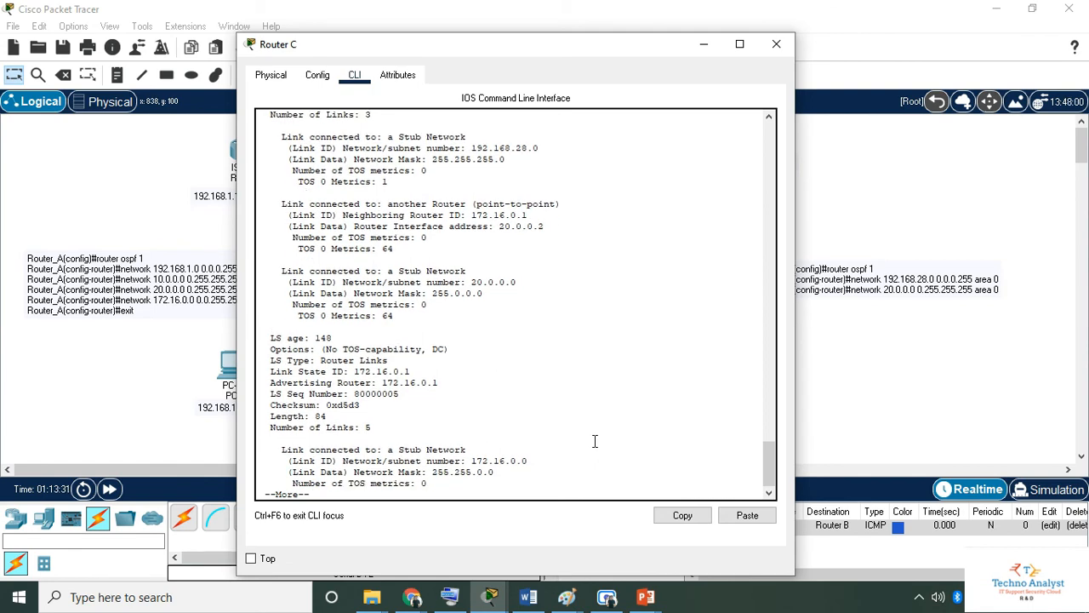
{"action": "key", "text": "Return"}
{"action": "key", "text": "Return"}
{"action": "key", "text": "Return"}
{"action": "key", "text": "Return"}
{"action": "key", "text": "Return"}
{"action": "key", "text": "Return"}
{"action": "key", "text": "Return"}
{"action": "key", "text": "Return"}
{"action": "key", "text": "Return"}
{"action": "key", "text": "Return"}
{"action": "key", "text": "Return"}
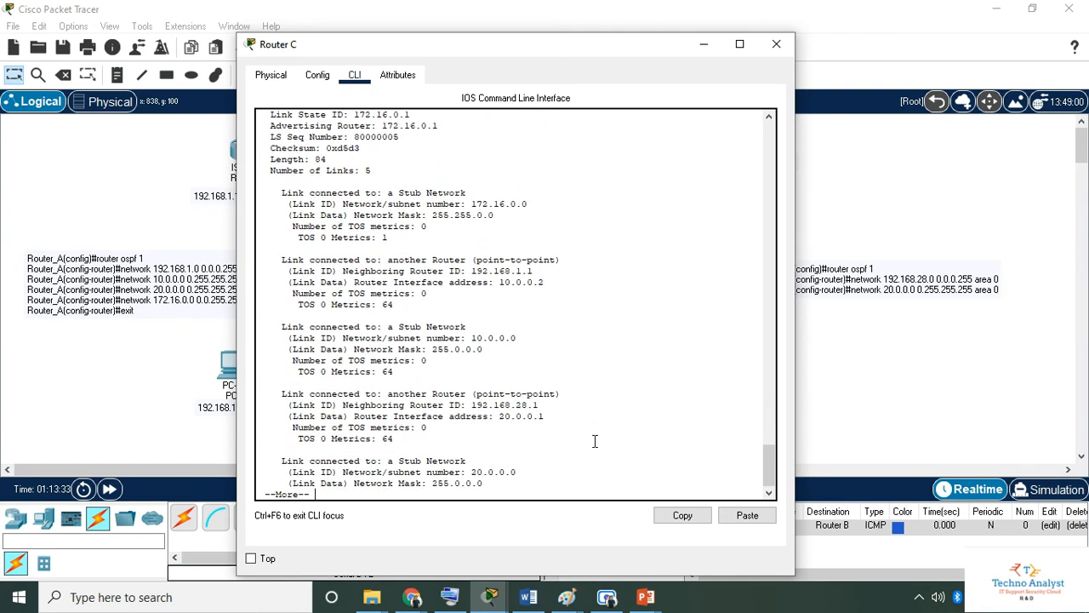
{"action": "key", "text": "Return"}
{"action": "key", "text": "Return"}
{"action": "key", "text": "Return"}
{"action": "key", "text": "Return"}
{"action": "key", "text": "Return"}
{"action": "key", "text": "Return"}
{"action": "key", "text": "Return"}
{"action": "key", "text": "Return"}
{"action": "key", "text": "Return"}
{"action": "key", "text": "Return"}
{"action": "key", "text": "Return"}
{"action": "key", "text": "Return"}
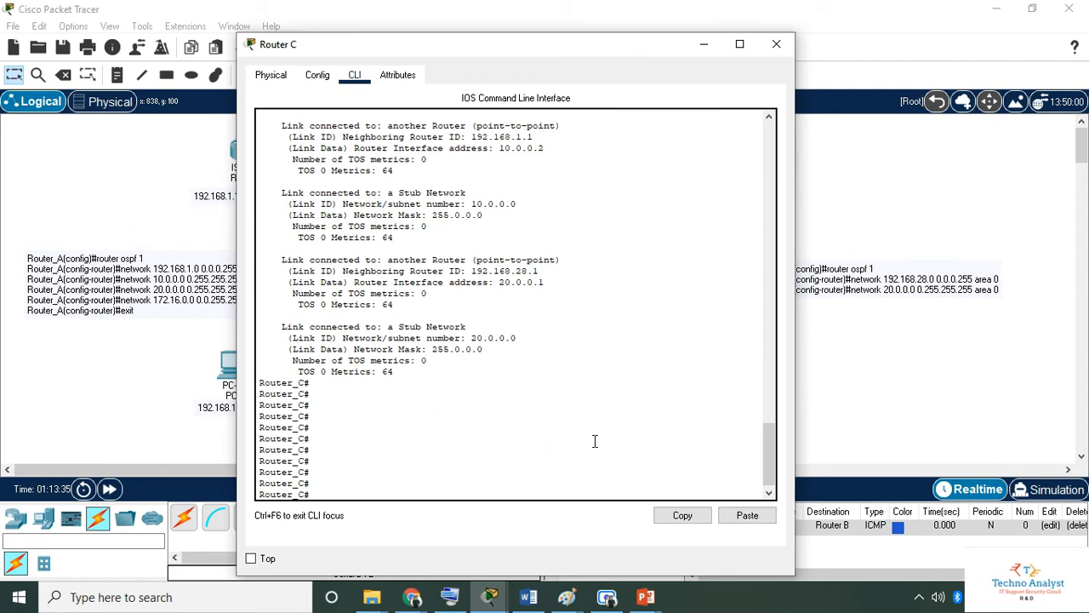
- Examine the stub networks and neighbouring routers listed for advertising routers 192.168.1.1 and 192.168.28.1 in Router C's OSPF output
{"action": "scroll", "coordinate": [597, 442], "scroll_direction": "up", "scroll_amount": 15}
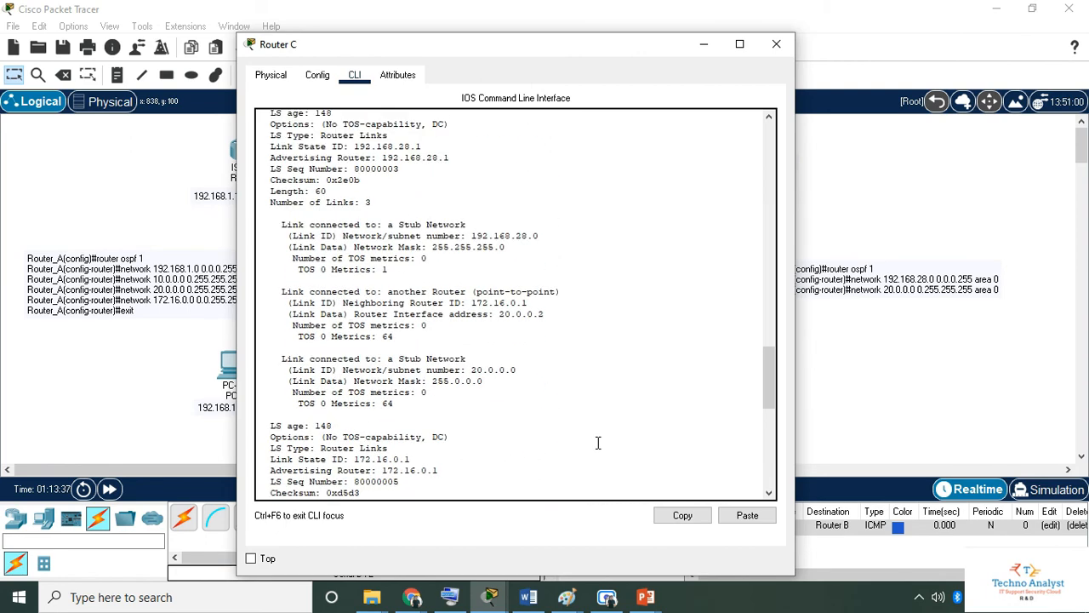
{"action": "scroll", "coordinate": [598, 443], "scroll_direction": "up", "scroll_amount": 2}
{"action": "scroll", "coordinate": [597, 443], "scroll_direction": "down", "scroll_amount": 8}
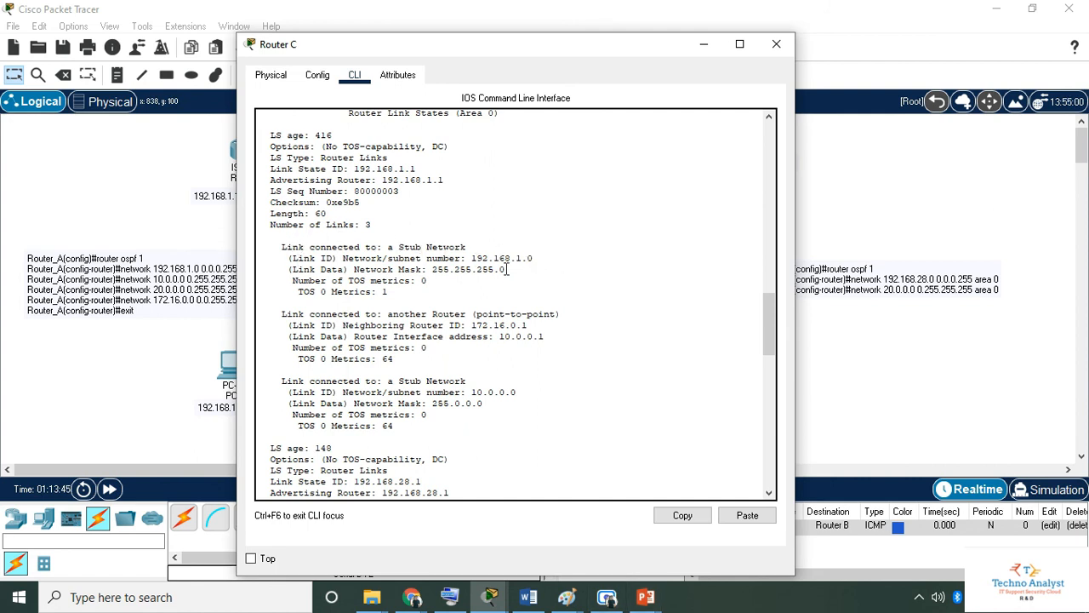
{"action": "left_click_drag", "start_coordinate": [549, 257], "coordinate": [460, 258]}
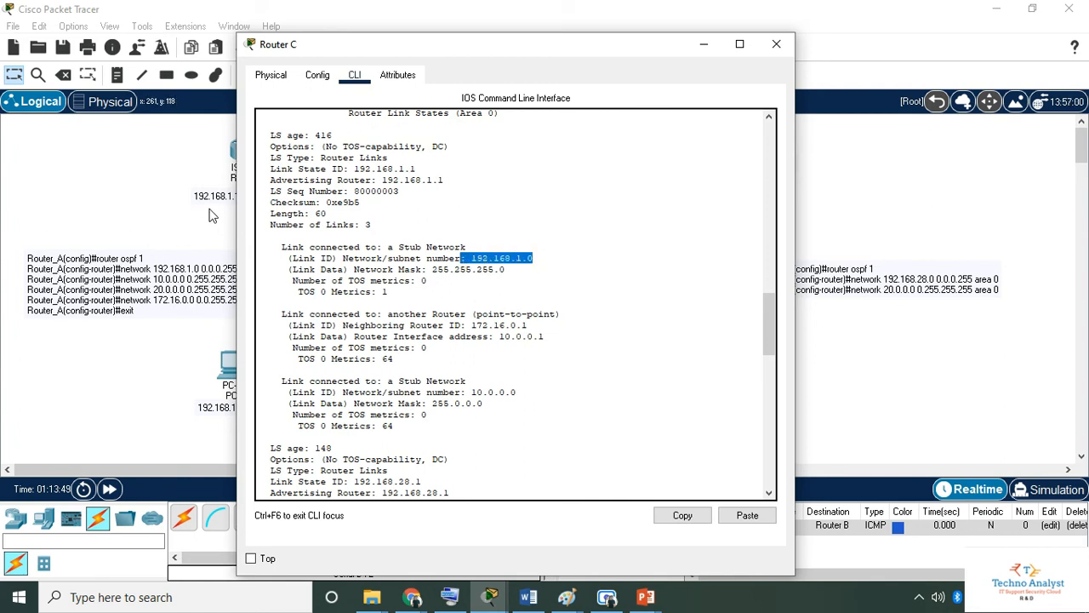
{"action": "left_click", "coordinate": [587, 338]}
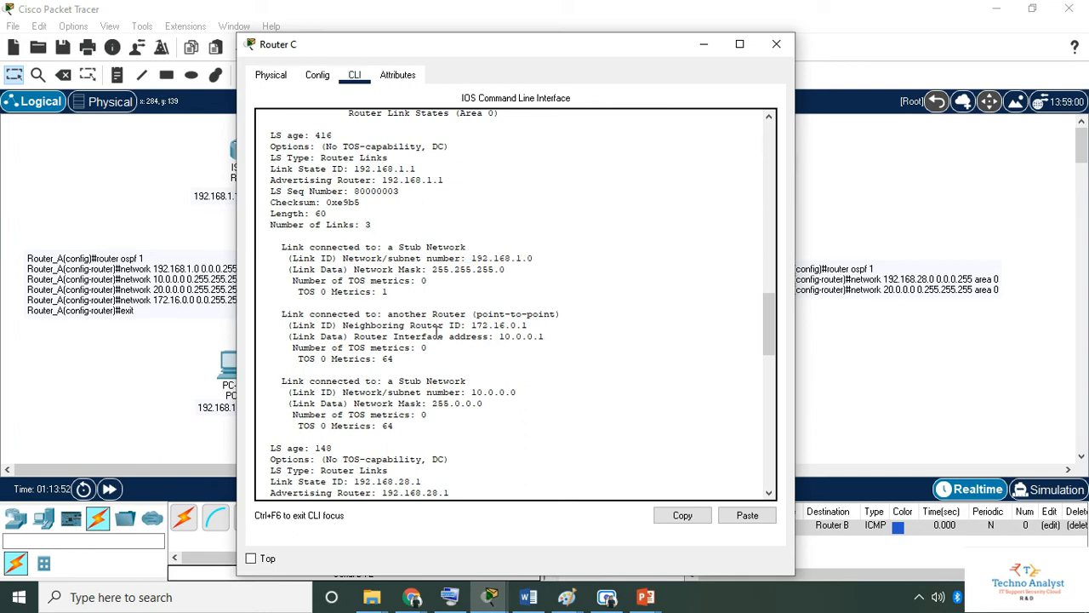
{"action": "scroll", "coordinate": [537, 382], "scroll_direction": "down", "scroll_amount": 3}
{"action": "scroll", "coordinate": [572, 330], "scroll_direction": "down", "scroll_amount": 2}
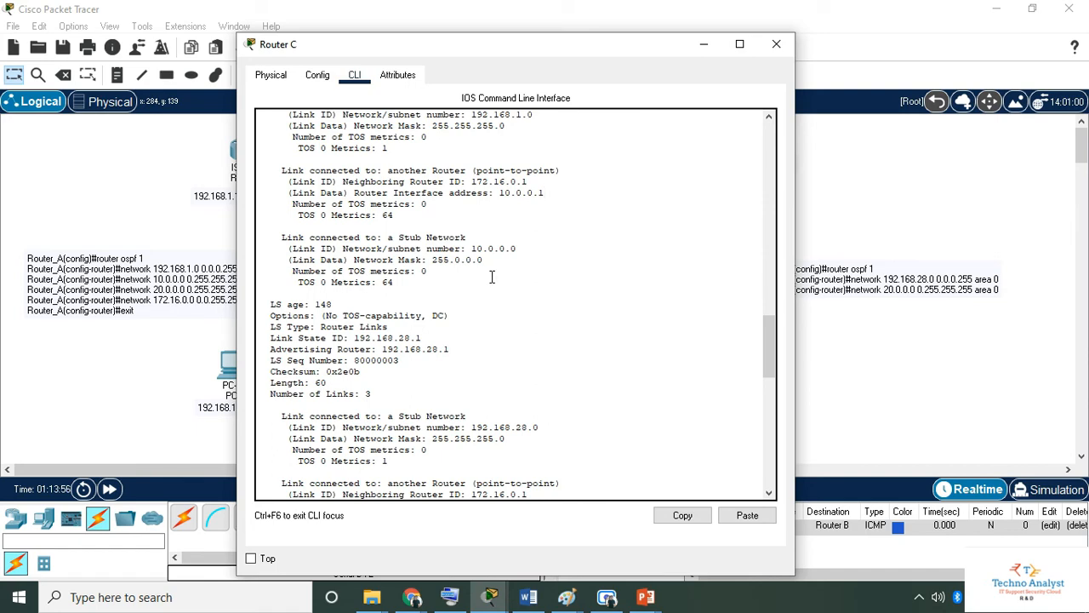
{"action": "scroll", "coordinate": [535, 317], "scroll_direction": "down", "scroll_amount": 2}
{"action": "scroll", "coordinate": [365, 328], "scroll_direction": "down", "scroll_amount": 3}
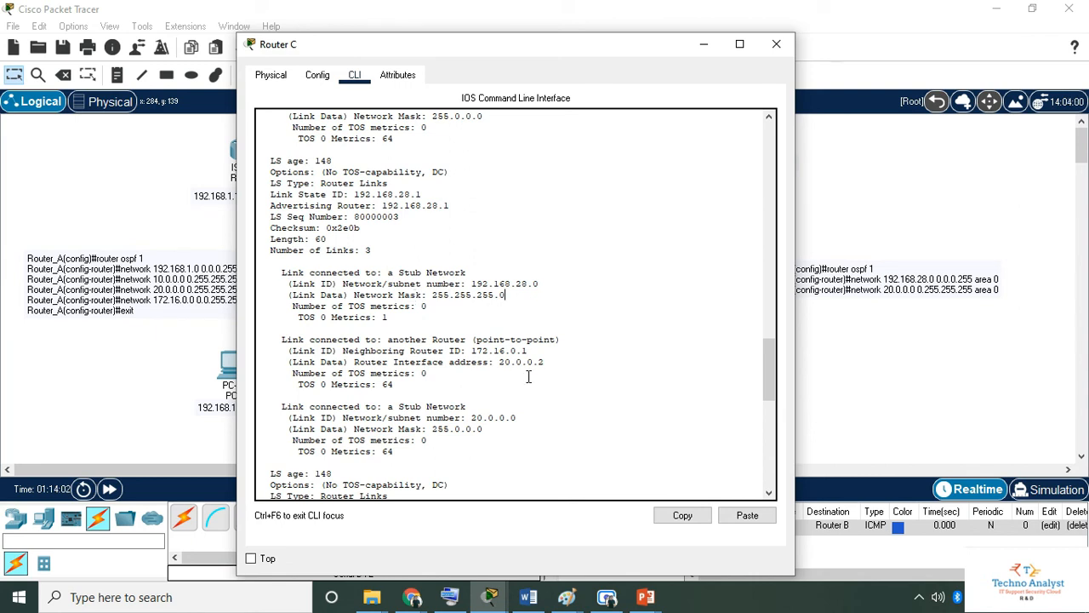
{"action": "scroll", "coordinate": [529, 393], "scroll_direction": "down", "scroll_amount": 2}
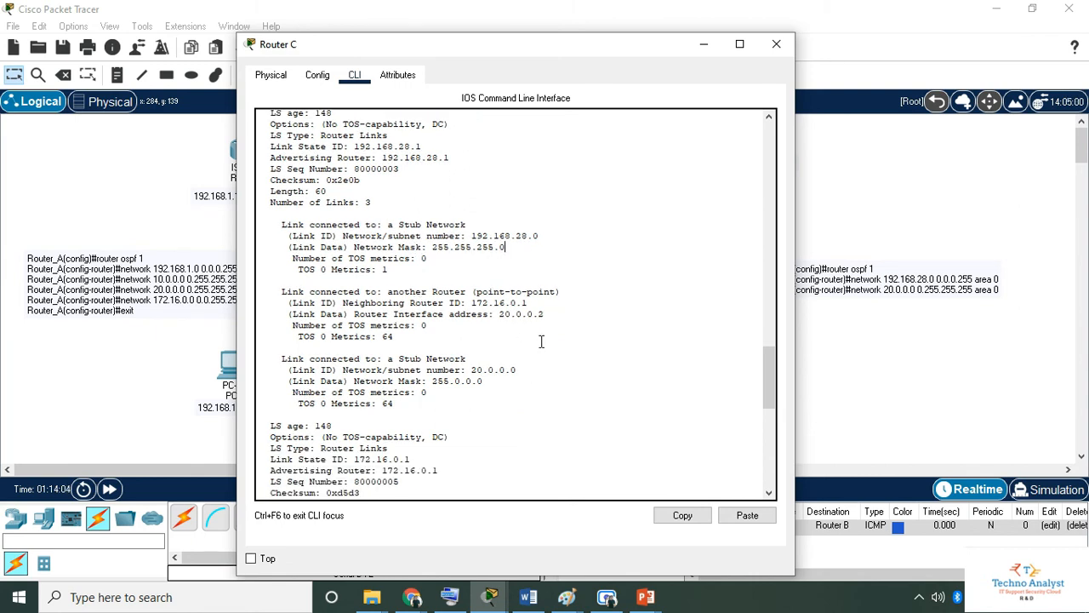
{"action": "scroll", "coordinate": [541, 341], "scroll_direction": "down", "scroll_amount": 2}
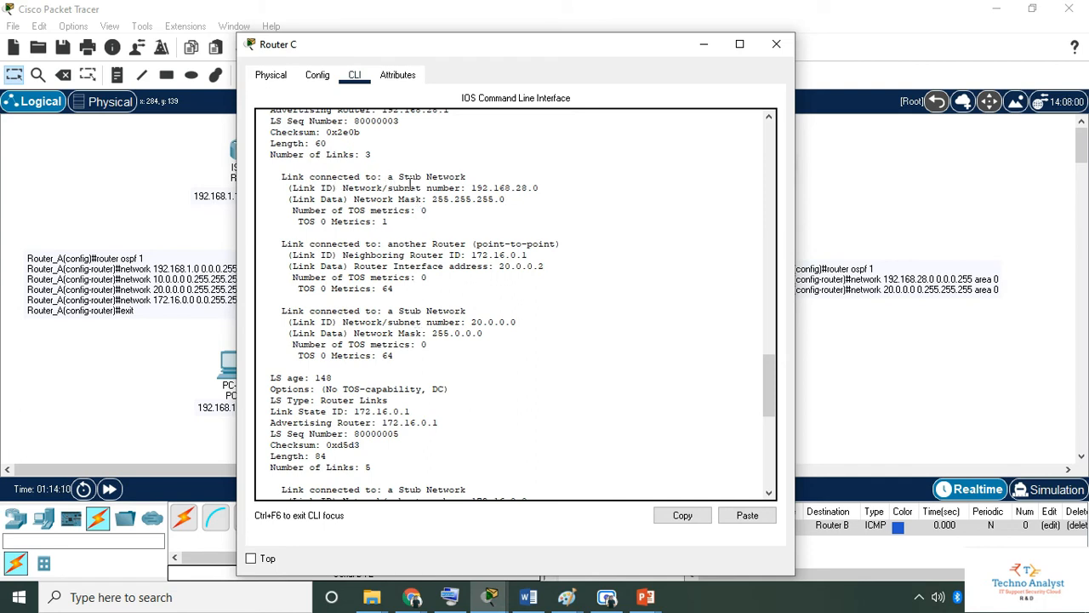
- Compare the point-to-point router links in Router C's OSPF output with the topology, moving the Router C window aside to see the routers
{"action": "left_click_drag", "start_coordinate": [387, 244], "coordinate": [460, 244]}
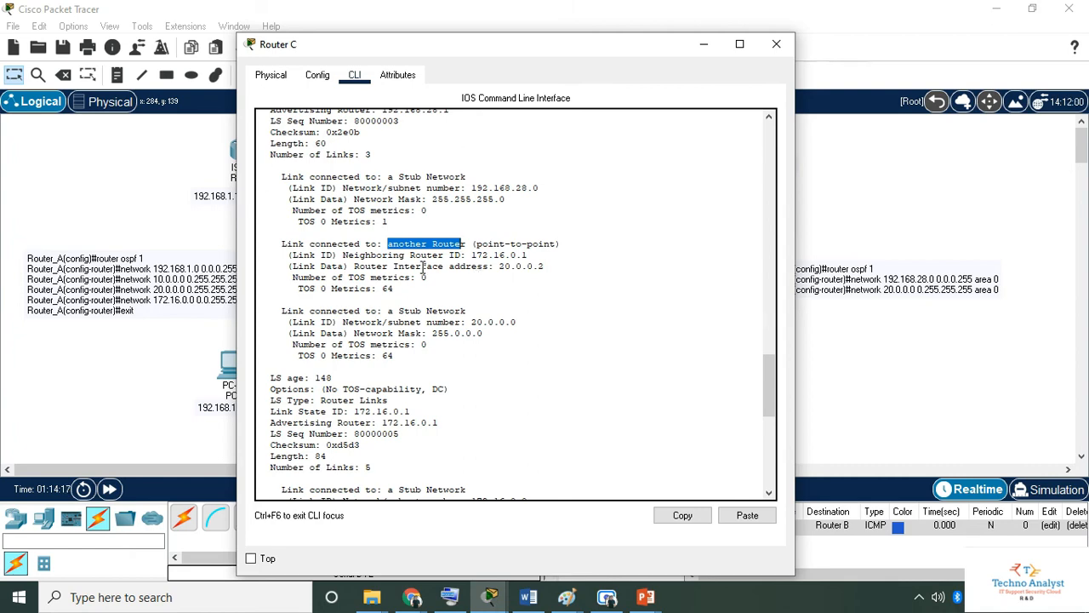
{"action": "left_click_drag", "start_coordinate": [521, 46], "coordinate": [313, 130]}
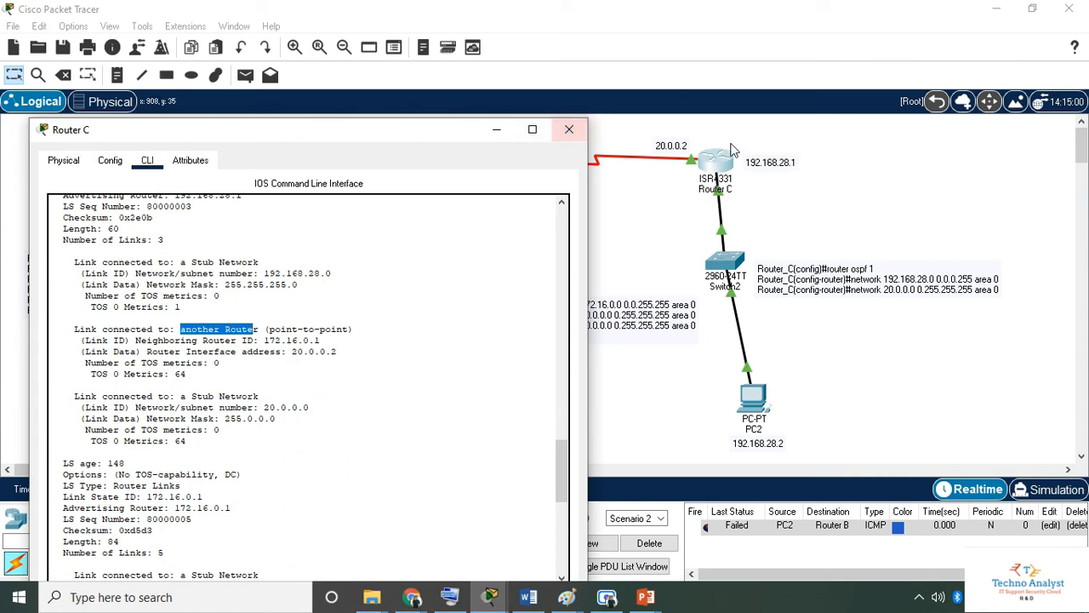
{"action": "left_click_drag", "start_coordinate": [394, 138], "coordinate": [586, 232]}
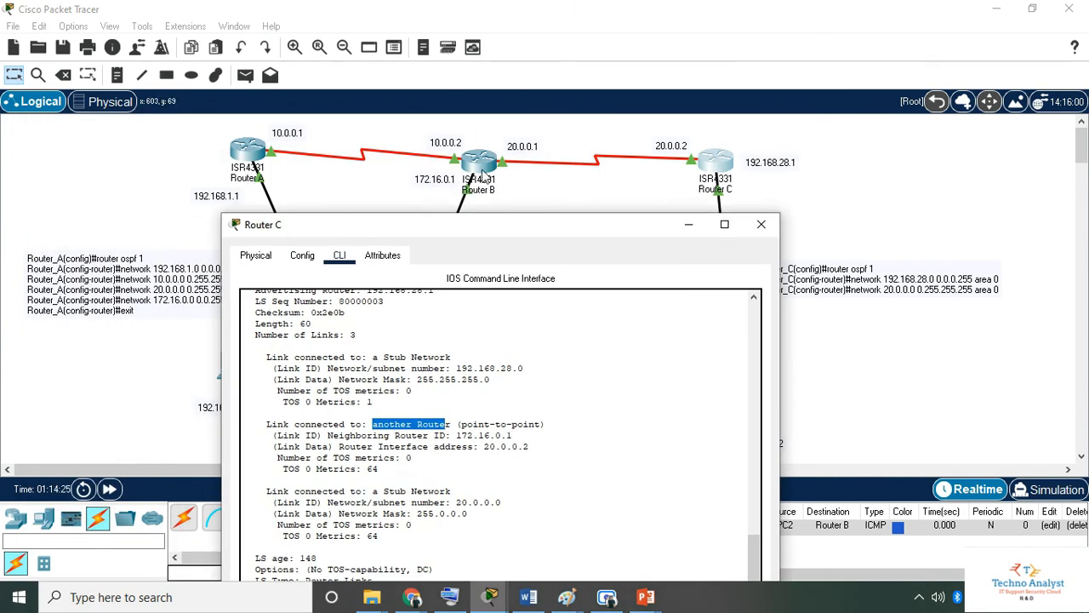
{"action": "left_click_drag", "start_coordinate": [460, 227], "coordinate": [740, 61]}
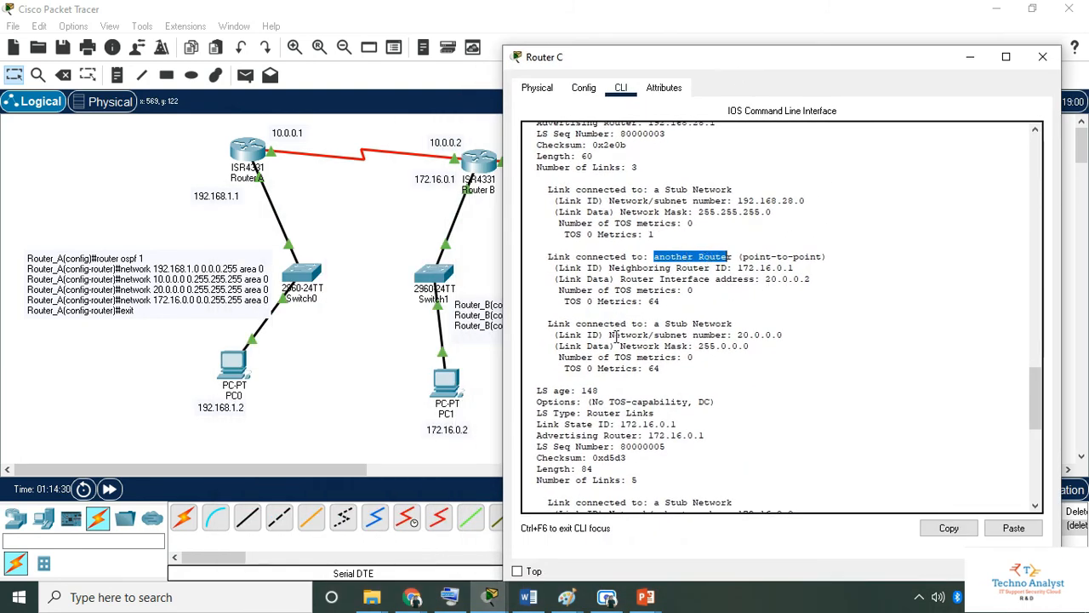
{"action": "scroll", "coordinate": [714, 359], "scroll_direction": "down", "scroll_amount": 10}
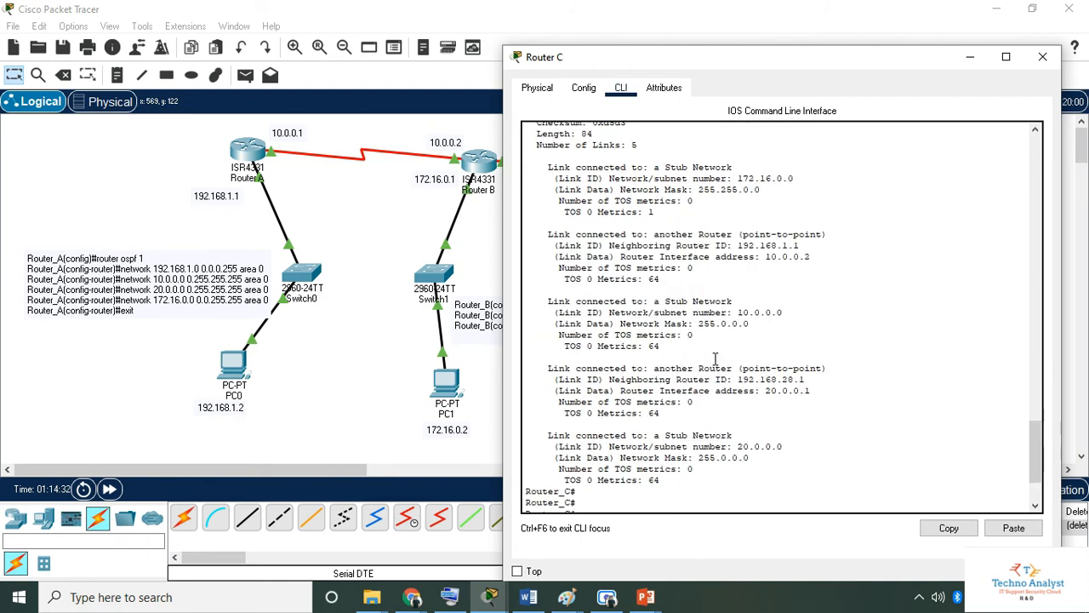
{"action": "scroll", "coordinate": [715, 359], "scroll_direction": "up", "scroll_amount": 4}
{"action": "scroll", "coordinate": [714, 359], "scroll_direction": "down", "scroll_amount": 3}
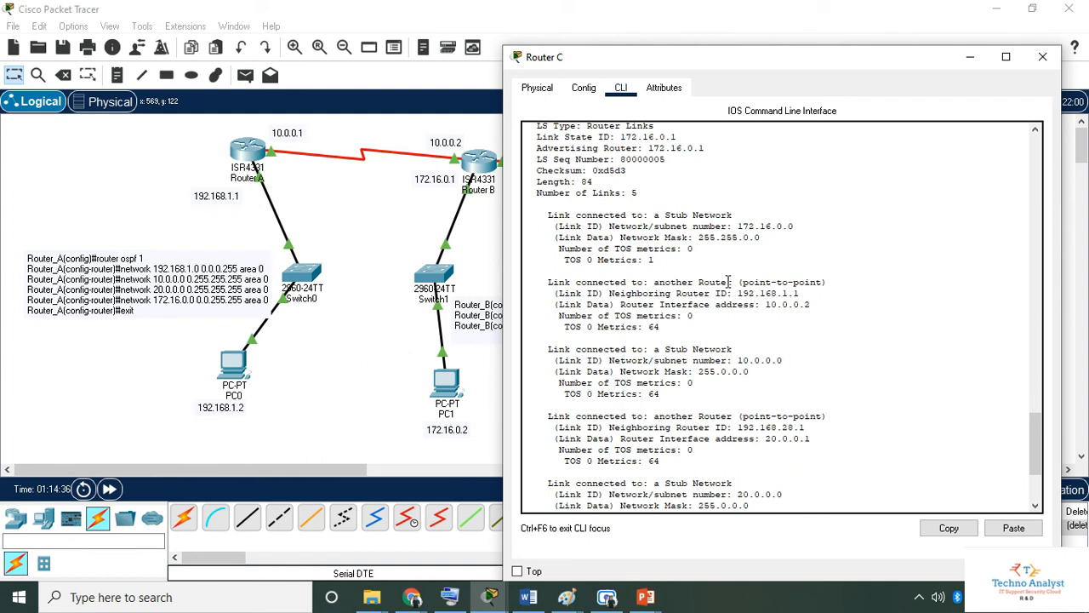
{"action": "left_click_drag", "start_coordinate": [827, 281], "coordinate": [745, 280]}
{"action": "left_click", "coordinate": [762, 301]}
{"action": "scroll", "coordinate": [875, 420], "scroll_direction": "down", "scroll_amount": 2}
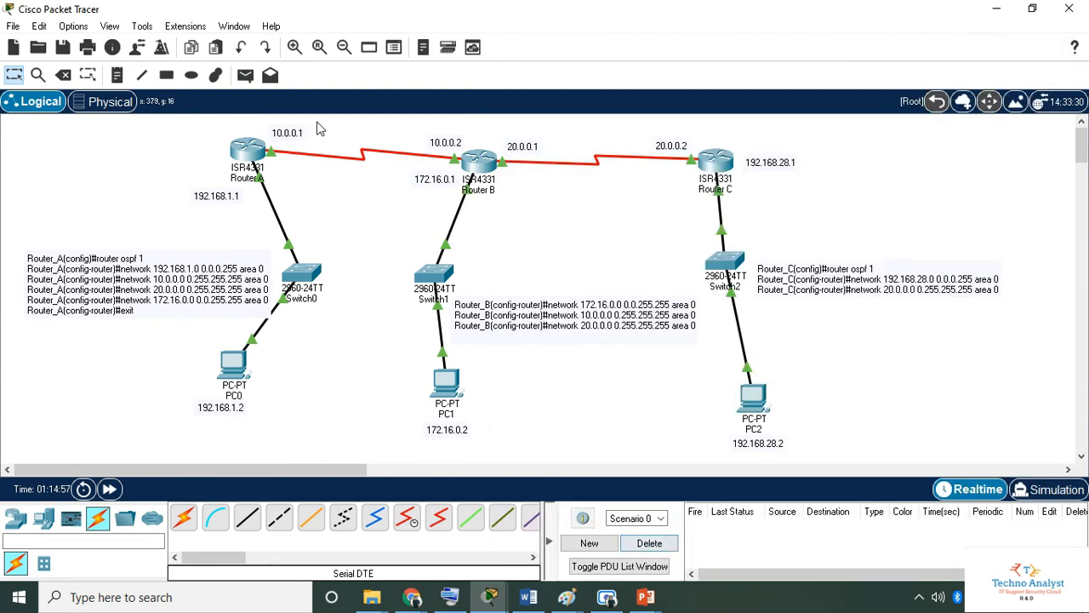
- Test connectivity in both directions between PC0 and PC1 by sending a simple PDU each way
{"action": "left_click", "coordinate": [245, 75]}
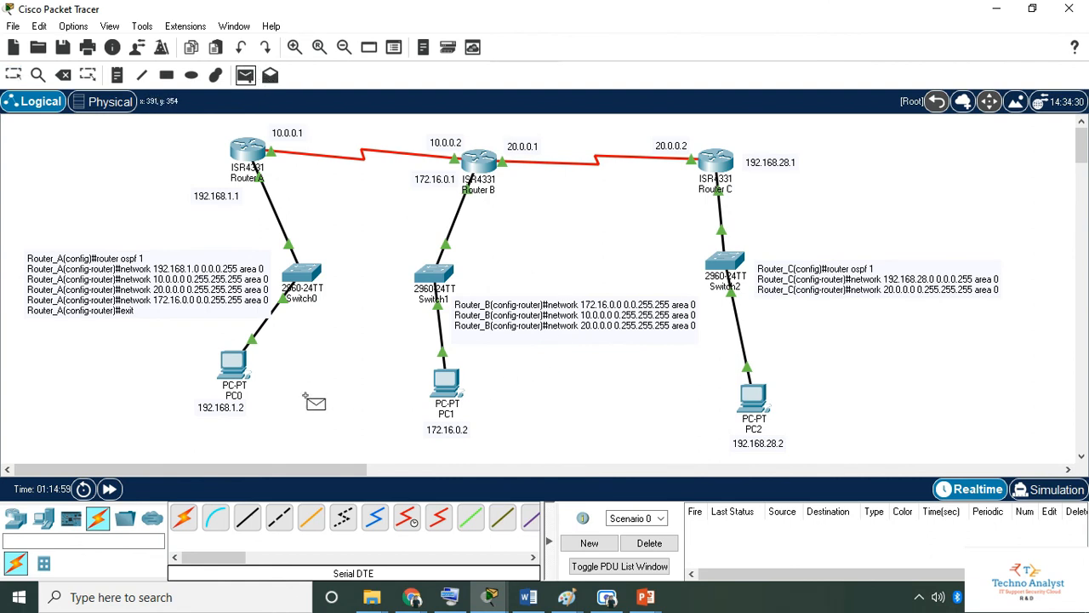
{"action": "left_click", "coordinate": [238, 366]}
{"action": "left_click", "coordinate": [463, 390]}
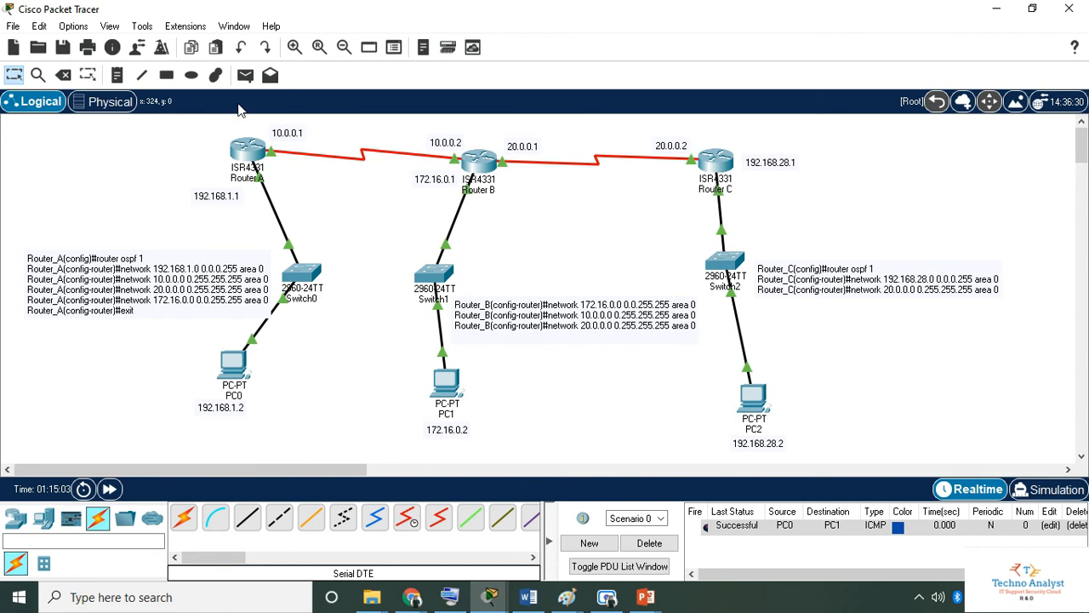
{"action": "left_click", "coordinate": [245, 75]}
{"action": "left_click", "coordinate": [449, 387]}
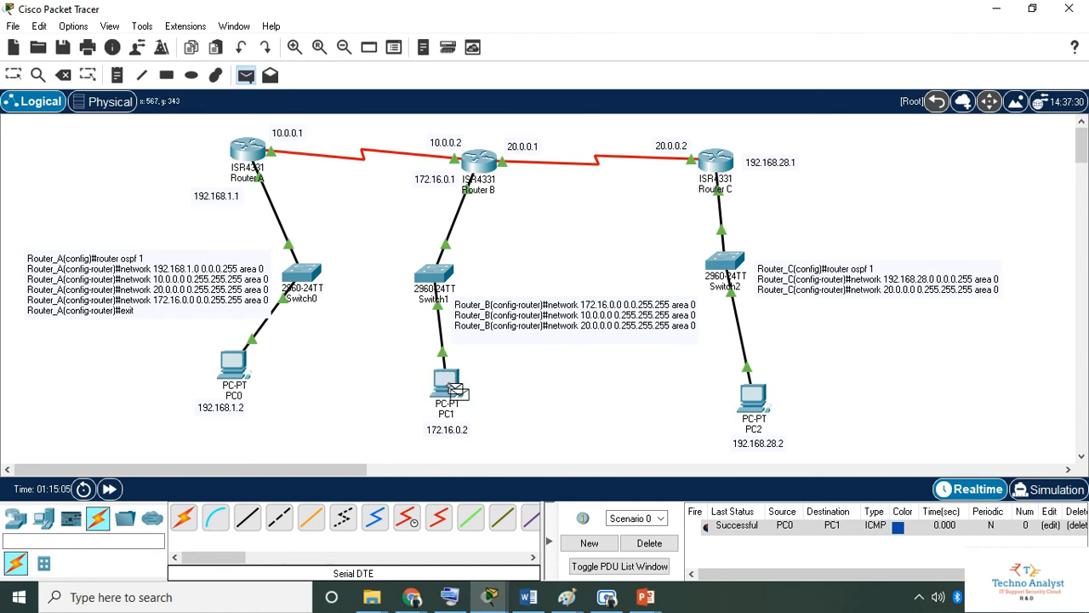
{"action": "left_click", "coordinate": [243, 370]}
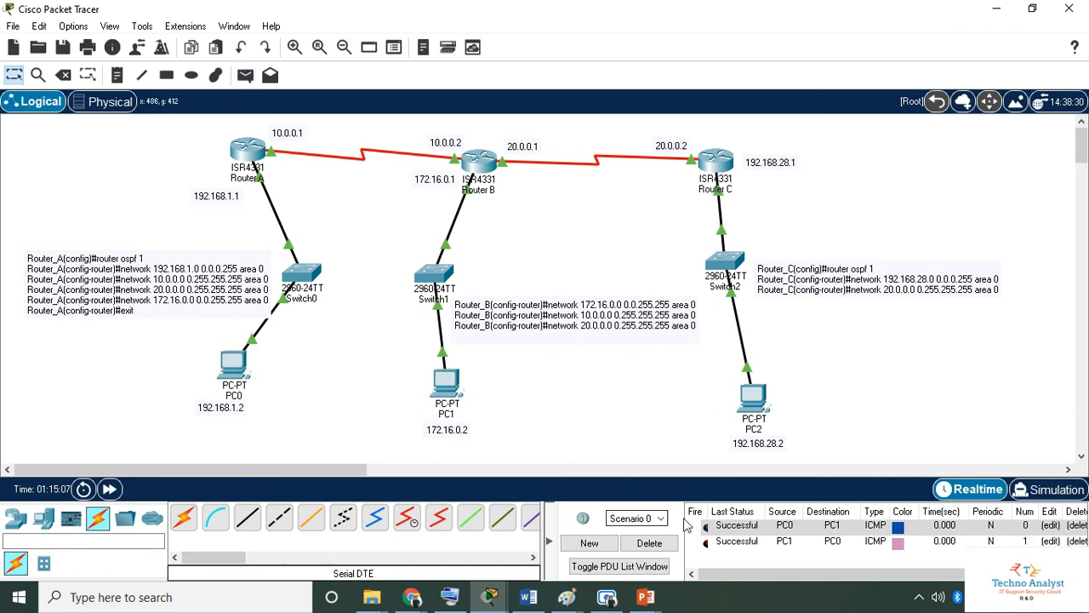
- Send simple PDUs from PC1 and from PC0 to Router C, check their statuses, and start a new PDU scenario
{"action": "left_click", "coordinate": [246, 76]}
{"action": "left_click", "coordinate": [449, 384]}
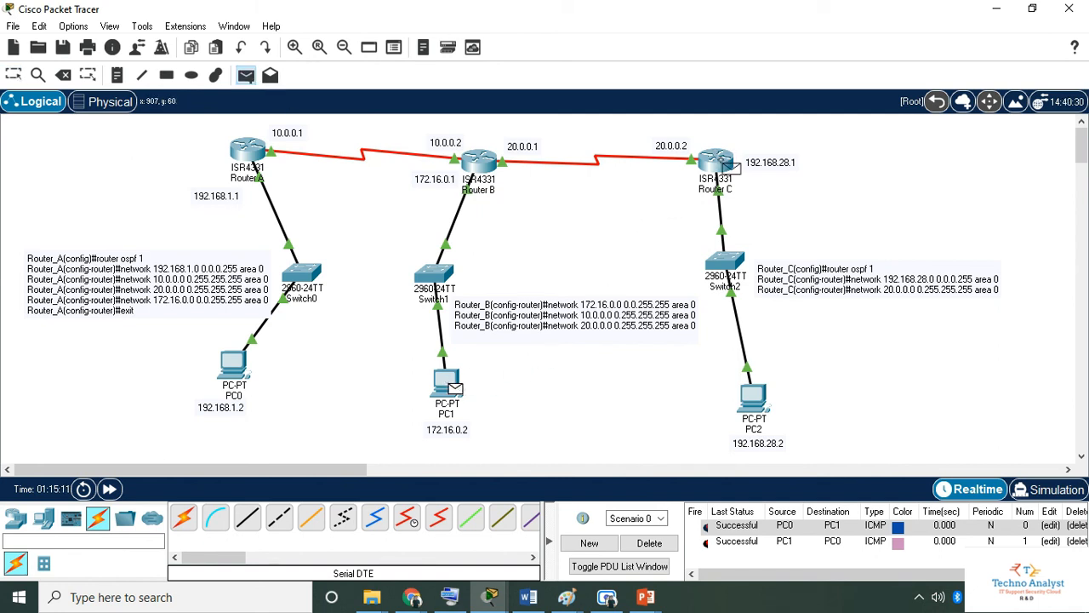
{"action": "left_click", "coordinate": [730, 162]}
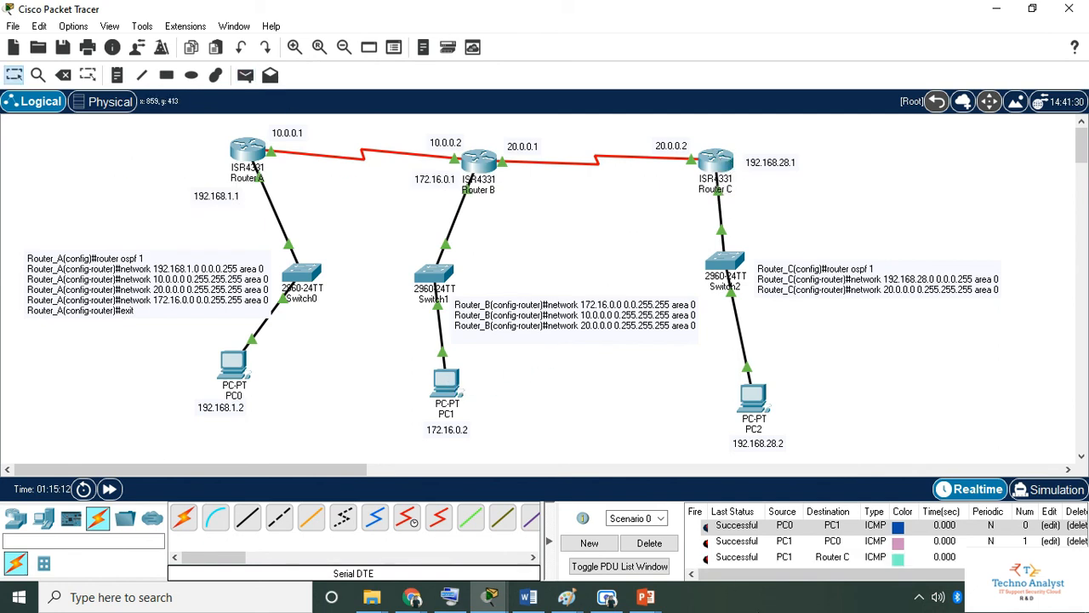
{"action": "left_click", "coordinate": [246, 75]}
{"action": "left_click", "coordinate": [232, 365]}
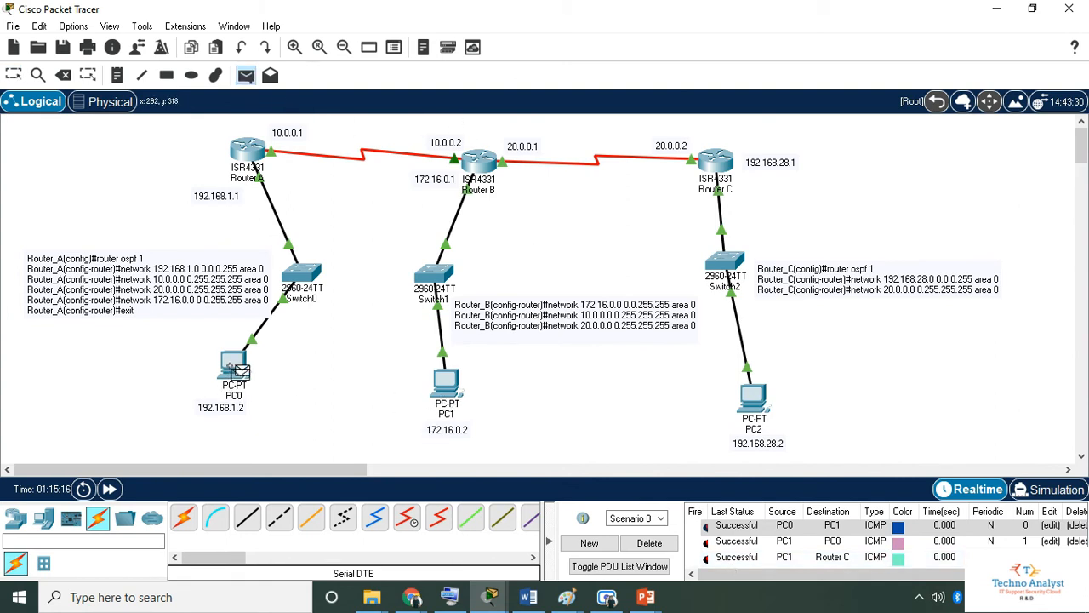
{"action": "left_click", "coordinate": [721, 159]}
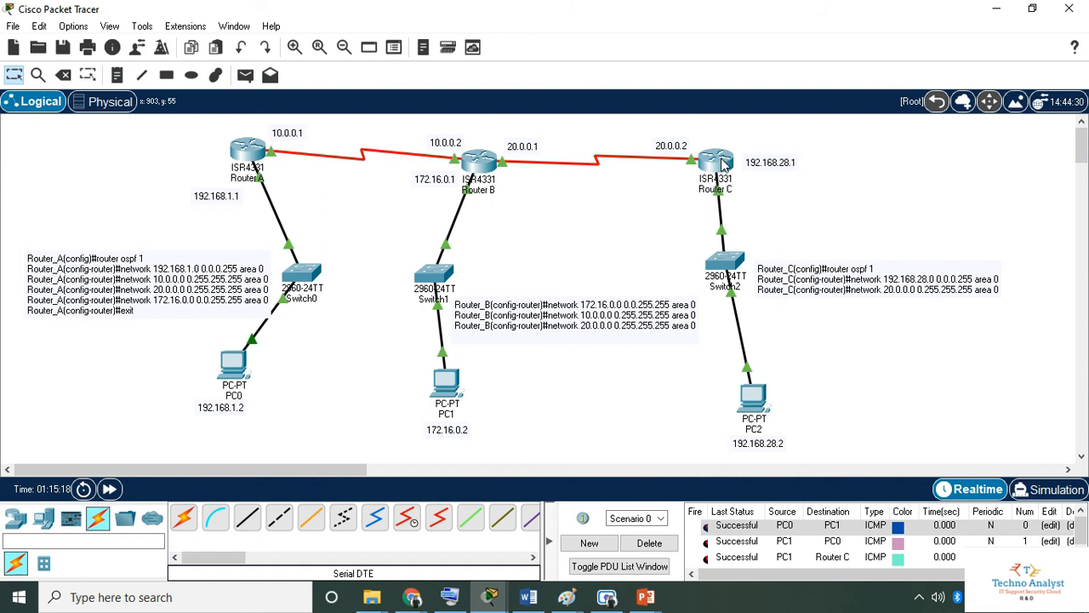
{"action": "scroll", "coordinate": [781, 563], "scroll_direction": "down", "scroll_amount": 1}
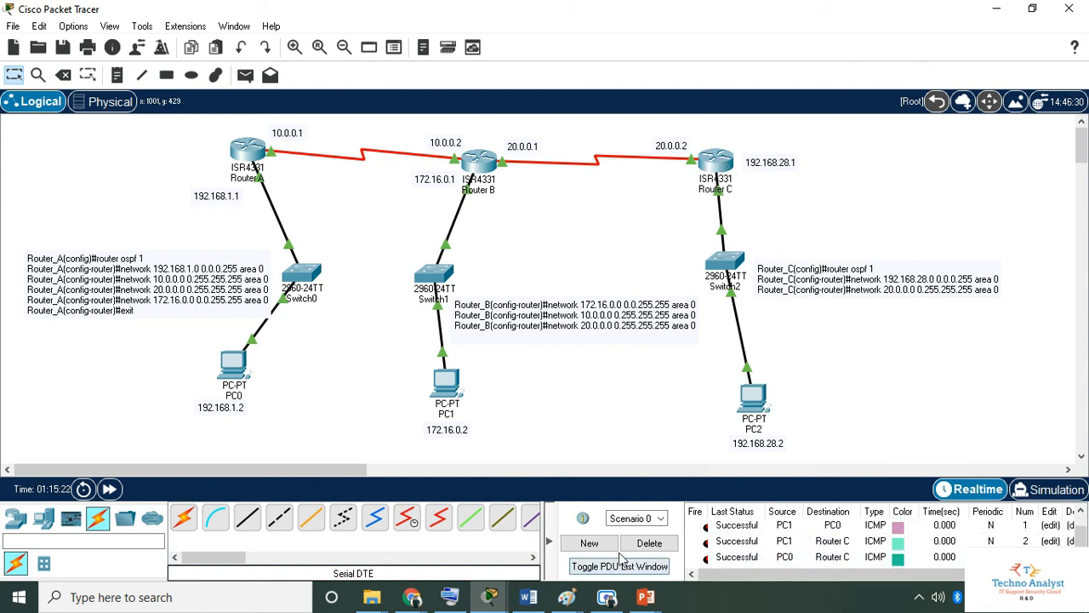
{"action": "left_click", "coordinate": [587, 544]}
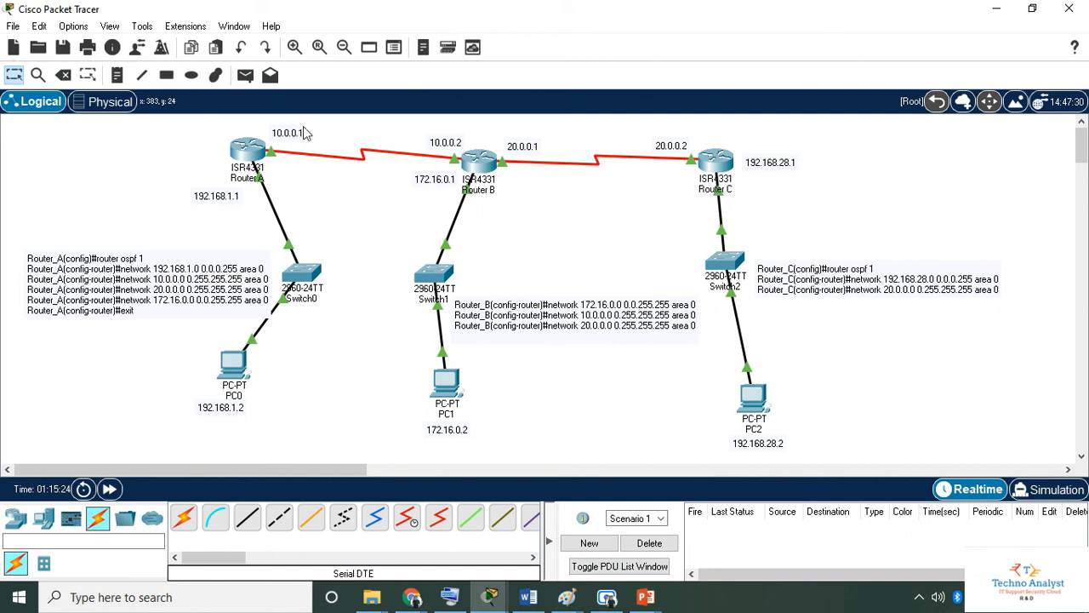
- Test connectivity from PC2 to Router B by sending a simple PDU
{"action": "left_click", "coordinate": [246, 76]}
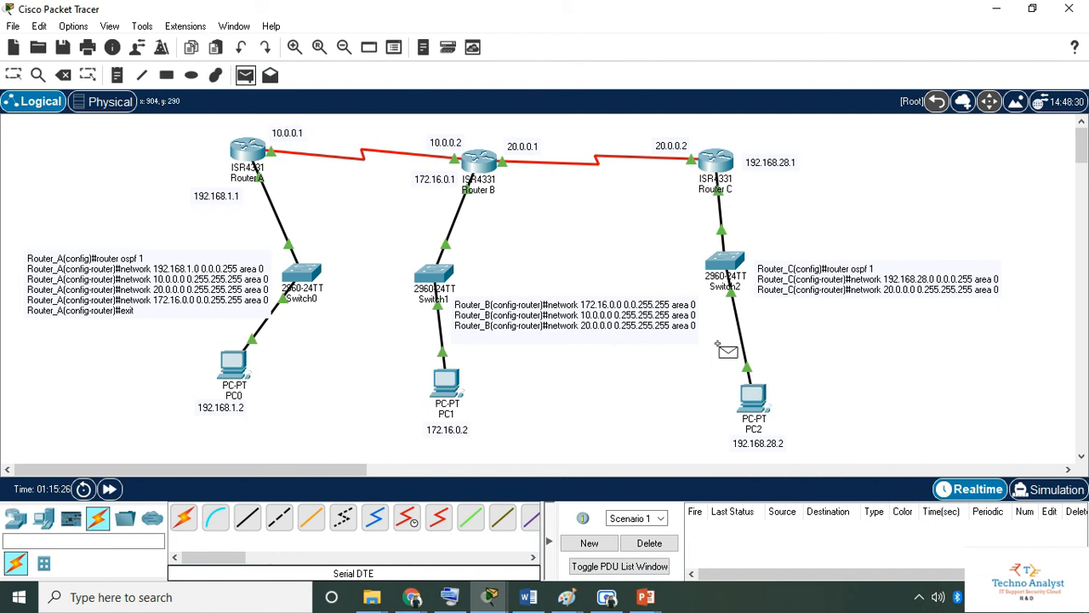
{"action": "left_click", "coordinate": [755, 395]}
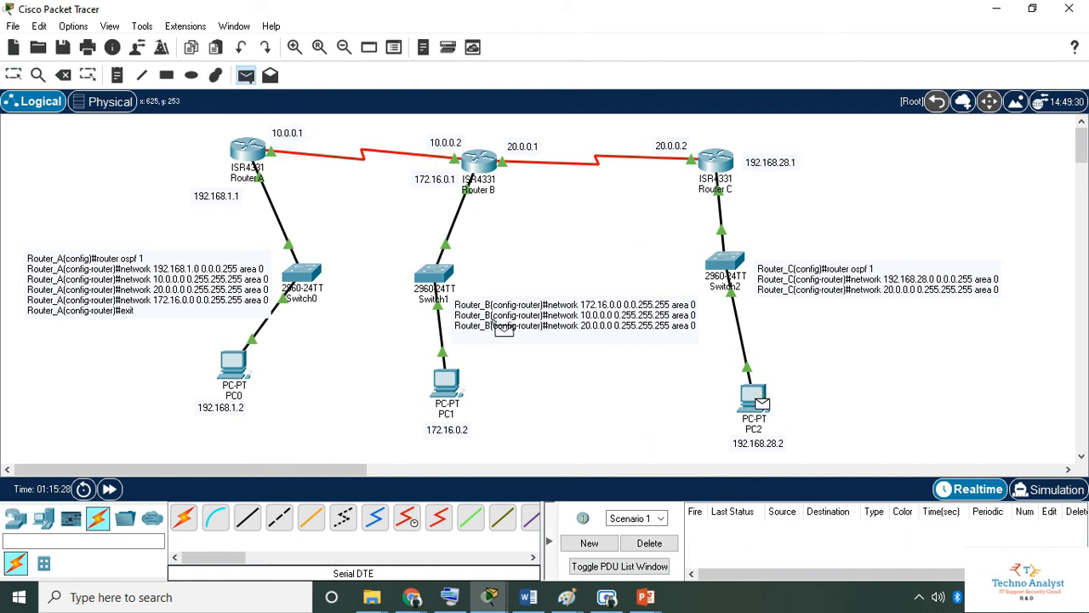
{"action": "left_click", "coordinate": [460, 392]}
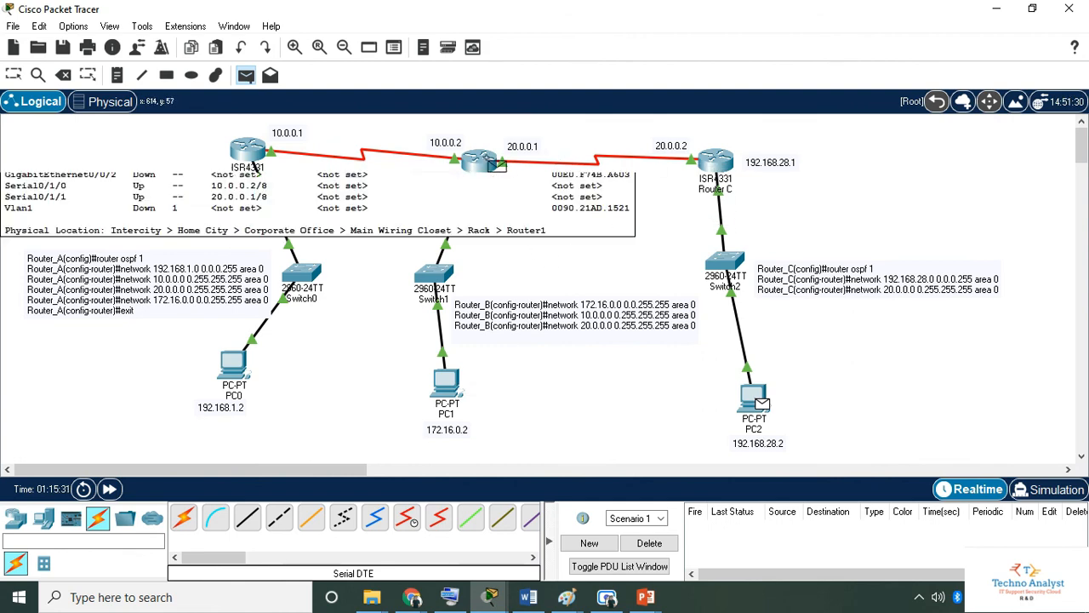
{"action": "left_click", "coordinate": [494, 163]}
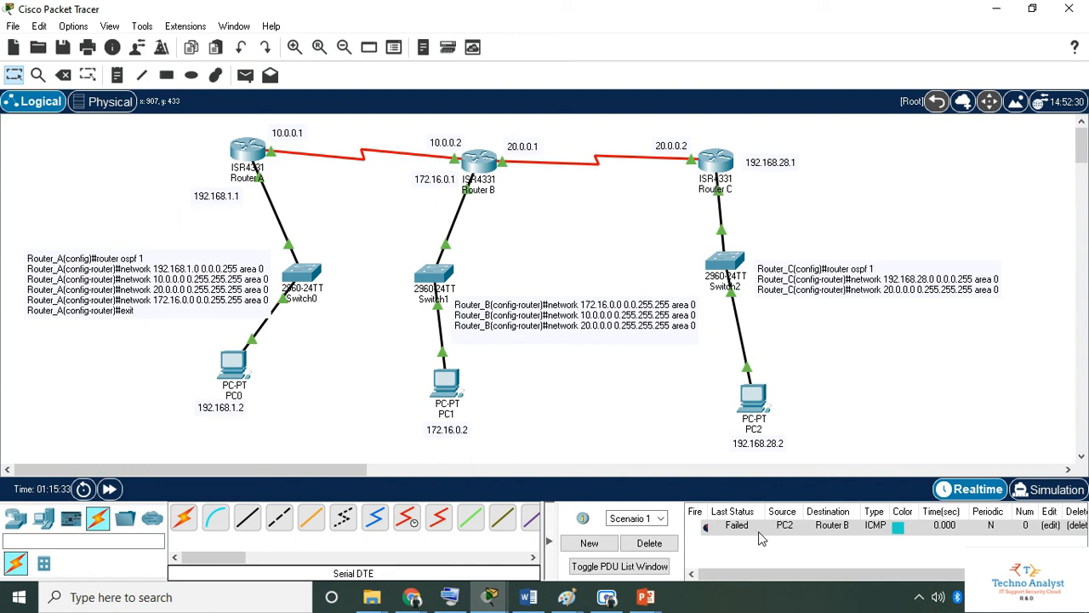
- Set PC2's IPv4 default gateway to 192.168.28.1 in its IP configuration and close the PC2 window
{"action": "left_click", "coordinate": [746, 397]}
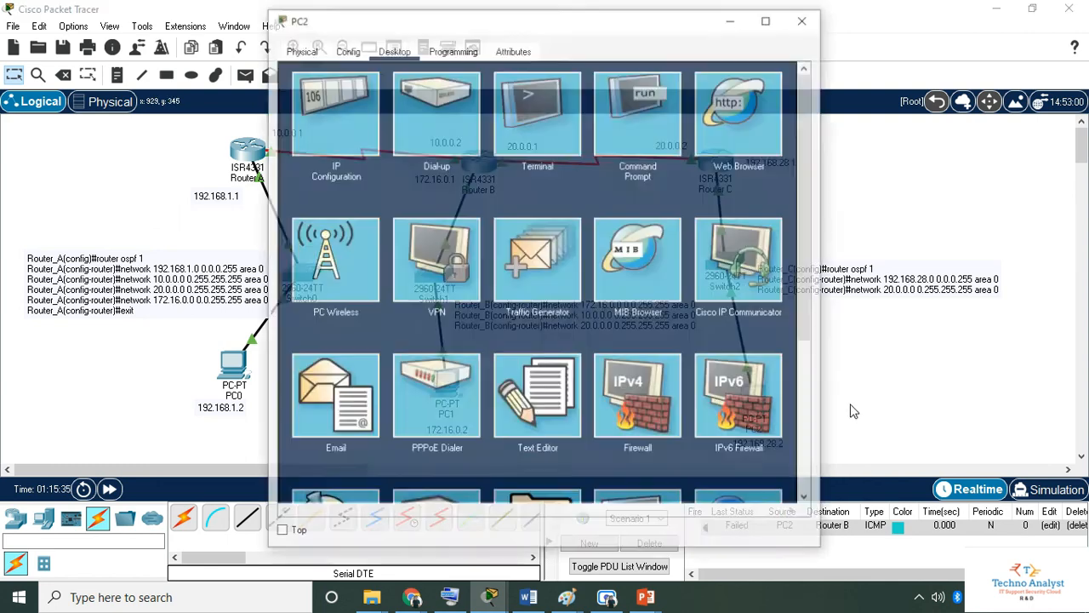
{"action": "left_click", "coordinate": [321, 98]}
{"action": "left_click_drag", "start_coordinate": [681, 18], "coordinate": [367, 25]}
{"action": "left_click", "coordinate": [248, 204]}
{"action": "triple_click", "coordinate": [249, 203]}
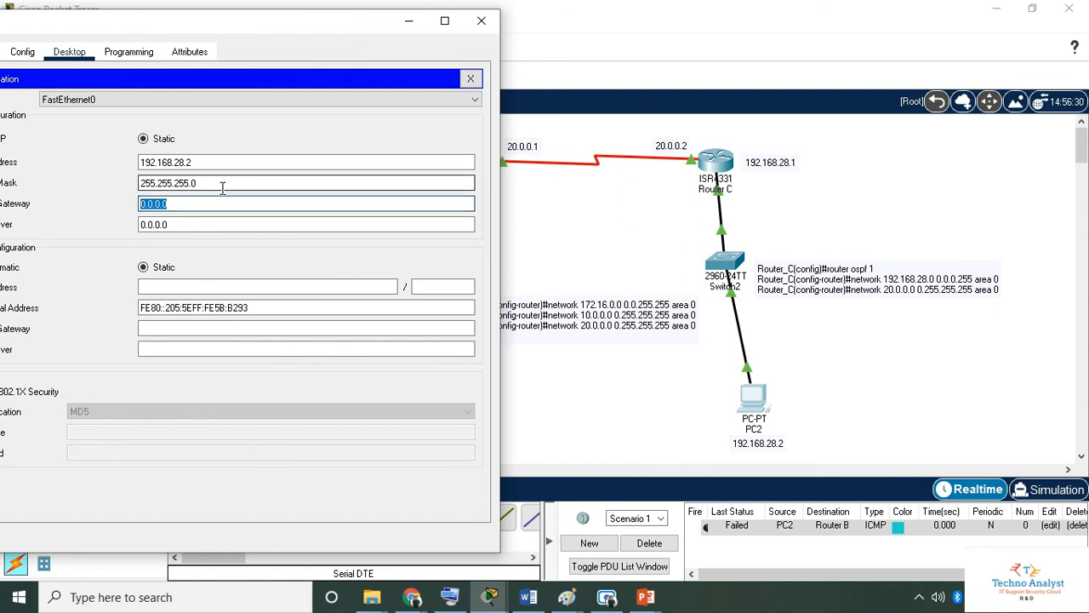
{"action": "left_click_drag", "start_coordinate": [285, 32], "coordinate": [362, 42]}
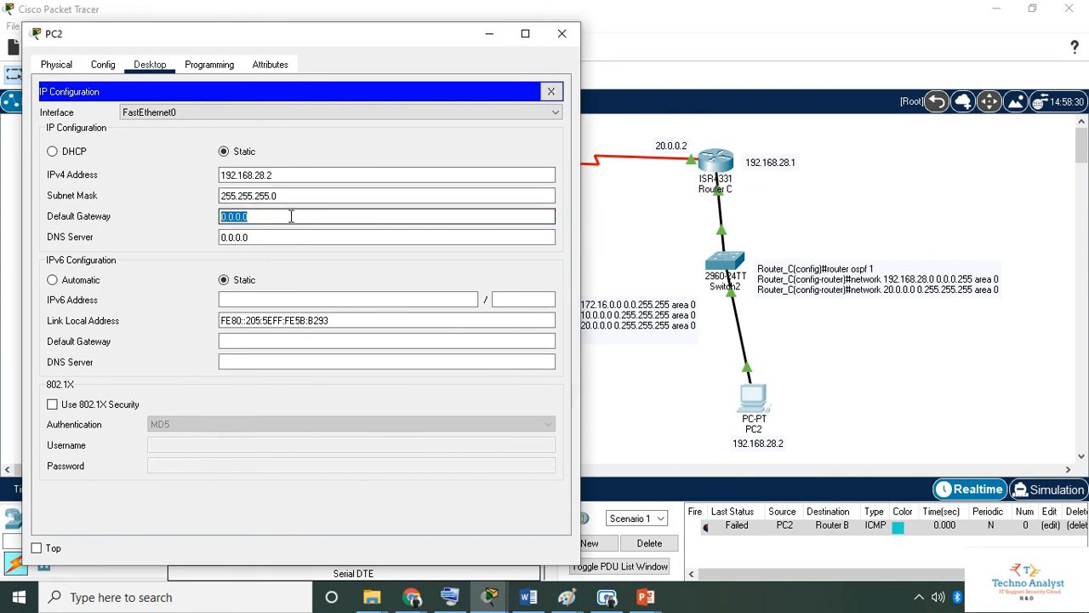
{"action": "type", "text": "192.168.28.1"}
{"action": "left_click", "coordinate": [561, 34]}
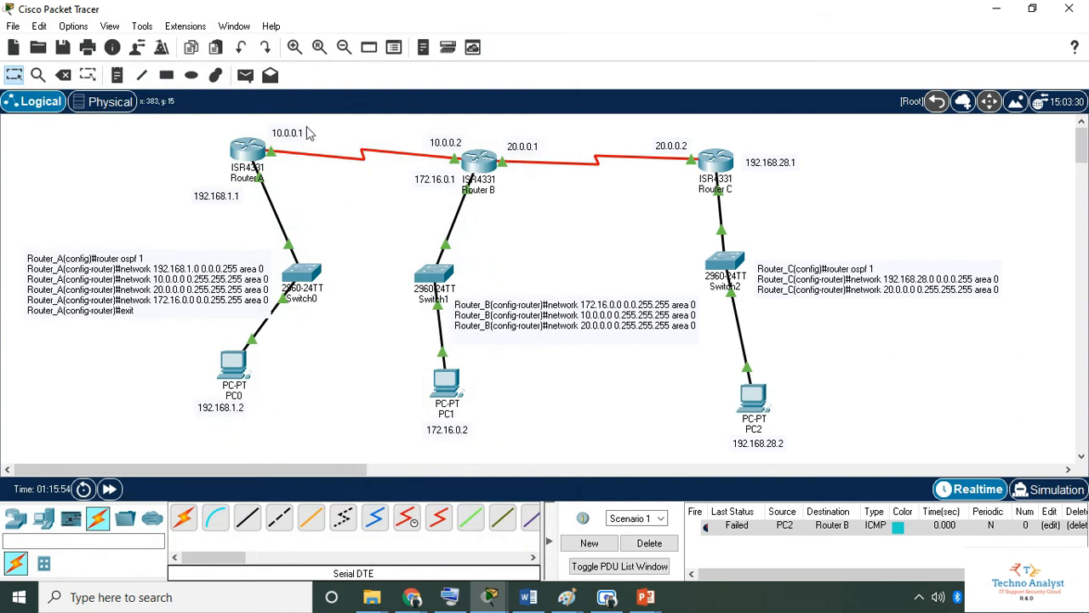
- Send simple PDUs from PC2 to Router B and from PC2 to PC1
{"action": "left_click", "coordinate": [245, 75]}
{"action": "left_click", "coordinate": [753, 396]}
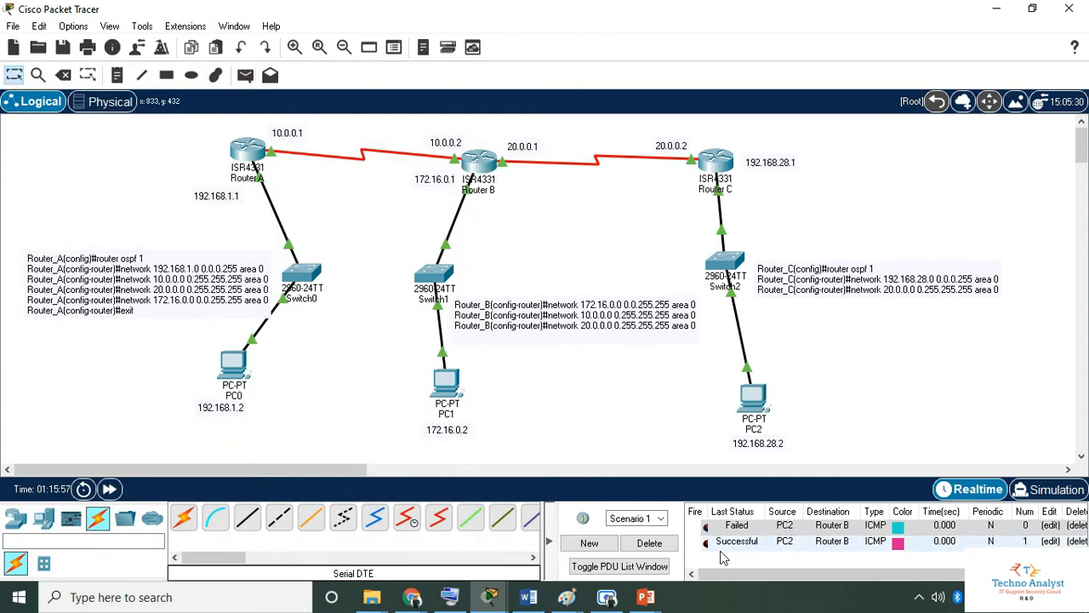
{"action": "left_click", "coordinate": [245, 75]}
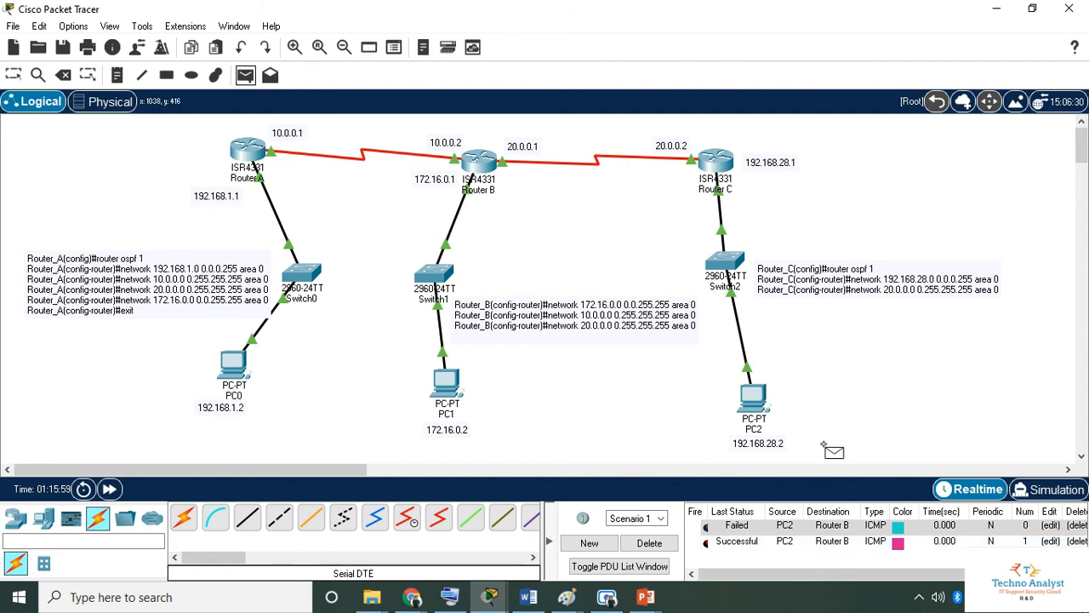
{"action": "left_click", "coordinate": [733, 397]}
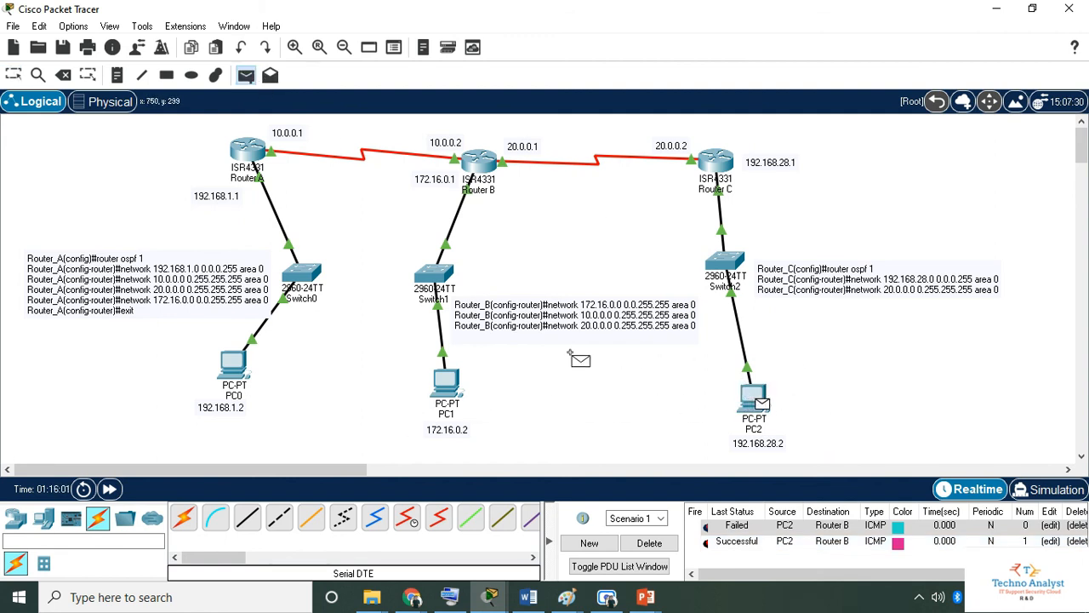
{"action": "left_click", "coordinate": [451, 384]}
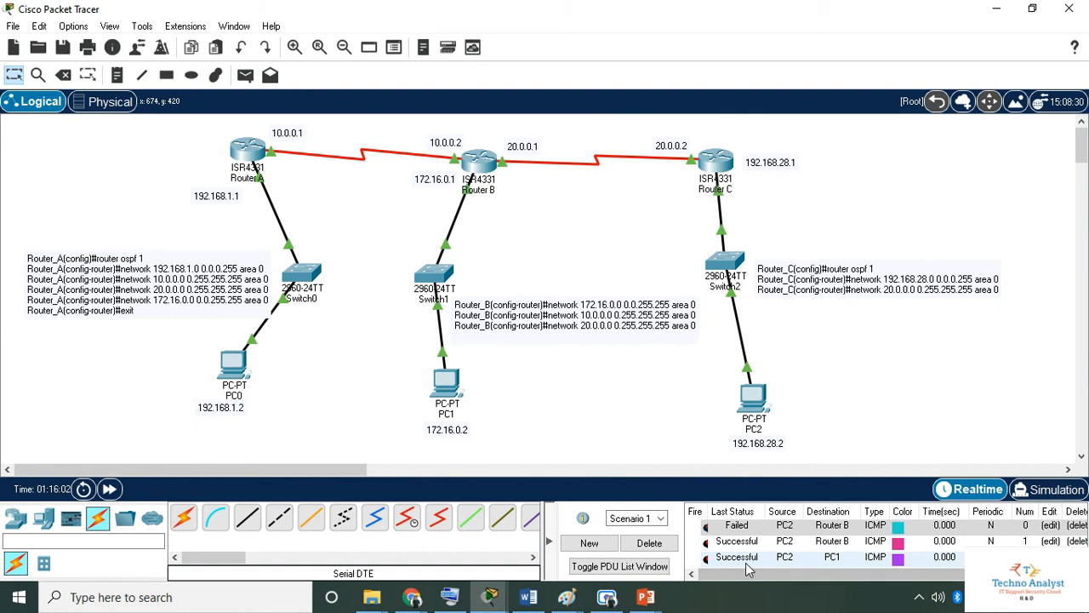
- Start a new PDU scenario and send a simple PDU from PC2 to PC0
{"action": "left_click", "coordinate": [589, 543]}
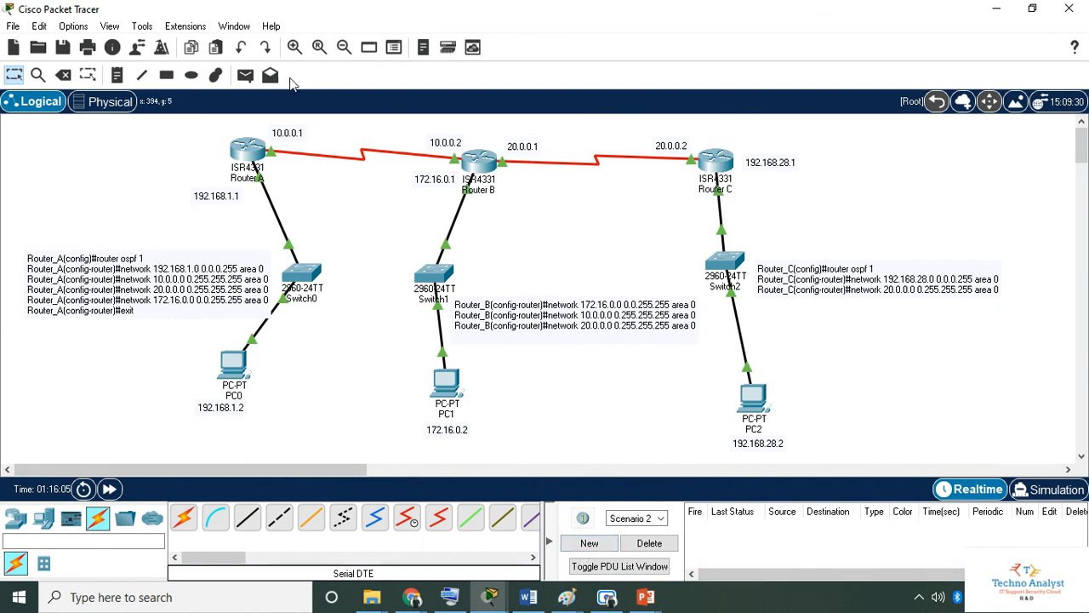
{"action": "left_click", "coordinate": [245, 76]}
{"action": "left_click", "coordinate": [753, 402]}
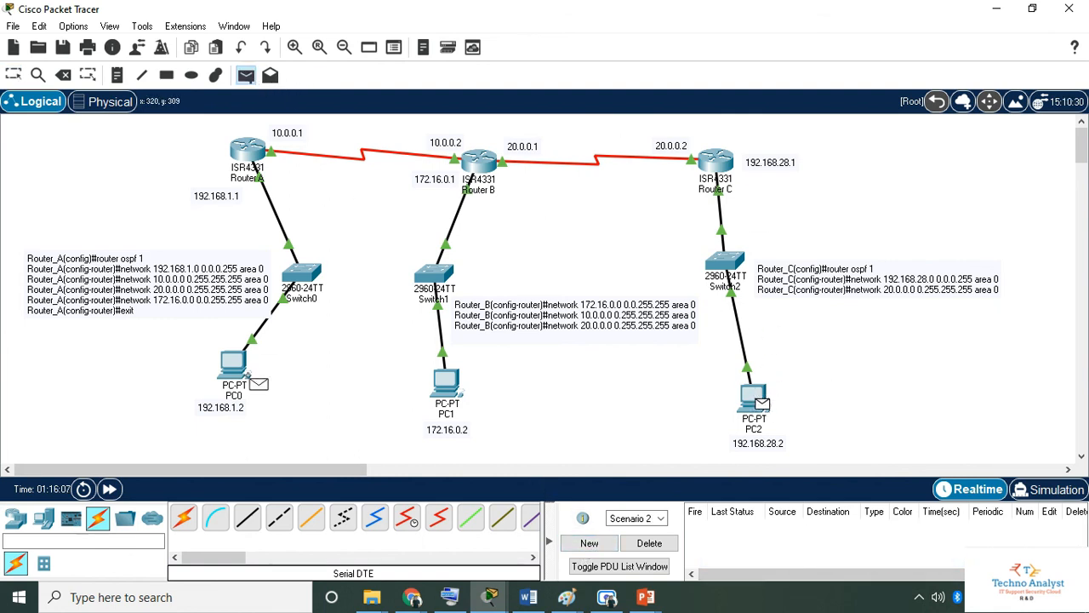
{"action": "left_click", "coordinate": [238, 368]}
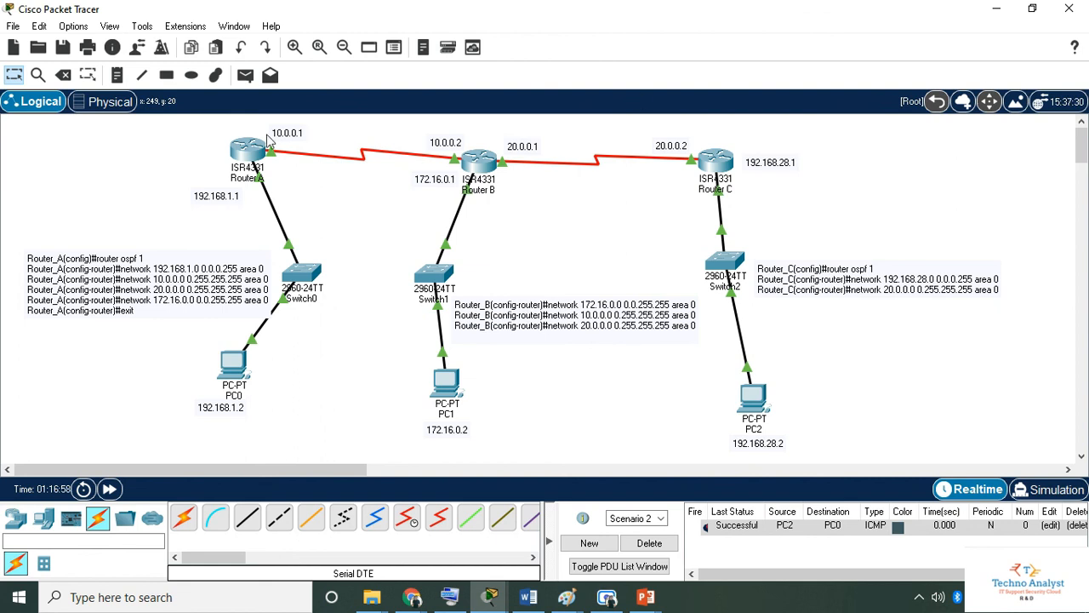
- Add a note beside PC2 listing the commands "sh ip ospf", "sh ip ospf database" and "sh ip ospf database router" on separate lines
{"action": "left_click", "coordinate": [119, 75]}
{"action": "left_click", "coordinate": [826, 375]}
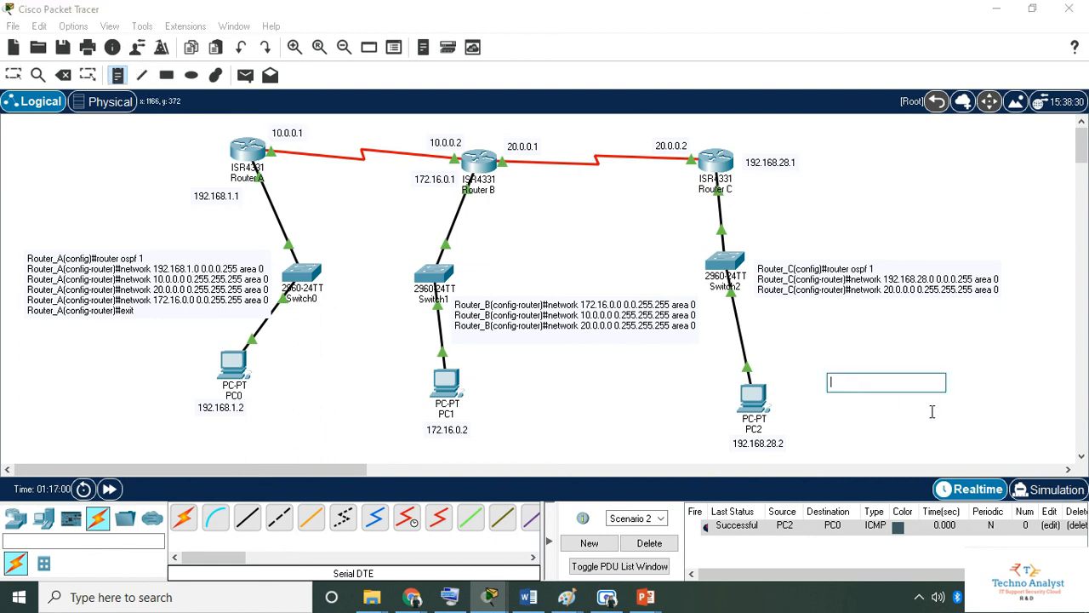
{"action": "type", "text": "sh ip "}
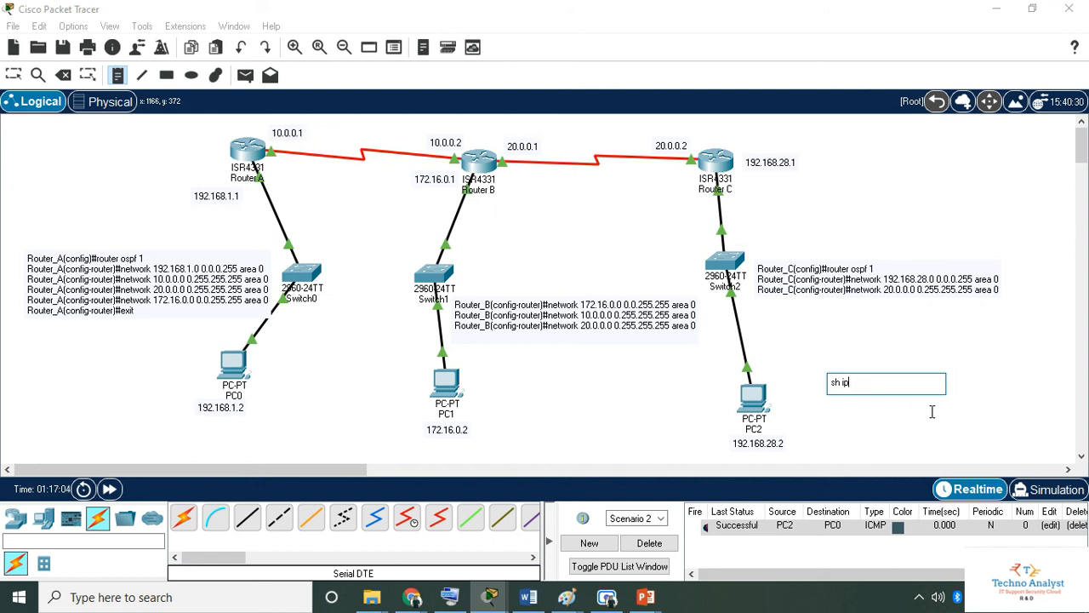
{"action": "type", "text": "ospf"}
{"action": "key", "text": "Return"}
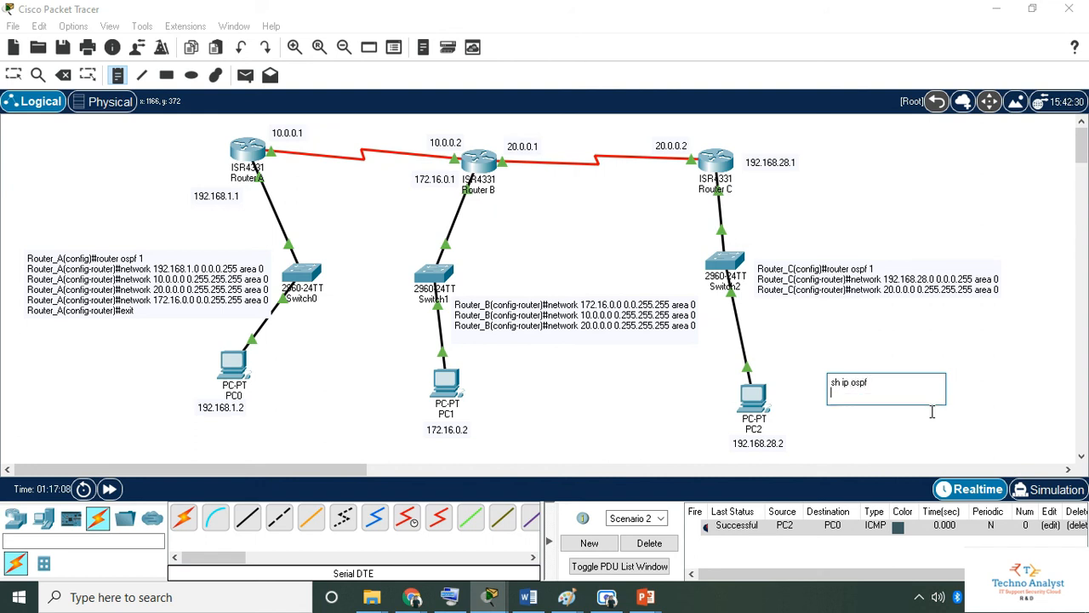
{"action": "type", "text": "sh ip ospf databse"}
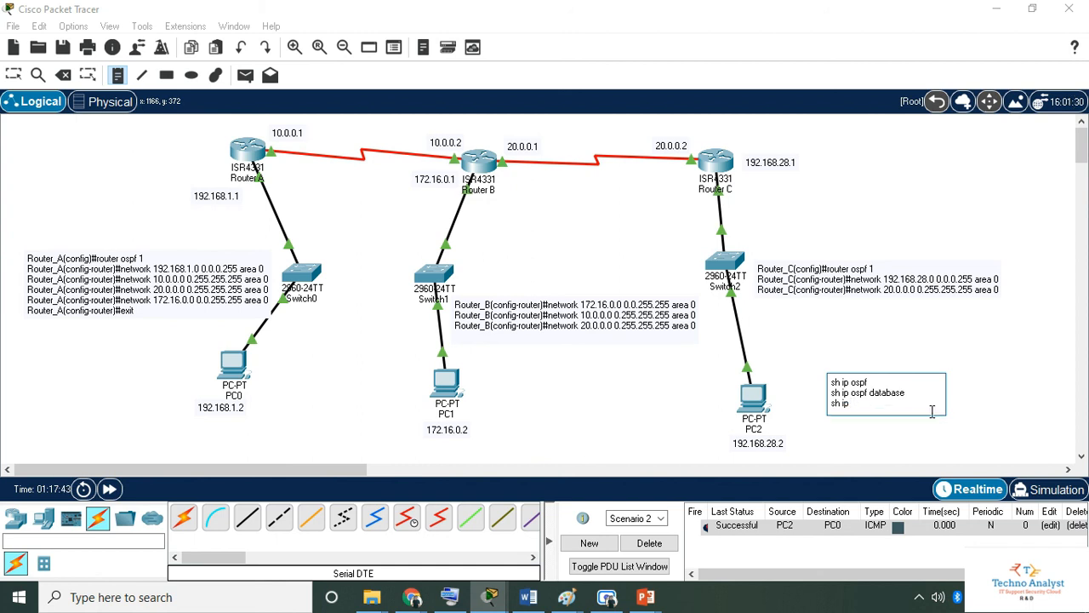
{"action": "type", "text": "spf database"}
{"action": "type", "text": "router"}
{"action": "key", "text": "Return"}
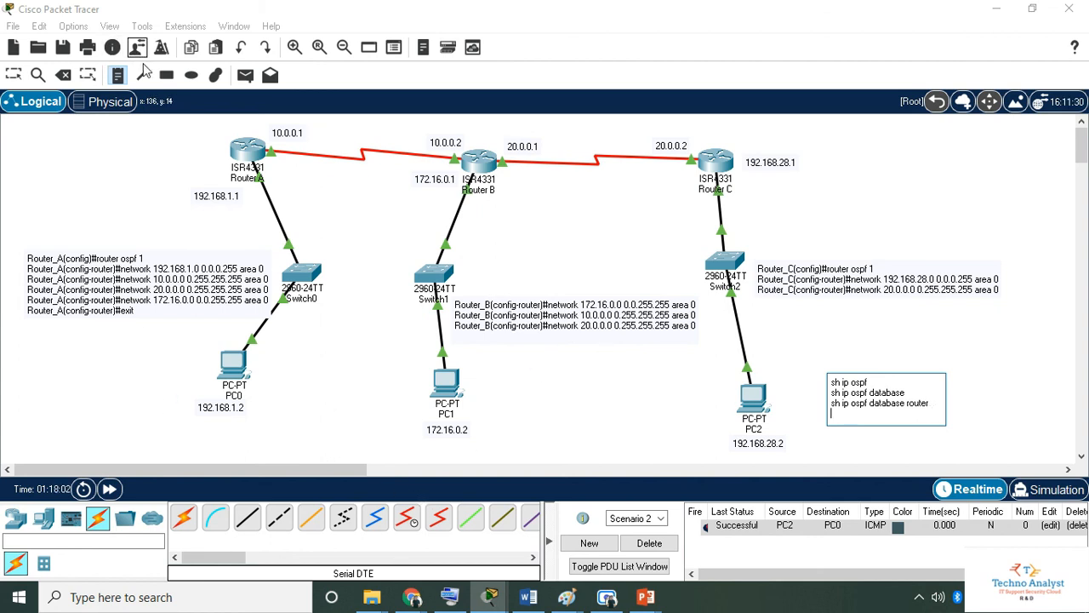
- Send simple PDUs from PC0 to PC1 and from PC2 to PC1
{"action": "left_click", "coordinate": [245, 75]}
{"action": "left_click", "coordinate": [232, 366]}
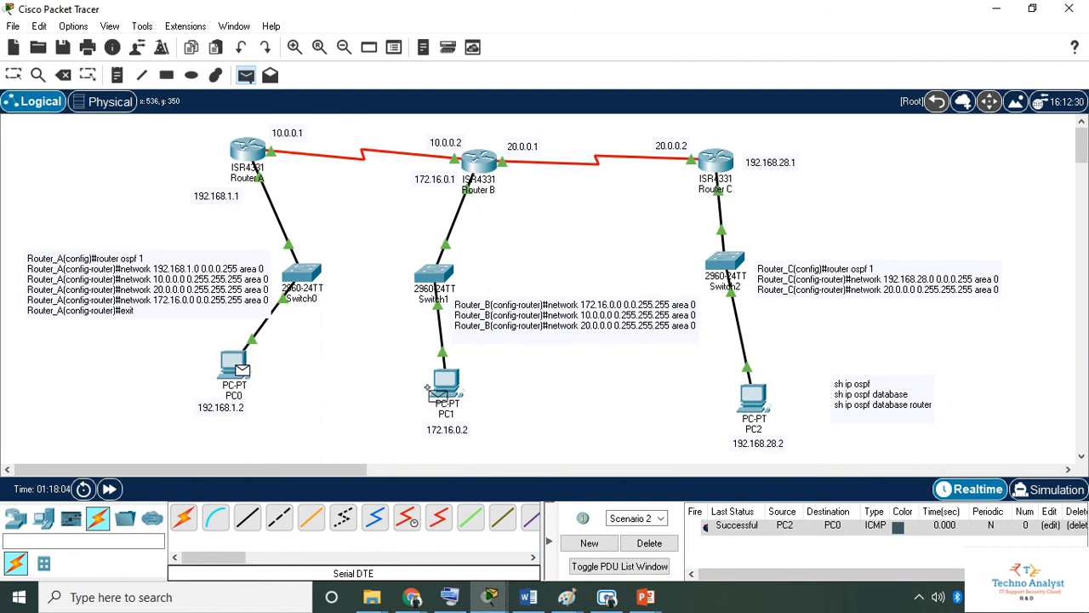
{"action": "left_click", "coordinate": [446, 383]}
{"action": "left_click", "coordinate": [245, 75]}
{"action": "left_click", "coordinate": [753, 397]}
{"action": "left_click", "coordinate": [445, 385]}
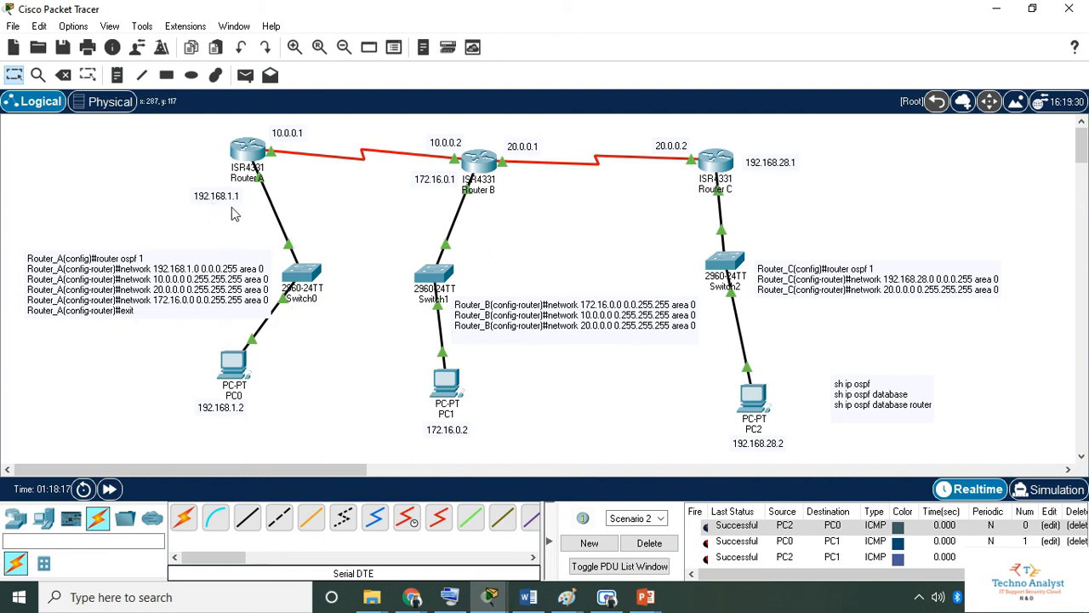
{"action": "double_click", "coordinate": [177, 279]}
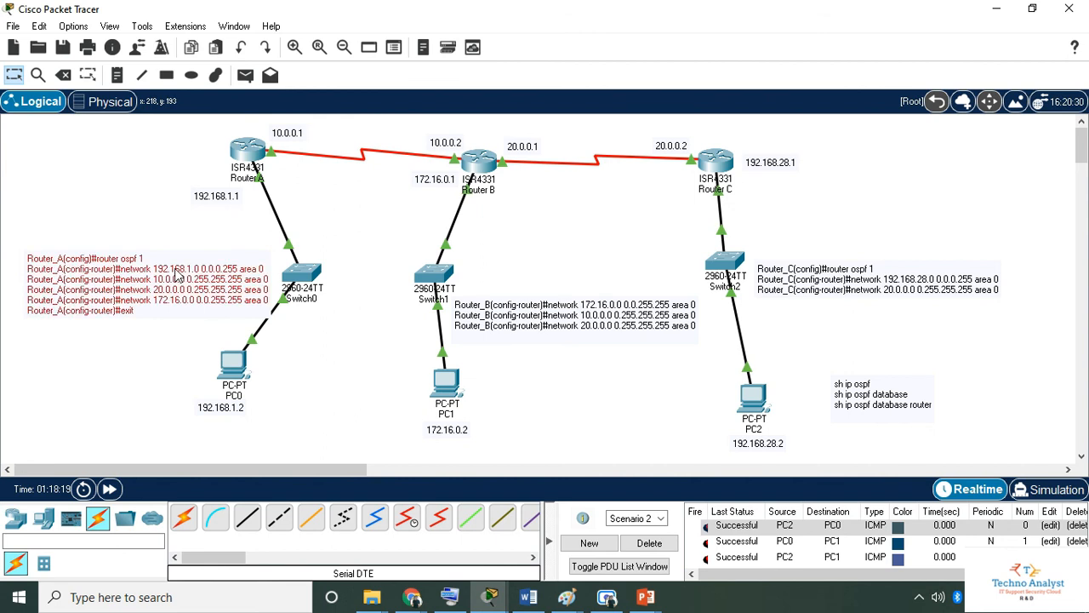
{"action": "left_click", "coordinate": [337, 382]}
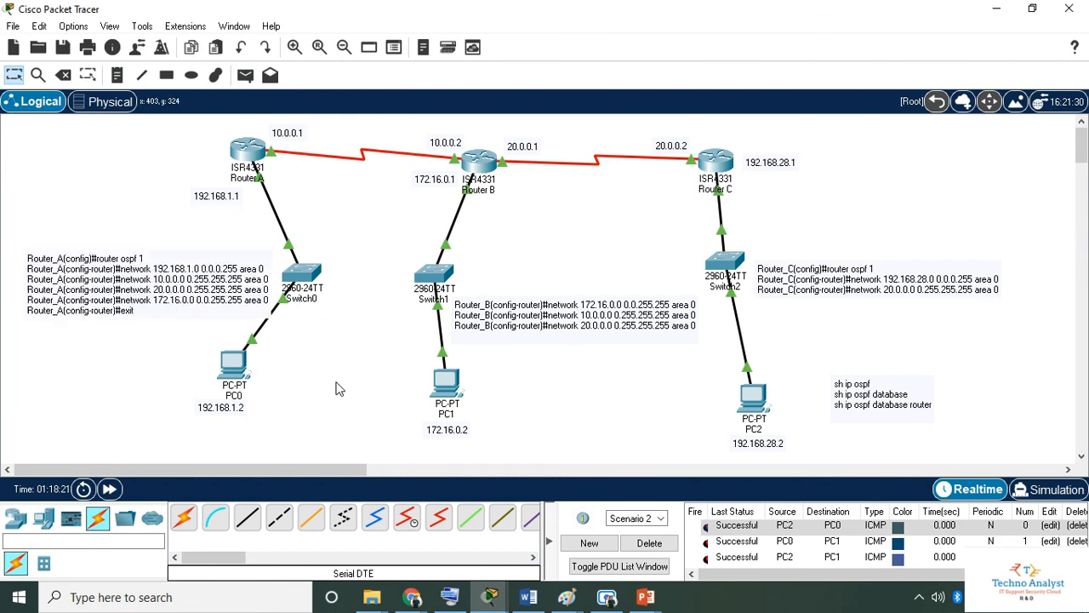